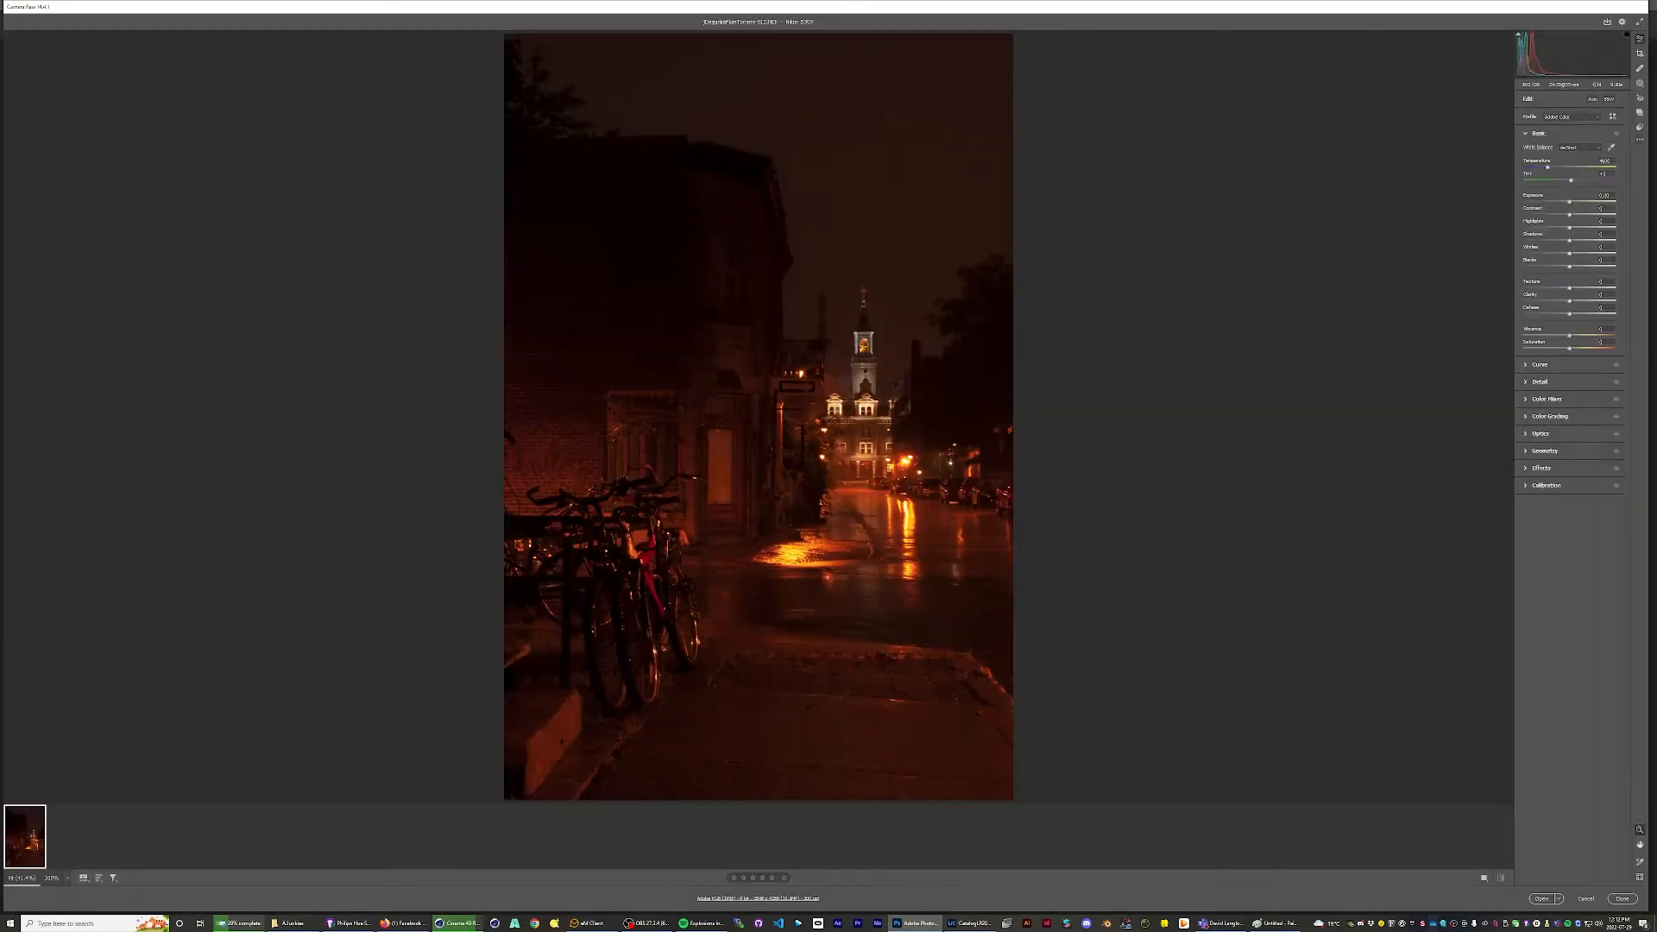
# - Apply the Camera Matching Camera Neutral v4 profile to the street photo
pyautogui.click(1571, 116)
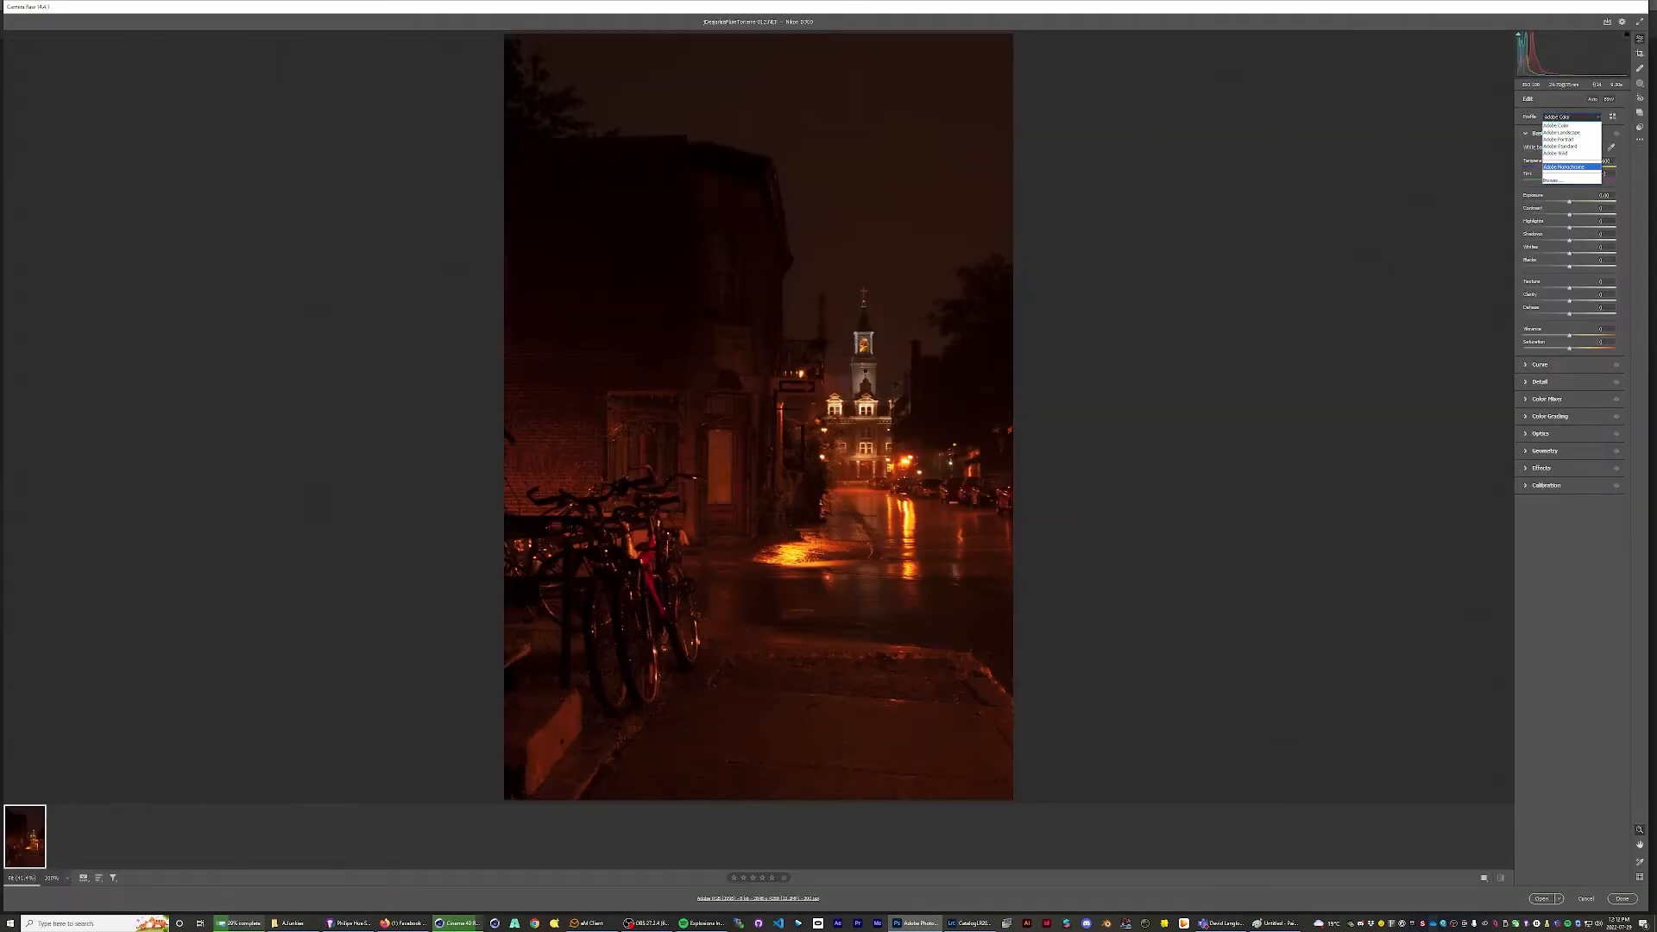
pyautogui.click(1554, 181)
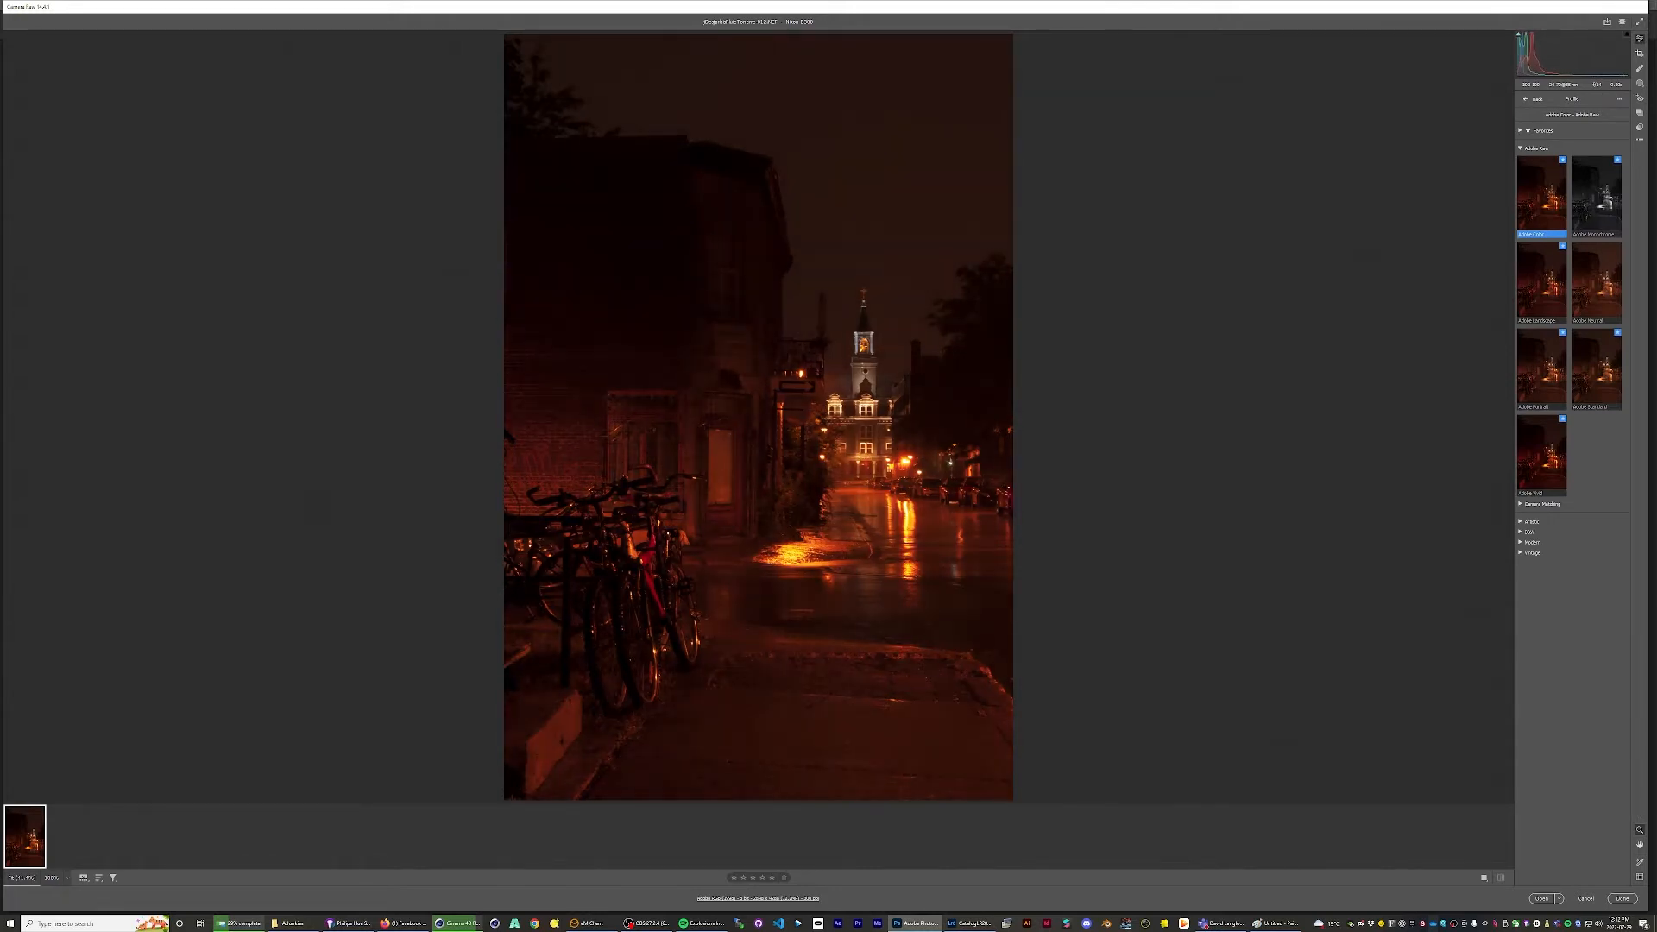
pyautogui.click(1540, 504)
pyautogui.doubleClick(1543, 380)
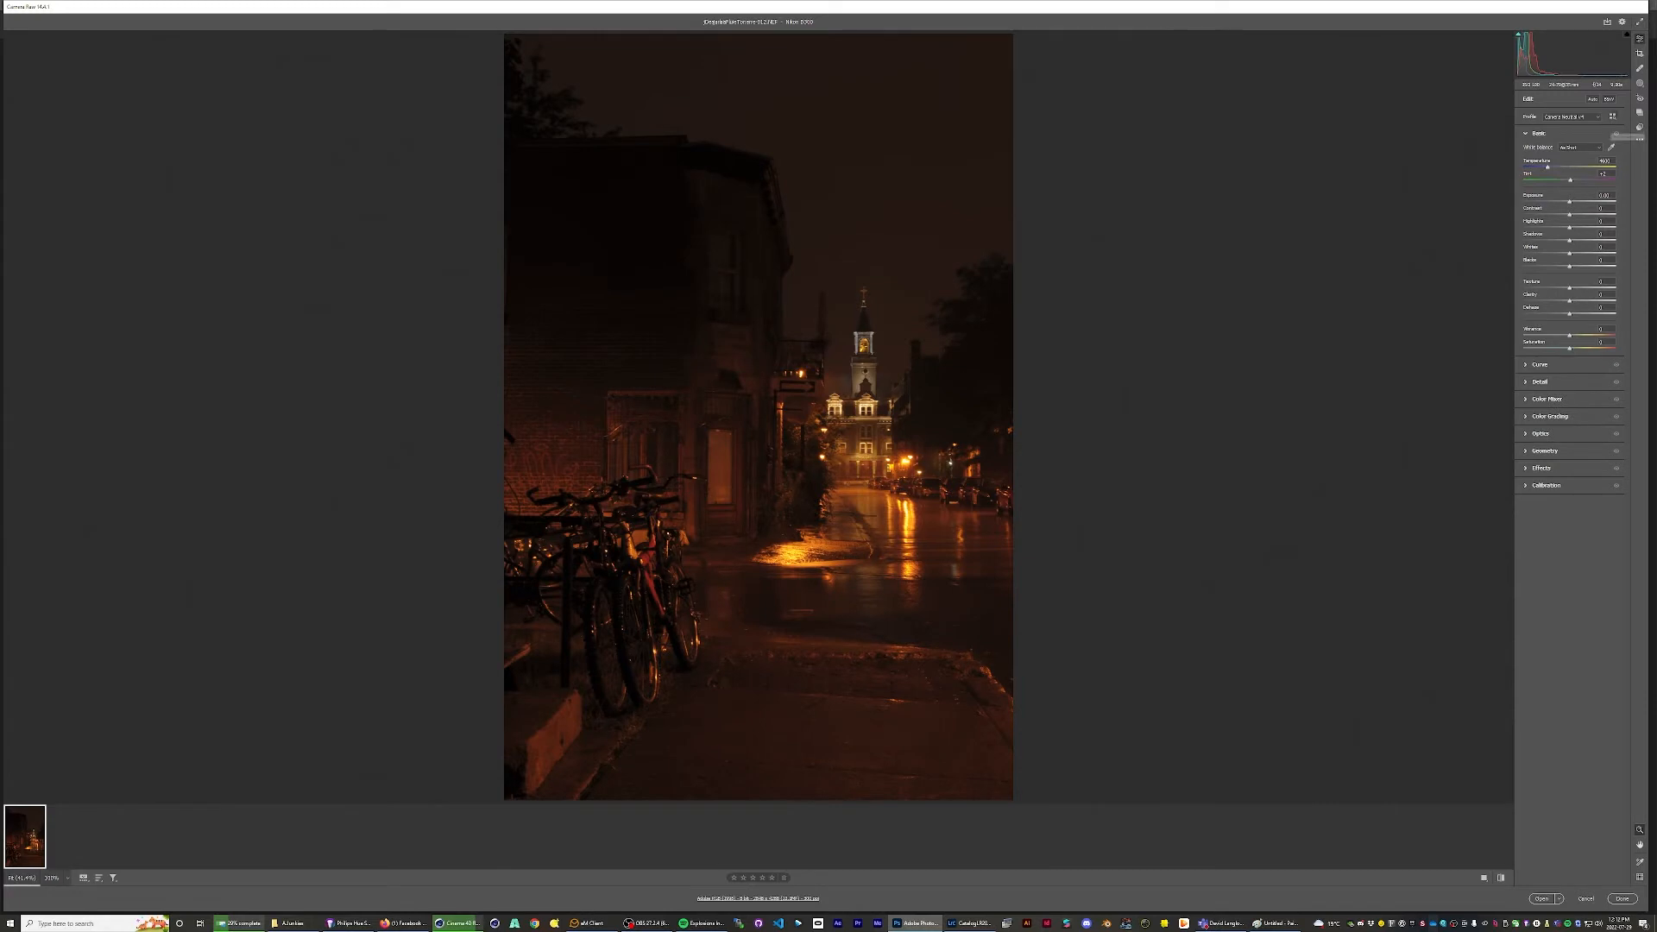
# - Apply Auto tone, Auto white balance and tint +7, then open the photo in Photoshop
pyautogui.click(1592, 99)
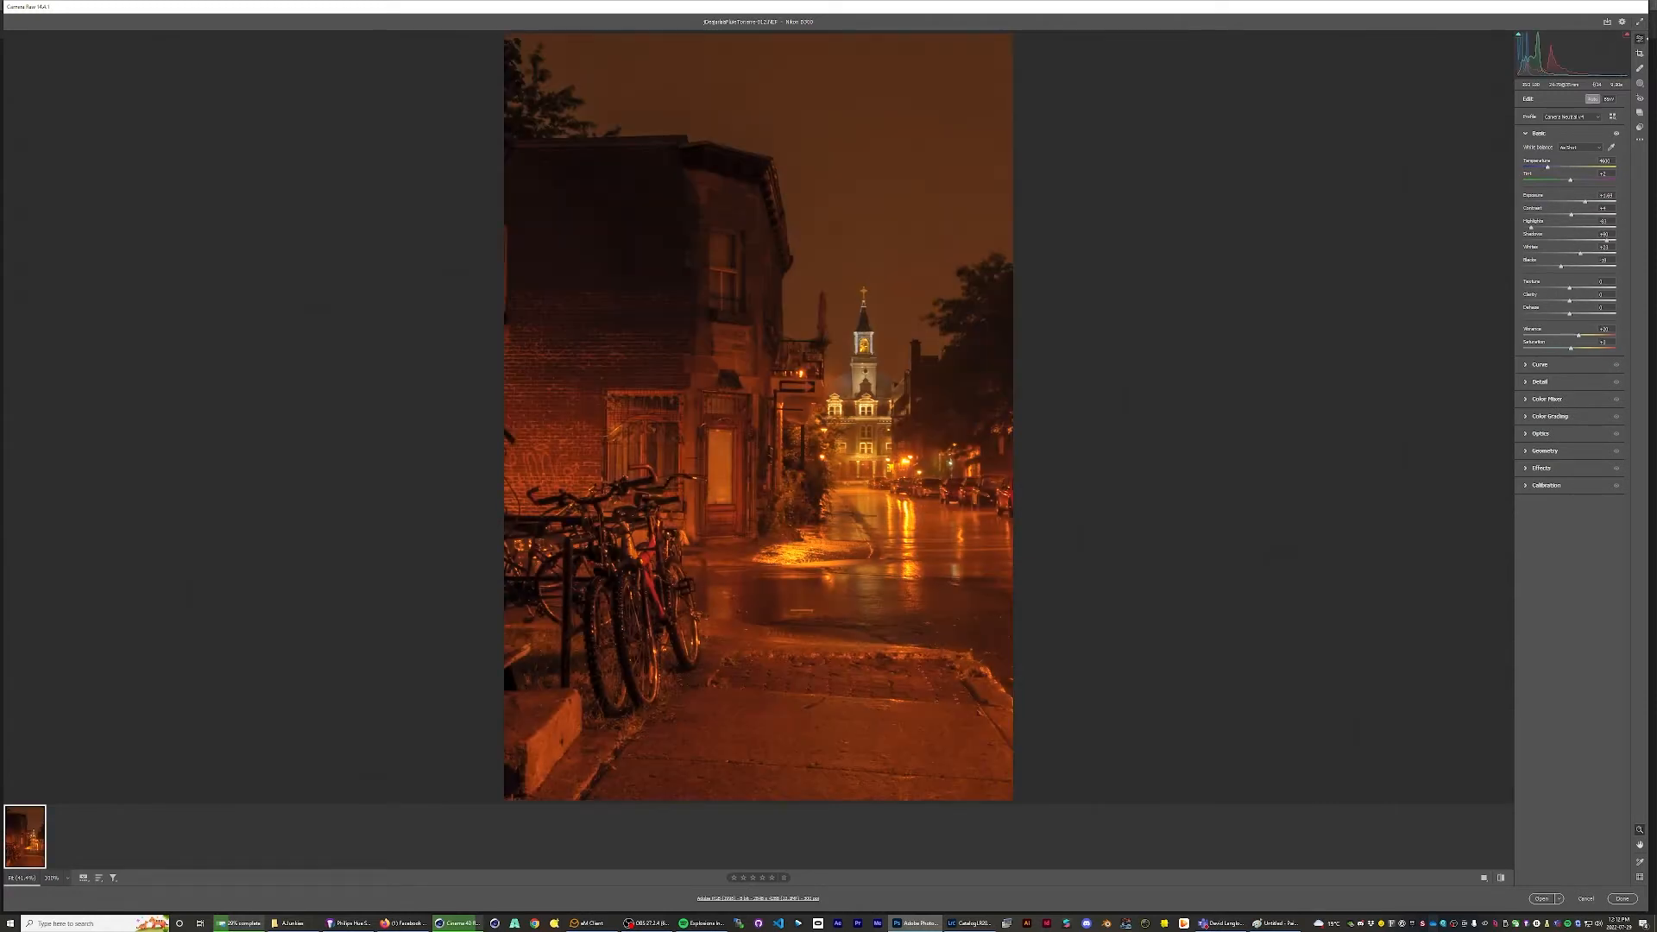
pyautogui.click(1579, 148)
pyautogui.click(1576, 157)
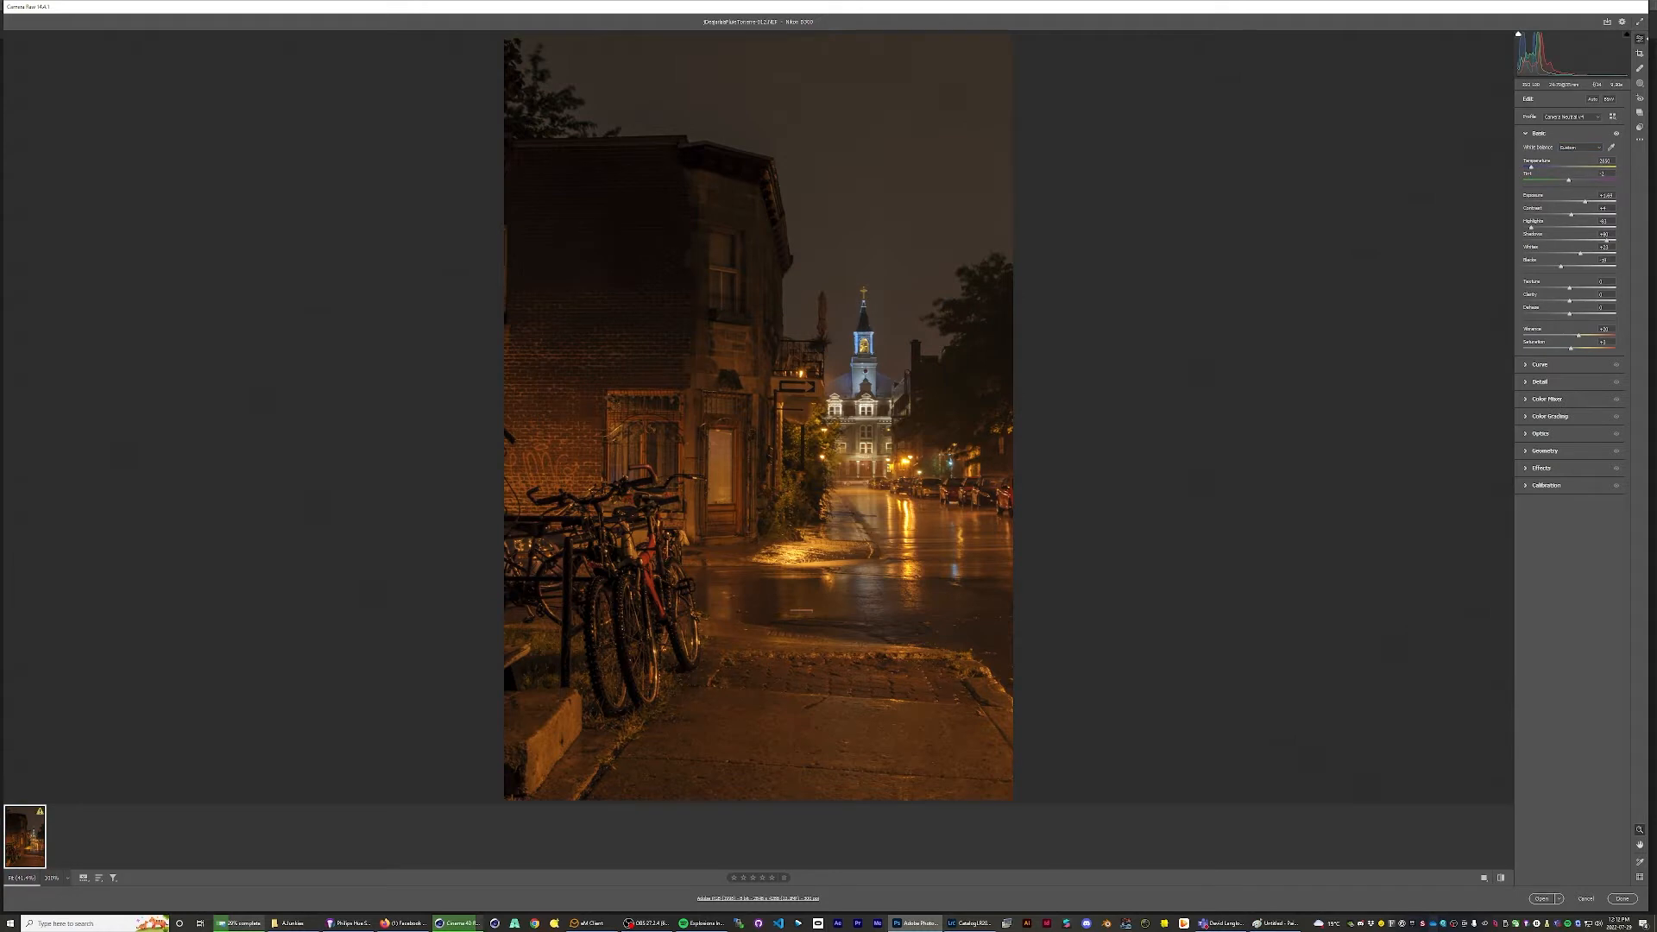
pyautogui.moveTo(1568, 180); pyautogui.dragTo(1573, 181)
pyautogui.click(1542, 899)
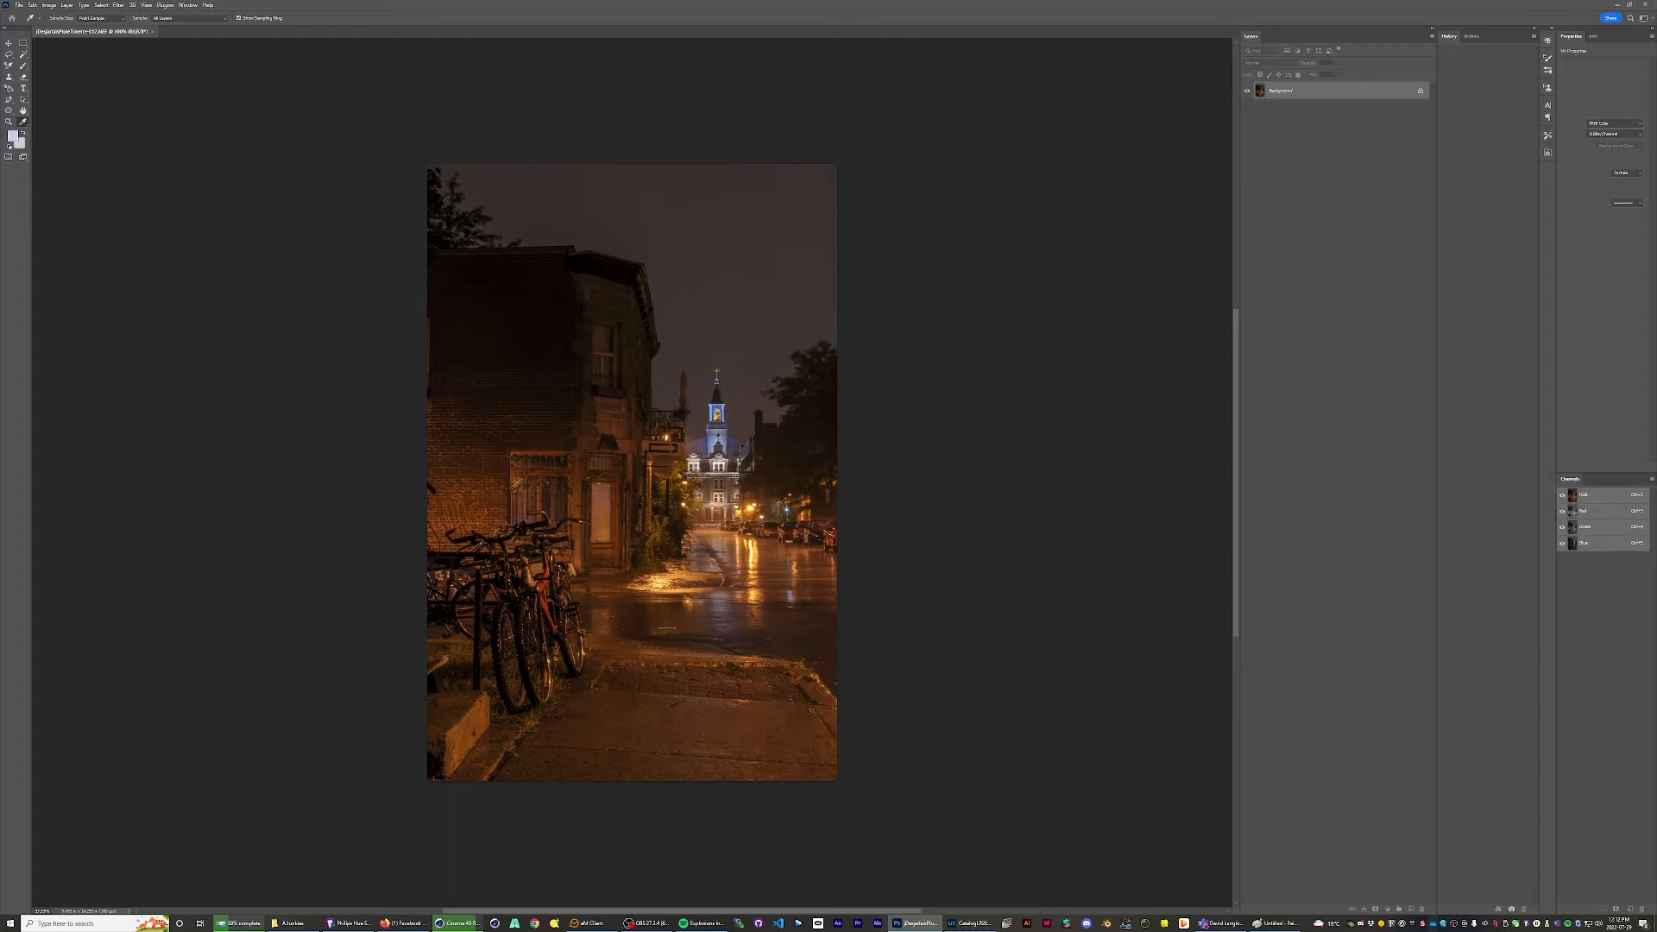
# - Fit the photo on screen and convert the locked Background into Layer 0
pyautogui.hotkey('ctrl', '+')
pyautogui.hotkey('ctrl', '+')
pyautogui.hotkey('ctrl', '+')
pyautogui.hotkey('ctrl', '+')
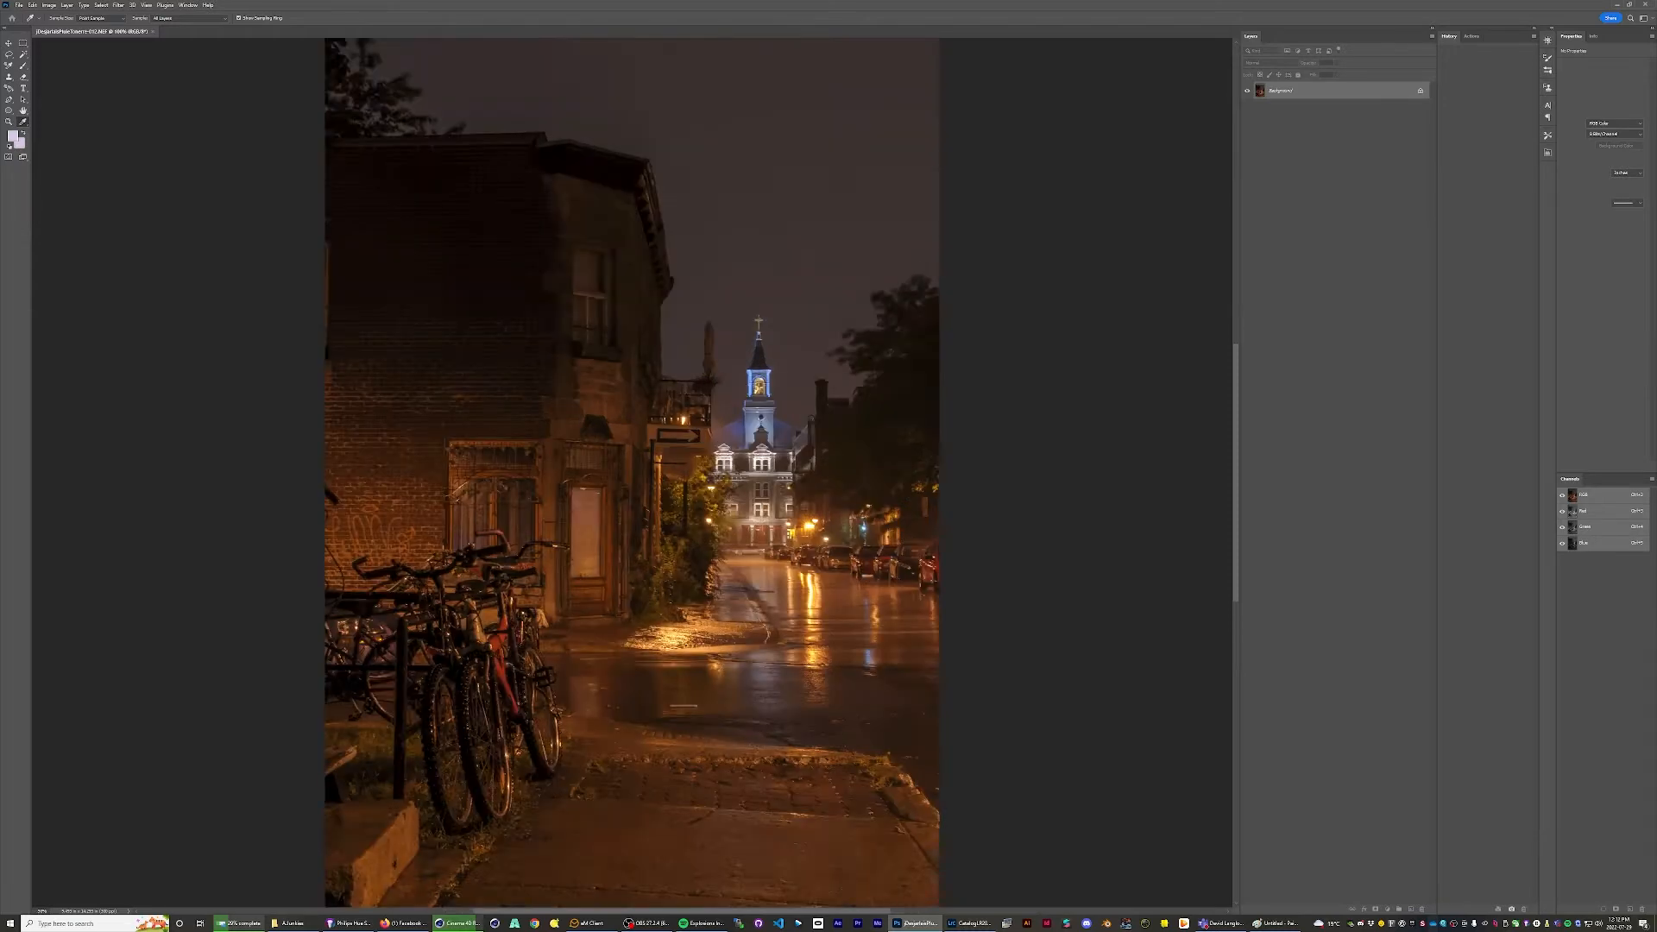
pyautogui.hotkey('ctrl', '0')
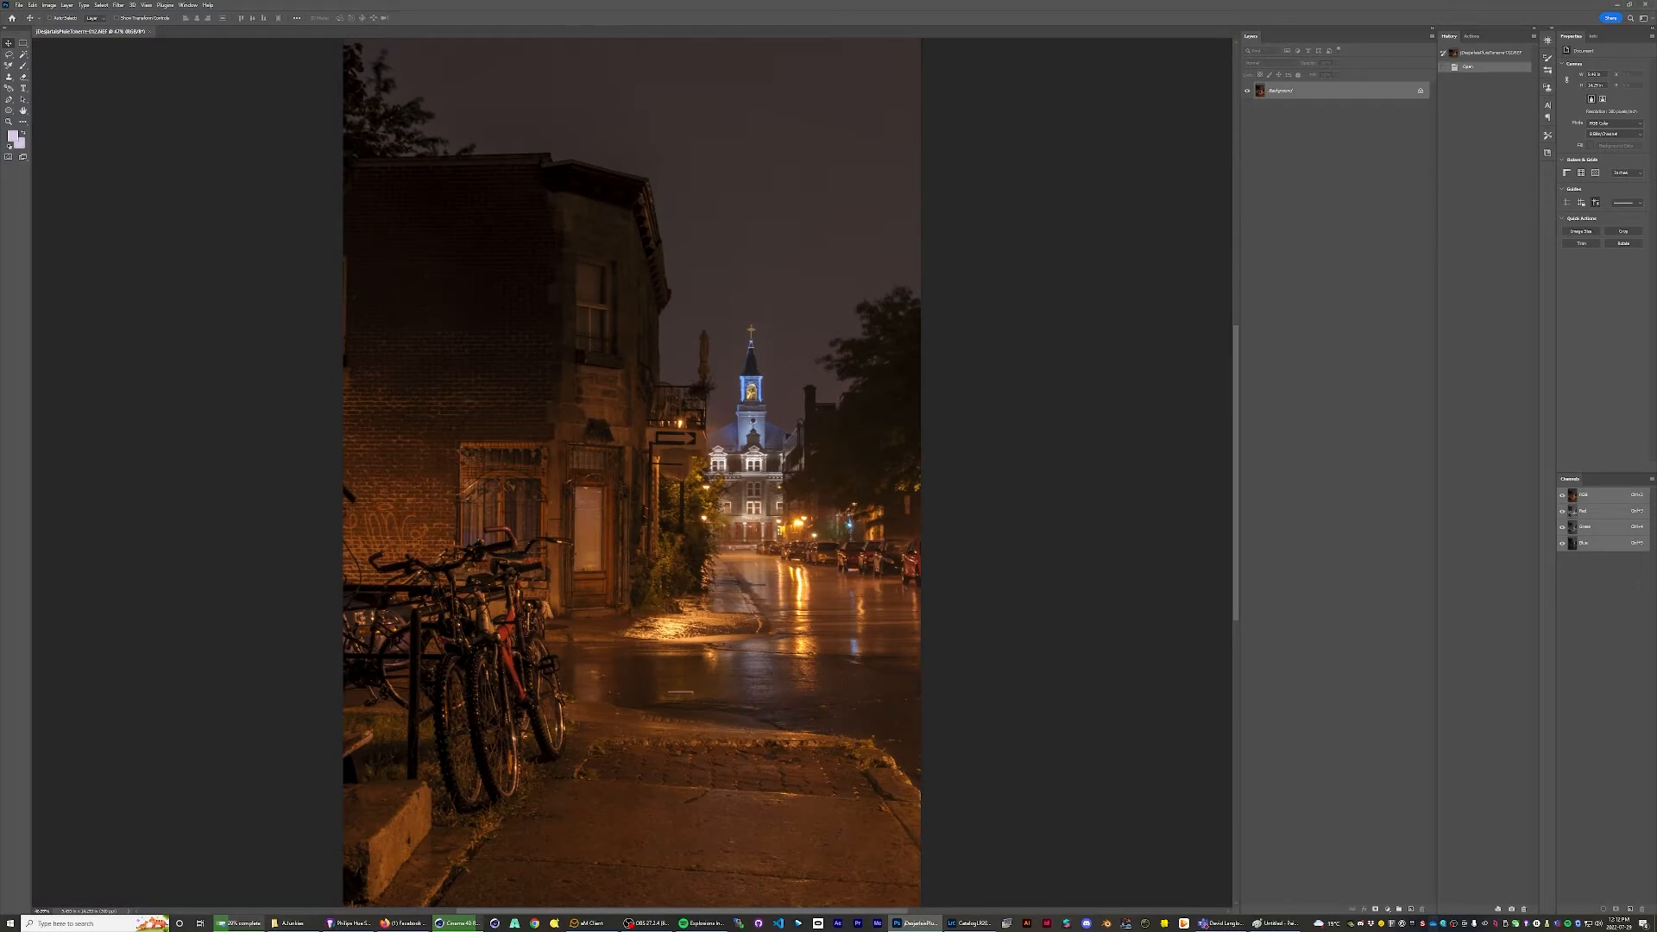
pyautogui.doubleClick(1312, 90)
pyautogui.press('Return')
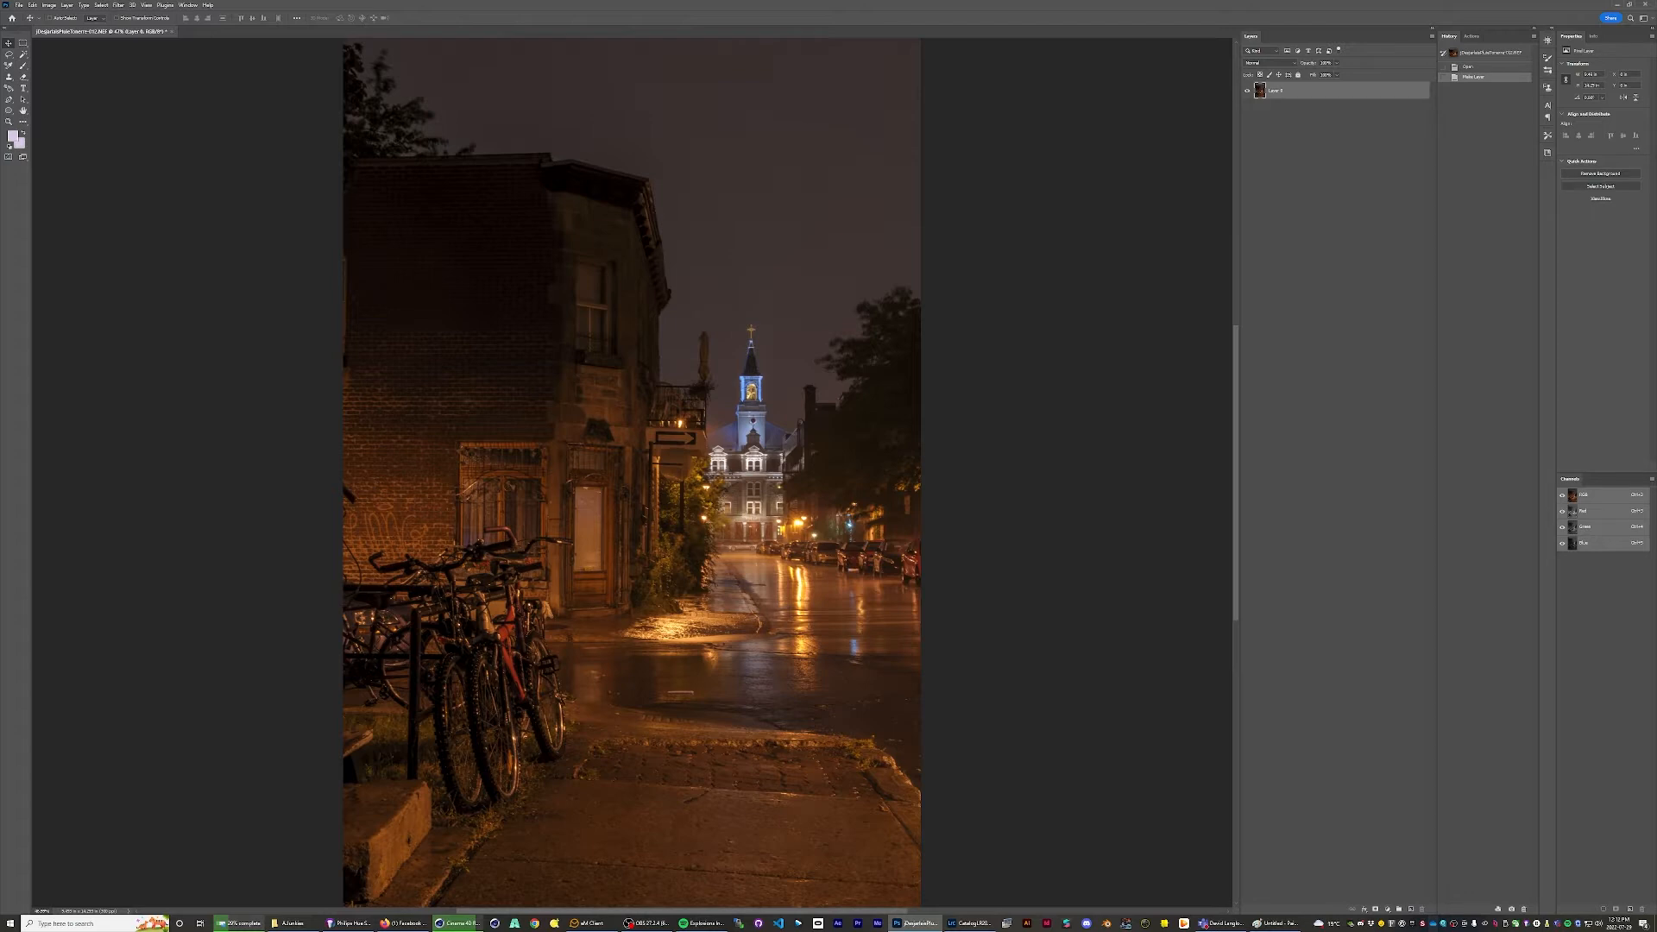
# - Add Curves and Hue/Saturation adjustment layers above Layer 0
pyautogui.click(1387, 909)
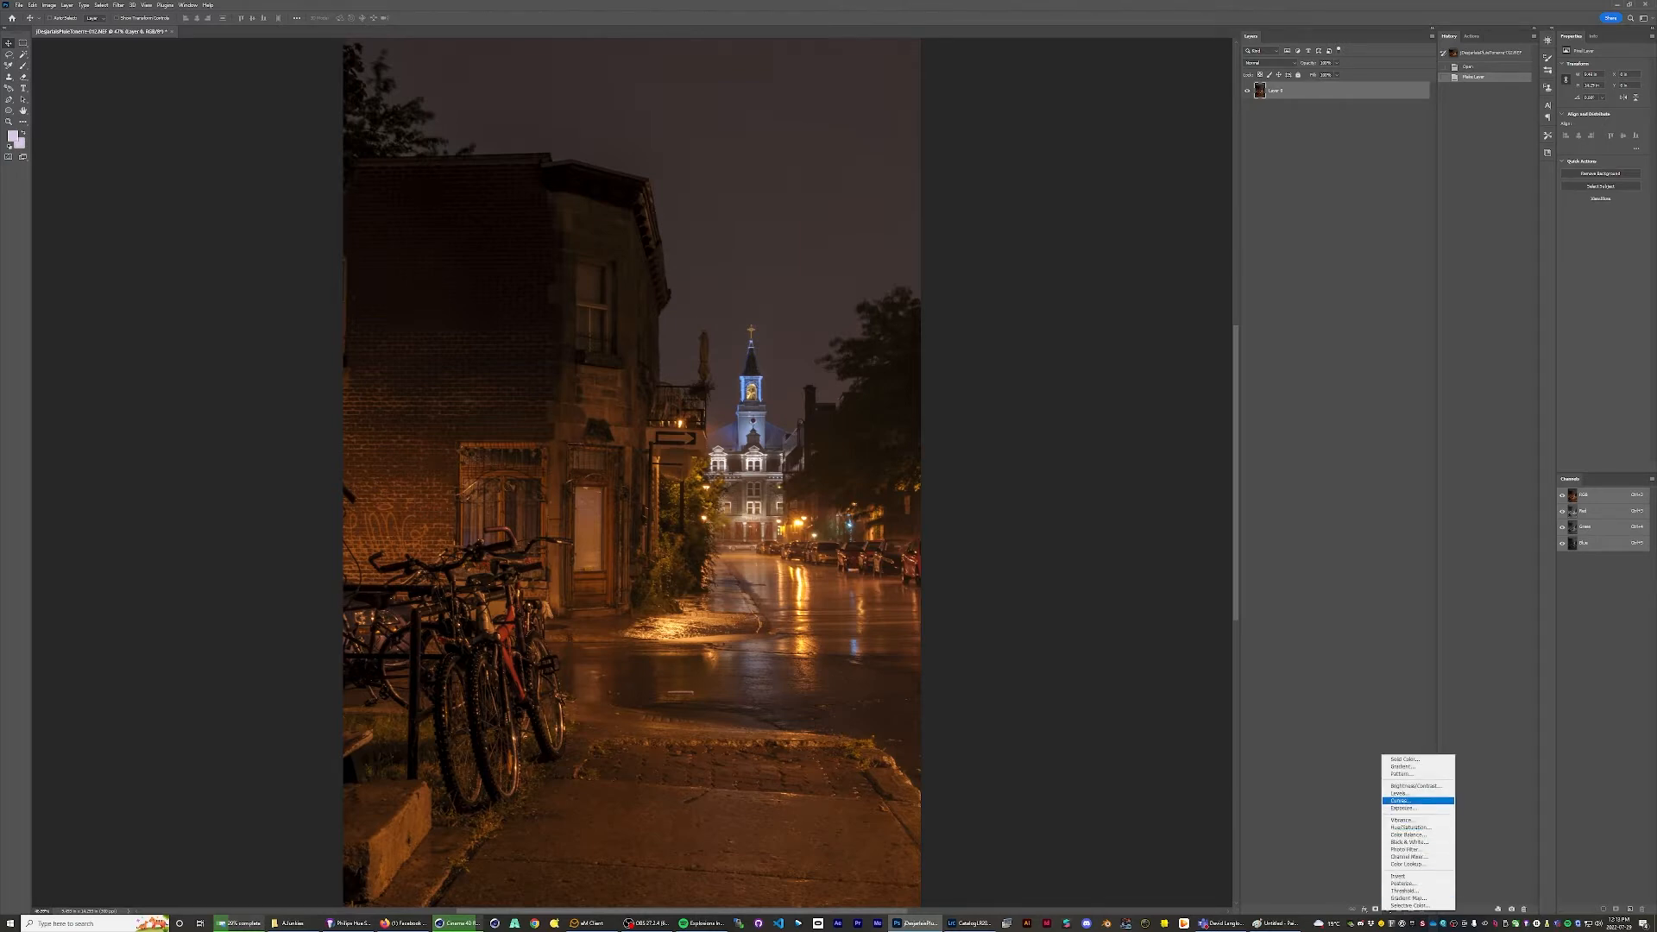
pyautogui.click(1402, 800)
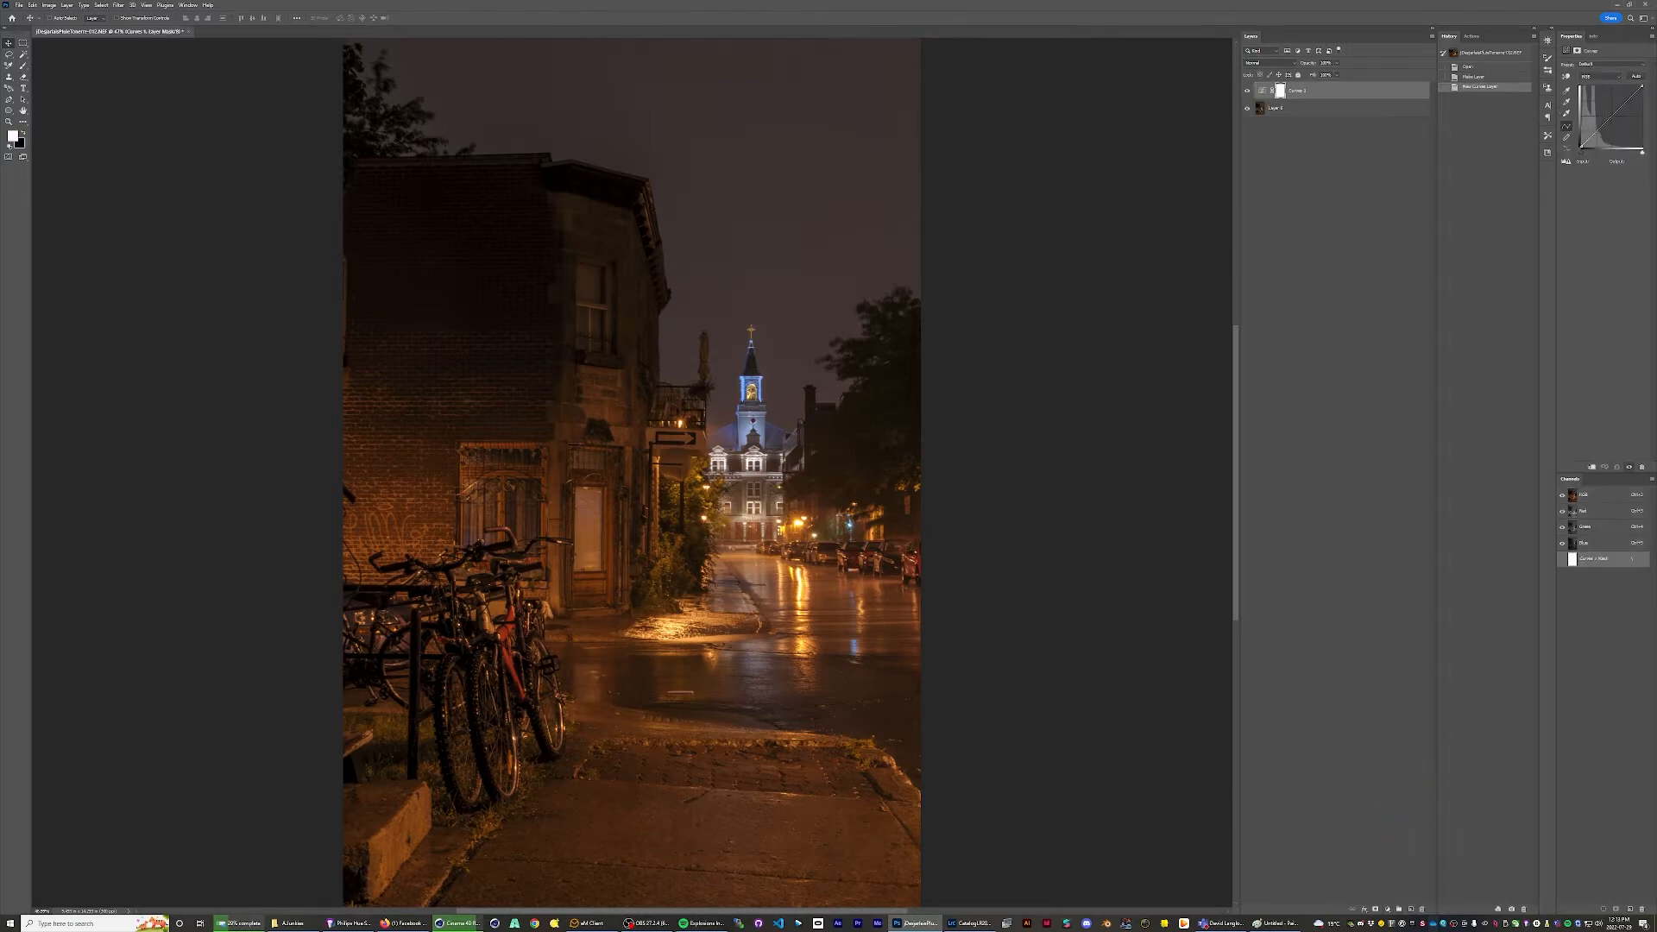
pyautogui.click(1386, 909)
pyautogui.click(1403, 823)
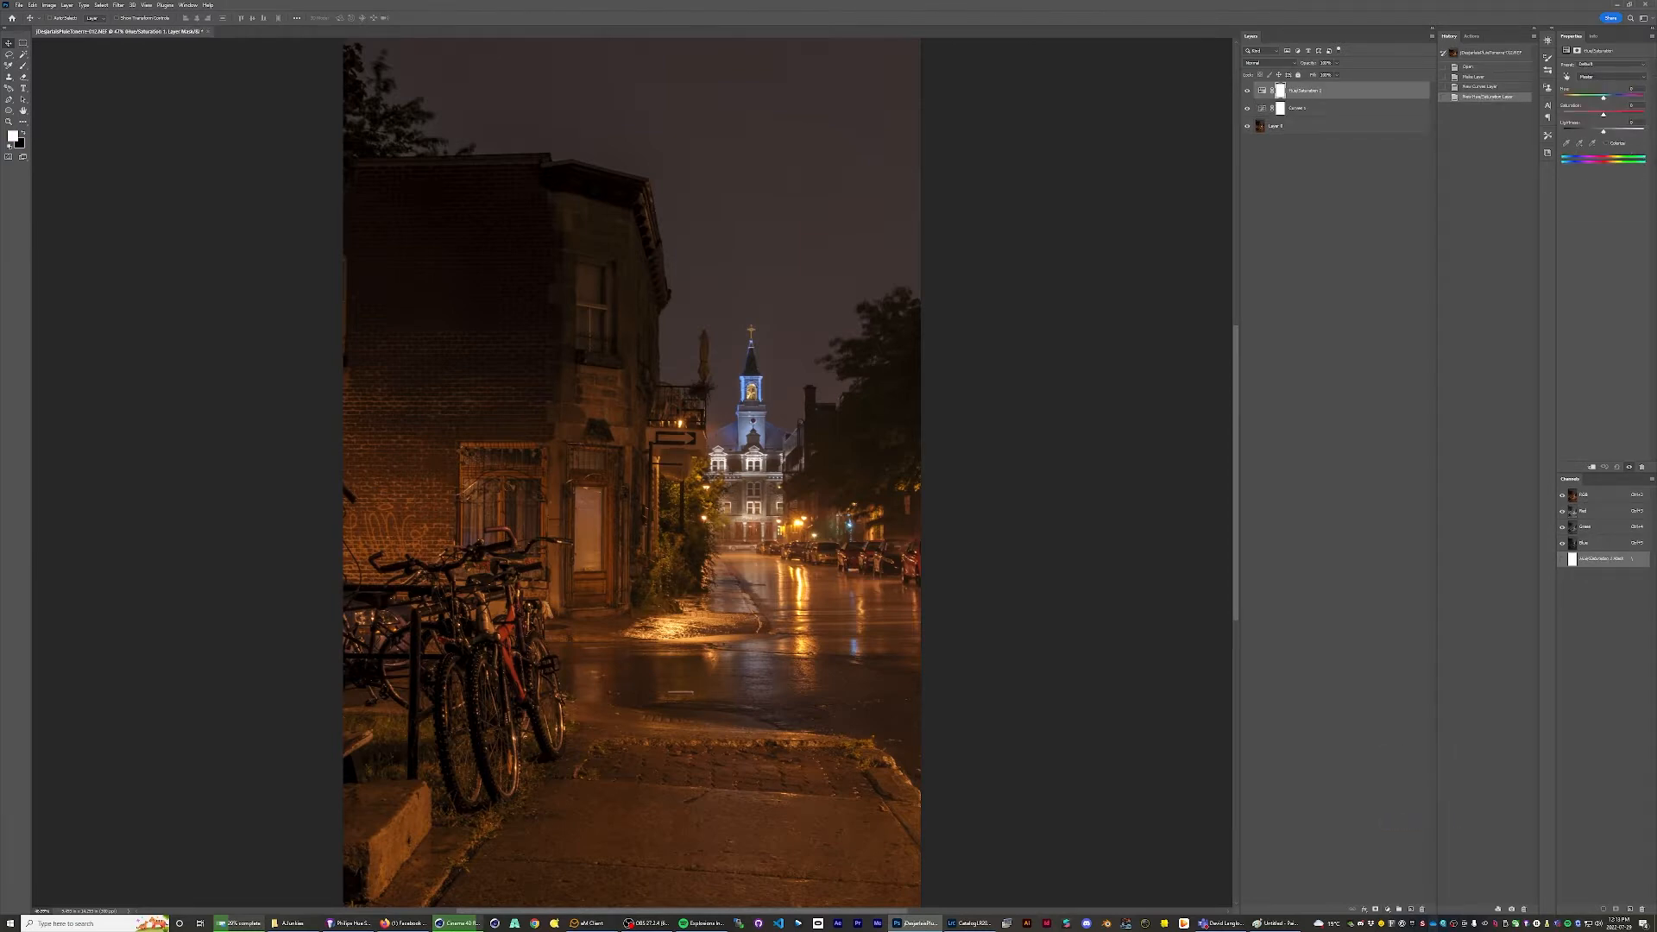
# - Pull the Curves 1 curve down to darken the photo heavily, then zoom out
pyautogui.click(1301, 109)
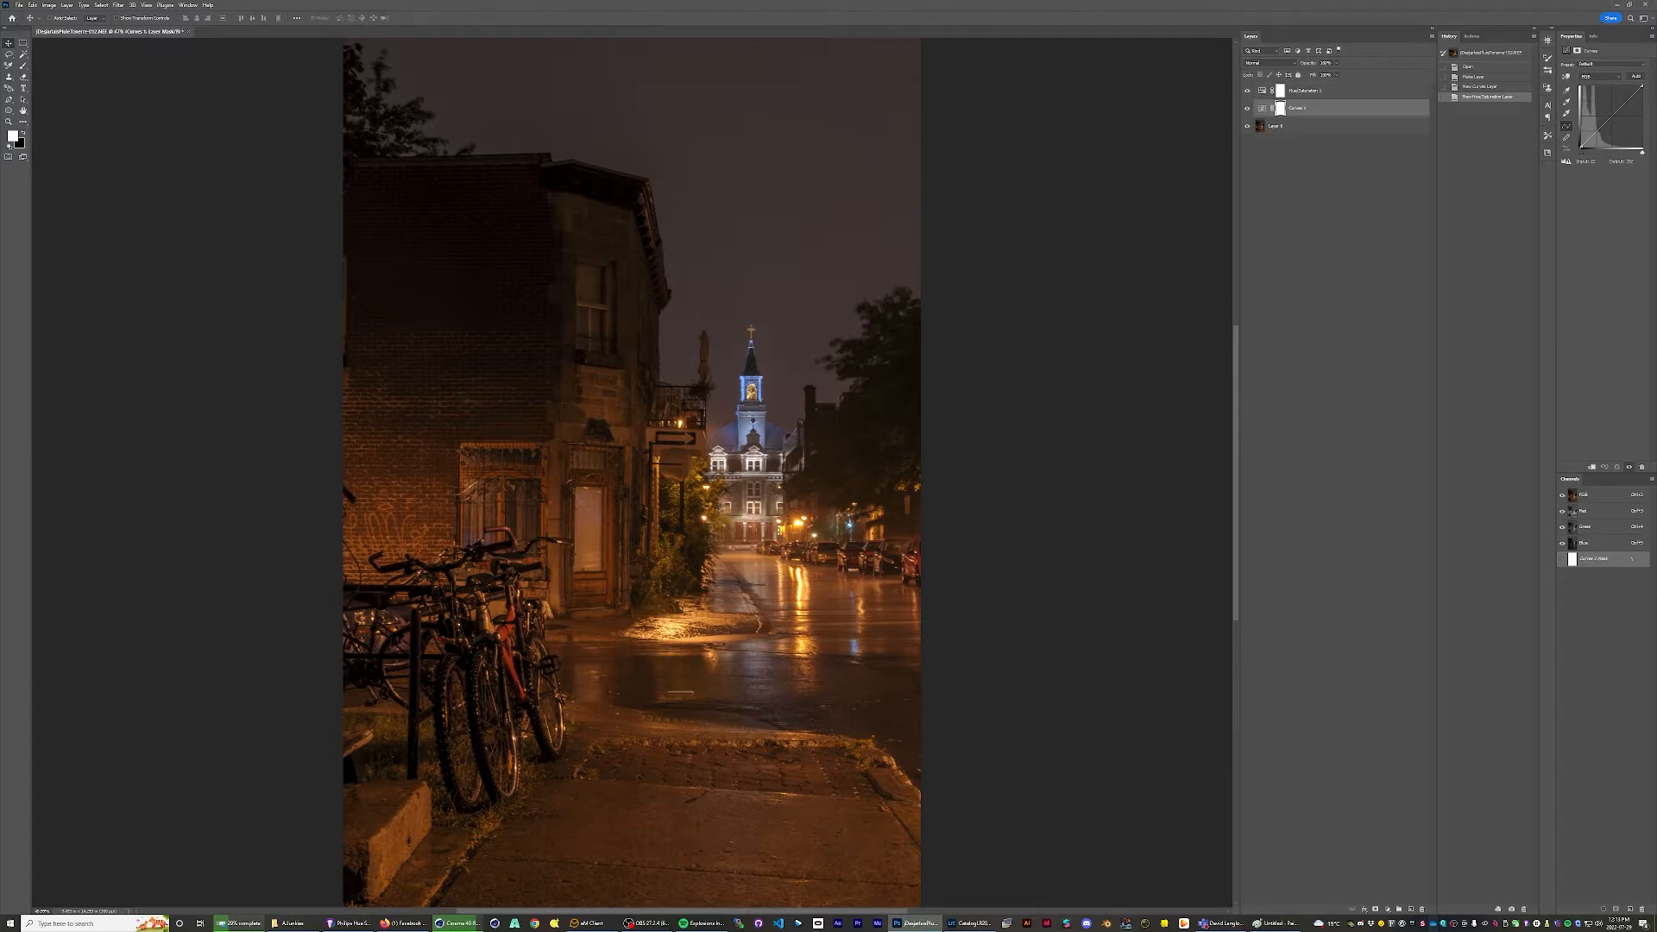
pyautogui.moveTo(1617, 110); pyautogui.dragTo(1564, 145)
pyautogui.moveTo(1643, 85); pyautogui.dragTo(1581, 144)
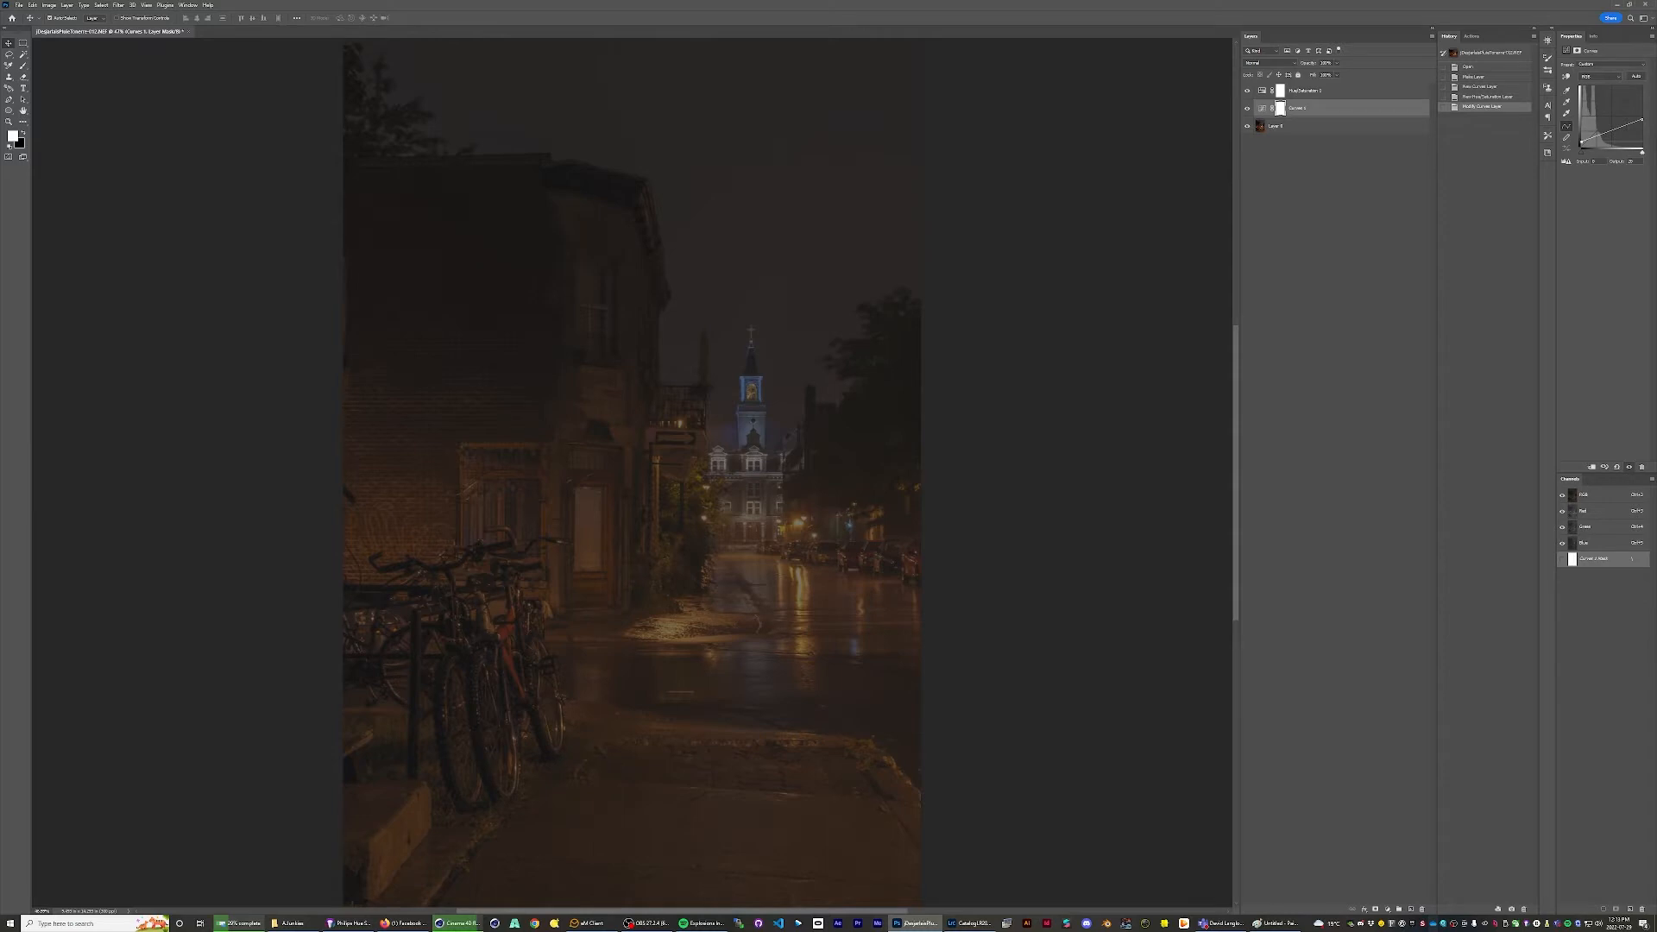
pyautogui.hotkey('ctrl', '-')
pyautogui.hotkey('ctrl', '-')
pyautogui.hotkey('ctrl', '-')
pyautogui.hotkey('ctrl', '-')
pyautogui.hotkey('ctrl', '-')
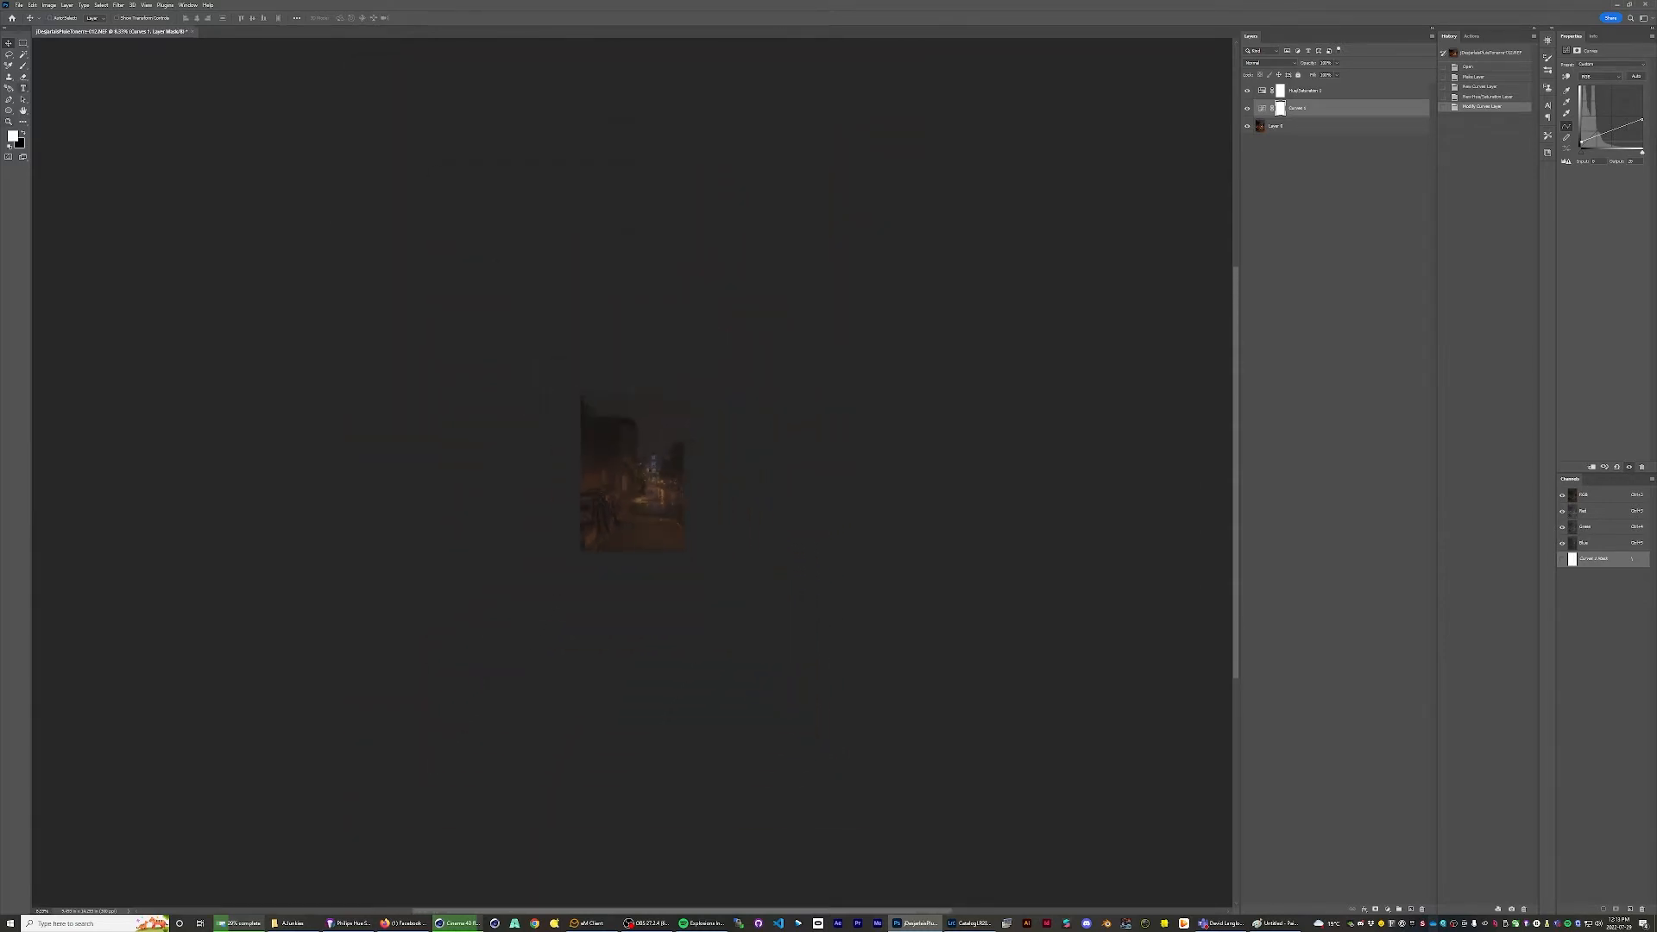
# - Set up the Gradient Tool as a radial white-to-black Basics gradient
pyautogui.click(8, 88)
pyautogui.click(23, 122)
pyautogui.rightClick(23, 122)
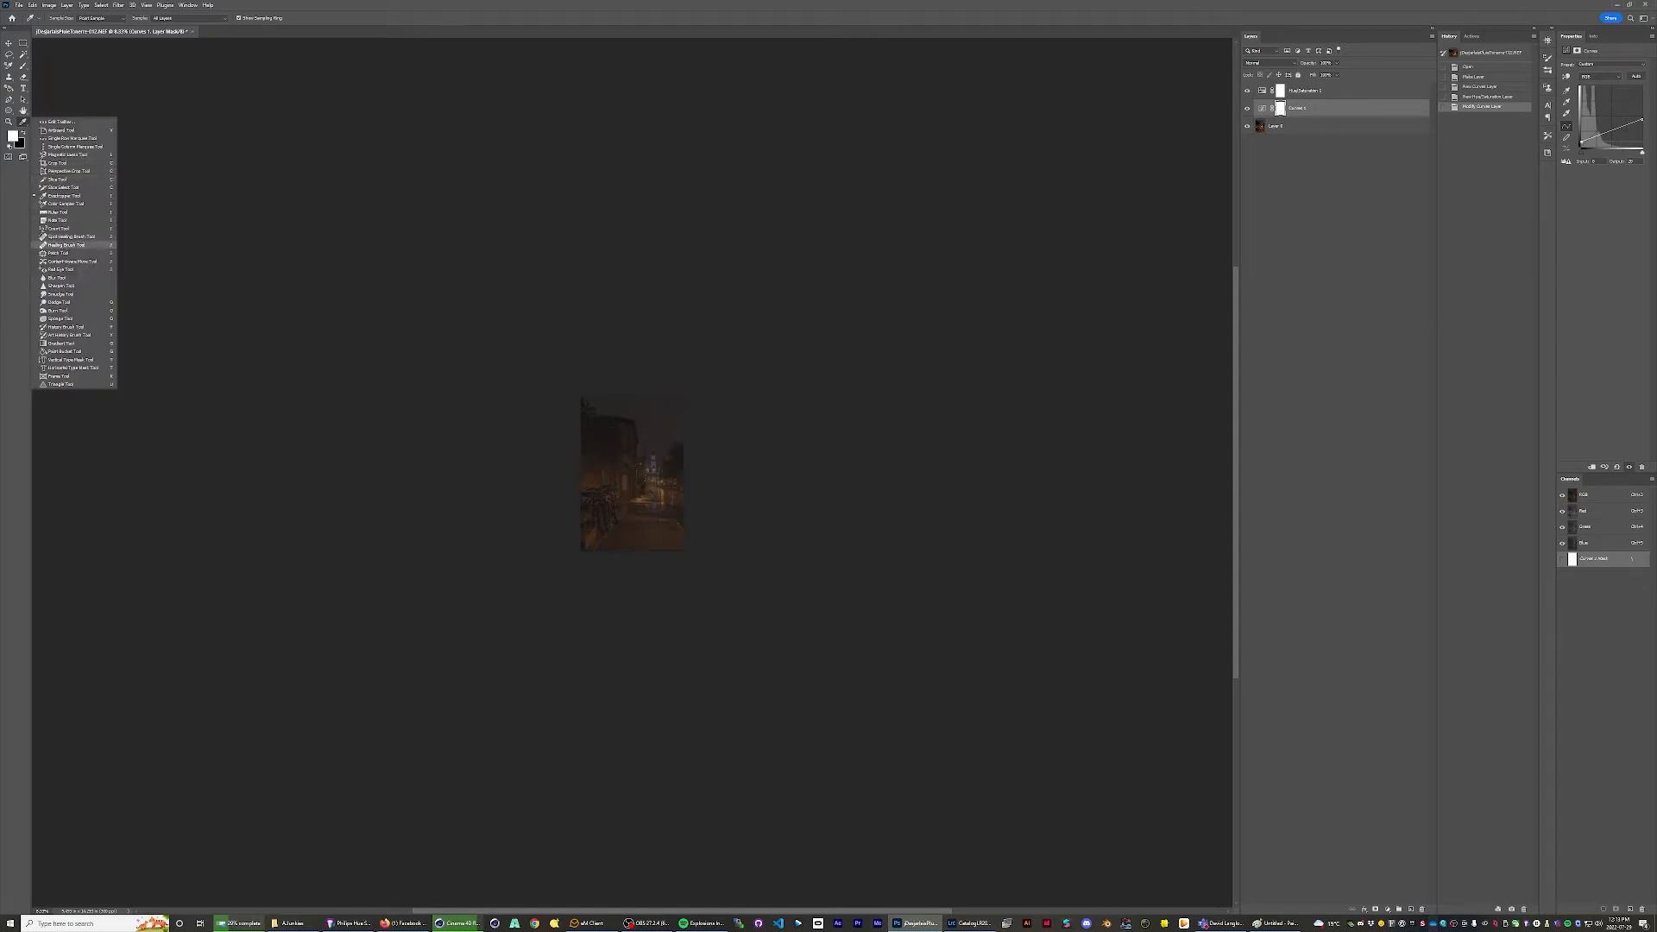
pyautogui.click(60, 344)
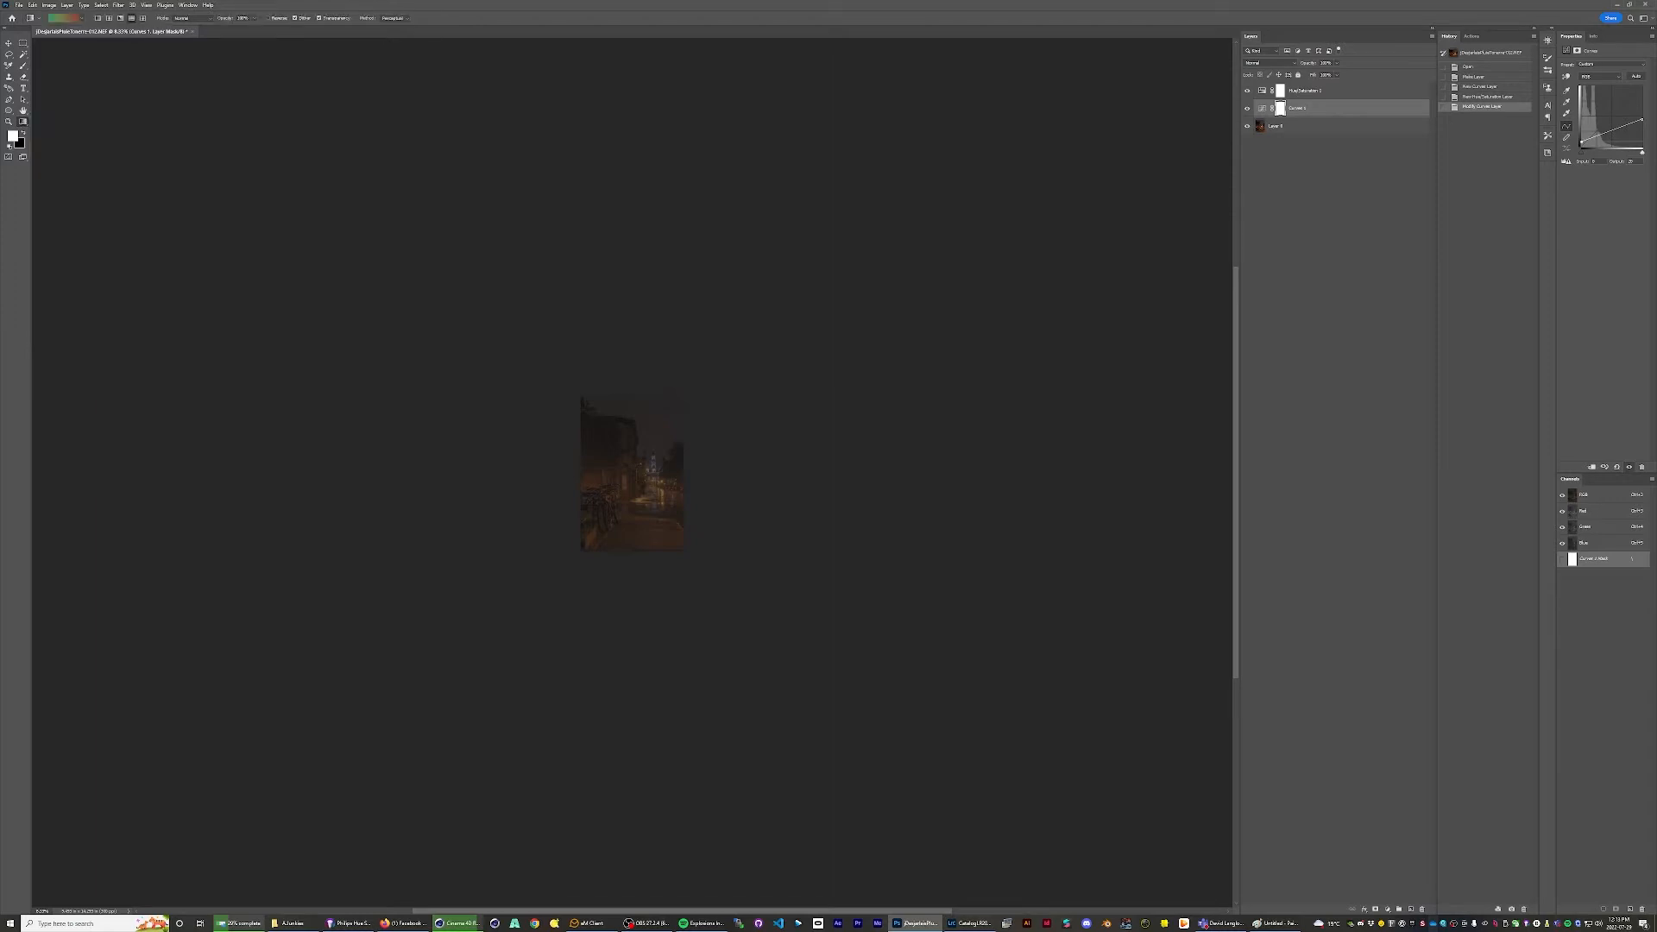
pyautogui.click(109, 18)
pyautogui.click(81, 18)
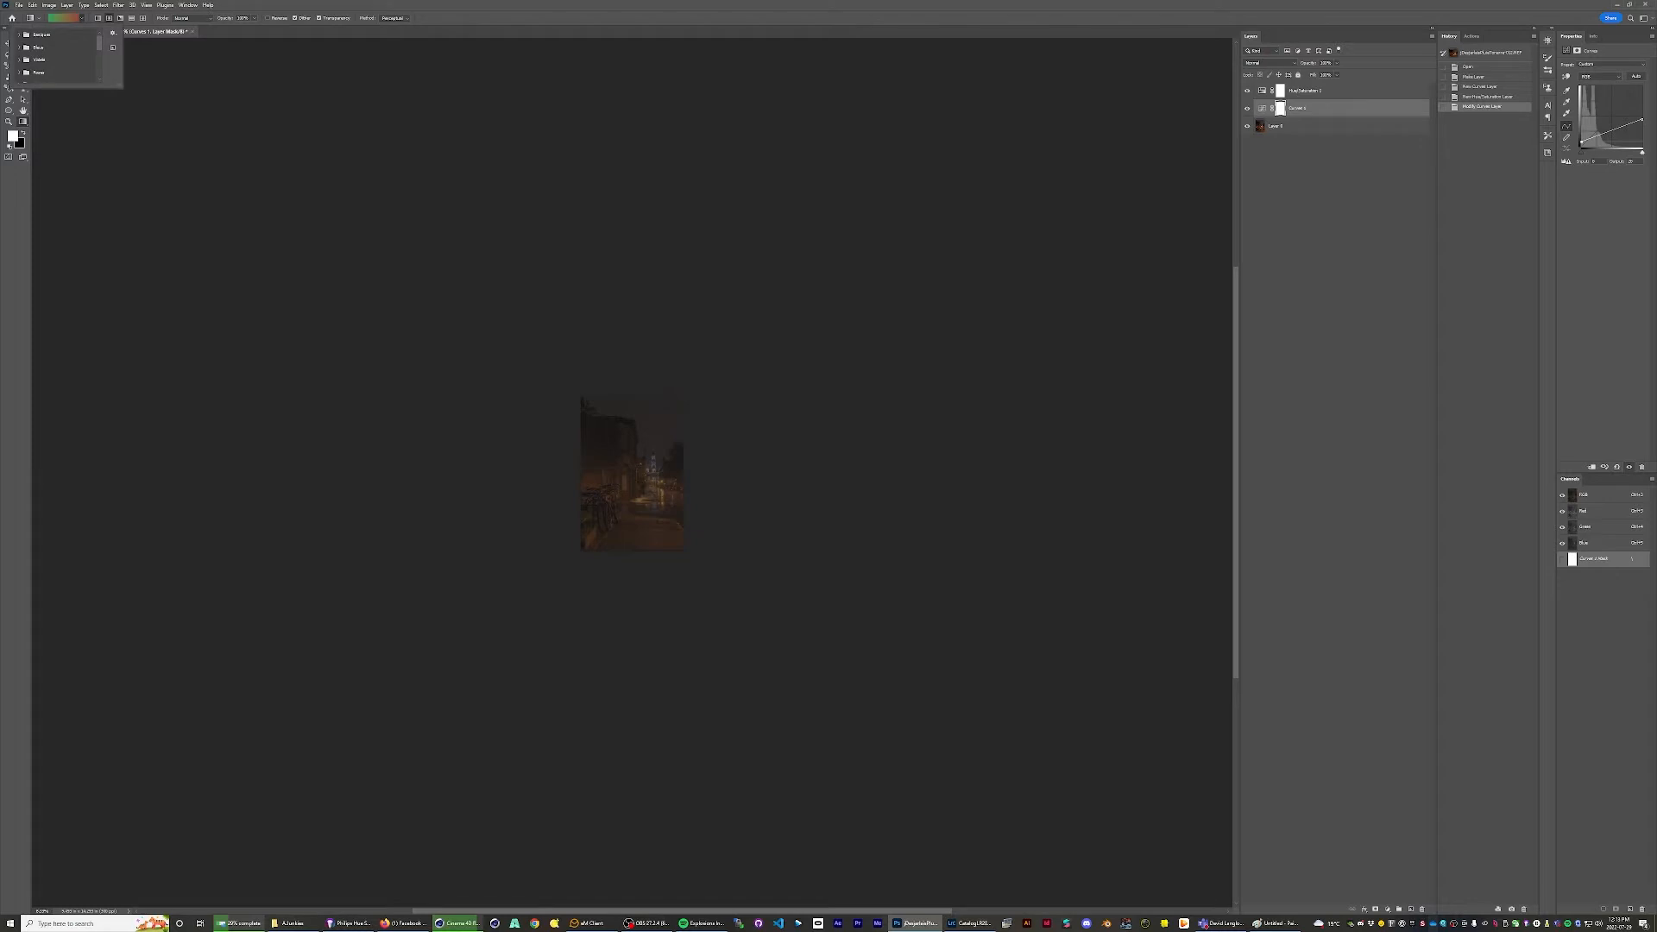
pyautogui.click(19, 35)
pyautogui.click(29, 47)
pyautogui.press('Escape')
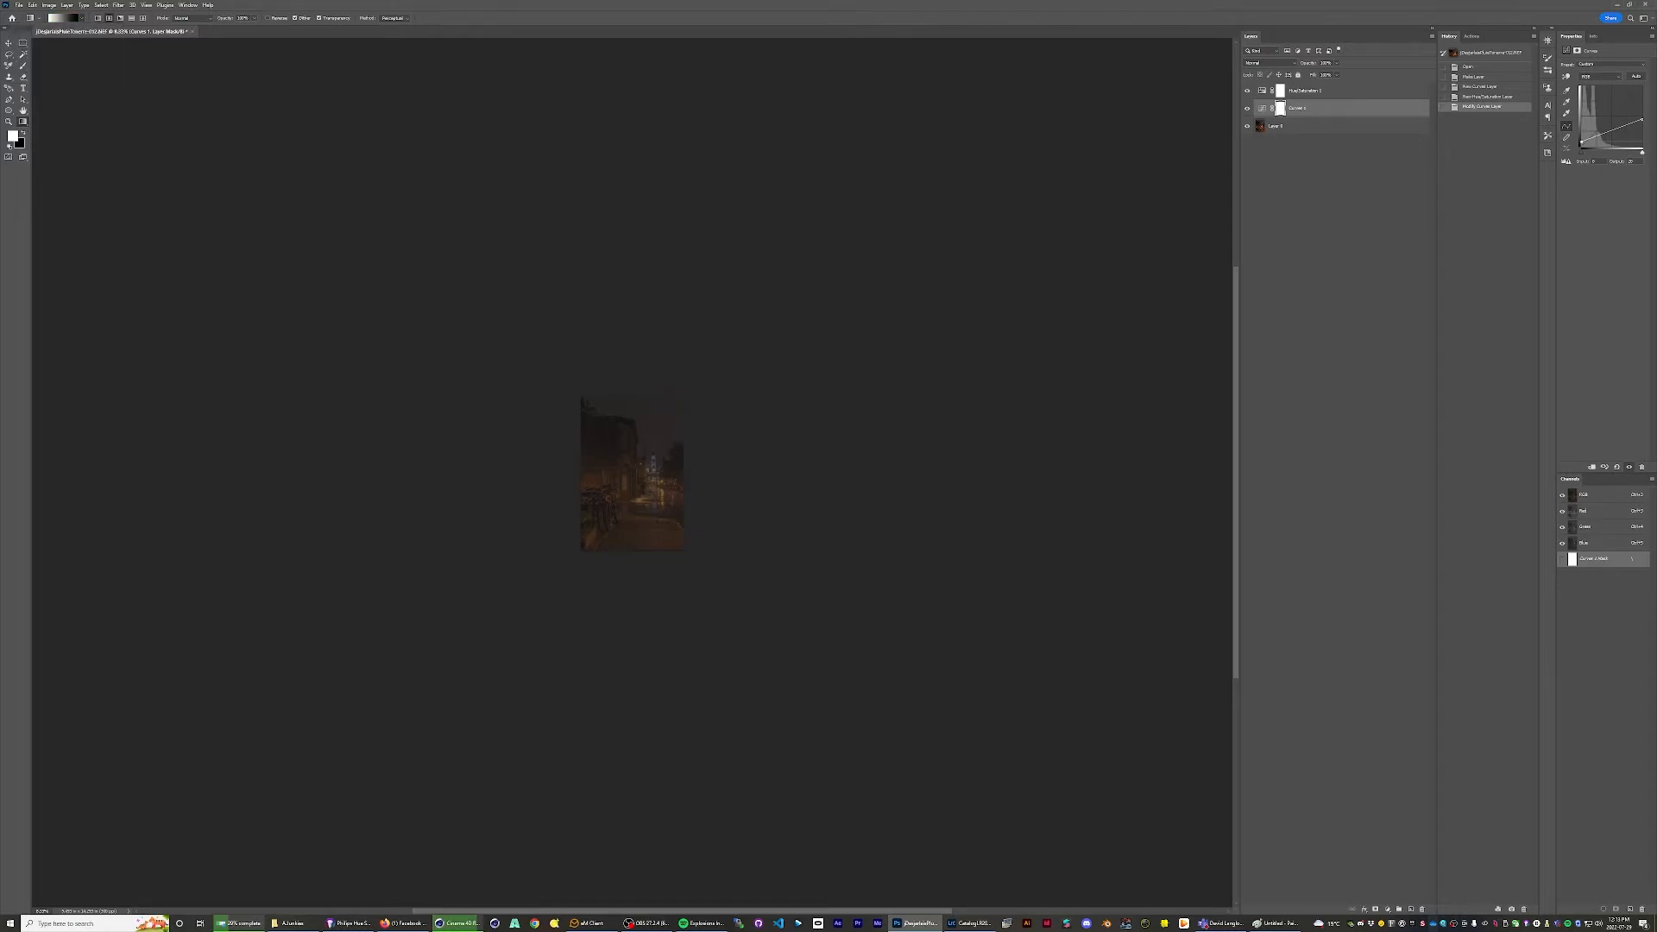
# - Draw radial gradients on the Curves 1 mask, then fill the mask solid black
pyautogui.moveTo(656, 461); pyautogui.dragTo(656, 460)
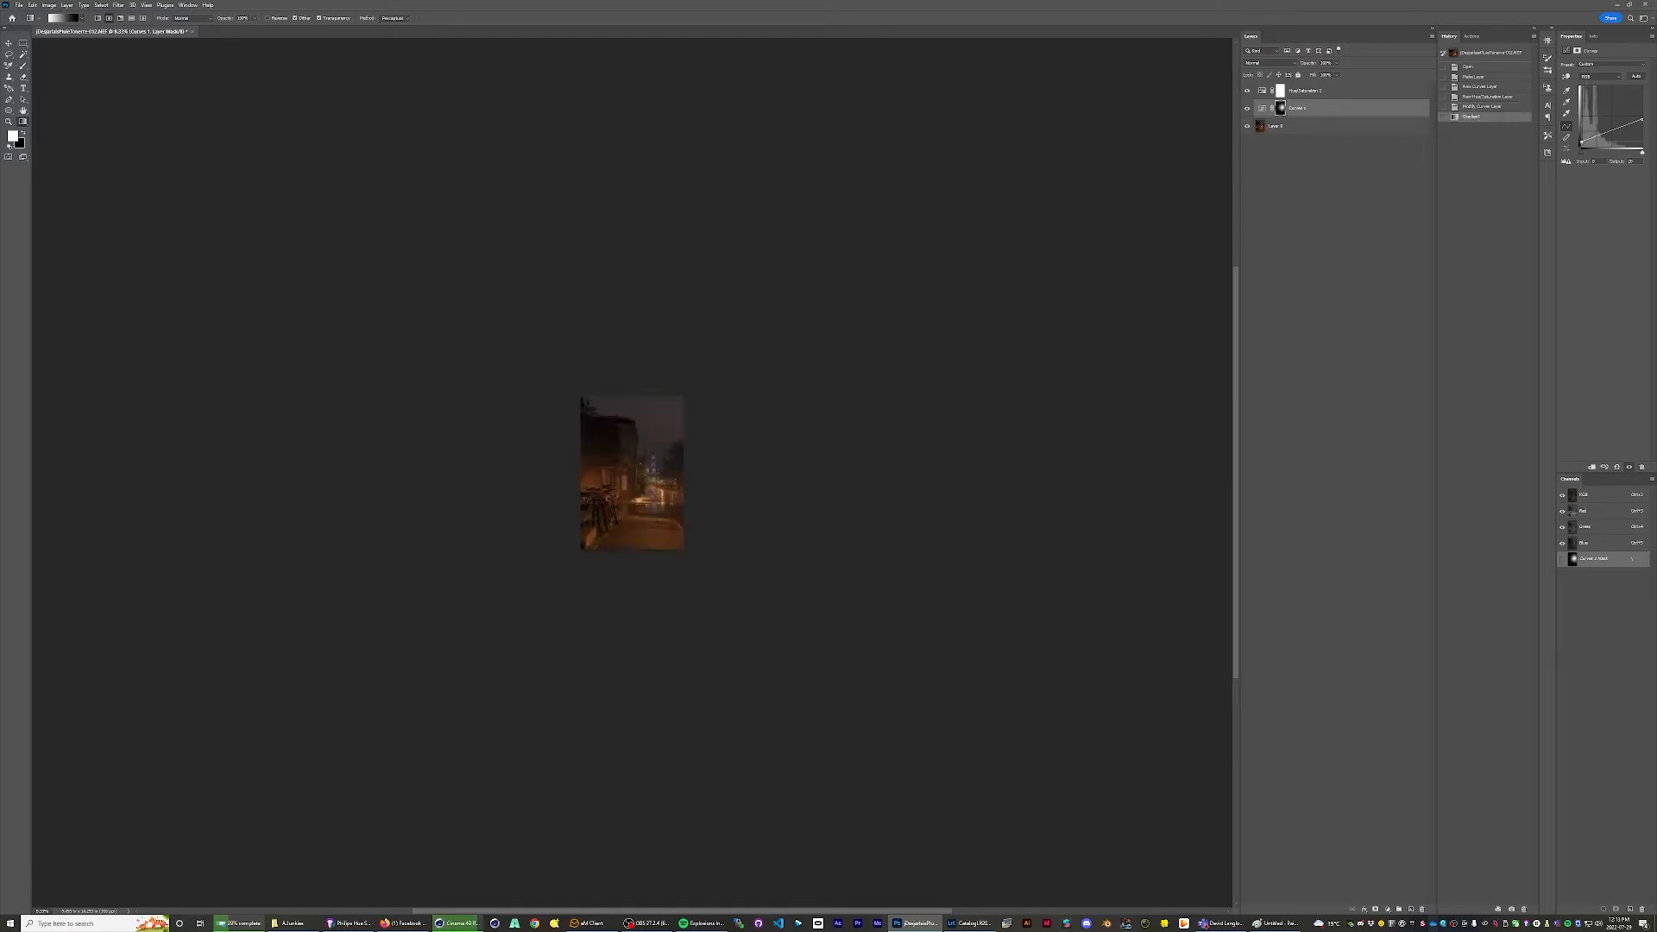
pyautogui.press('x')
pyautogui.moveTo(684, 545); pyautogui.dragTo(658, 552)
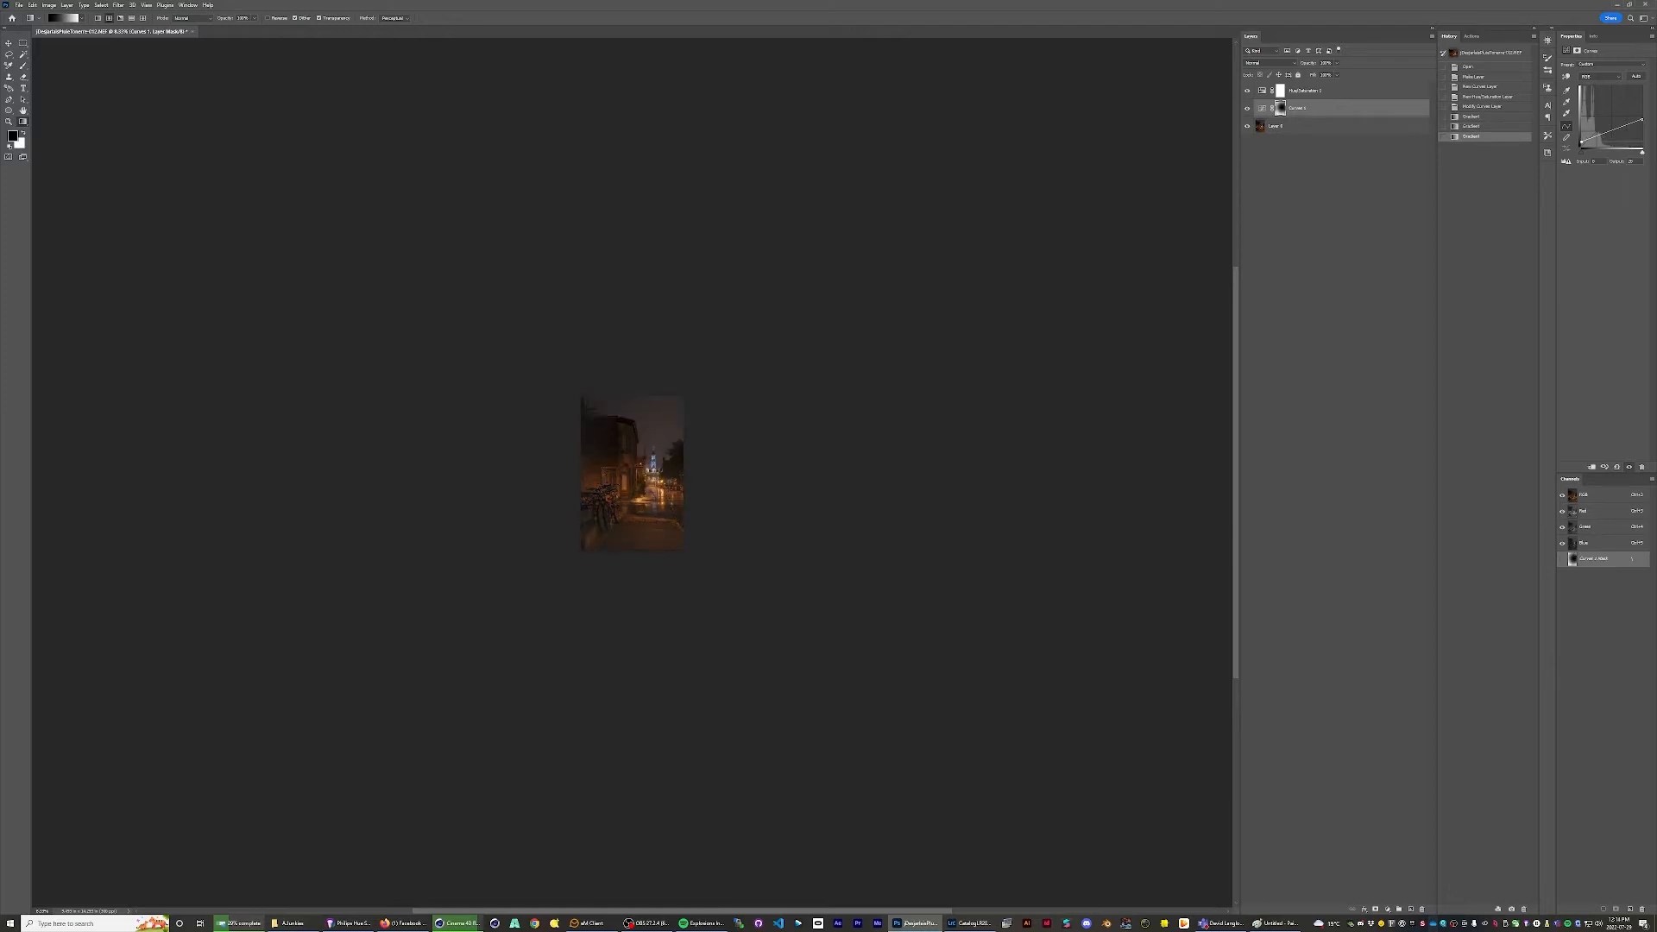
pyautogui.hotkey('ctrl', '+')
pyautogui.hotkey('ctrl', '+')
pyautogui.hotkey('ctrl', '+')
pyautogui.hotkey('ctrl', '+')
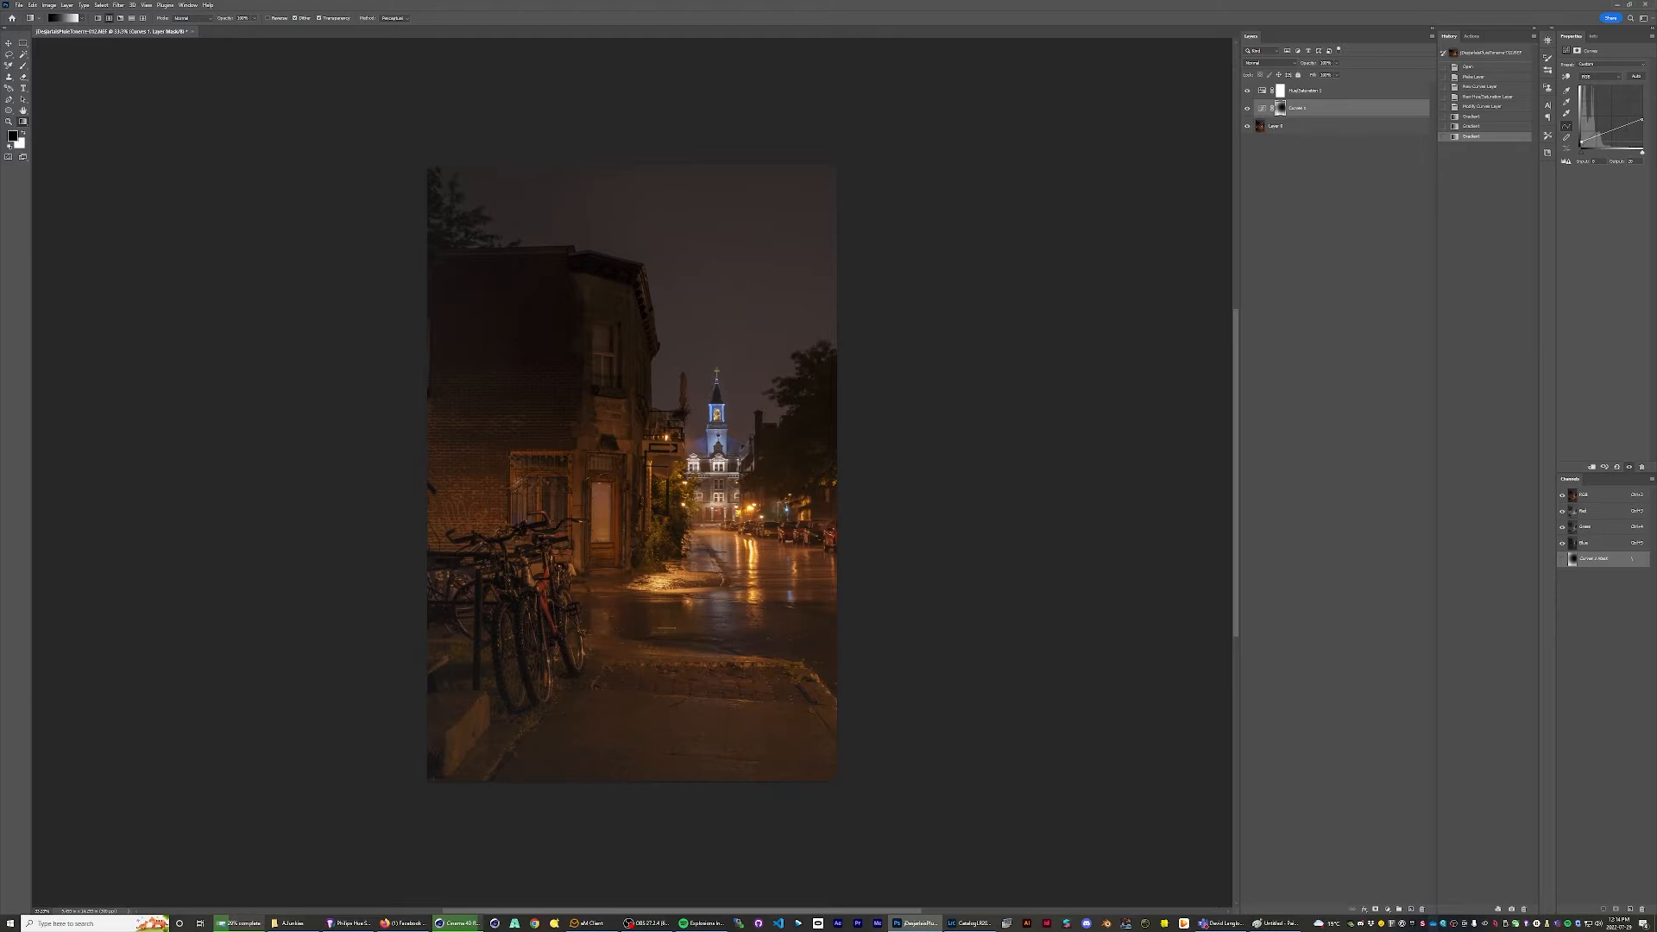
pyautogui.press('x')
pyautogui.hotkey('ctrl', 'BackSpace')
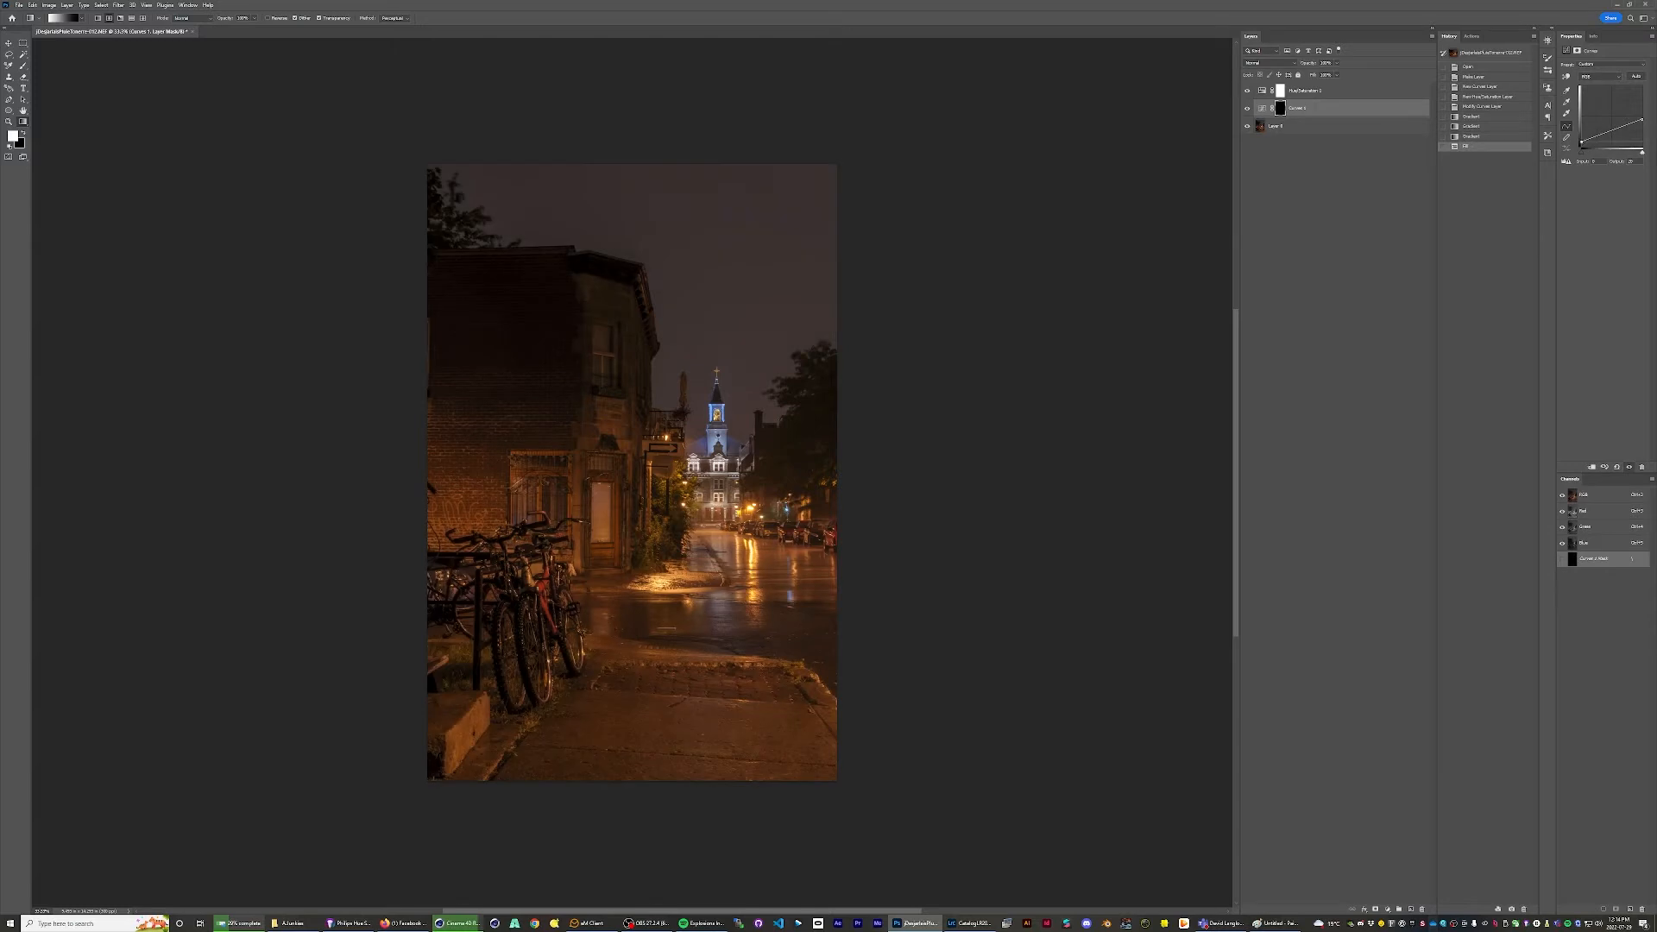
# - With a 1102 px brush, paint the Curves mask over the building, edges and sky around the spire
pyautogui.press('b')
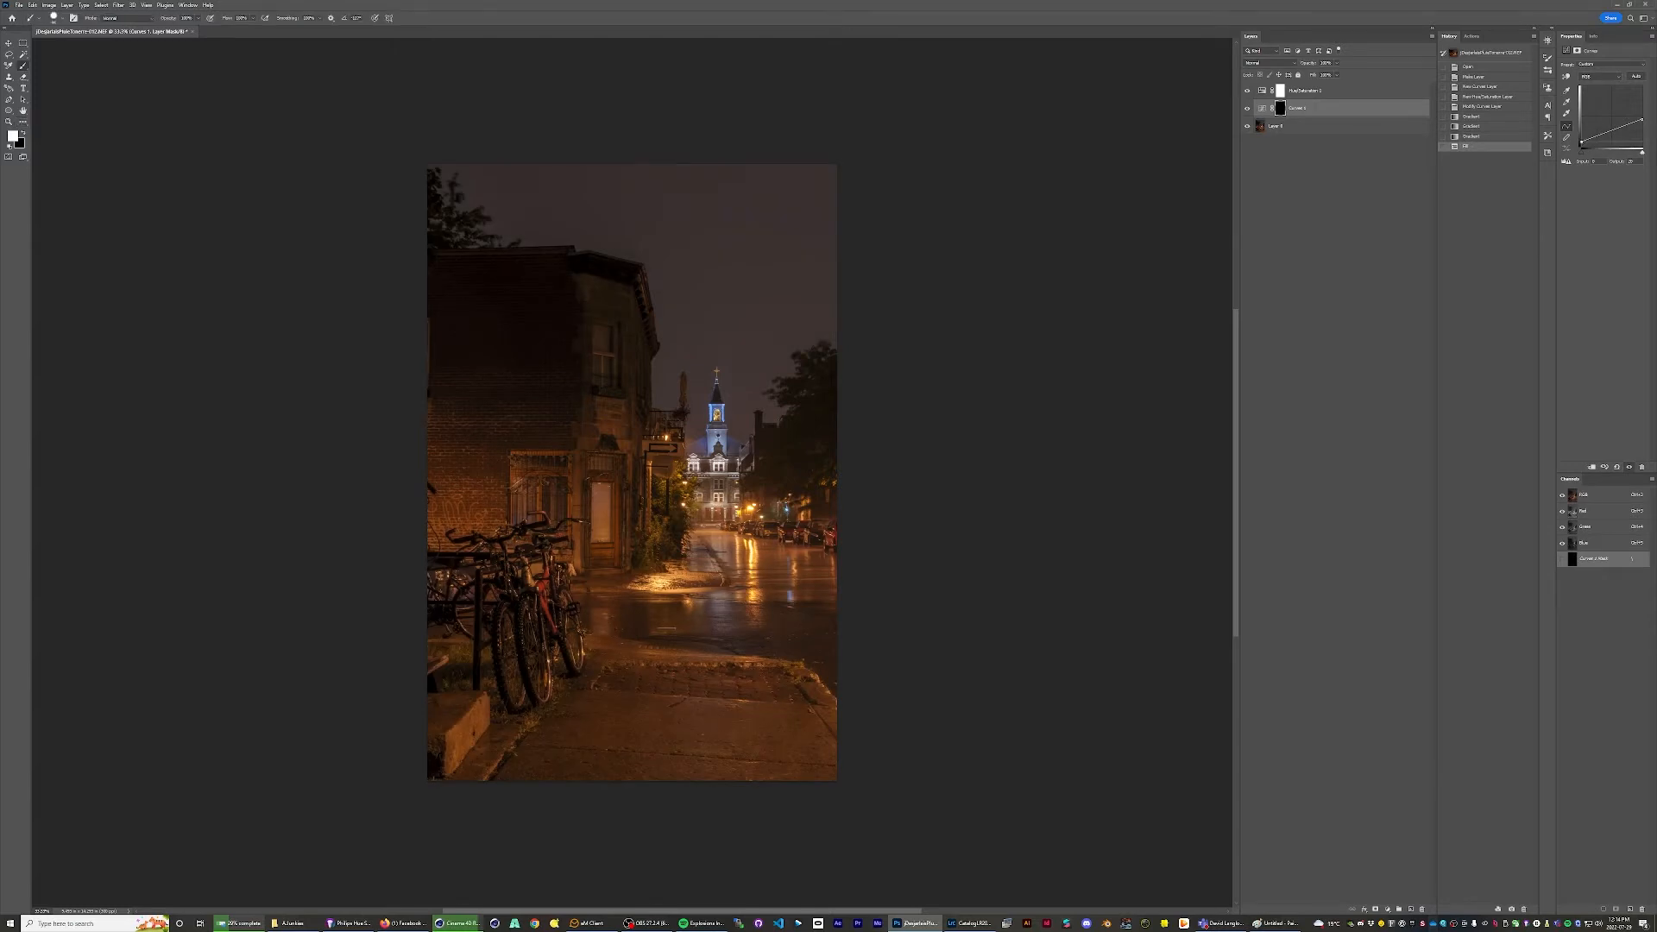
pyautogui.rightClick(518, 388)
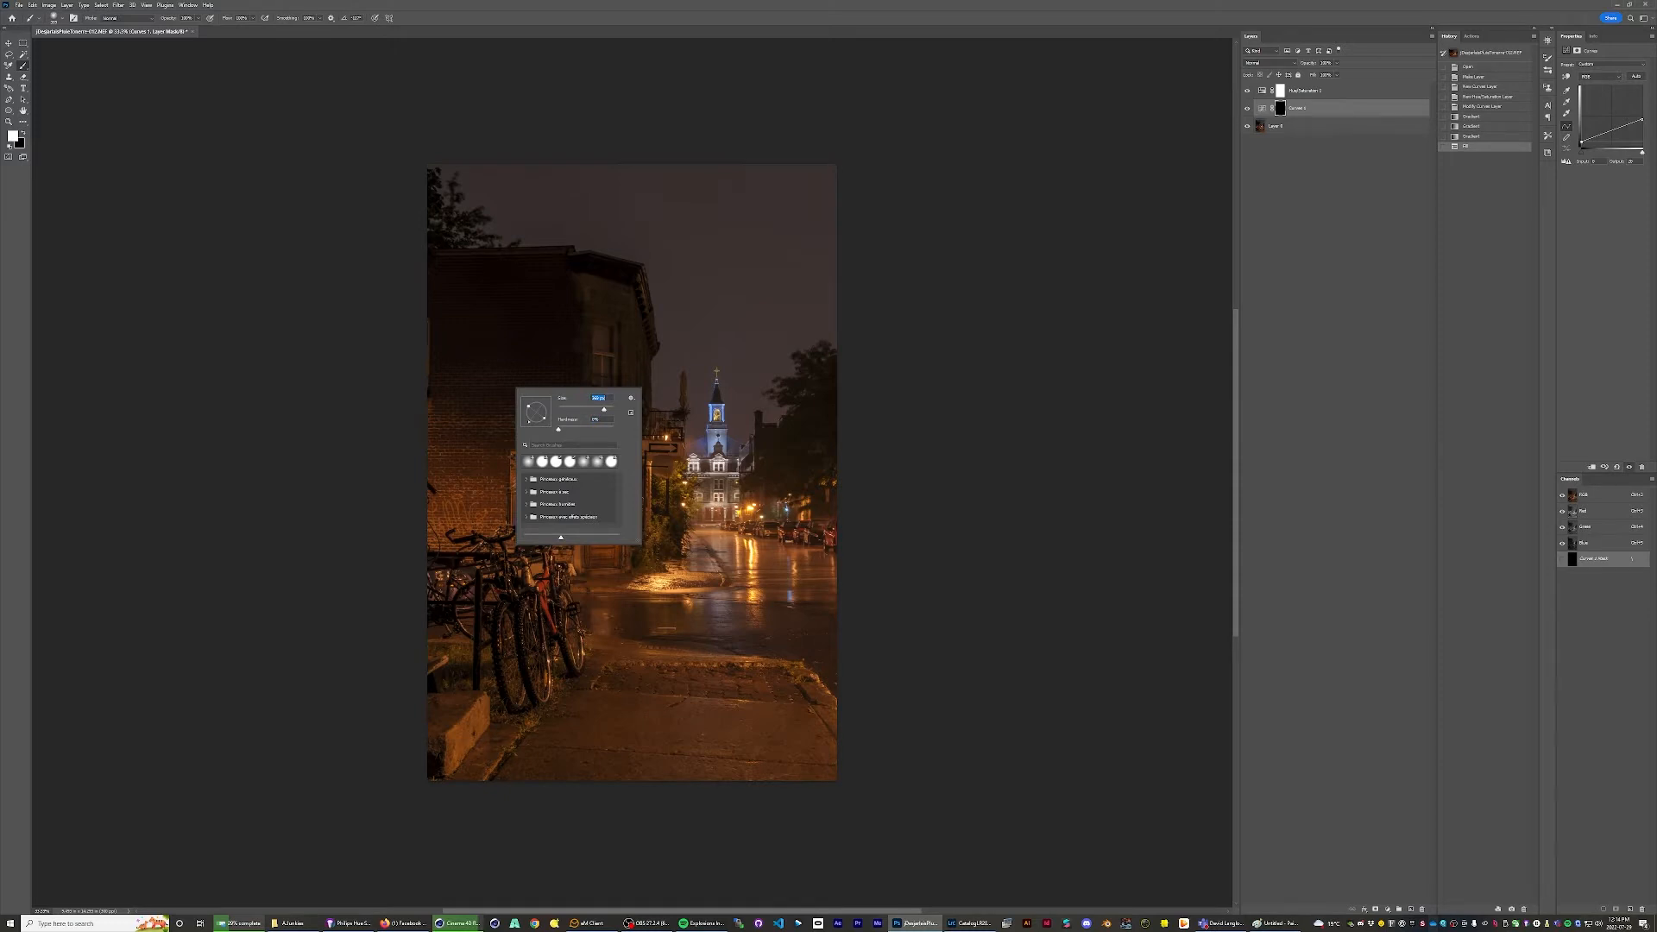
pyautogui.moveTo(604, 410); pyautogui.dragTo(608, 410)
pyautogui.moveTo(477, 300)
pyautogui.mouseDown()
pyautogui.moveTo(490, 386)
pyautogui.moveTo(461, 369)
pyautogui.moveTo(453, 444)
pyautogui.moveTo(399, 517)
pyautogui.moveTo(363, 713)
pyautogui.mouseUp()
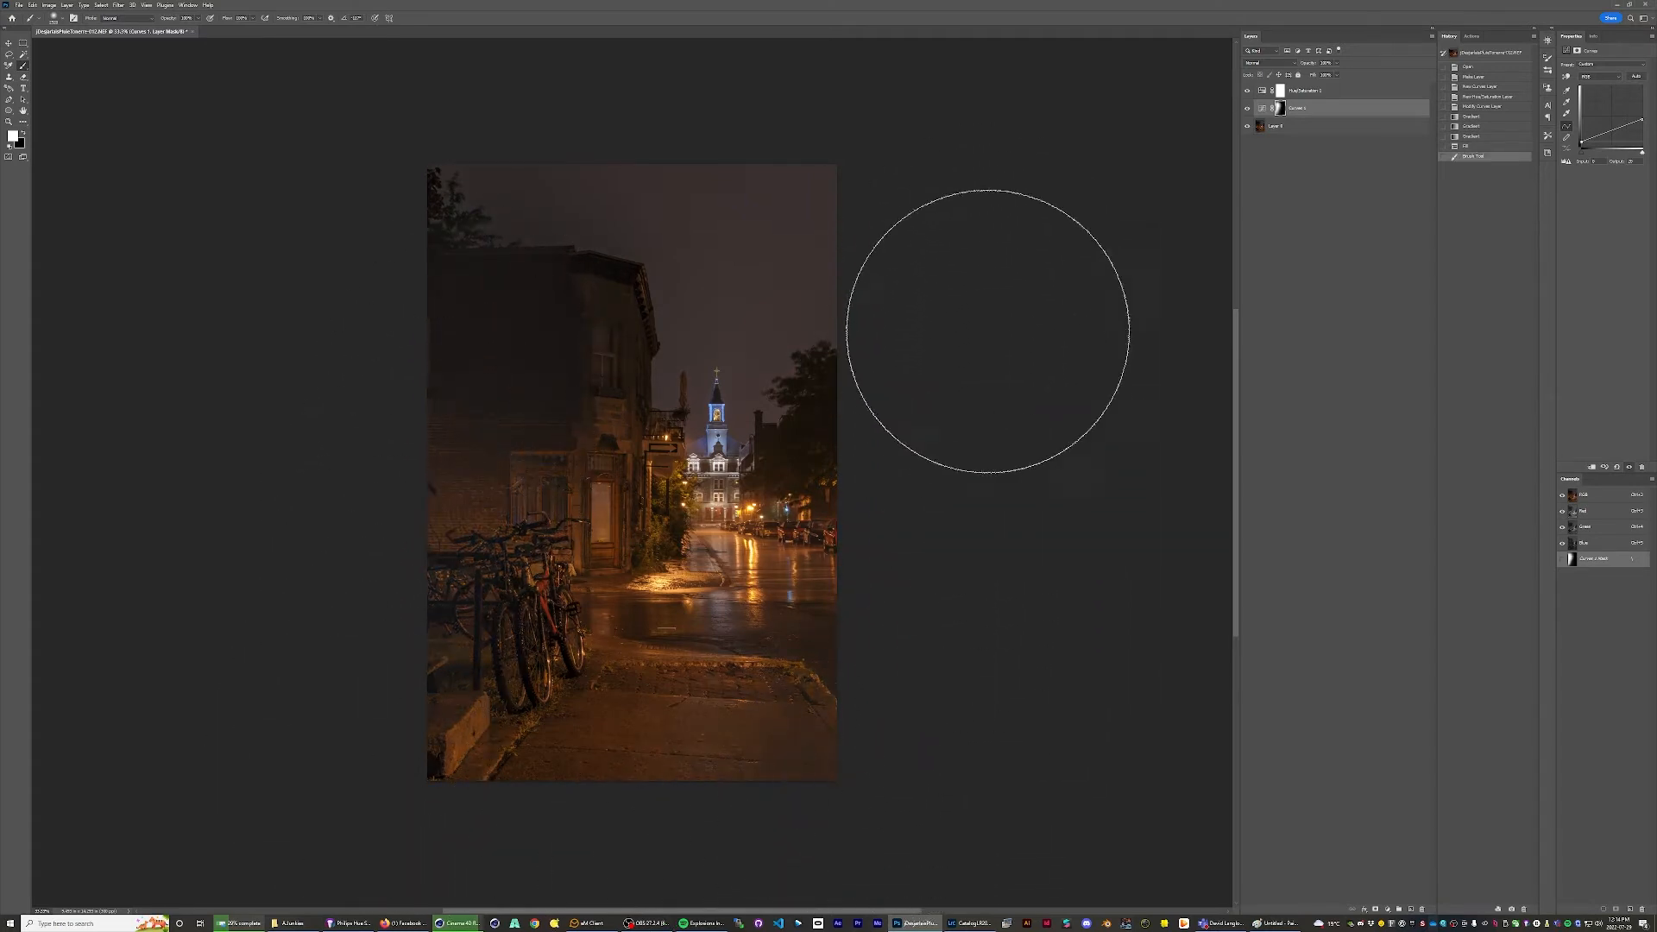
pyautogui.moveTo(988, 331)
pyautogui.mouseDown()
pyautogui.moveTo(917, 418)
pyautogui.moveTo(938, 265)
pyautogui.mouseUp()
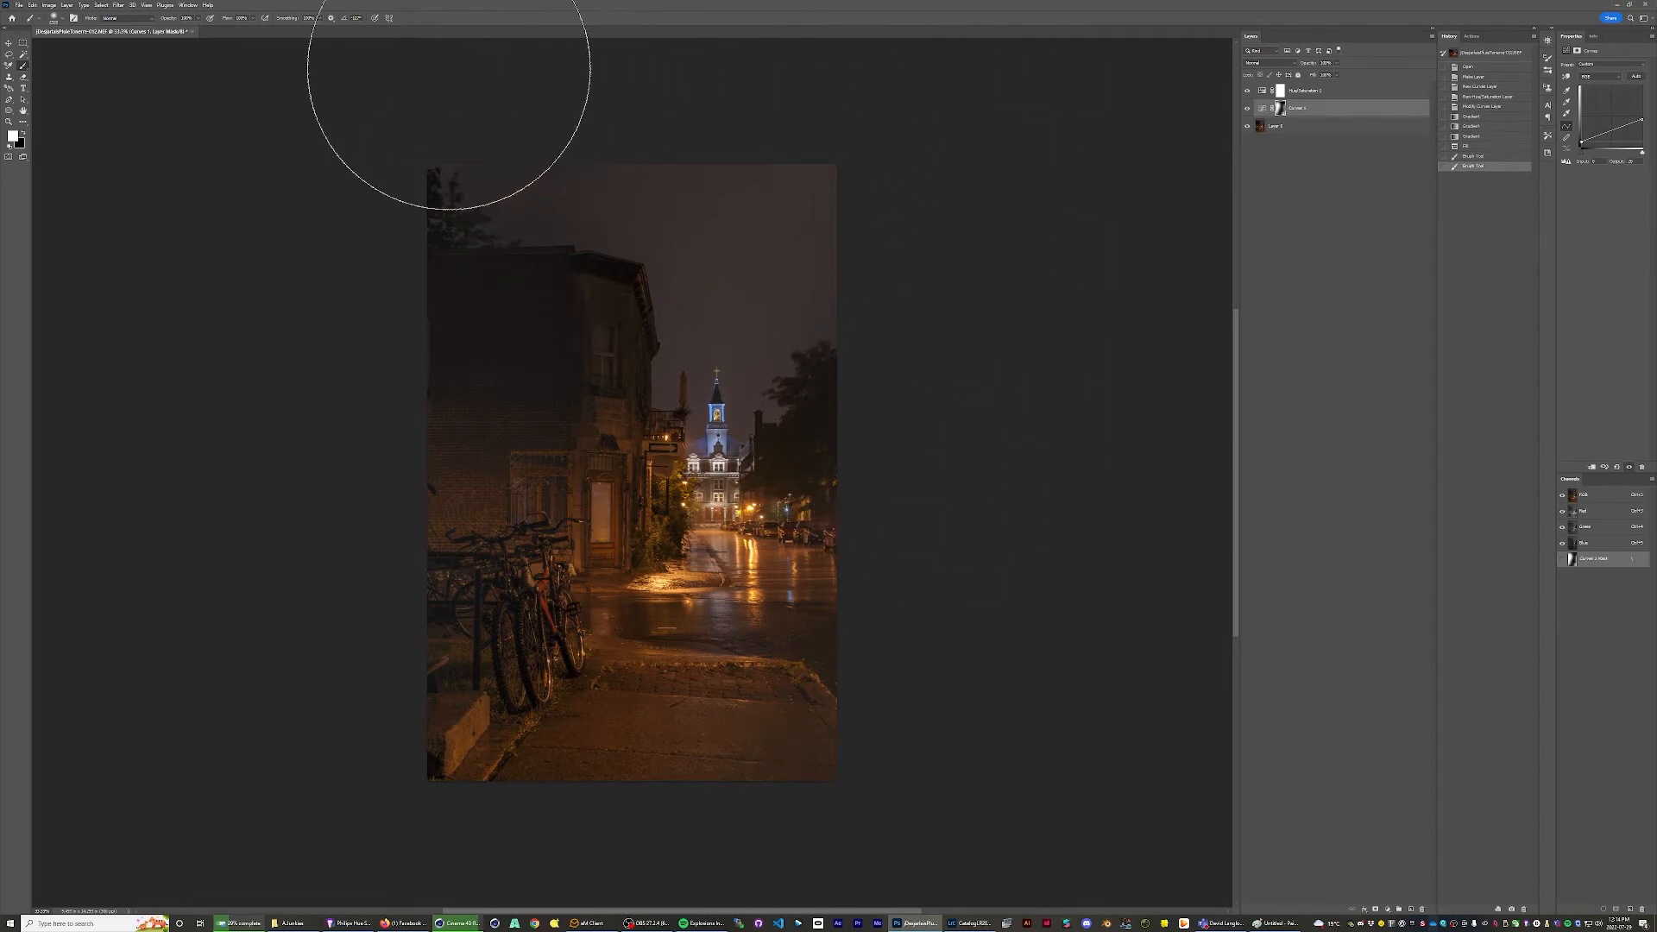
pyautogui.moveTo(449, 67); pyautogui.dragTo(277, 100)
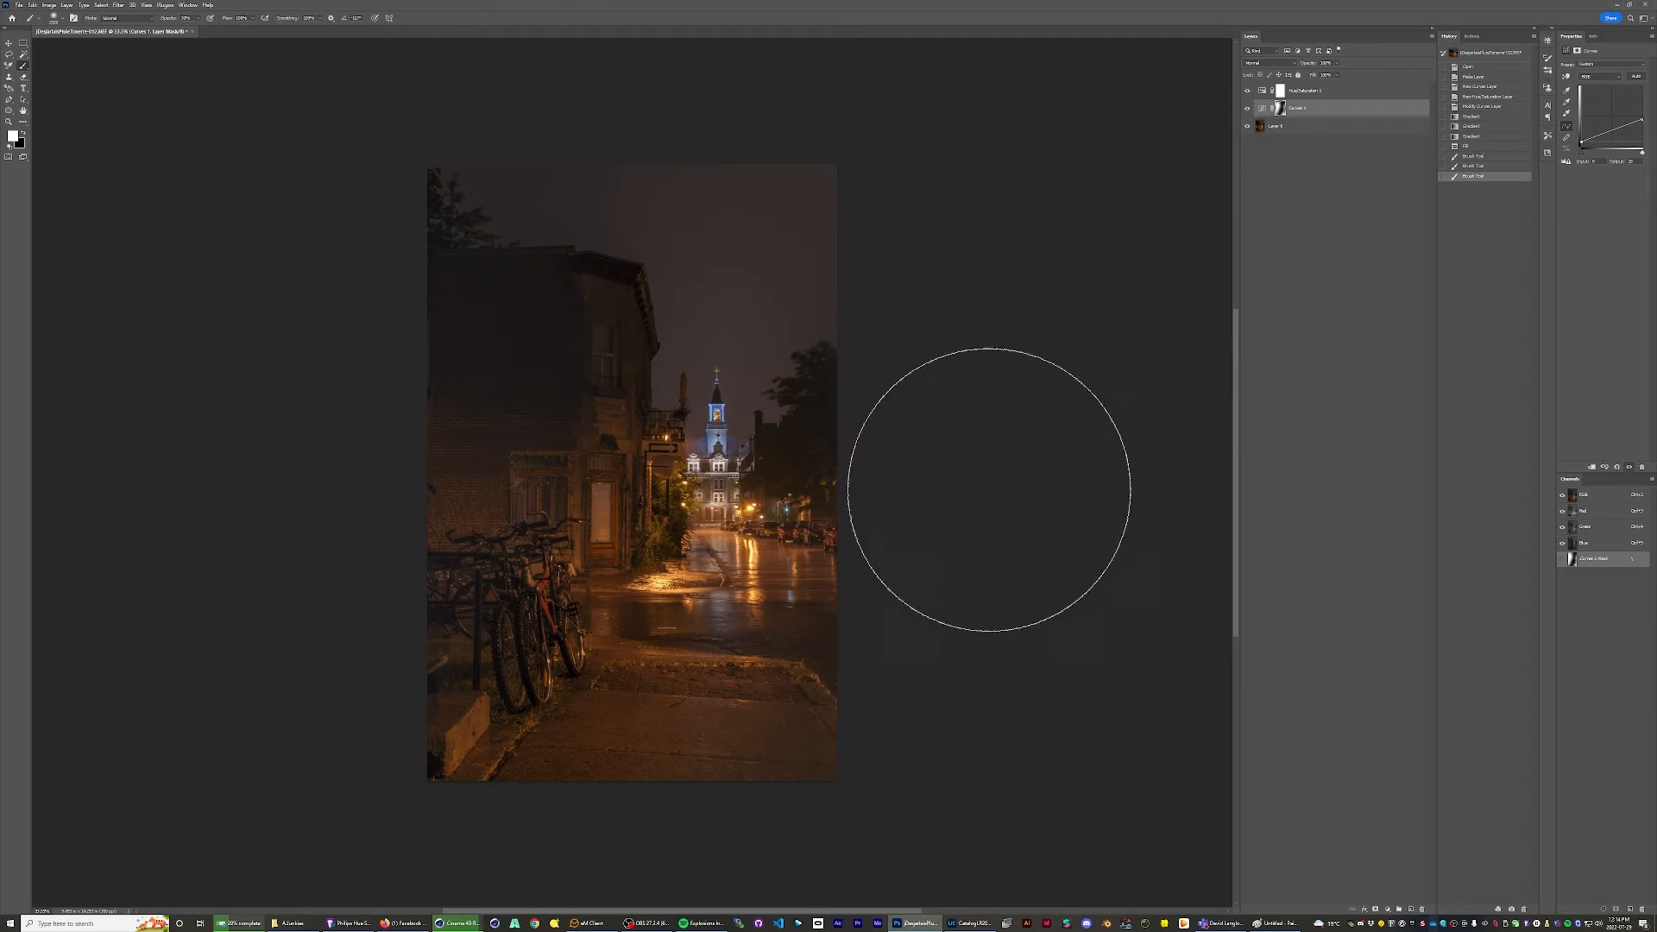
pyautogui.moveTo(987, 488); pyautogui.dragTo(1084, 518)
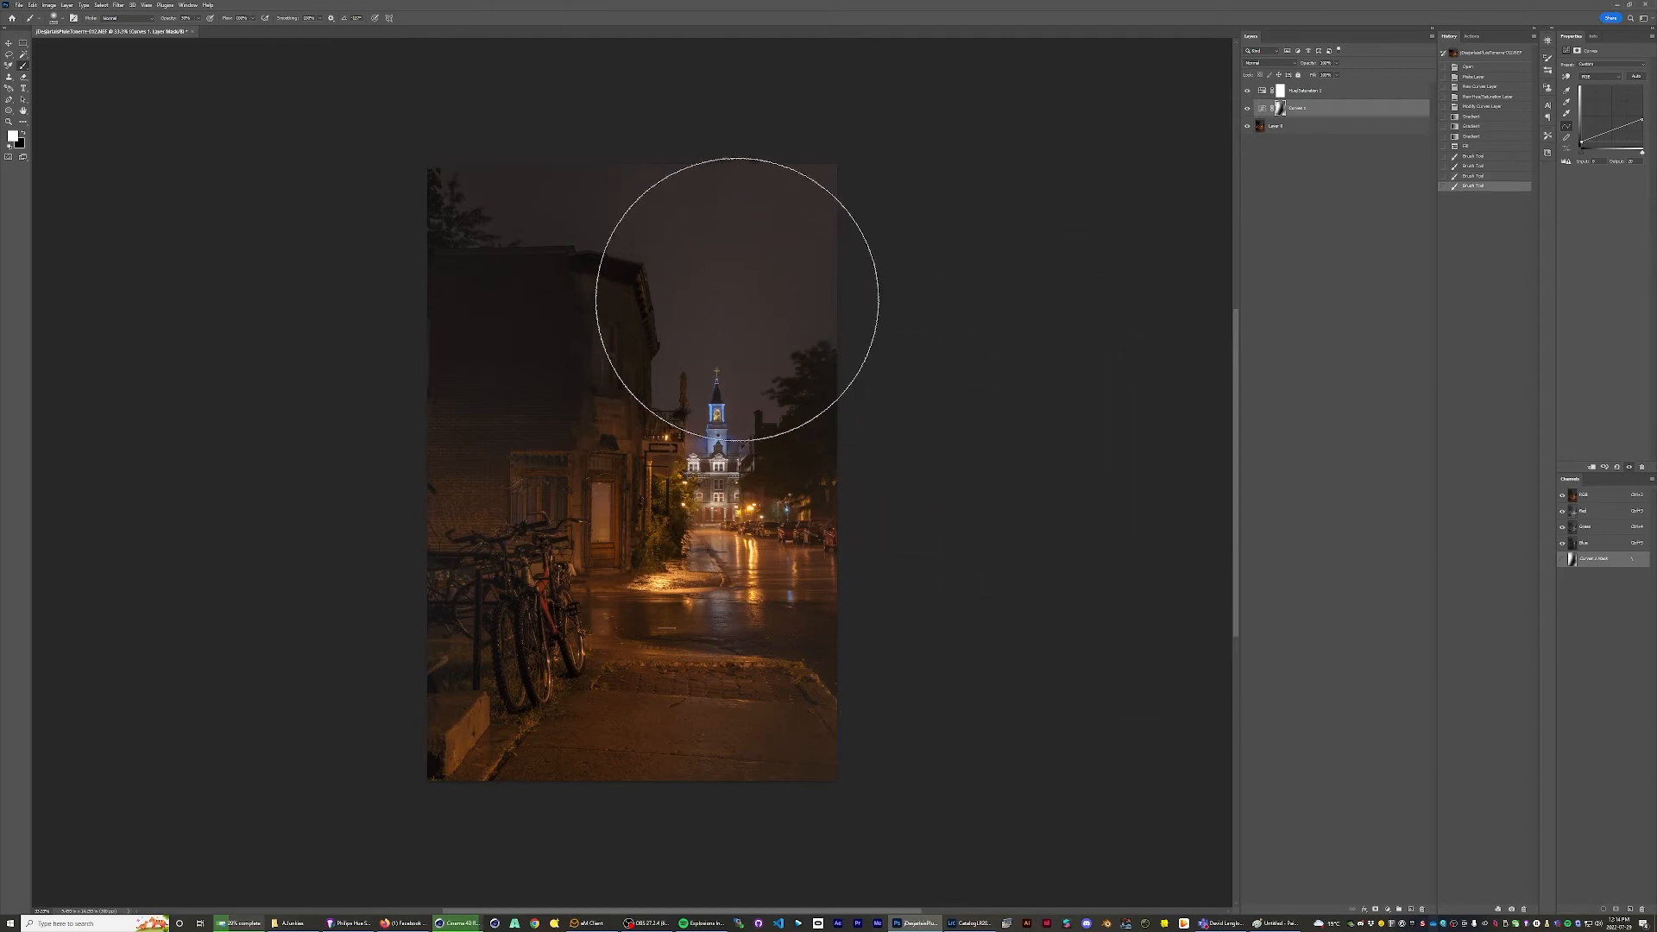
pyautogui.moveTo(737, 299); pyautogui.dragTo(725, 333)
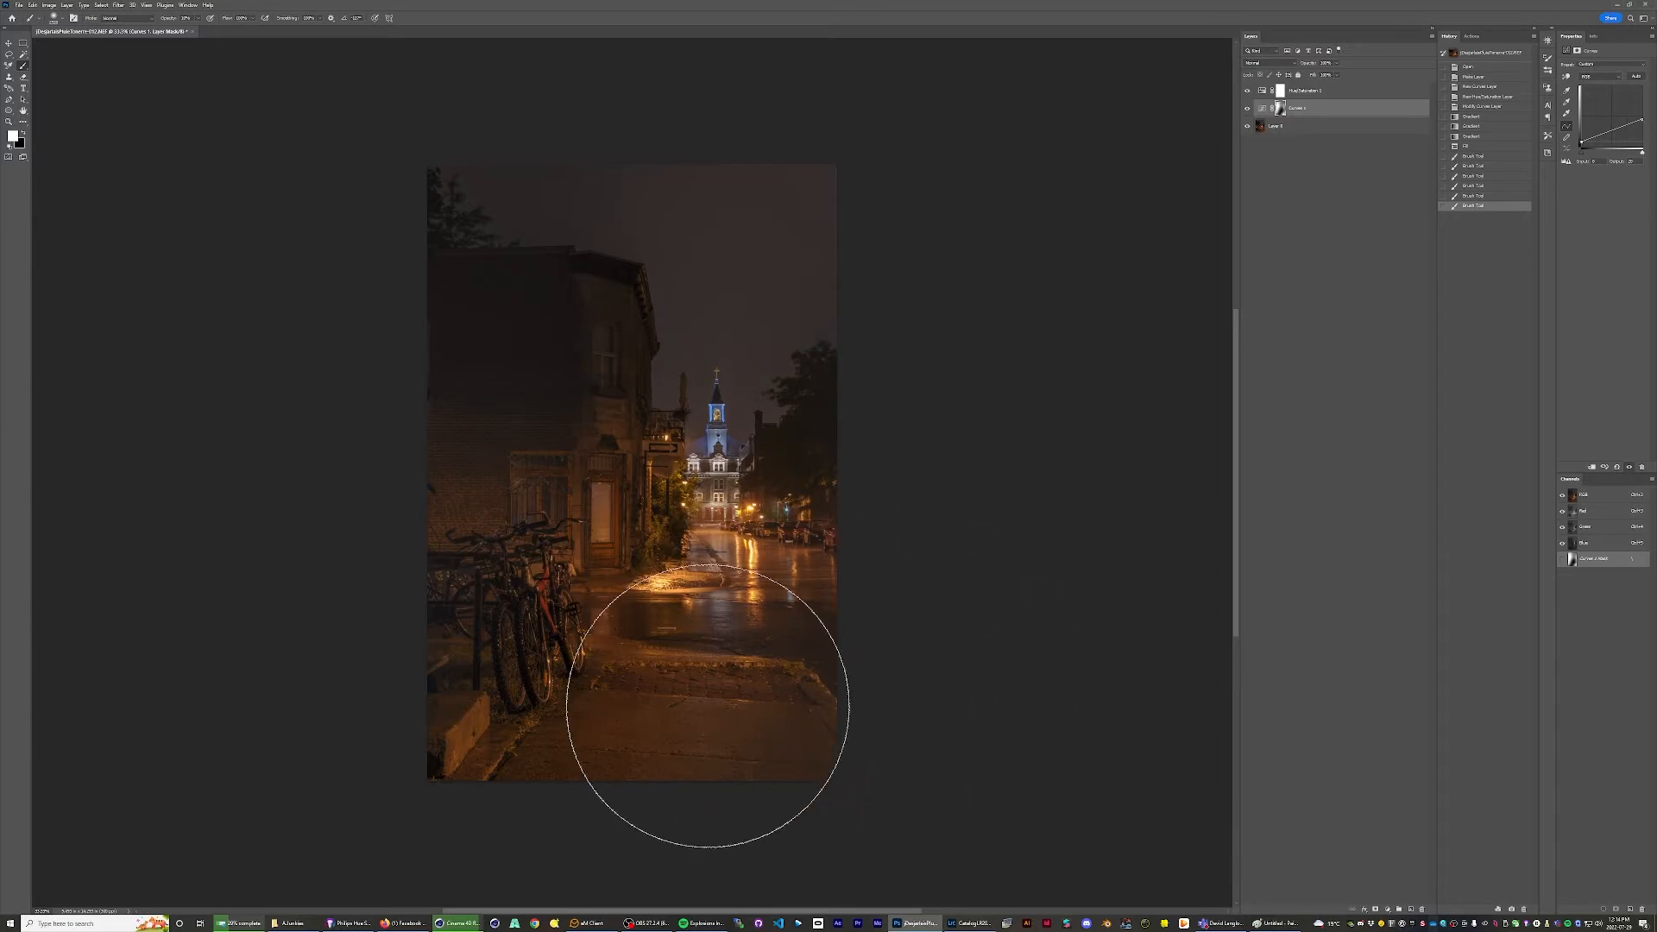
# - Paint the Curves mask along the bottom pavement and around the street
pyautogui.click(688, 713)
pyautogui.click(621, 762)
pyautogui.click(522, 786)
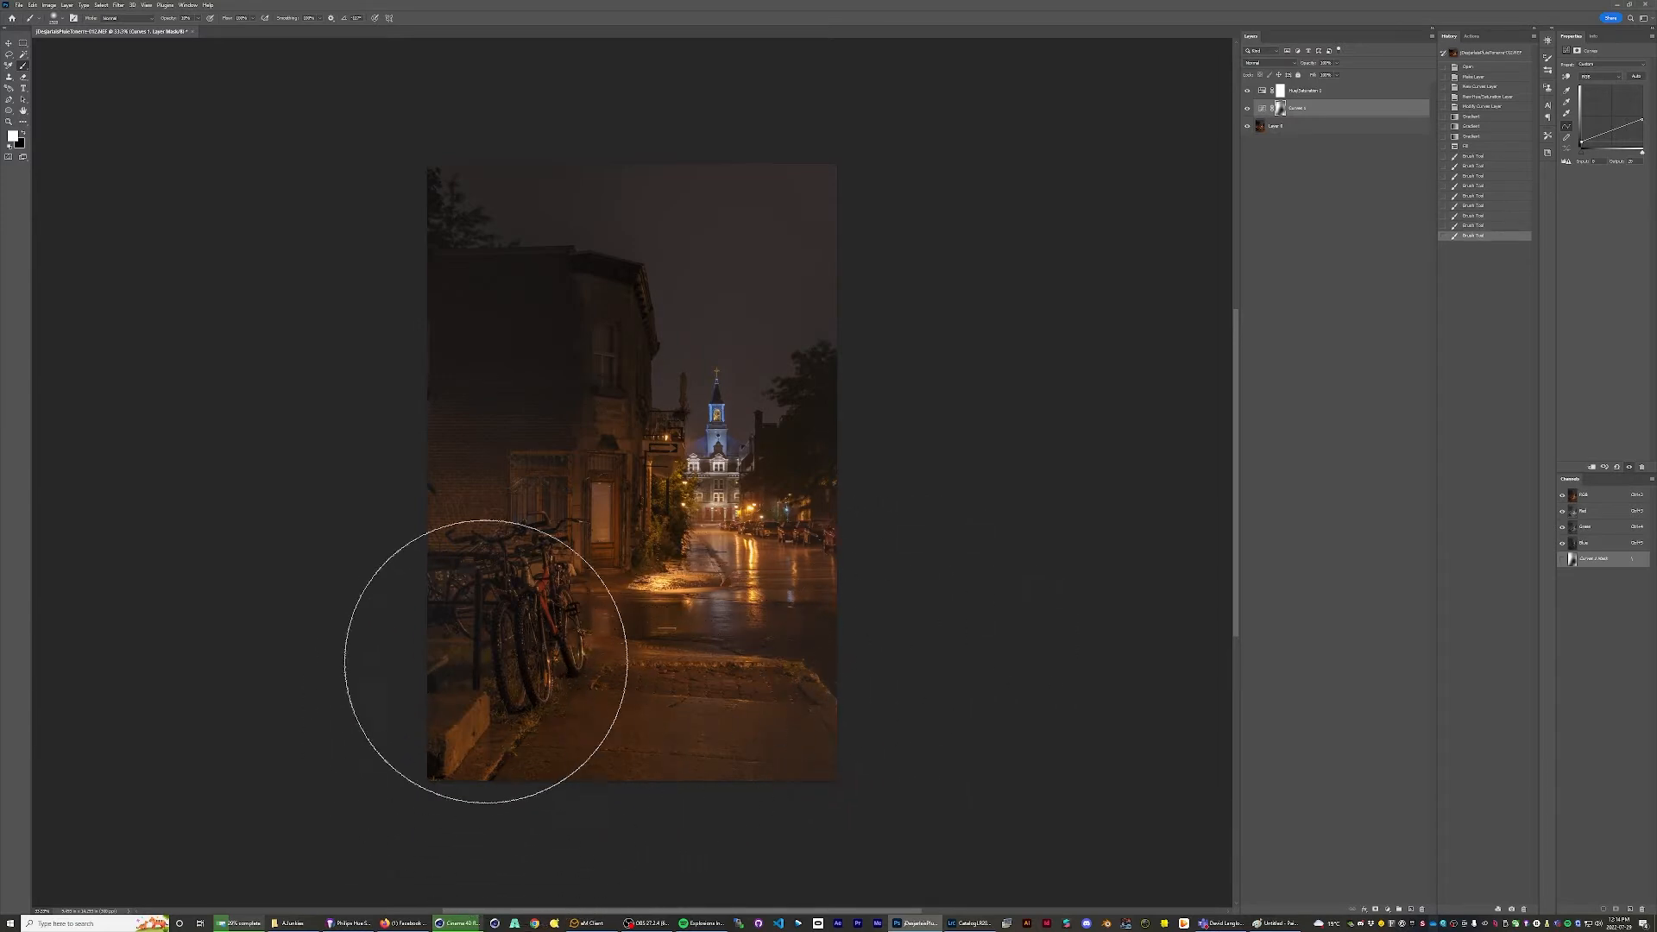
pyautogui.click(691, 540)
pyautogui.click(743, 613)
pyautogui.click(739, 443)
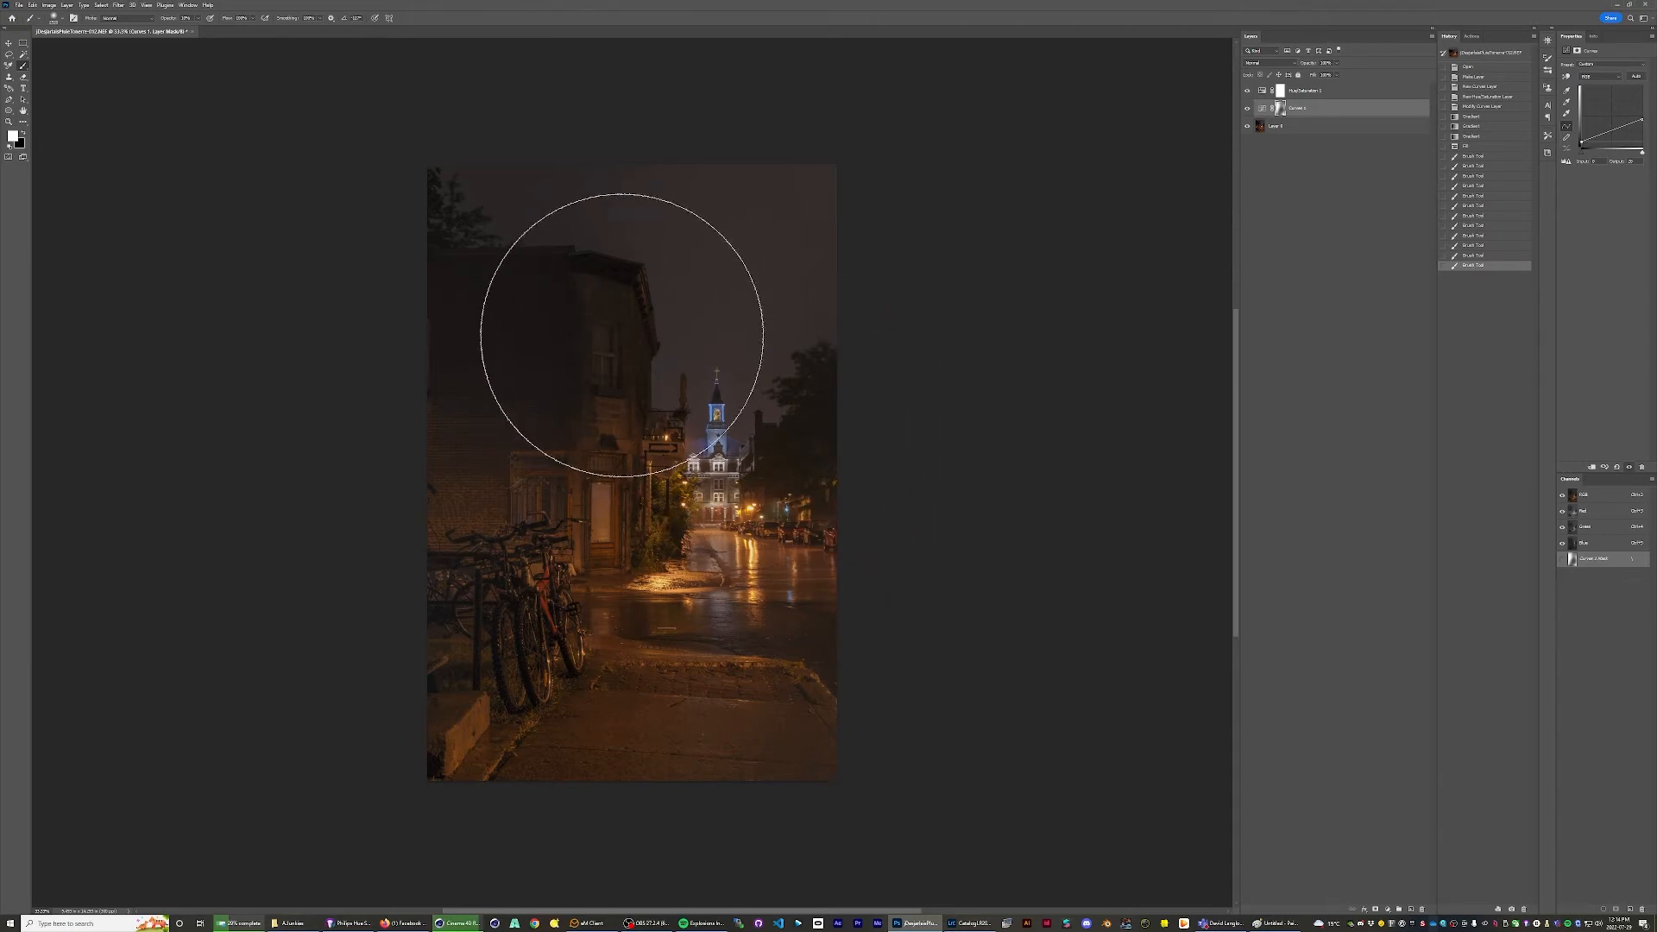
# - Paint black over the building and sky, then clip Hue/Saturation 1 to Curves 1
pyautogui.press('x')
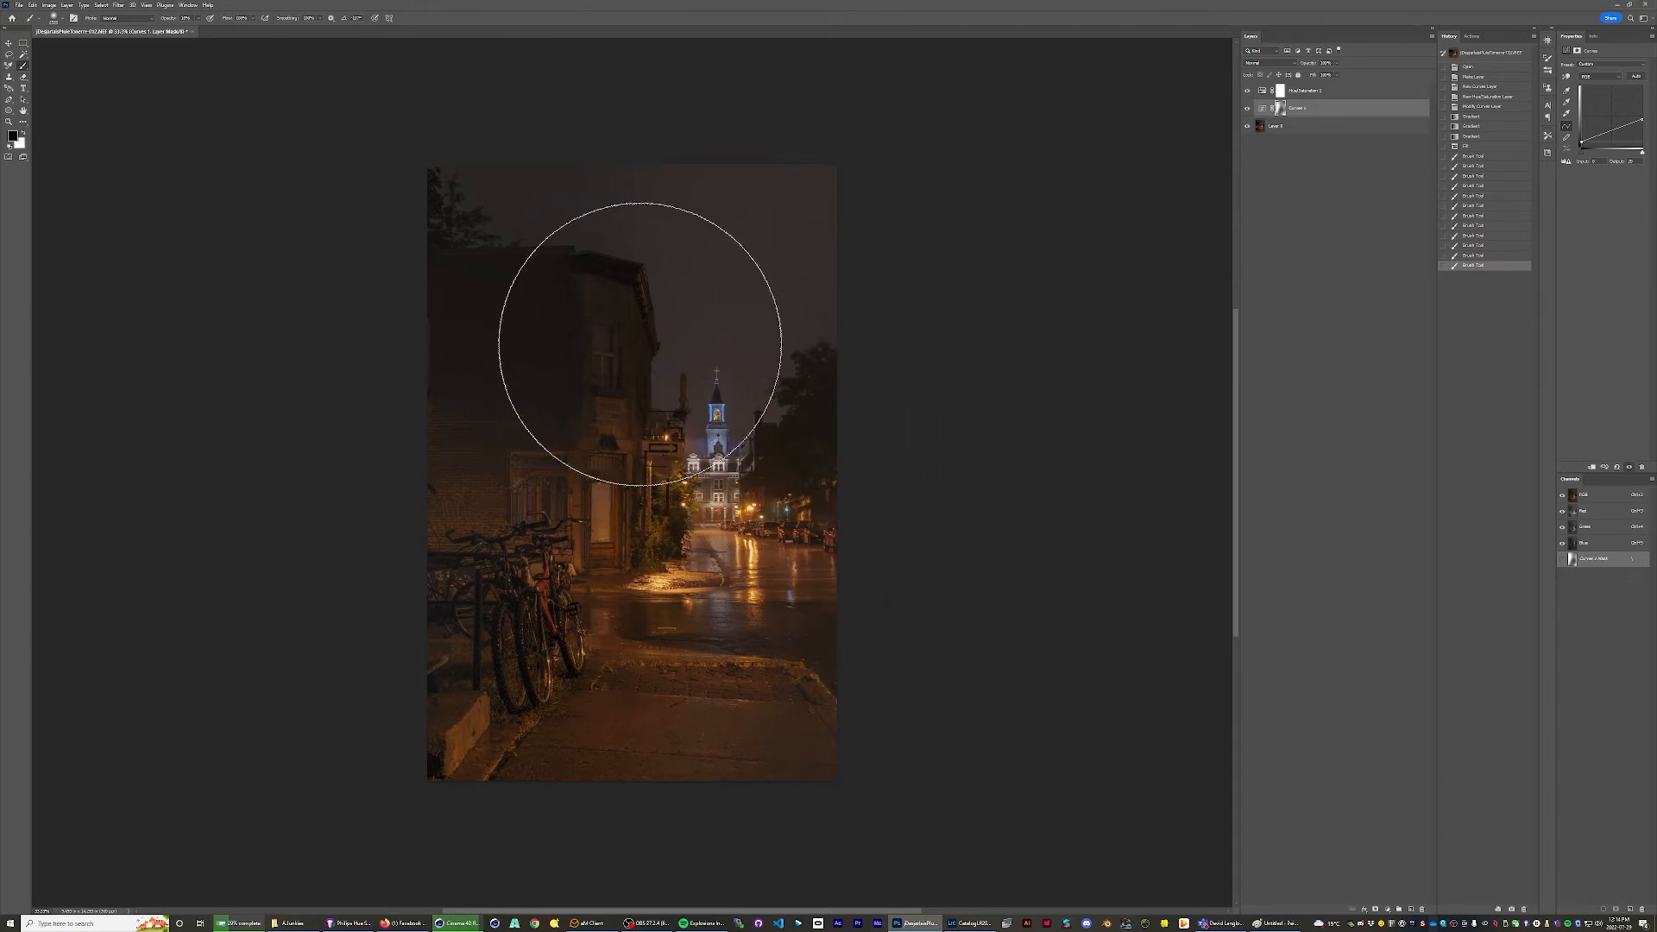
pyautogui.click(640, 345)
pyautogui.click(634, 344)
pyautogui.click(632, 350)
pyautogui.click(641, 349)
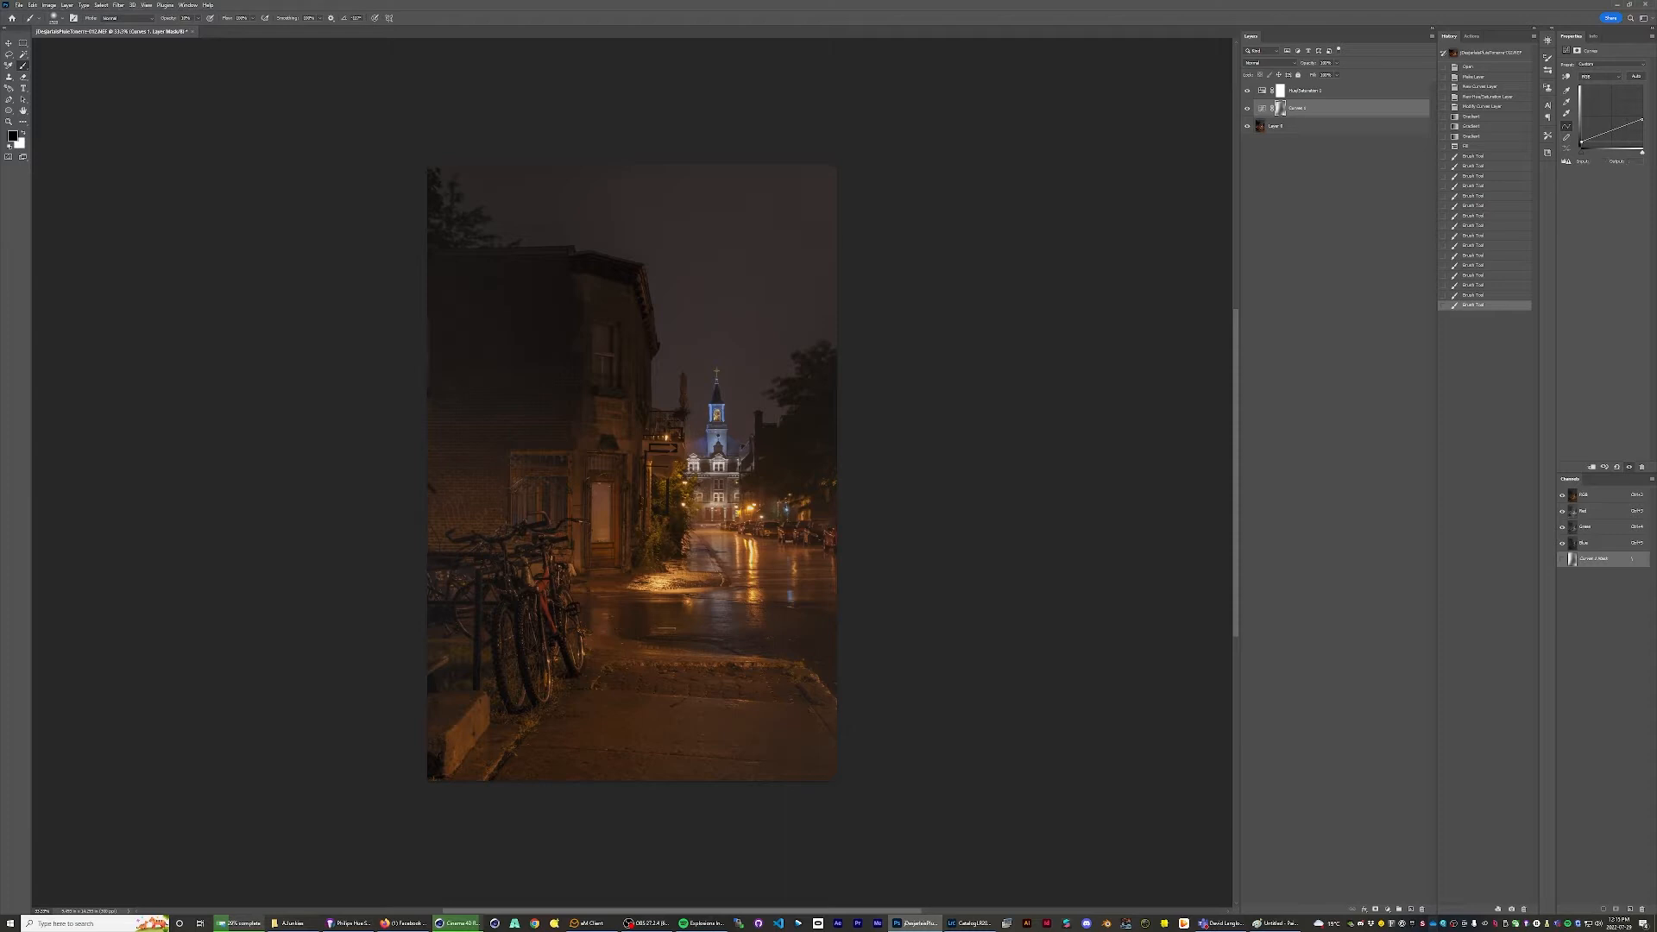
pyautogui.hotkey('ctrl', 'alt', 'g')
# - Set Hue/Saturation 1 saturation to about -2 after draining and restoring it
pyautogui.hotkey('alt', ']')
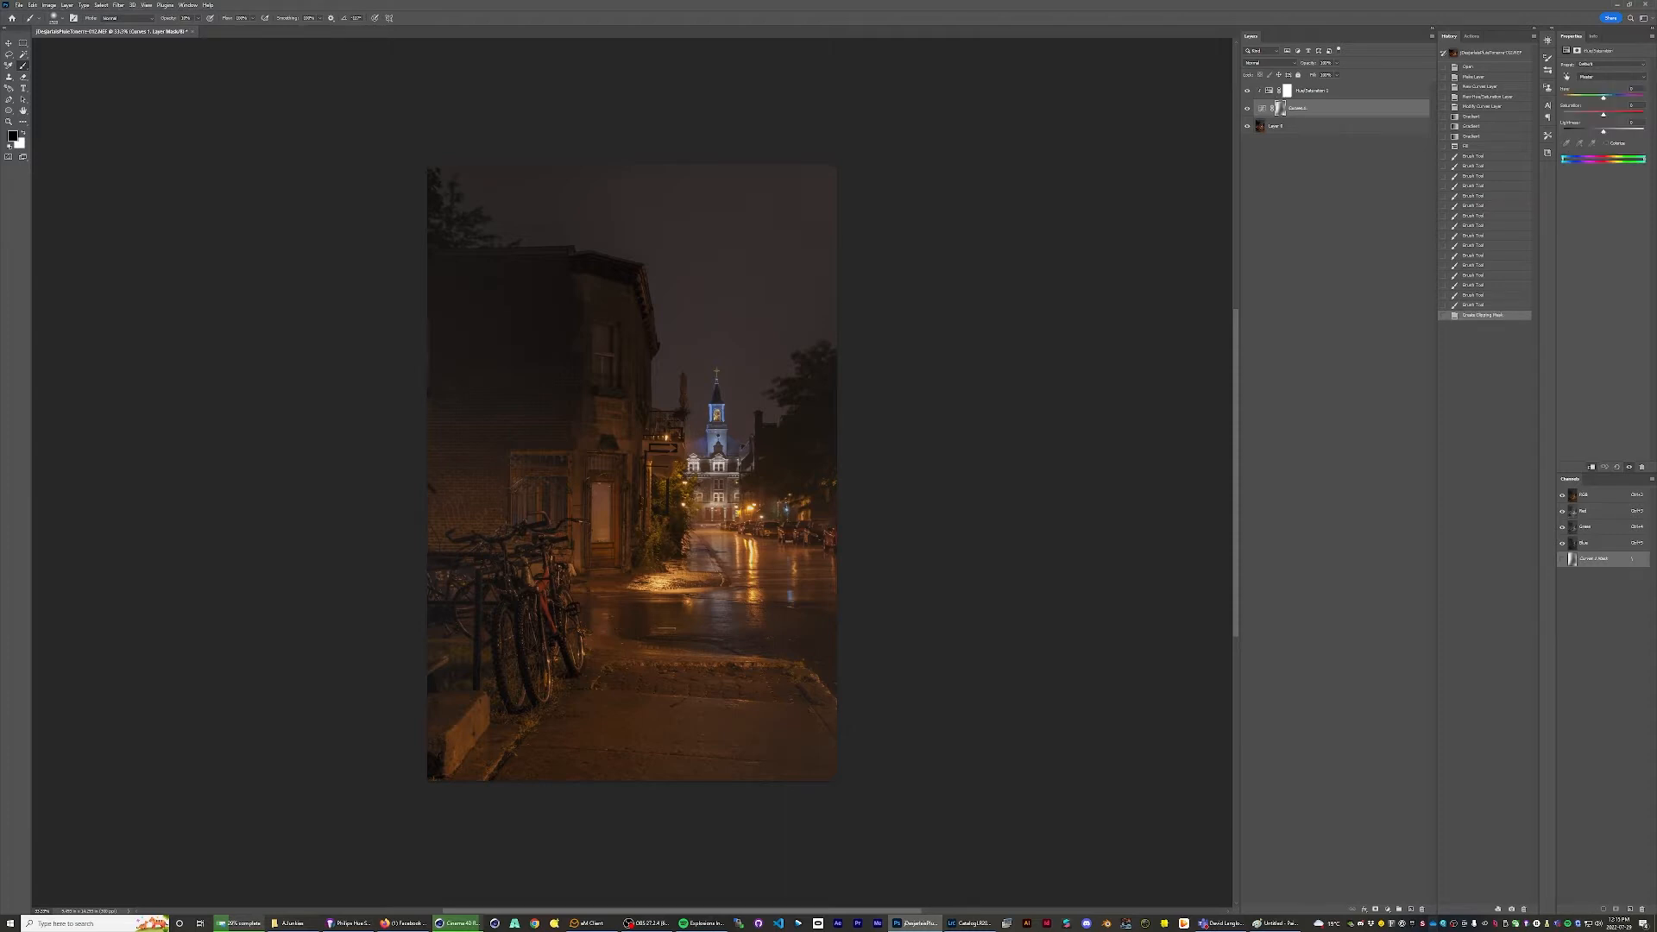
pyautogui.moveTo(1604, 115); pyautogui.dragTo(1561, 114)
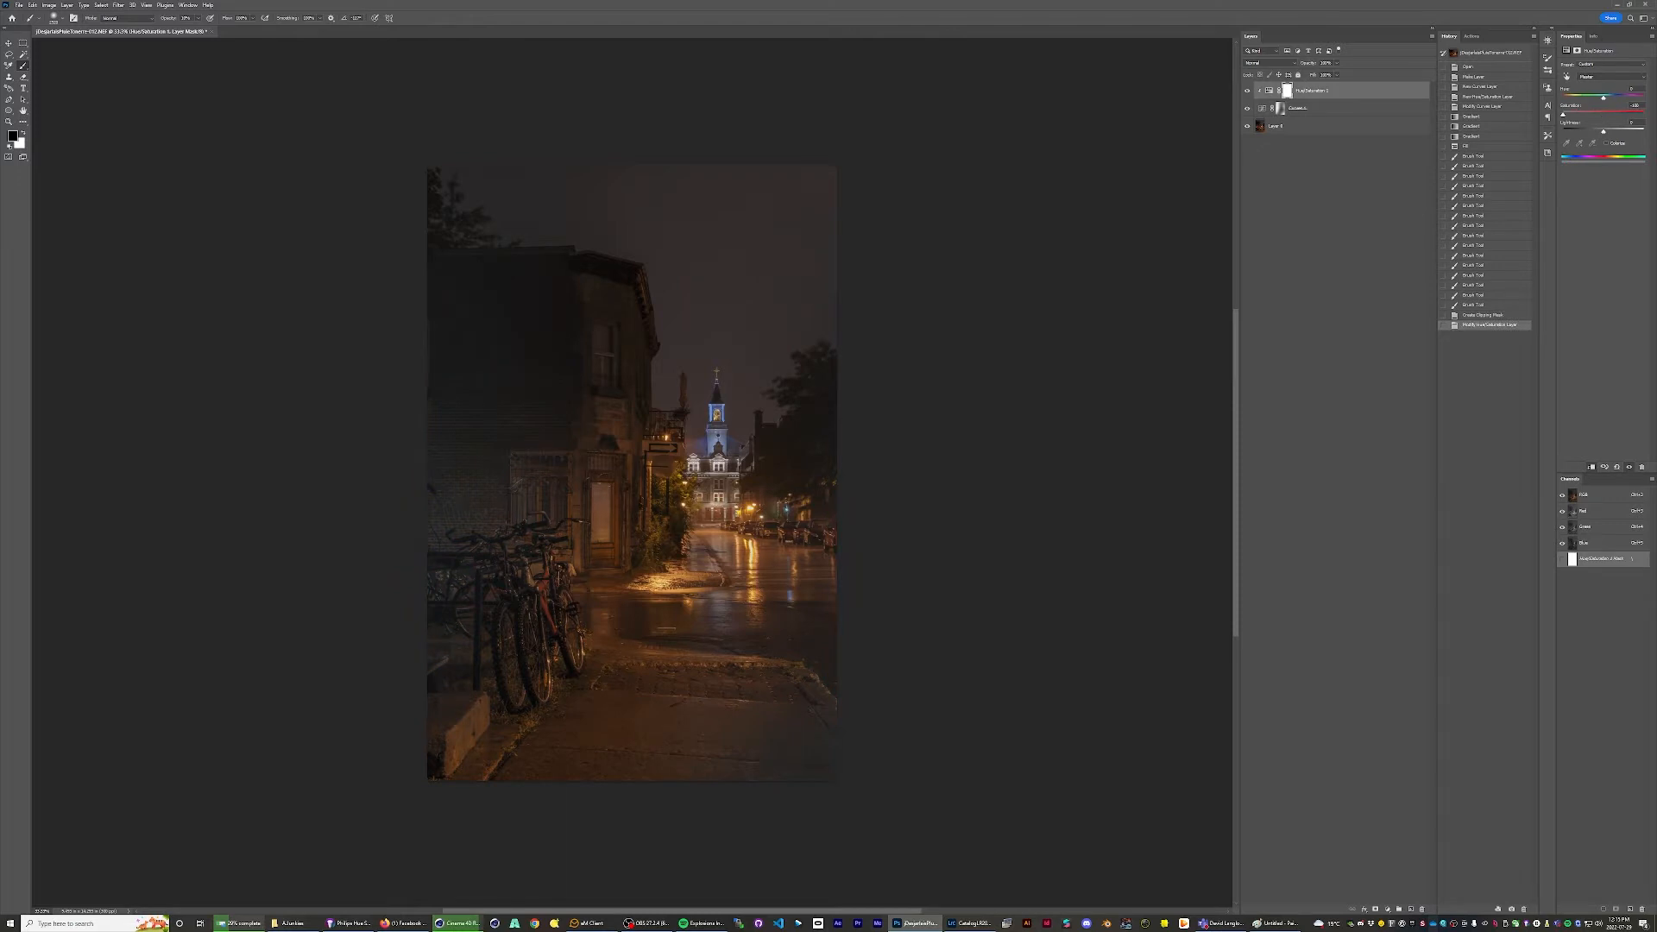
pyautogui.moveTo(1565, 114)
pyautogui.mouseDown()
pyautogui.moveTo(1592, 114)
pyautogui.moveTo(1563, 114)
pyautogui.mouseUp()
pyautogui.moveTo(1598, 114); pyautogui.dragTo(1600, 114)
# - Retouch the Curves 1 mask over the lower-right pavement, then switch to Lightroom Classic
pyautogui.click(1281, 108)
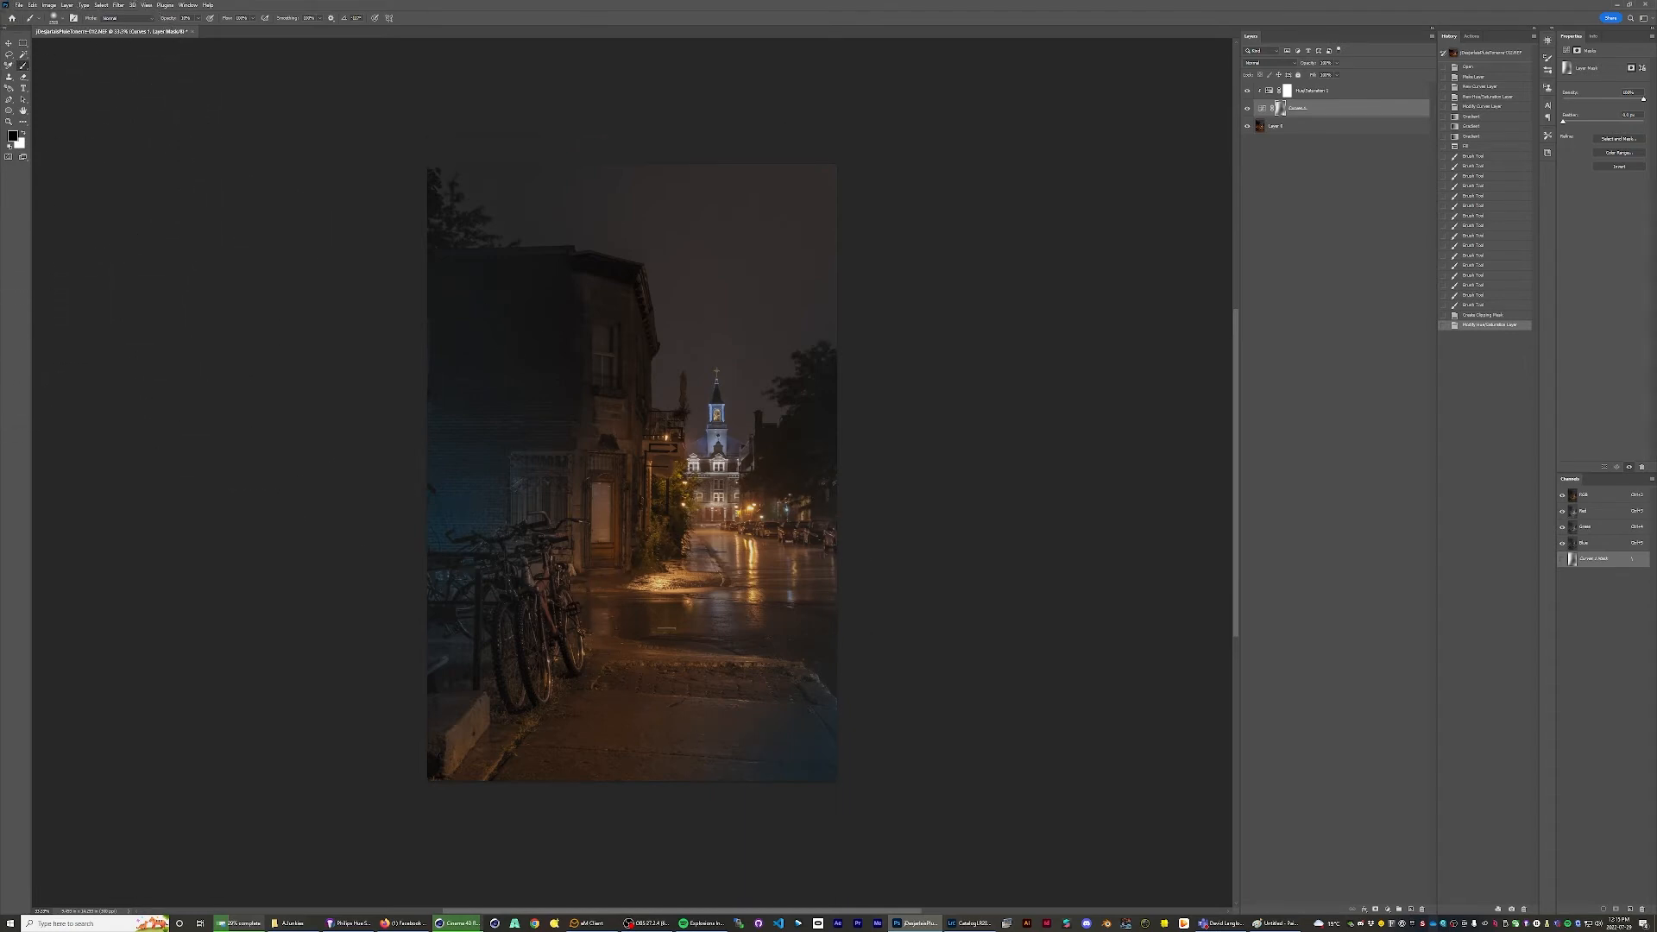
pyautogui.click(808, 752)
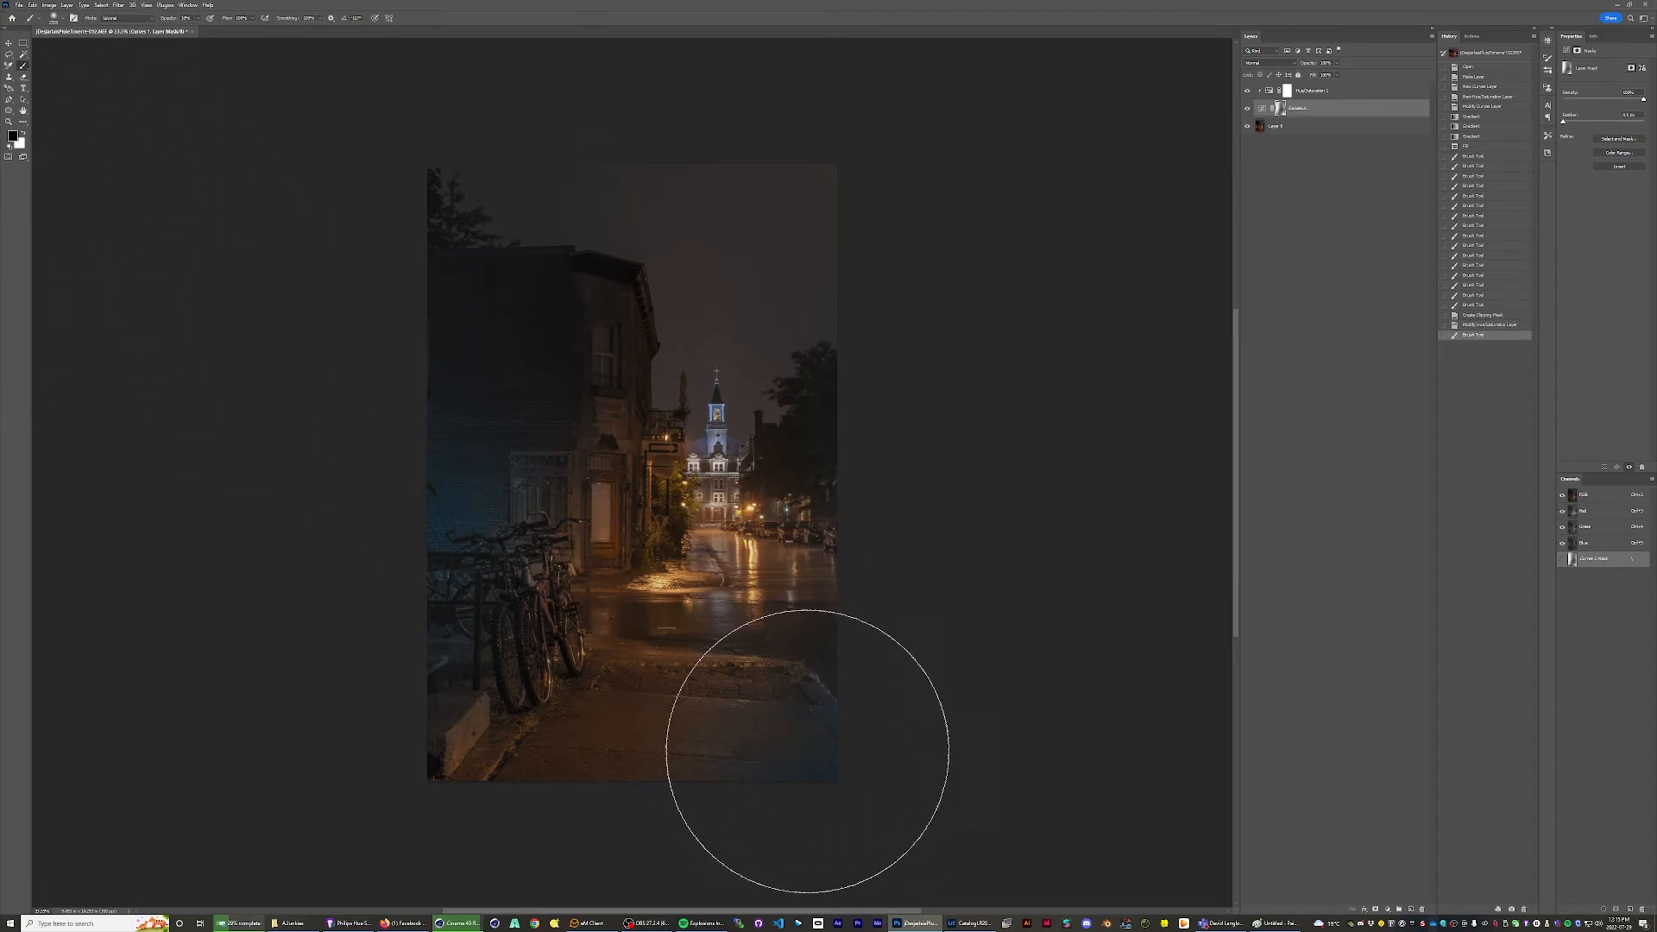
pyautogui.click(810, 753)
pyautogui.click(811, 753)
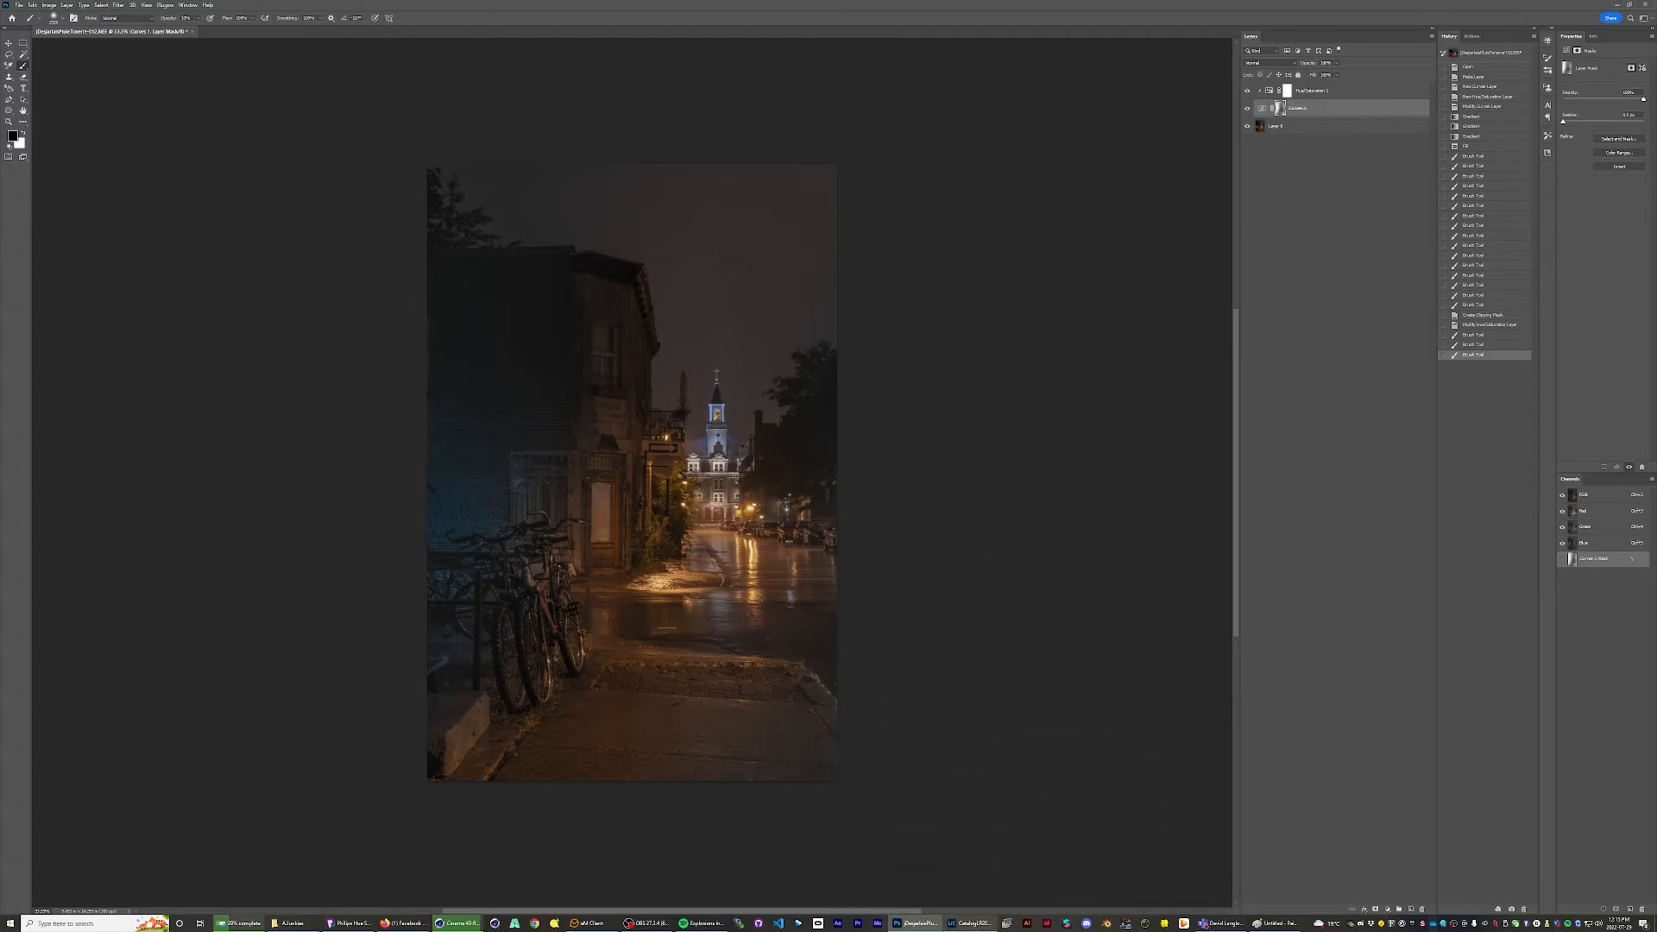
pyautogui.click(970, 924)
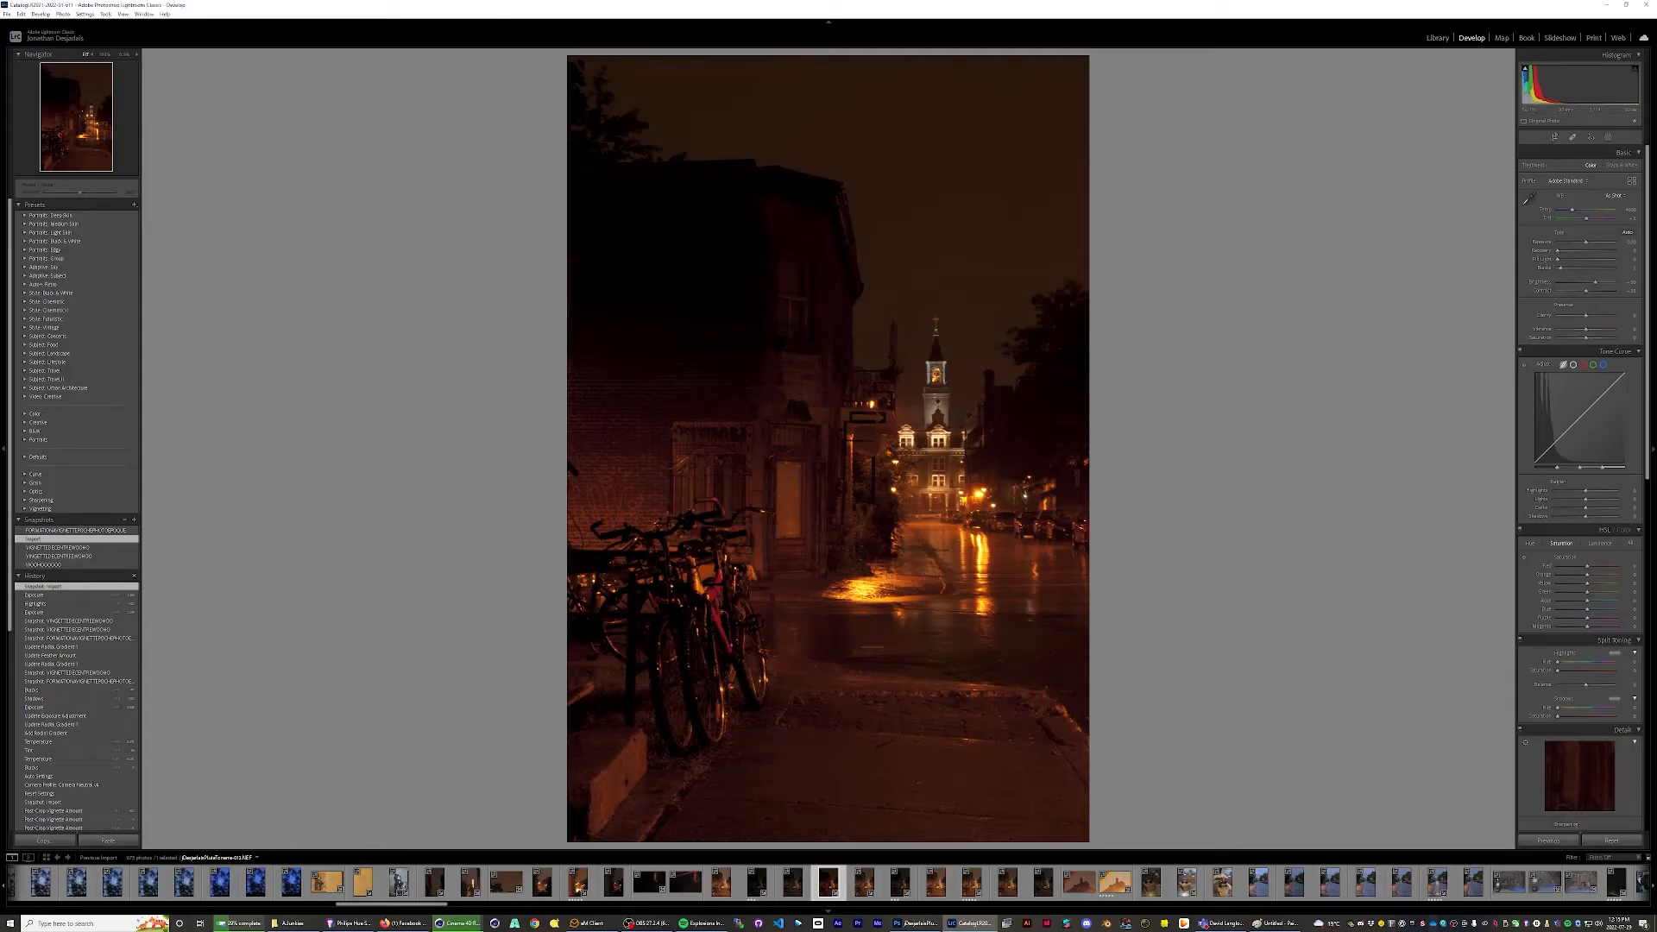
# - Display the A.Junkies folder in Library Grid view and scroll through its thumbnails
pyautogui.press('e')
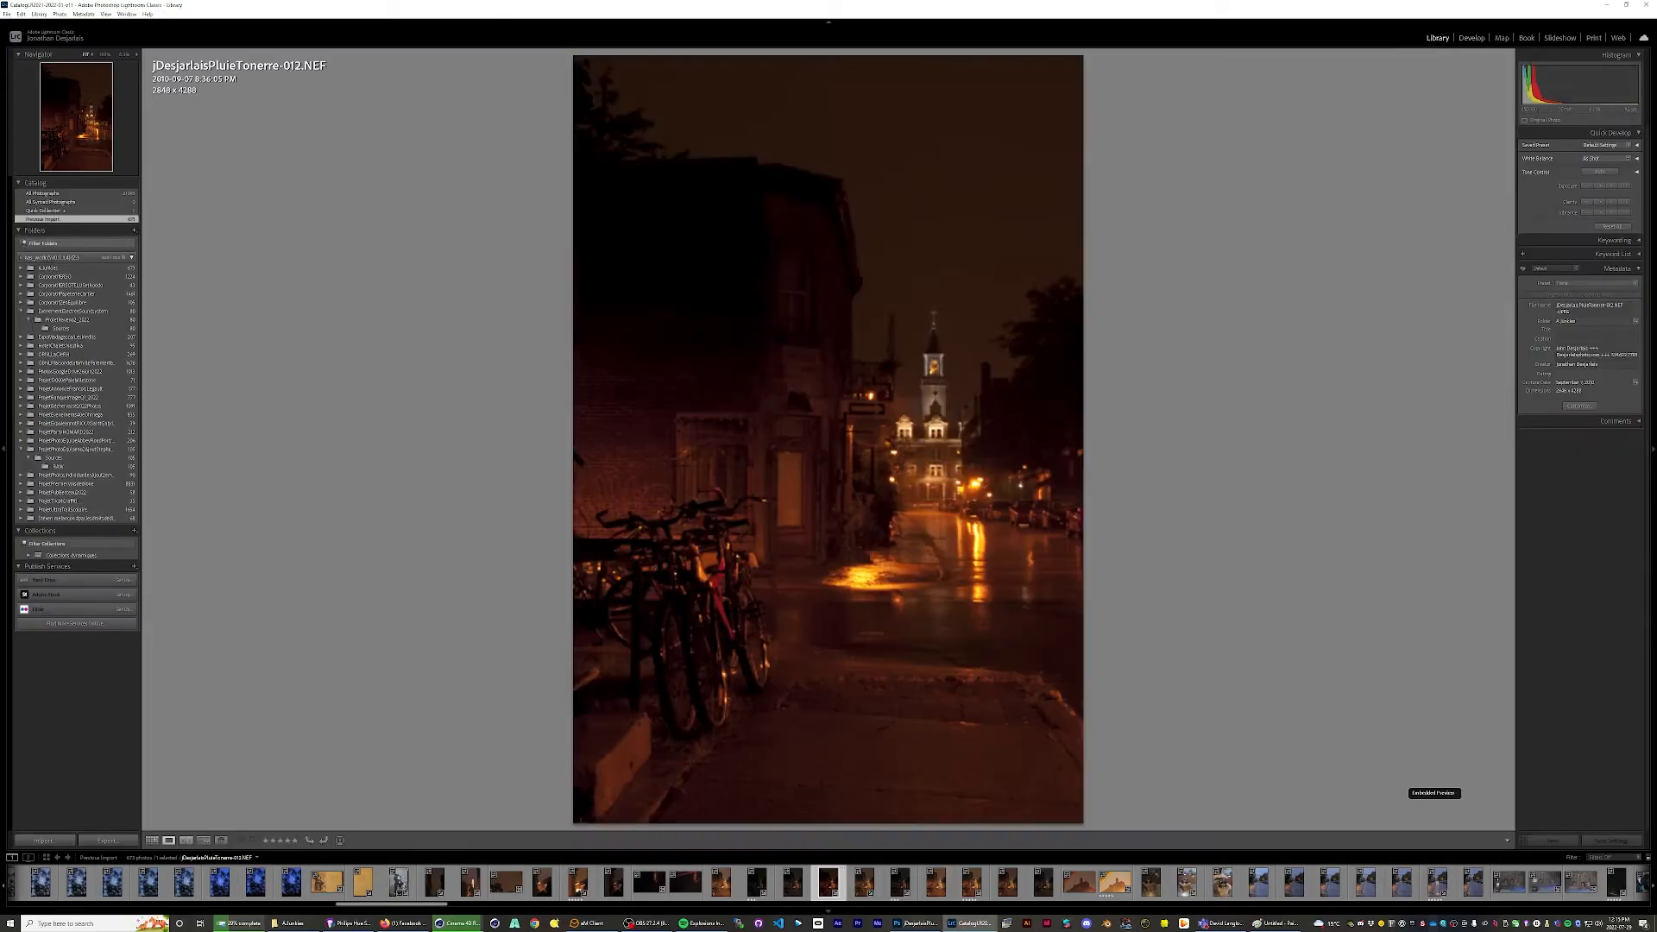
pyautogui.click(48, 268)
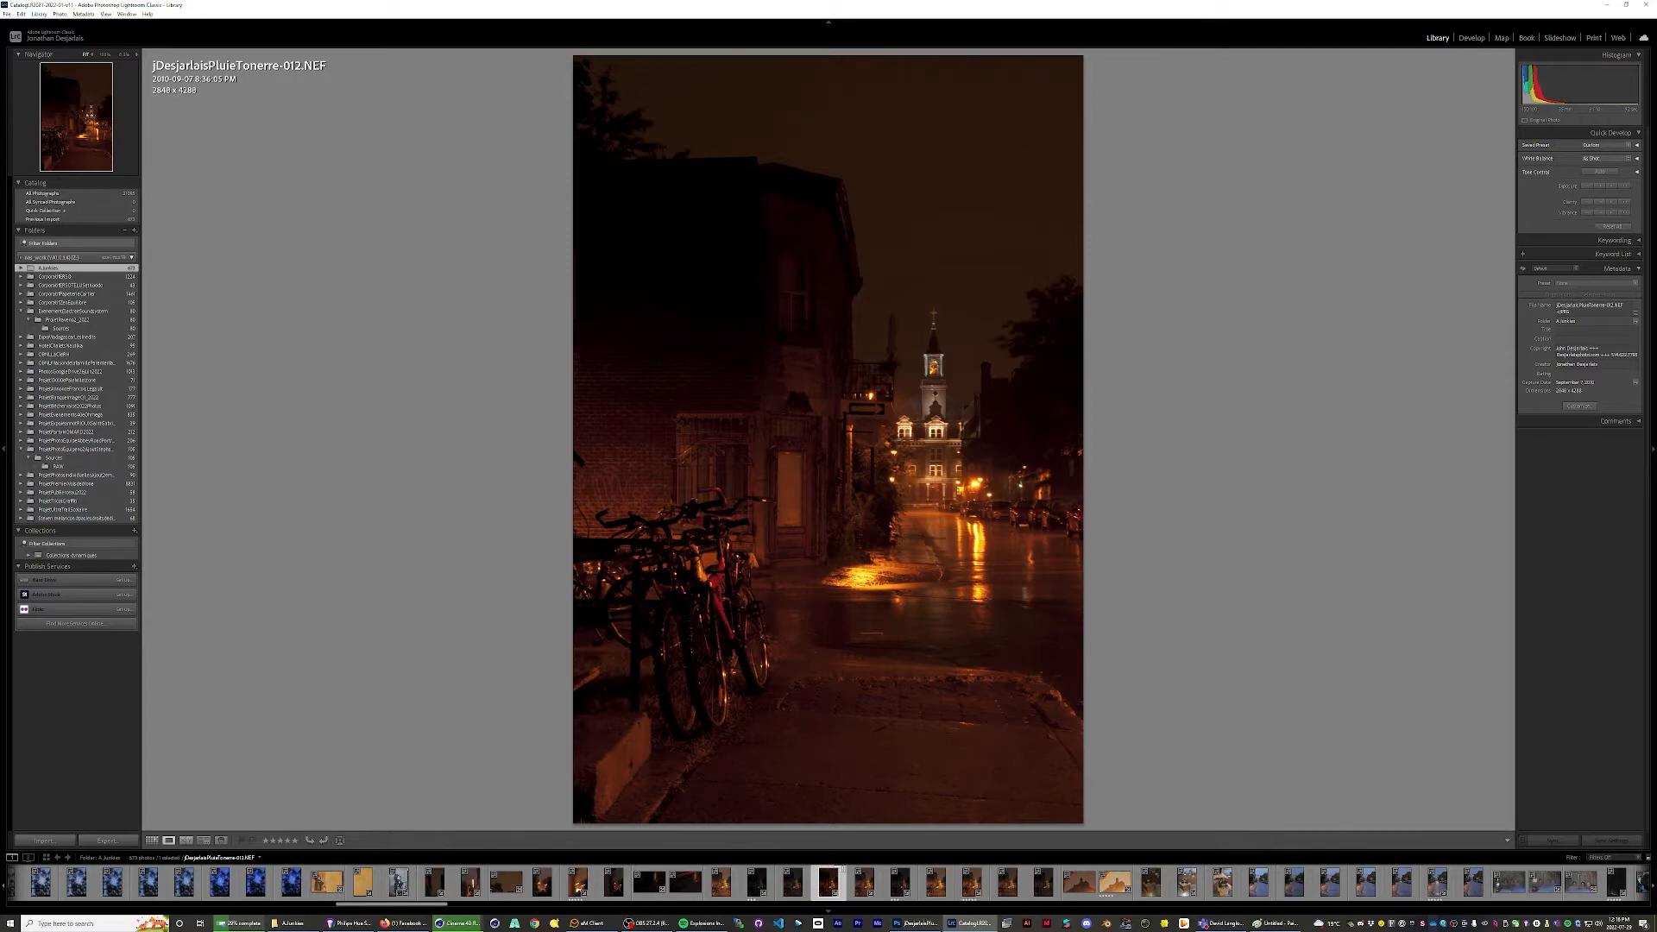
pyautogui.press('g')
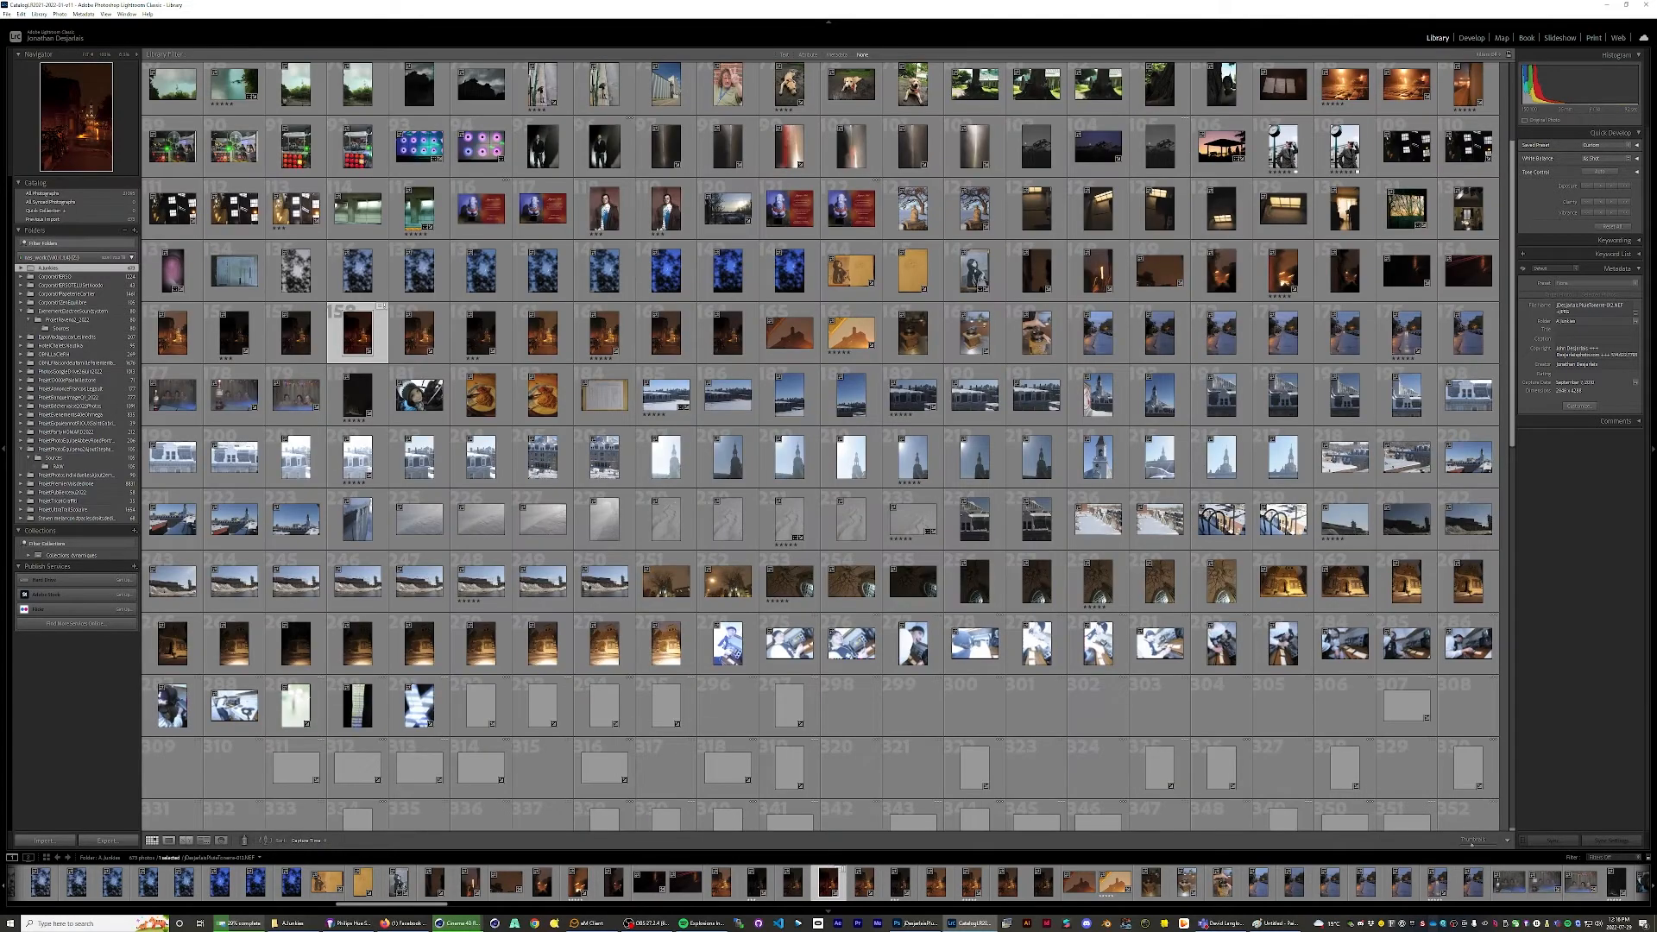
pyautogui.scroll(3, 820, 446)
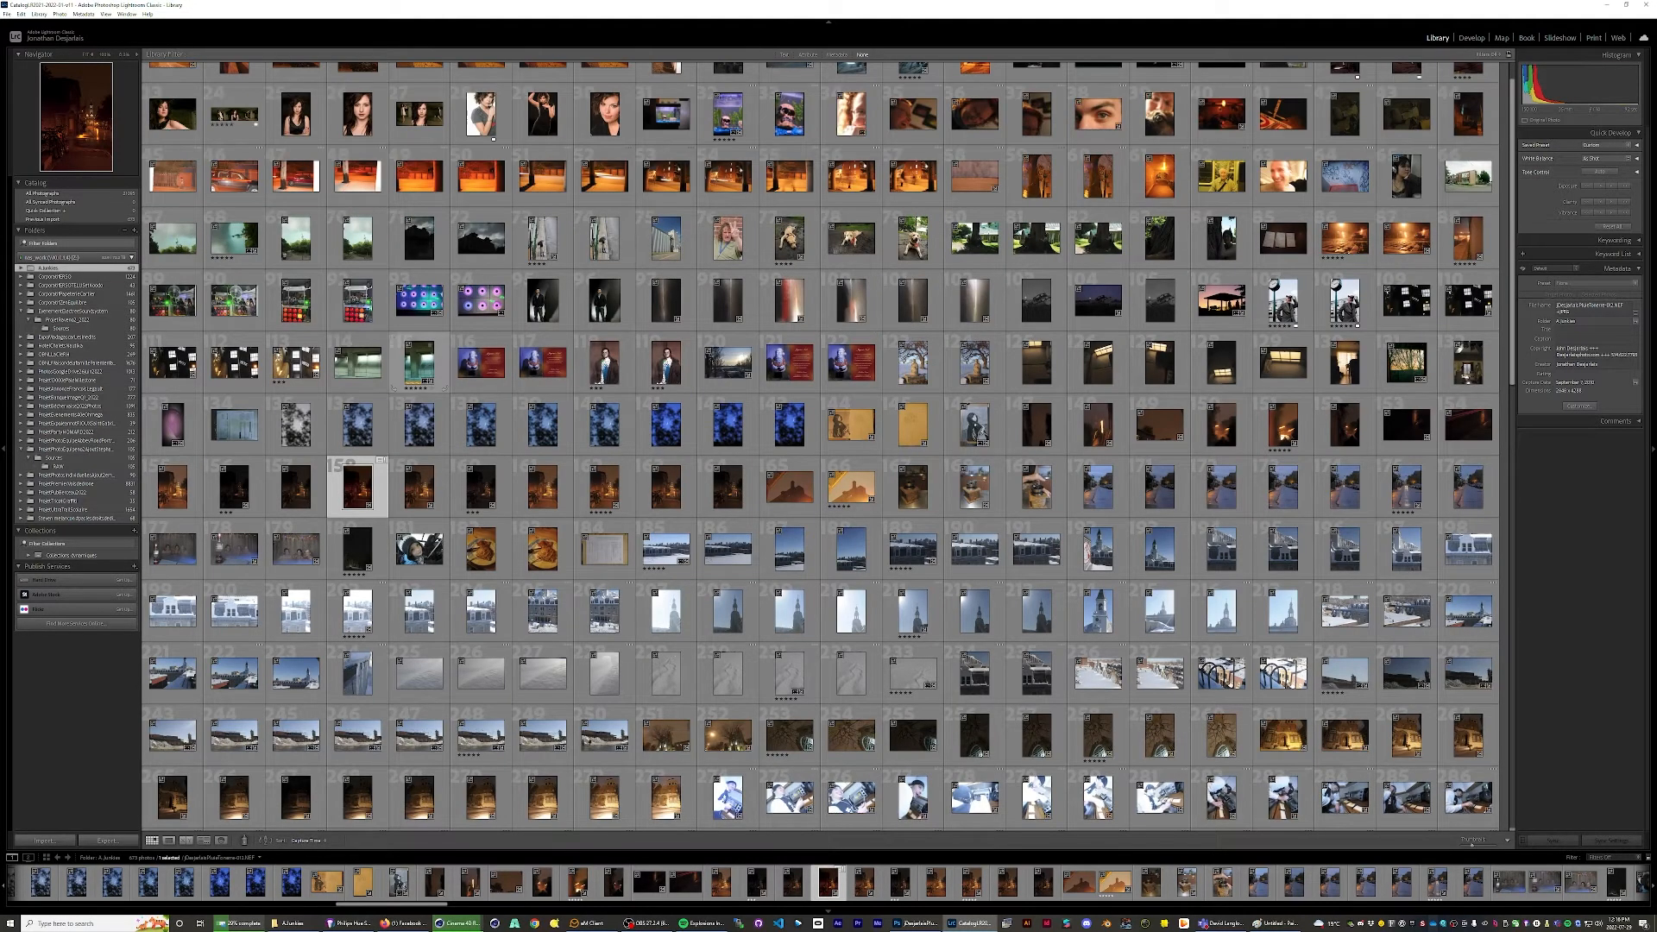
pyautogui.scroll(1, 420, 363)
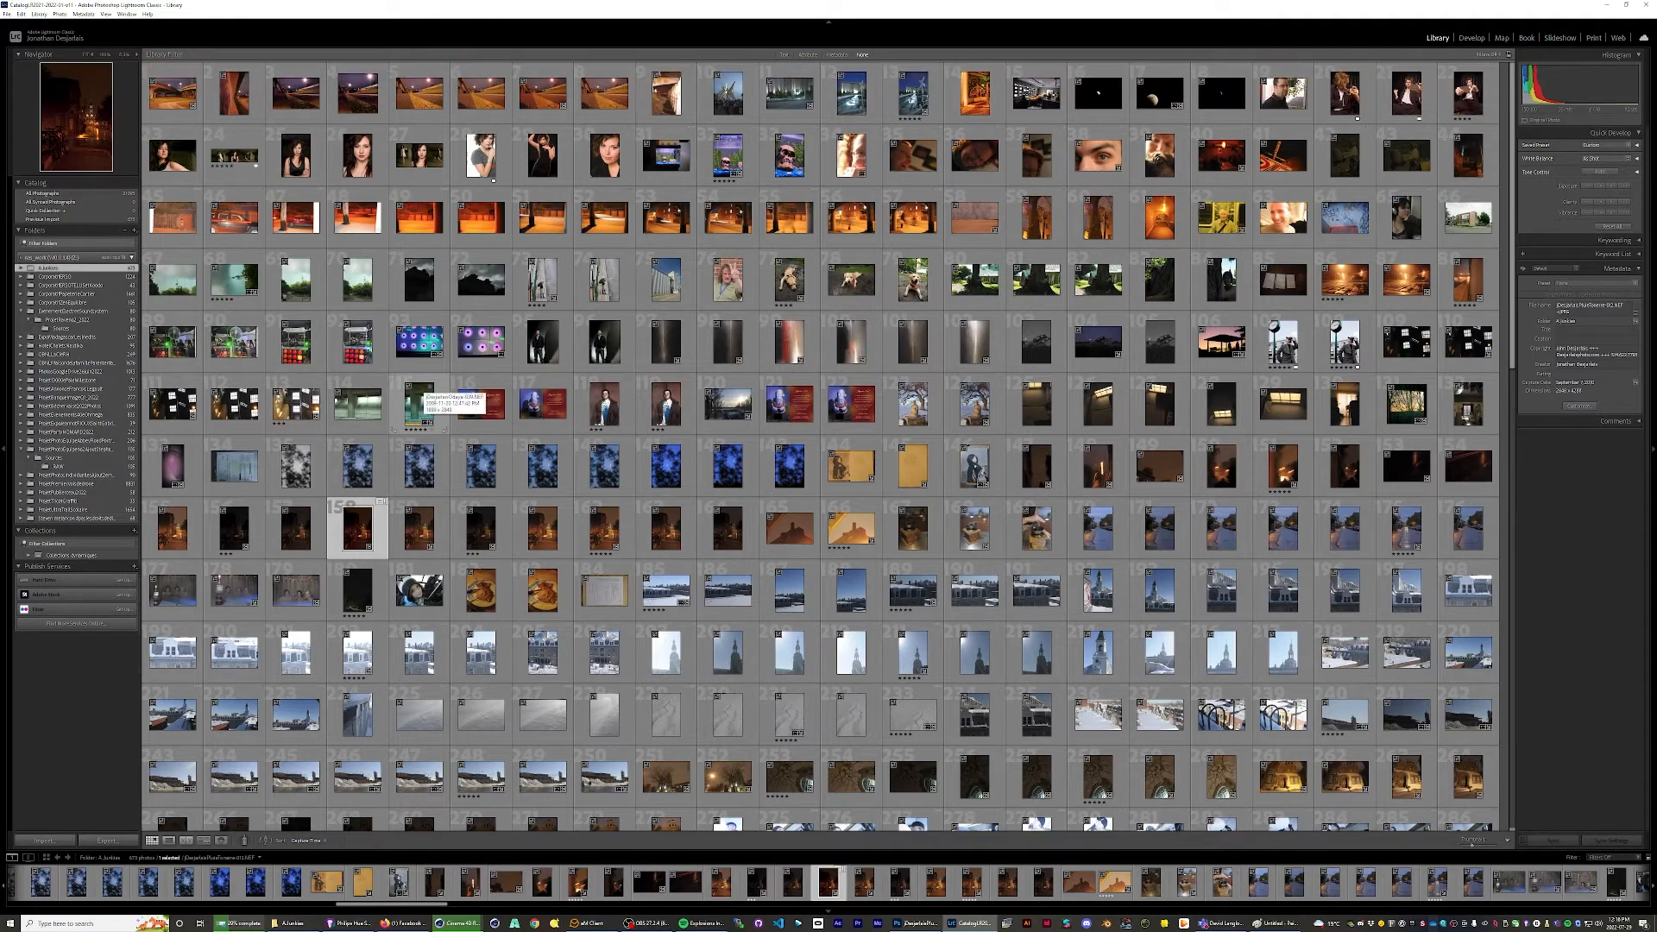
pyautogui.scroll(-3, 421, 389)
pyautogui.scroll(-7, 423, 390)
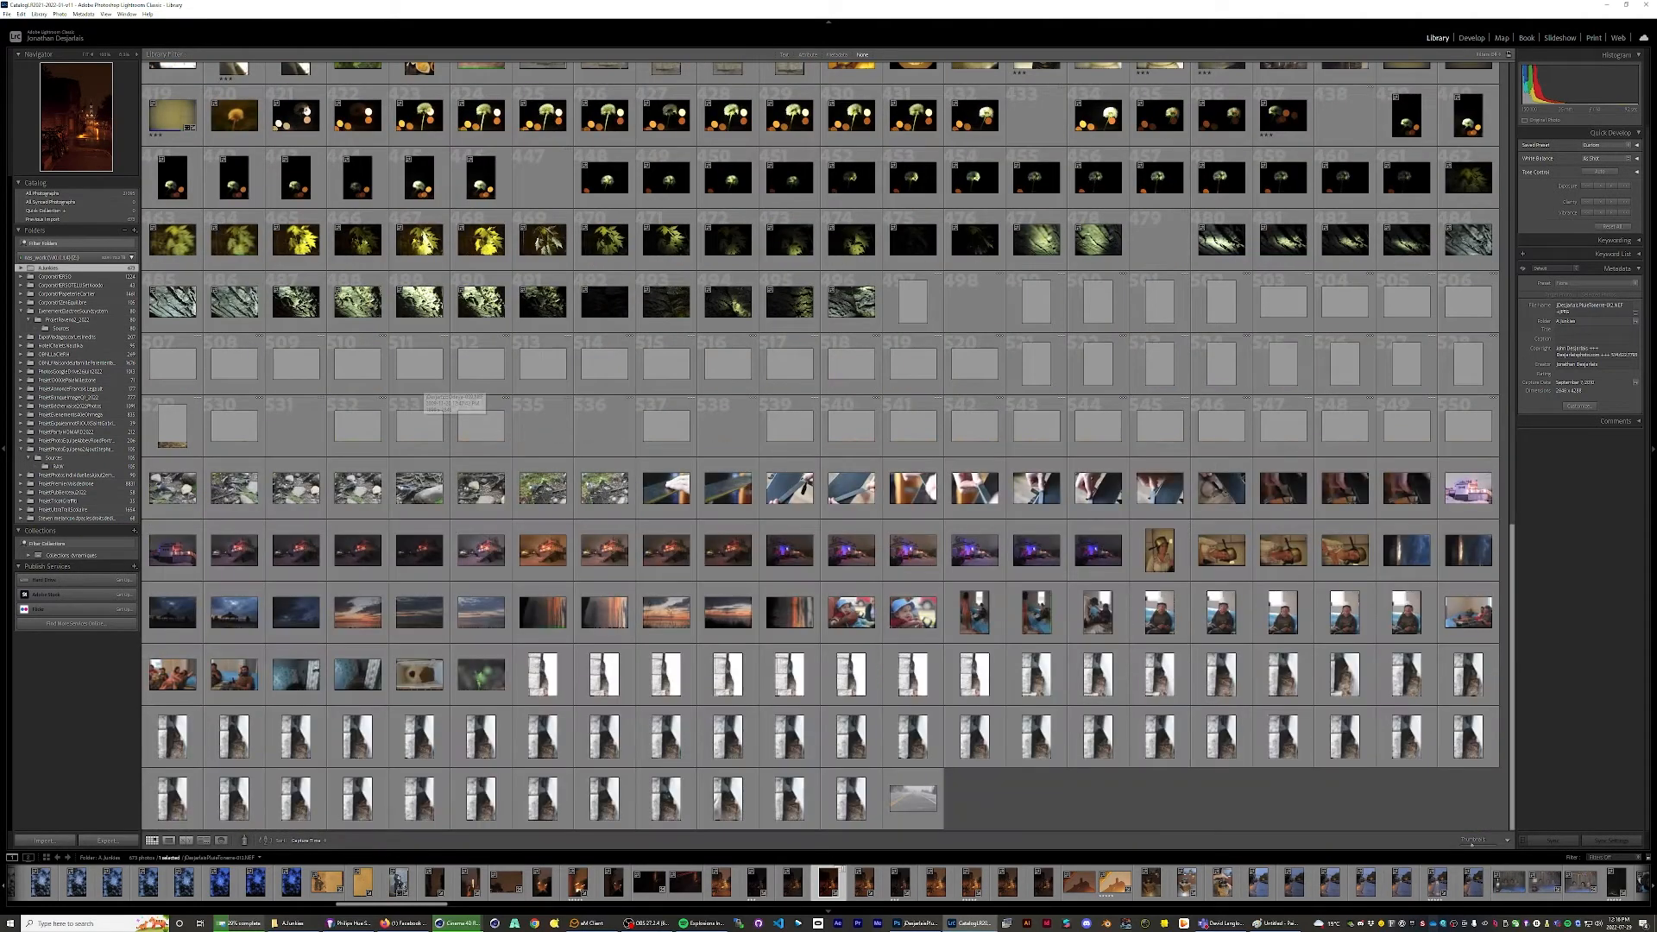
pyautogui.scroll(18, 423, 390)
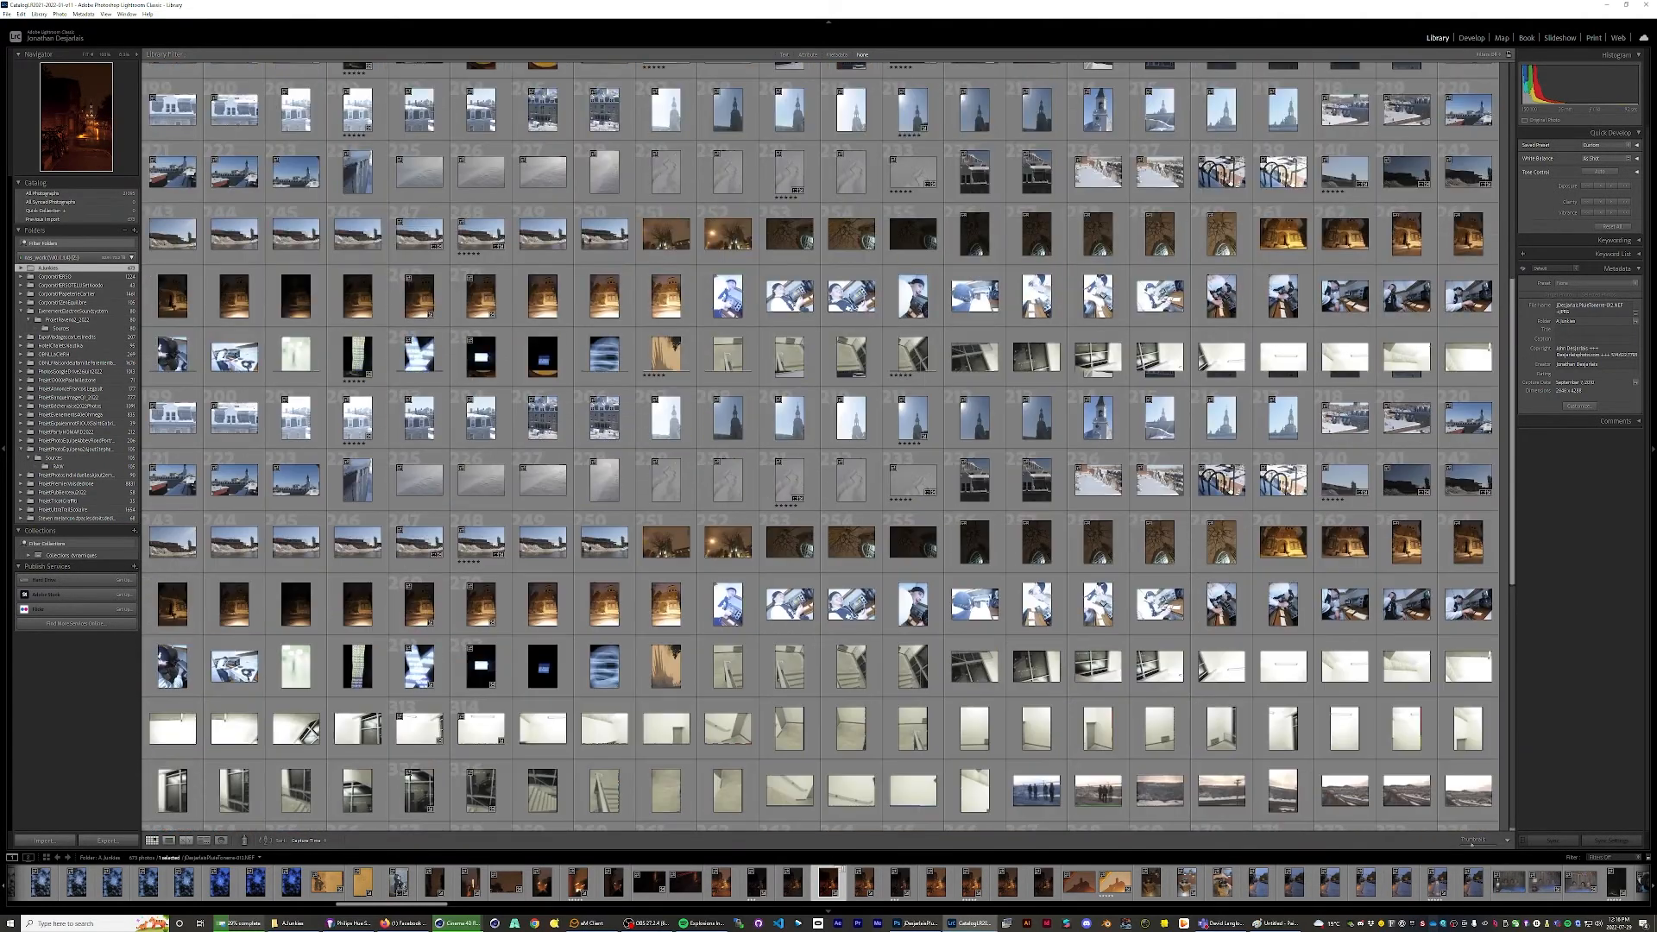
pyautogui.scroll(4, 423, 390)
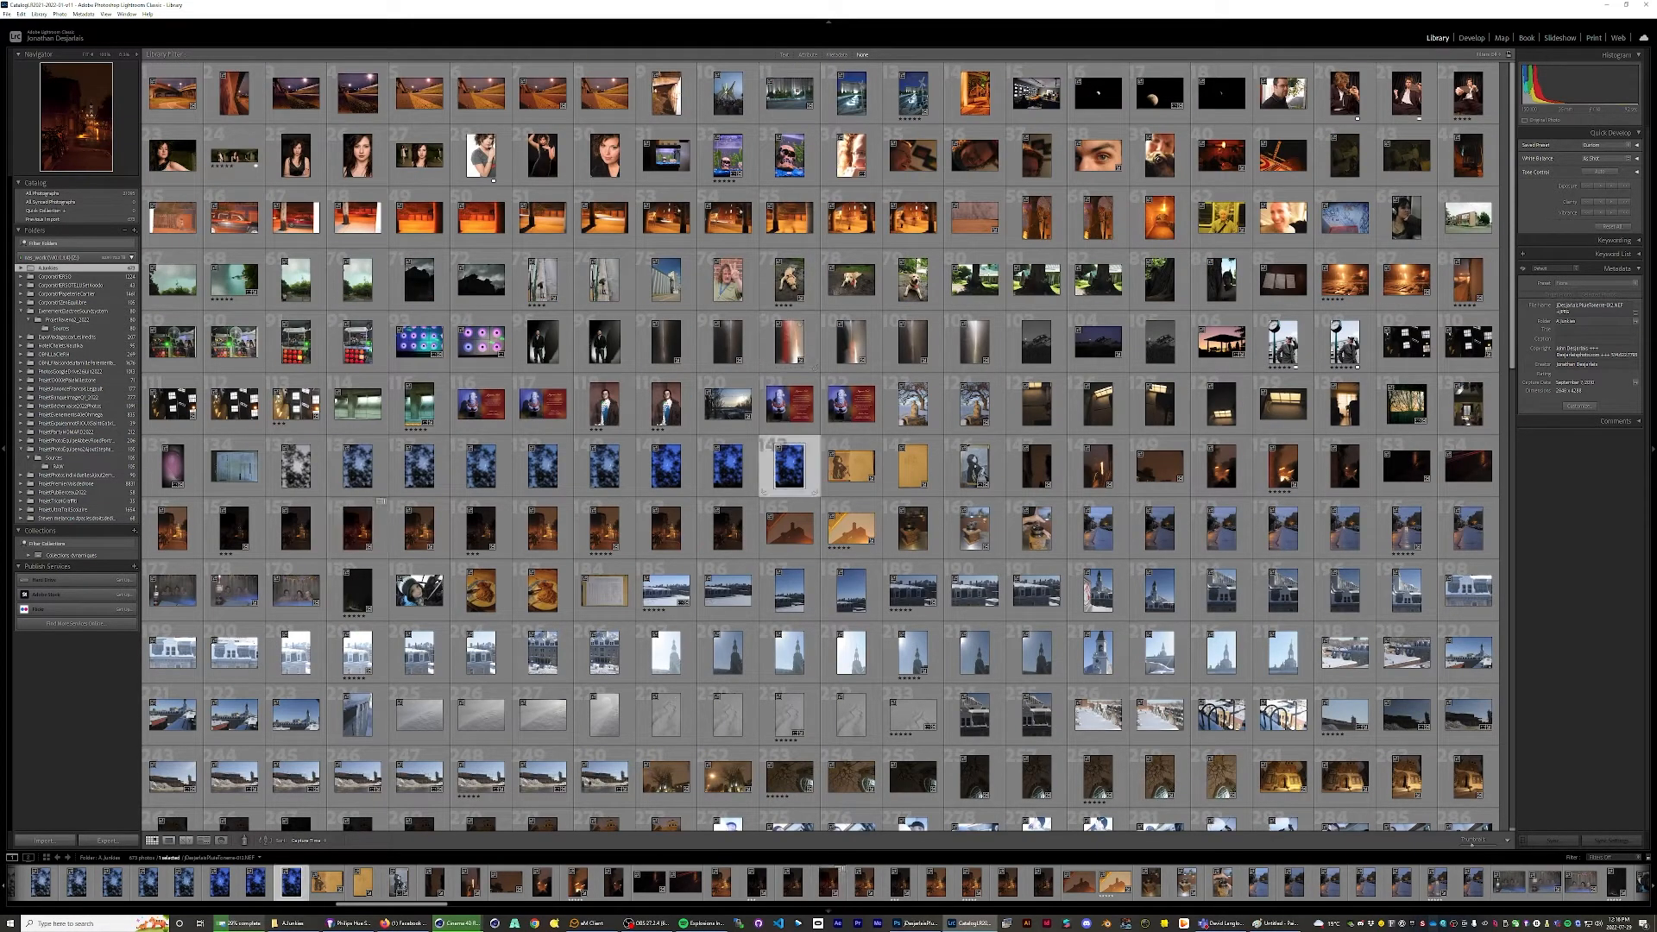
# - Open the crescent-moon photo in Develop and apply Auto tone
pyautogui.doubleClick(789, 466)
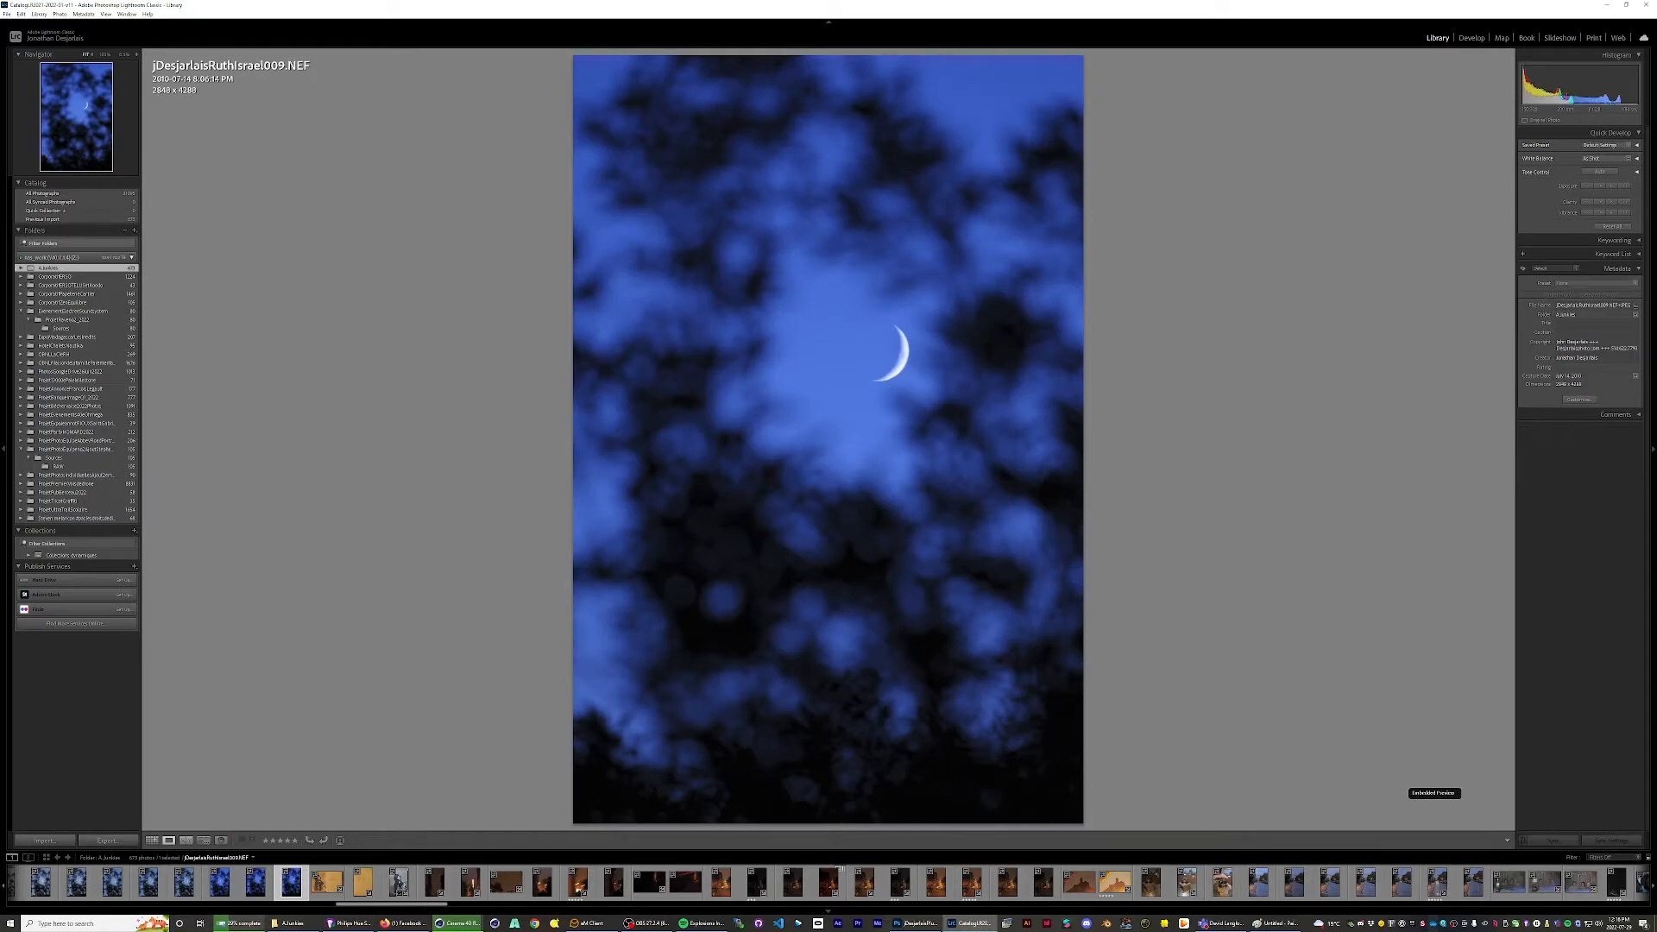
pyautogui.click(1472, 38)
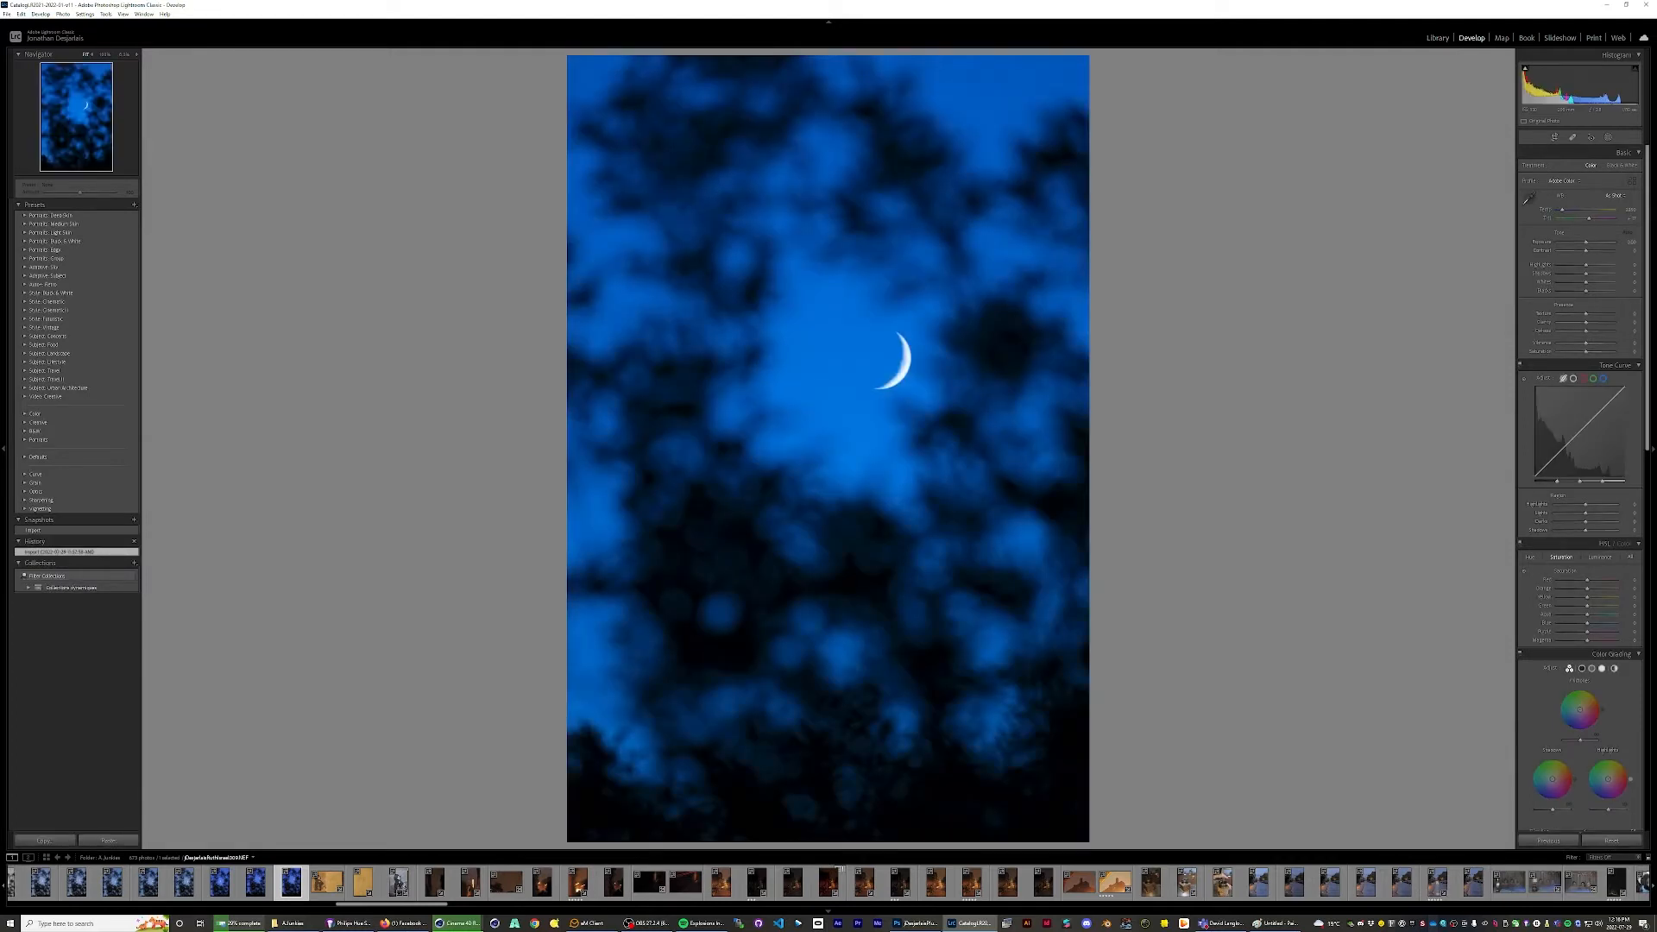
pyautogui.click(1627, 232)
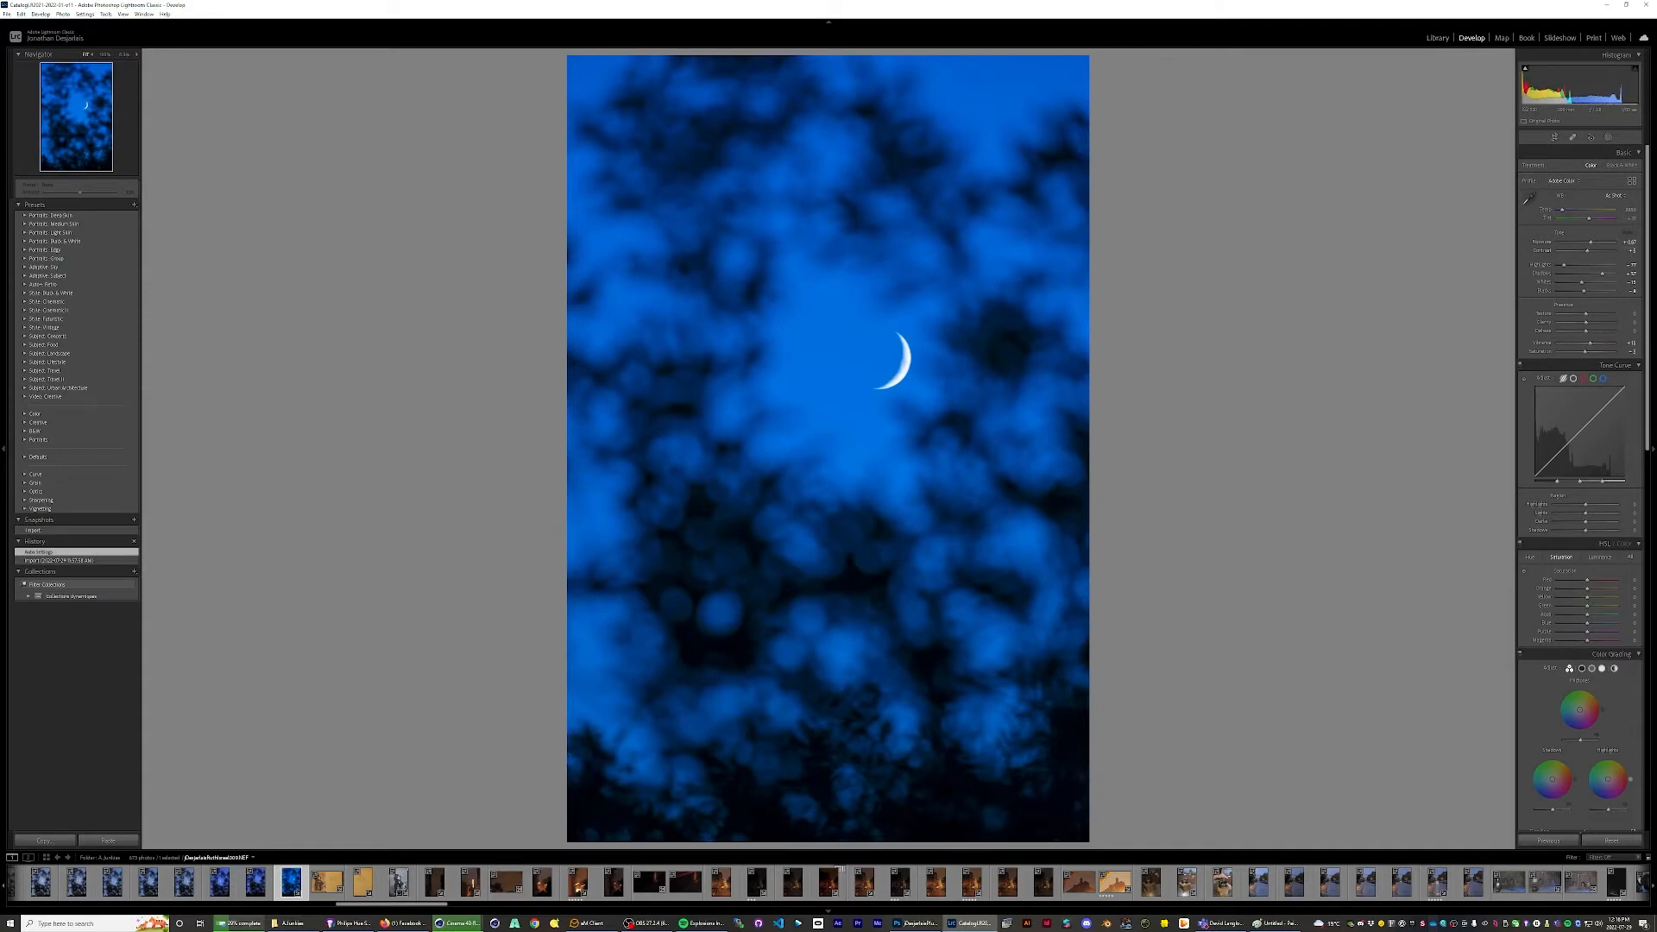
# - Apply the Camera Neutral v4 profile; try Shadows +100, then undo it
pyautogui.click(1563, 180)
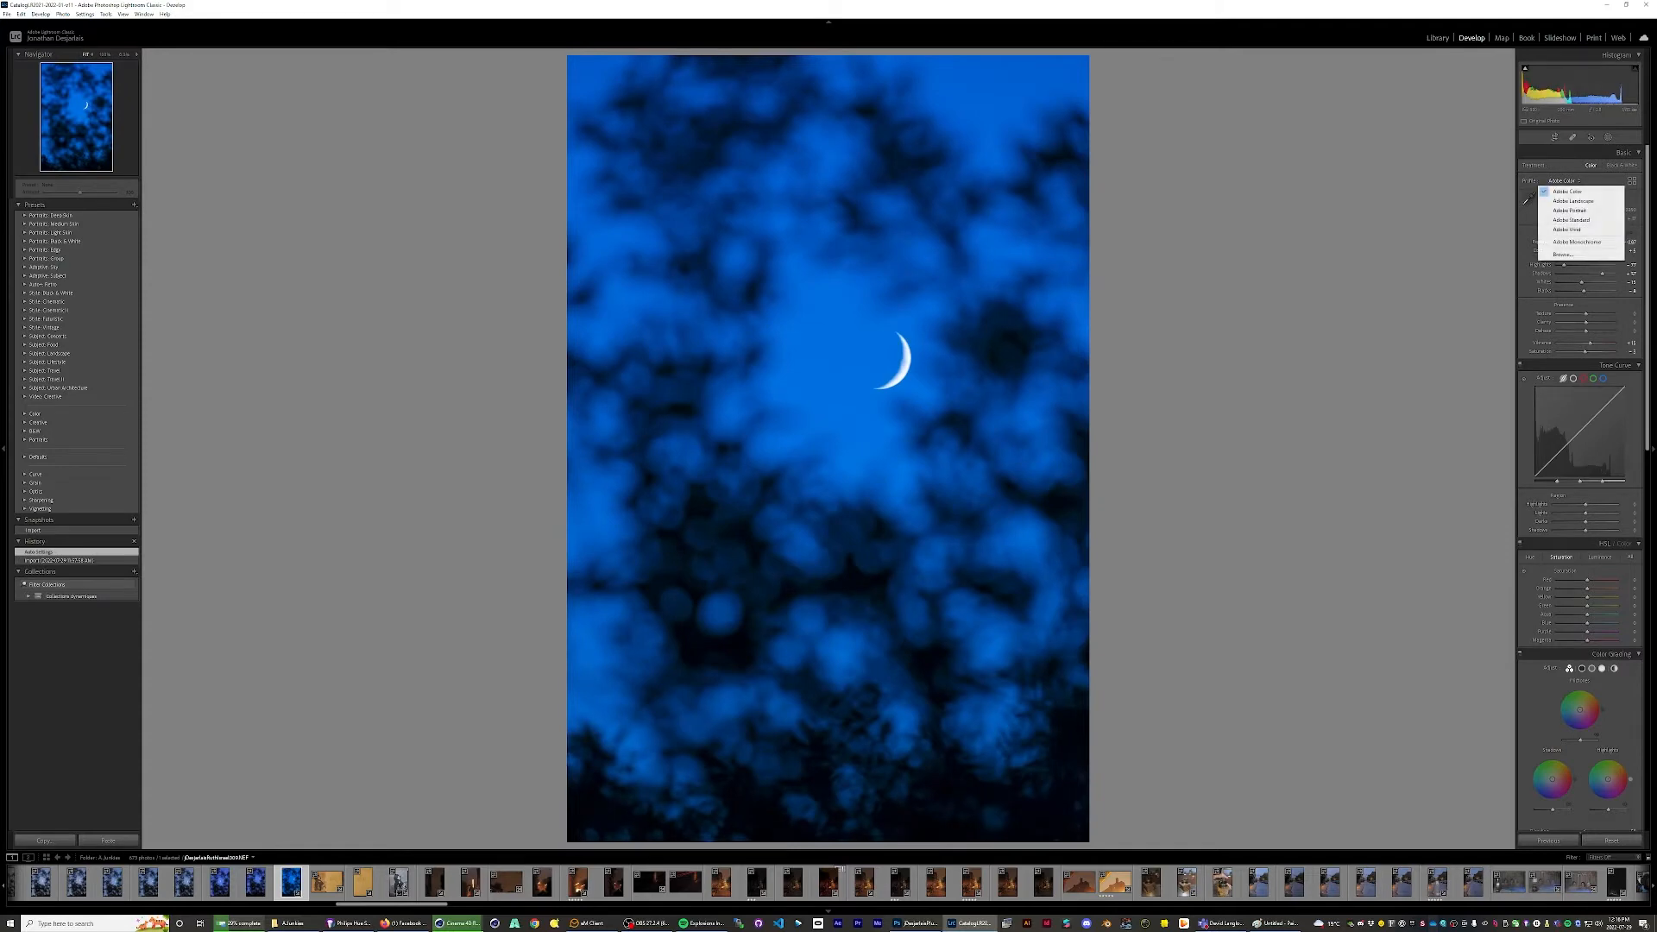
pyautogui.click(1562, 254)
pyautogui.doubleClick(1549, 384)
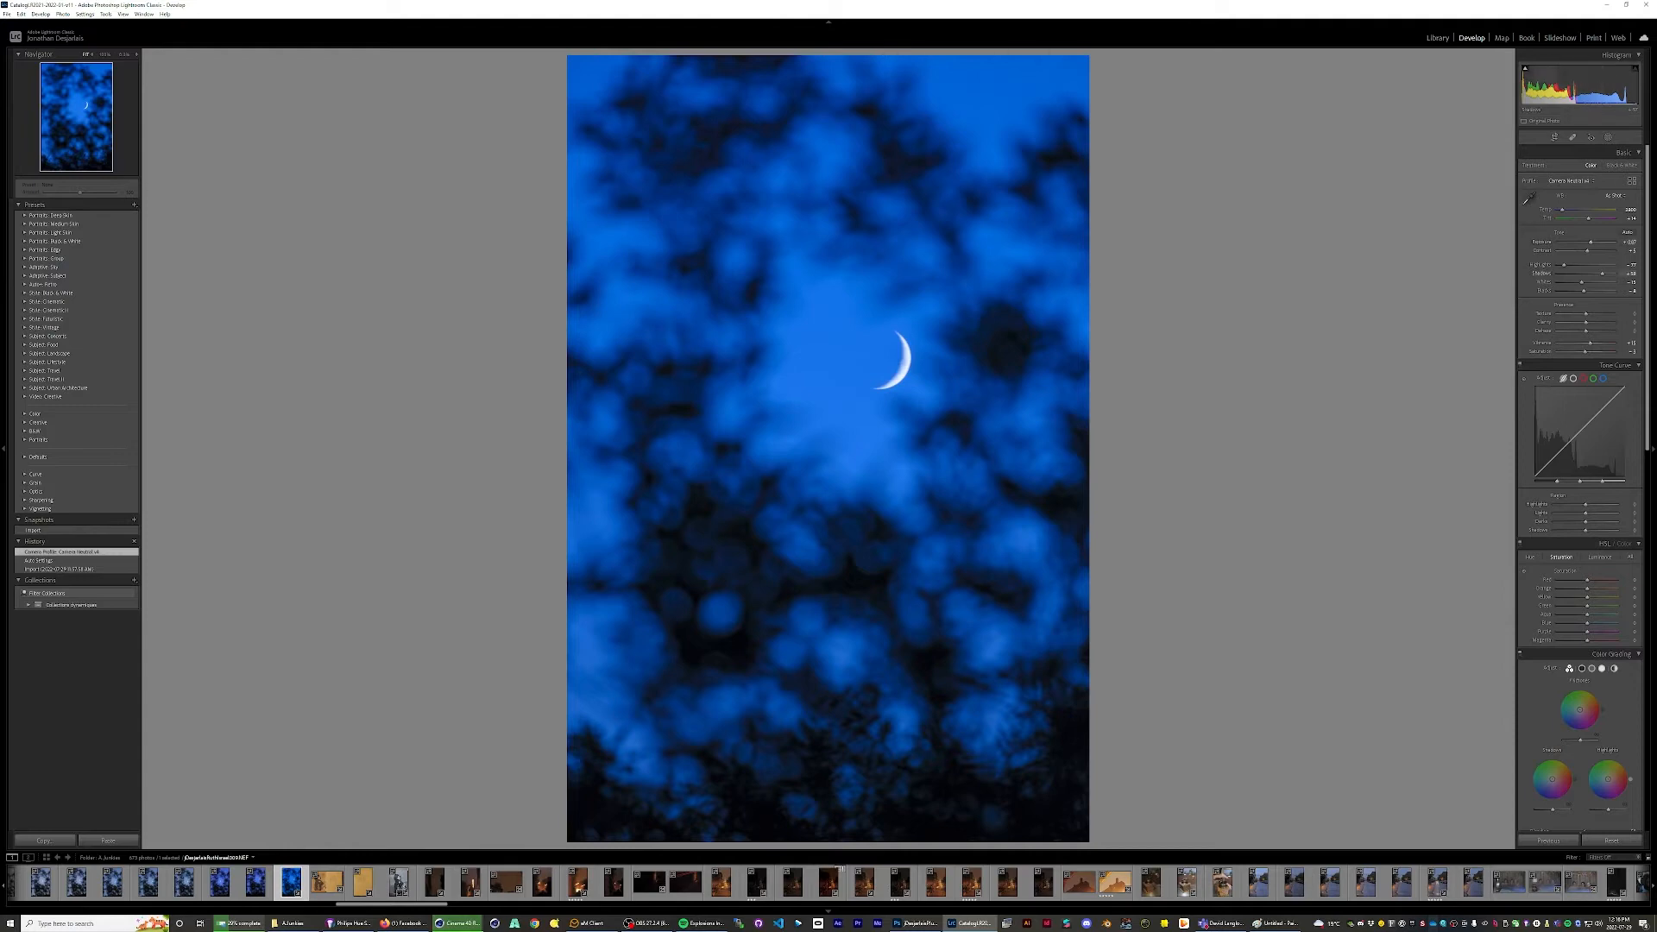
pyautogui.moveTo(1603, 274); pyautogui.dragTo(1614, 273)
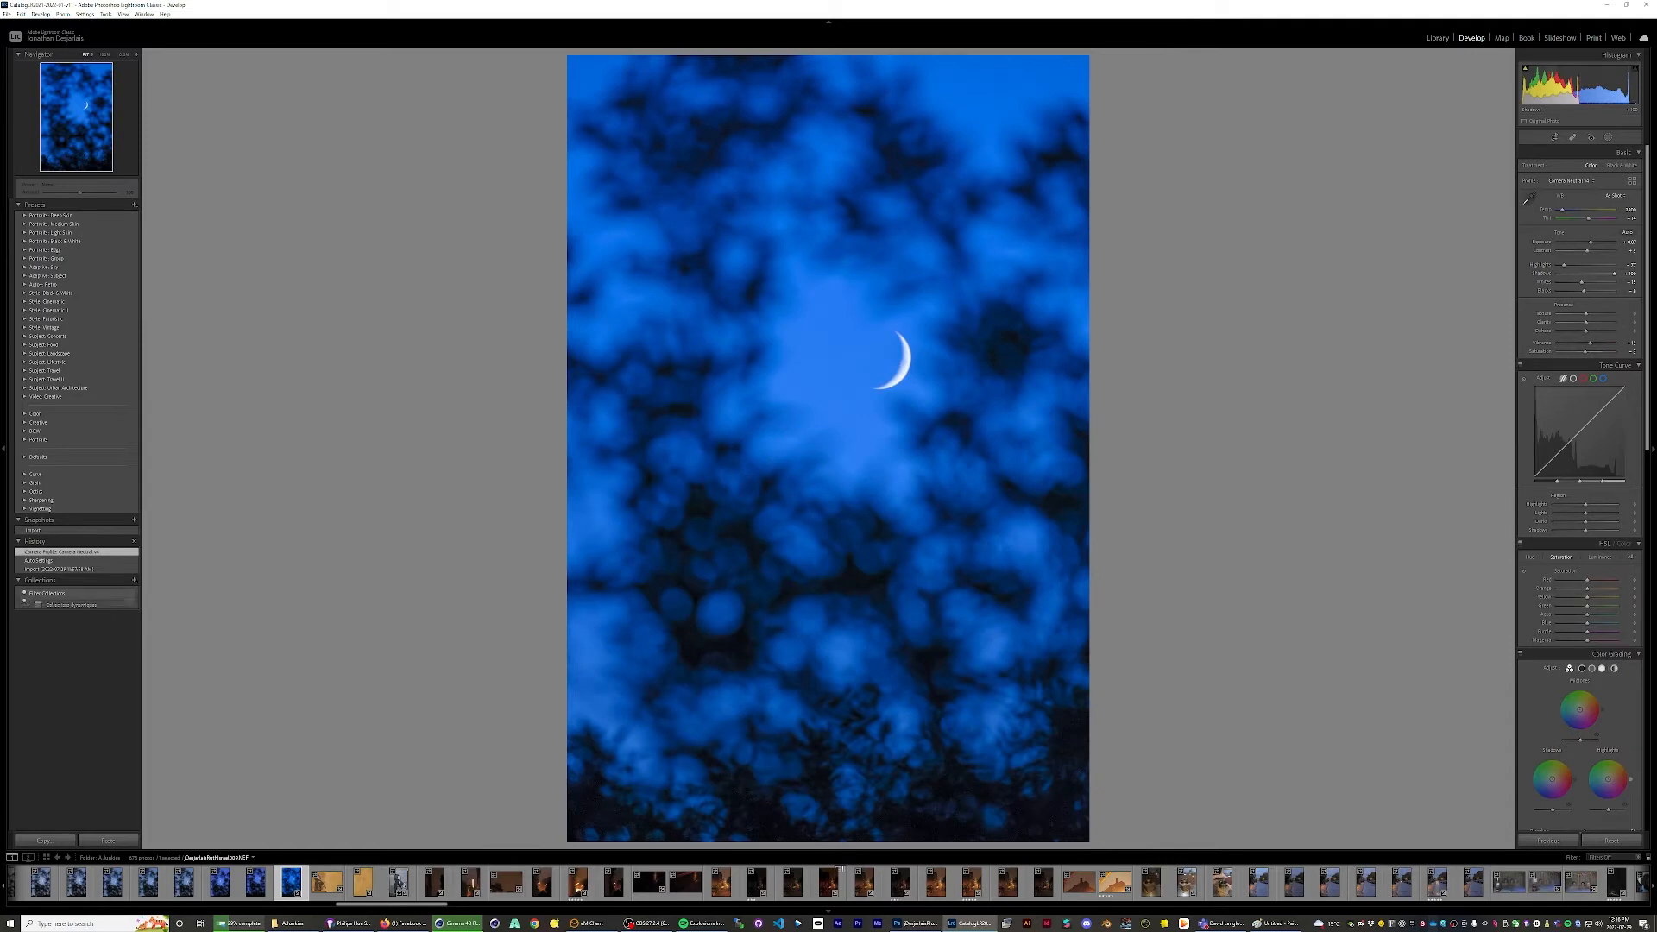
pyautogui.hotkey('ctrl', 'z')
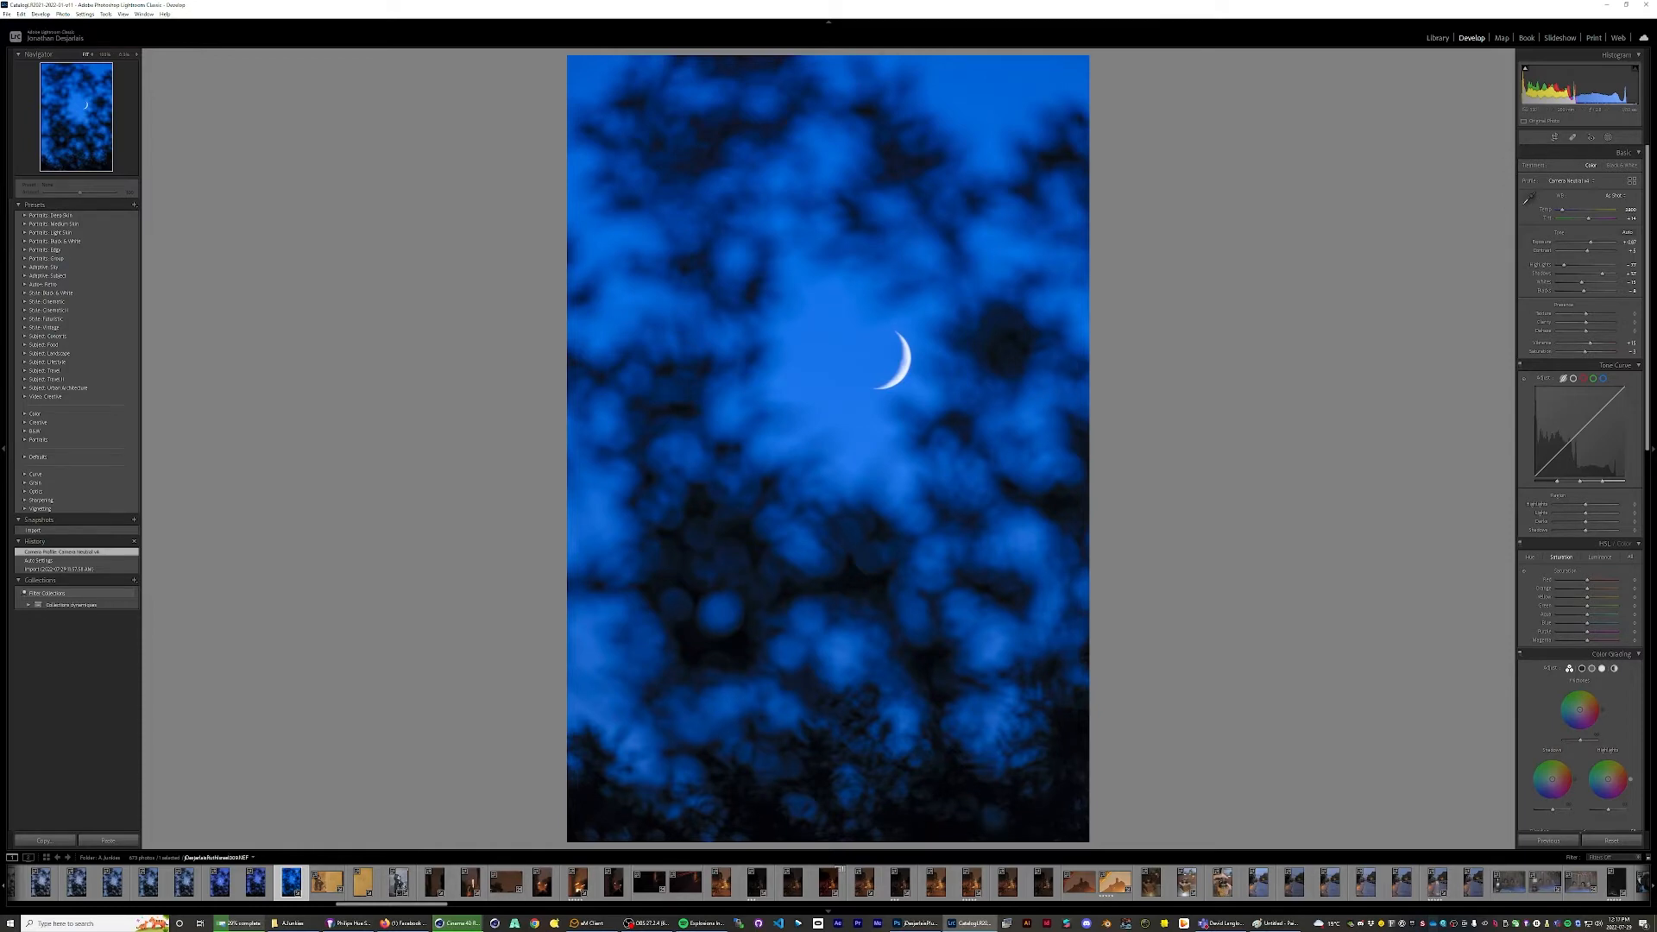
# - Reveal the moon photo's raw file in File Explorer and open it with Adobe Photoshop 2022
pyautogui.rightClick(286, 885)
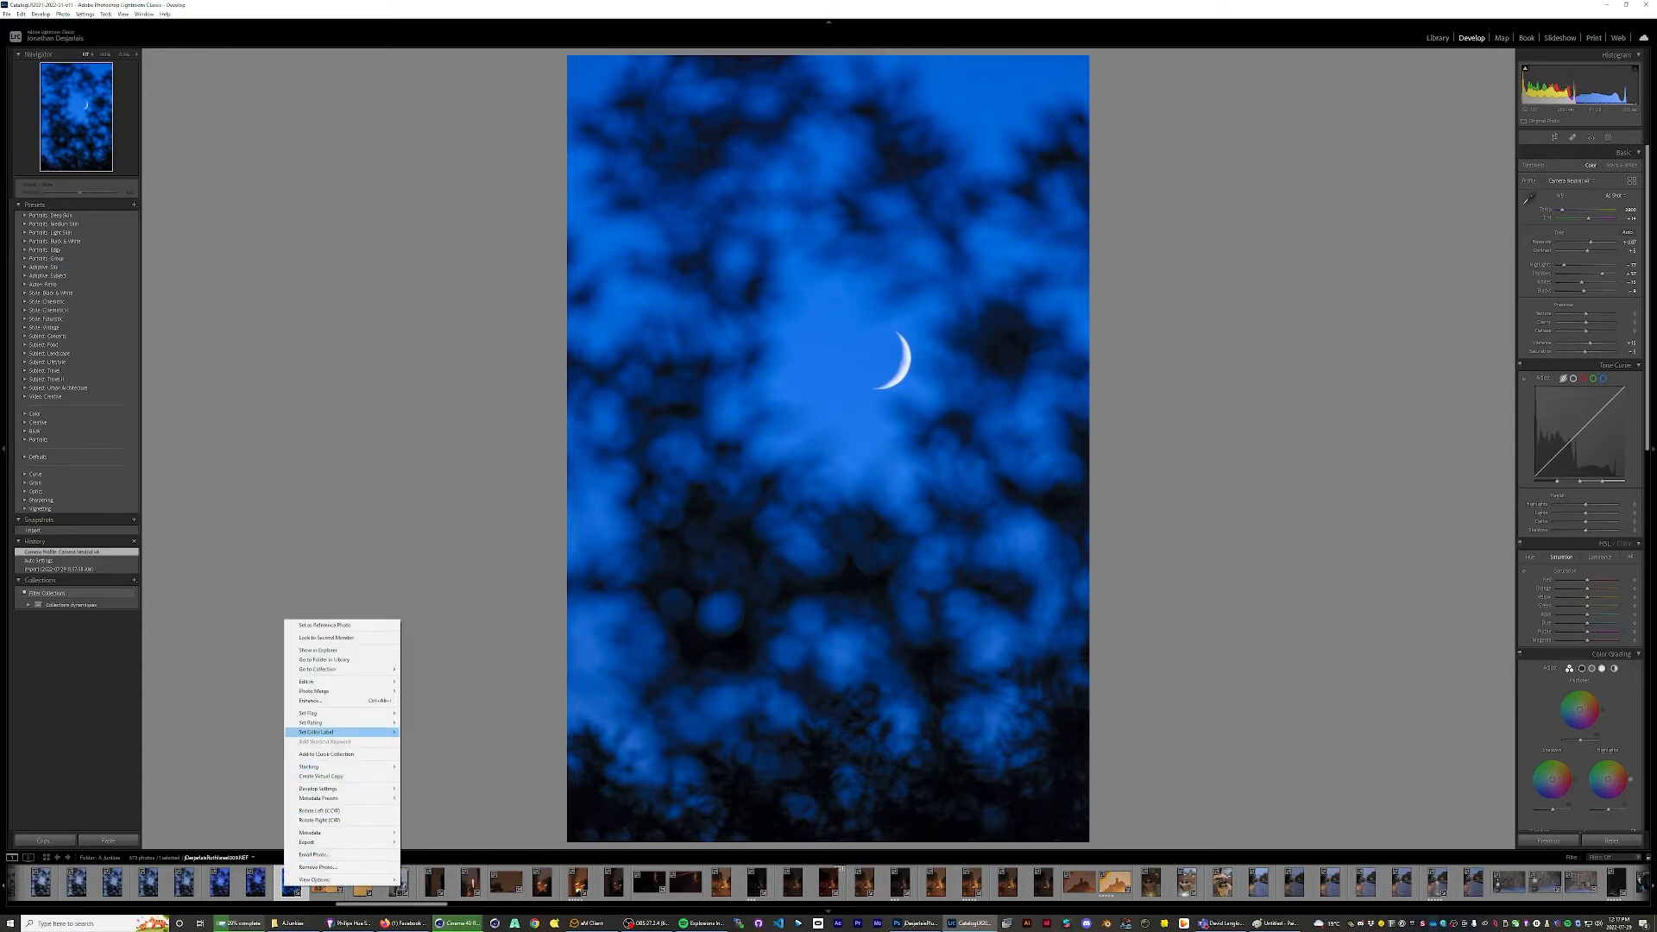
pyautogui.click(318, 650)
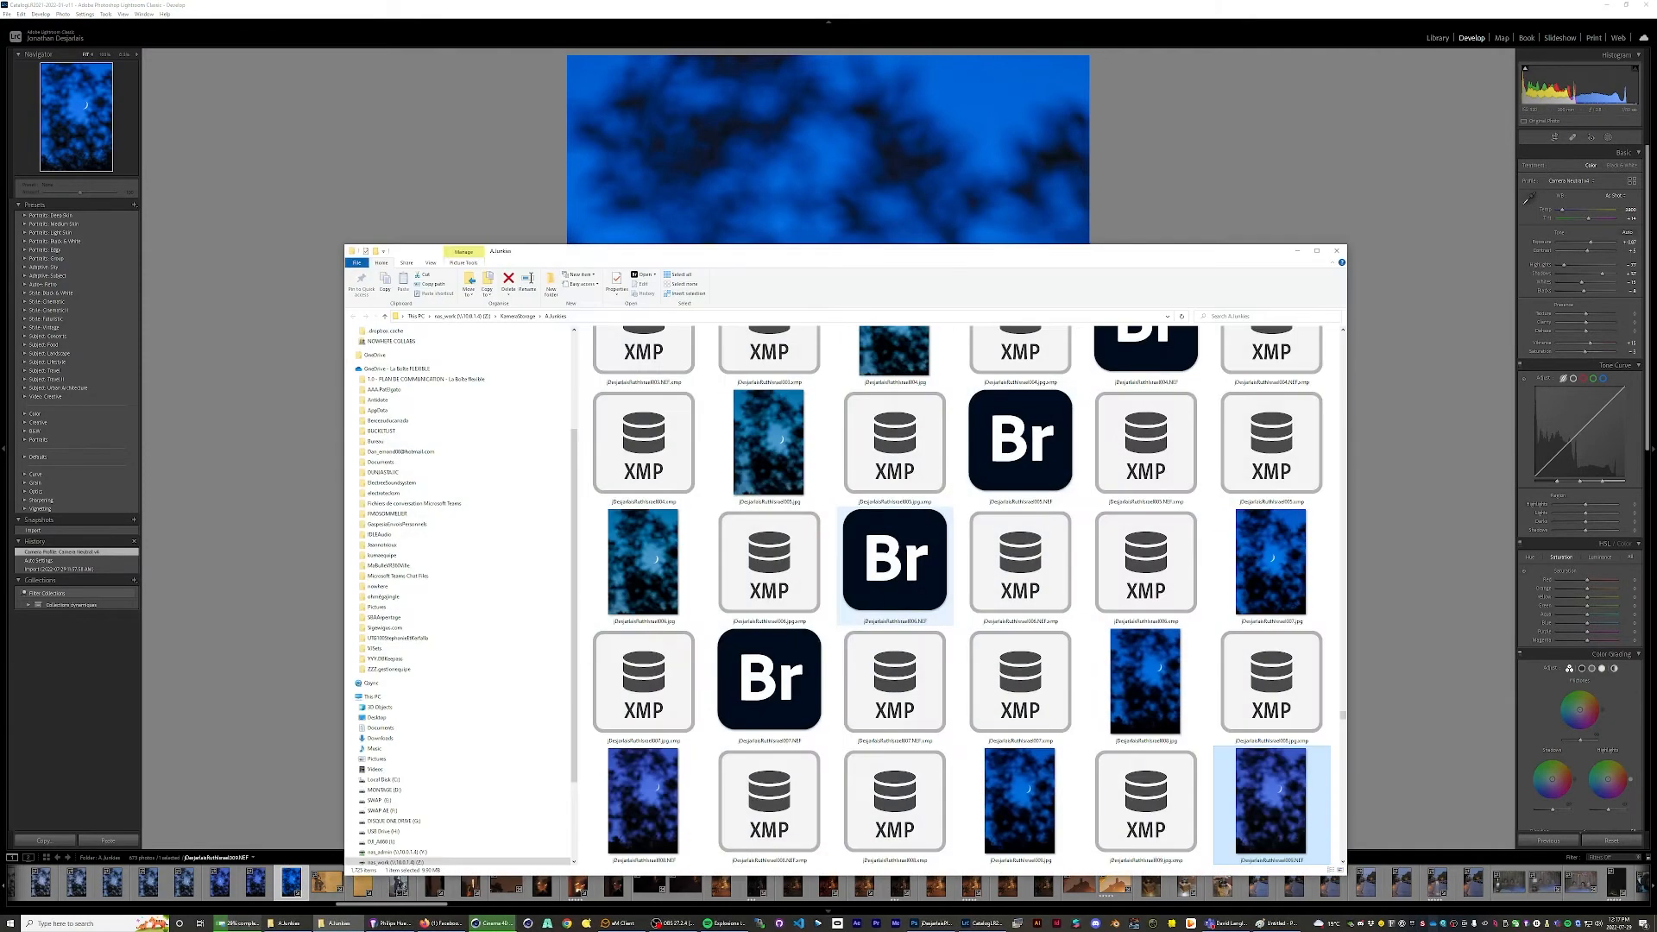
pyautogui.rightClick(1257, 766)
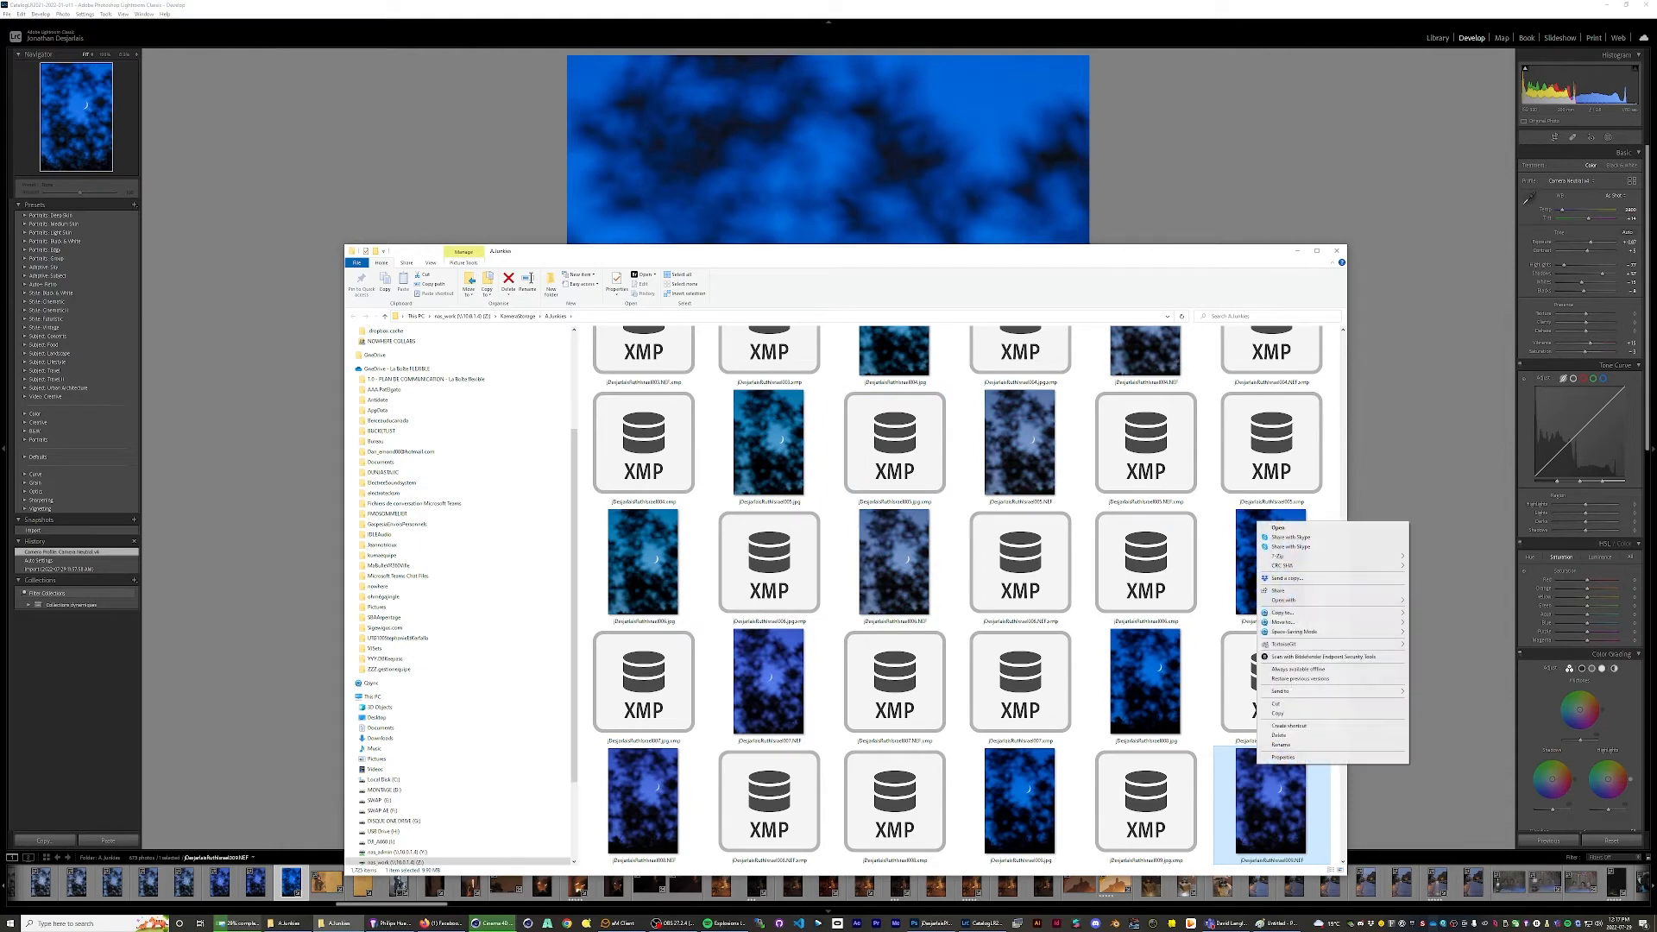
pyautogui.moveTo(1320, 600)
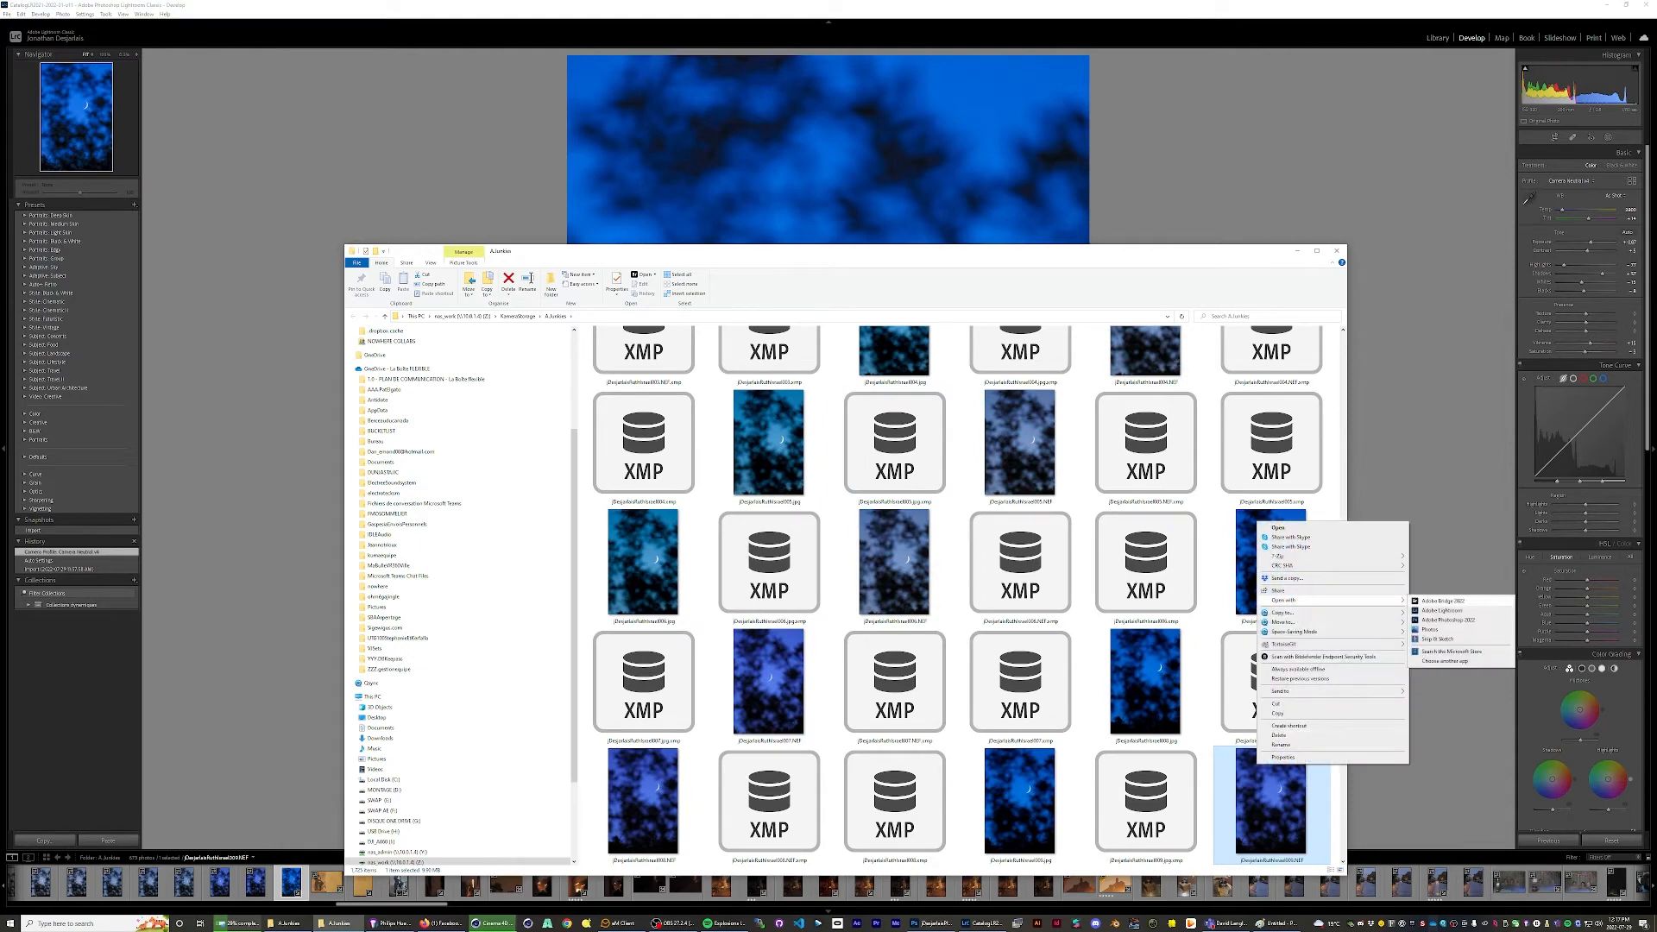
pyautogui.click(1450, 619)
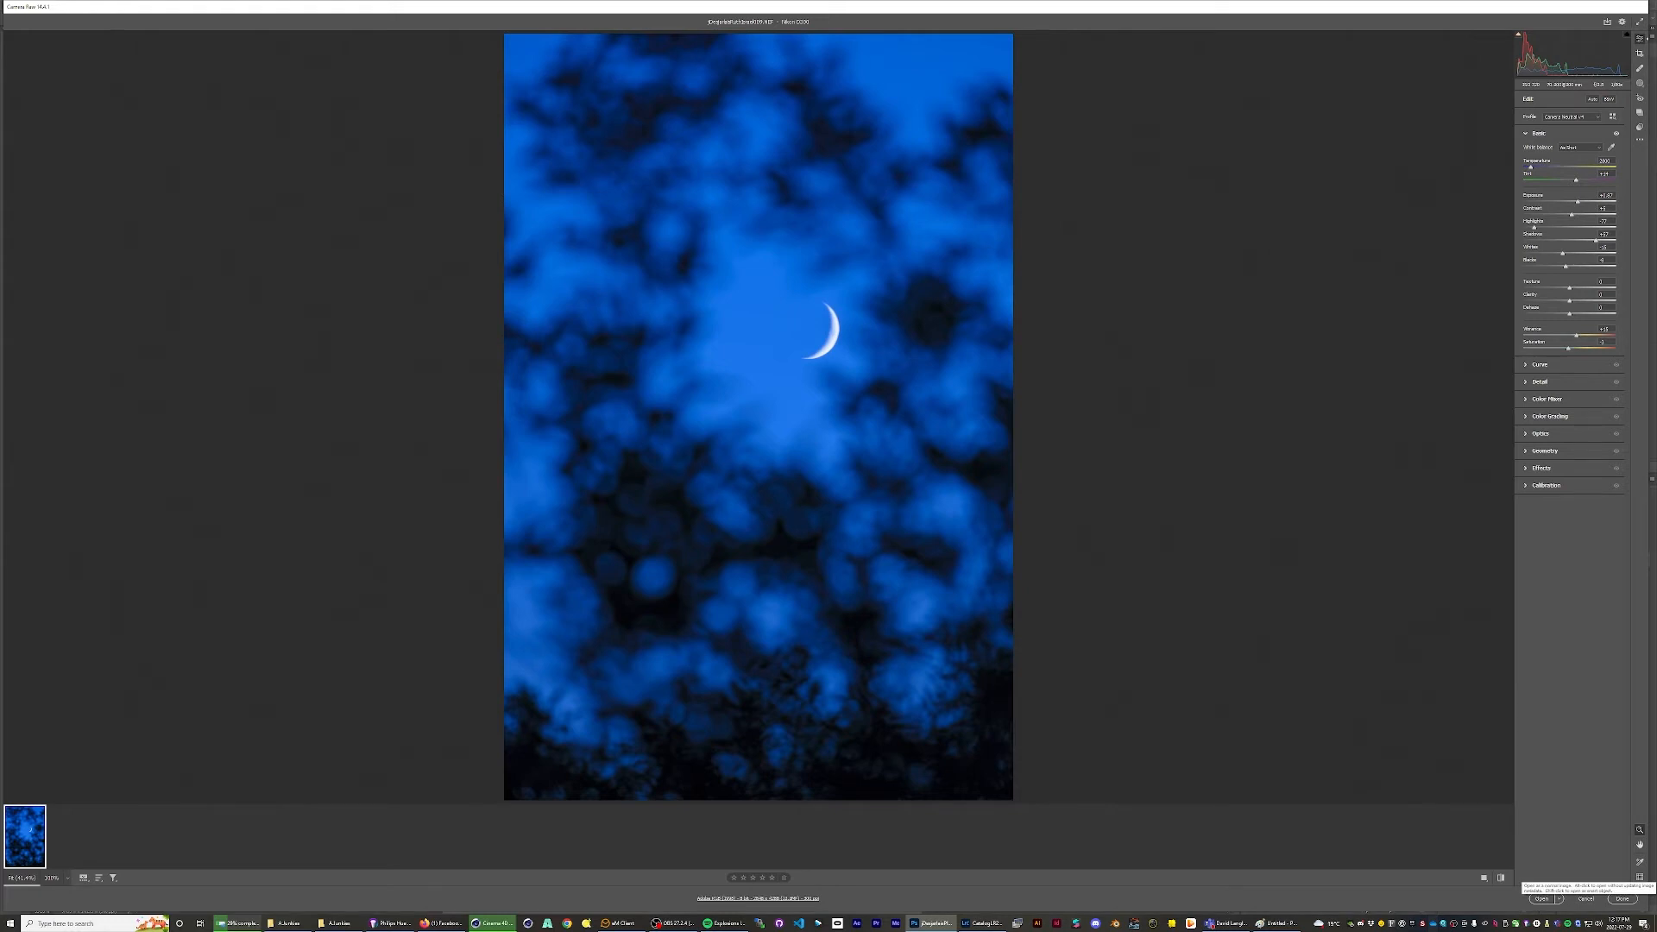
# - Open the moon image from Camera Raw and convert its Background into Layer 0
pyautogui.click(1541, 900)
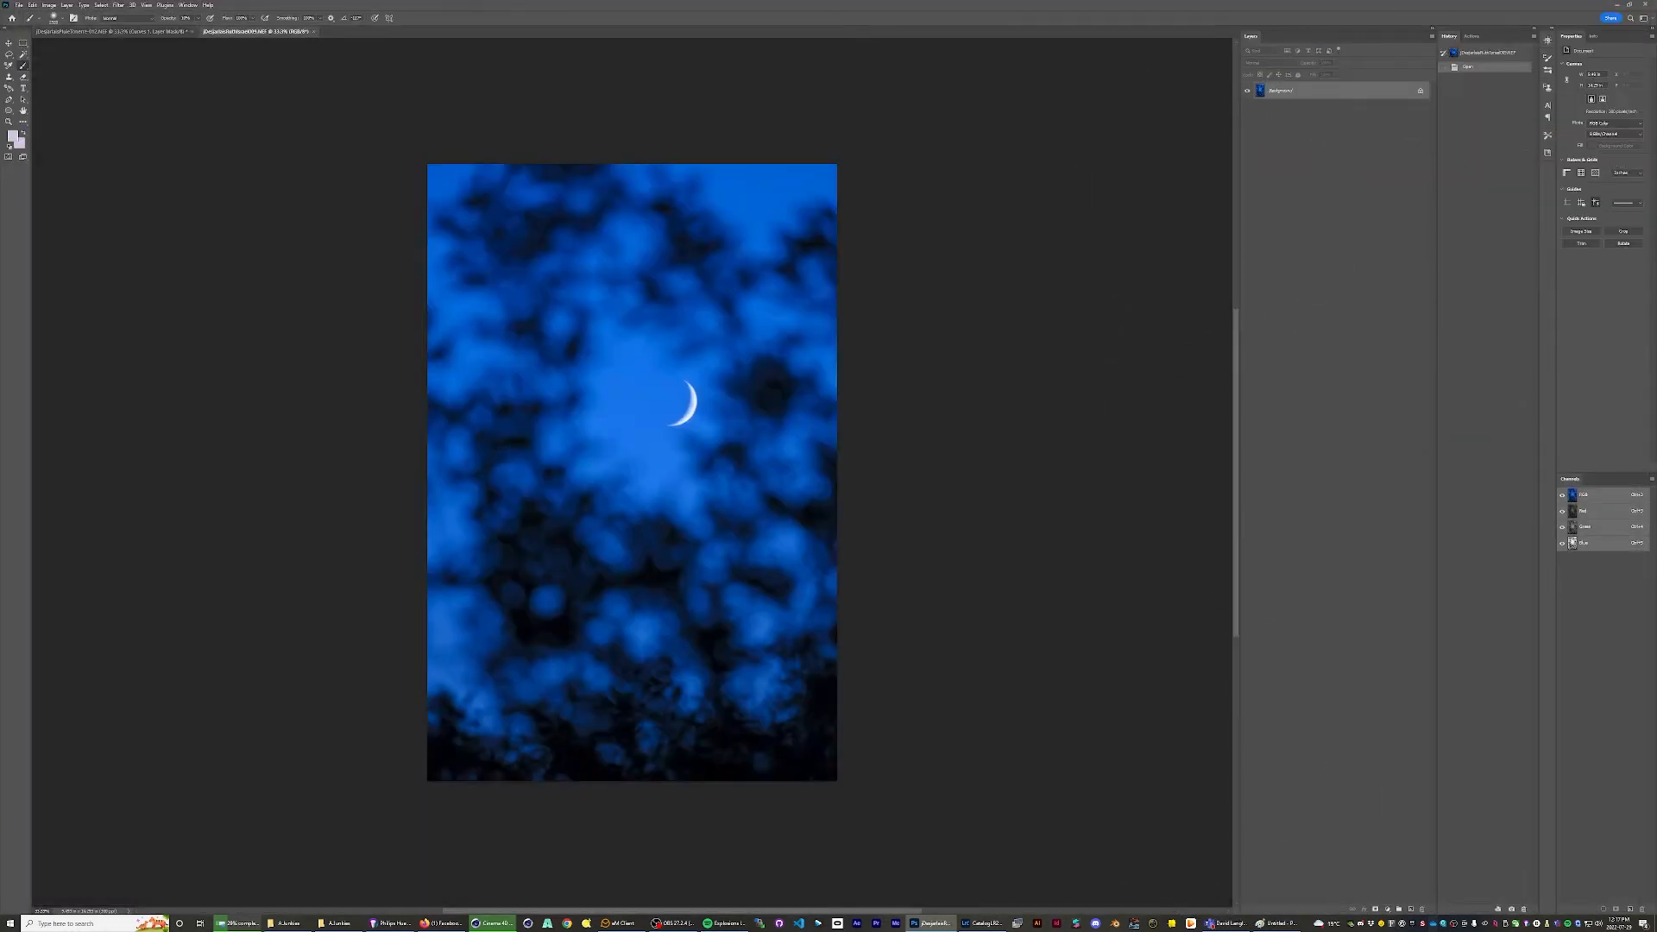
pyautogui.doubleClick(1320, 91)
pyautogui.press('Return')
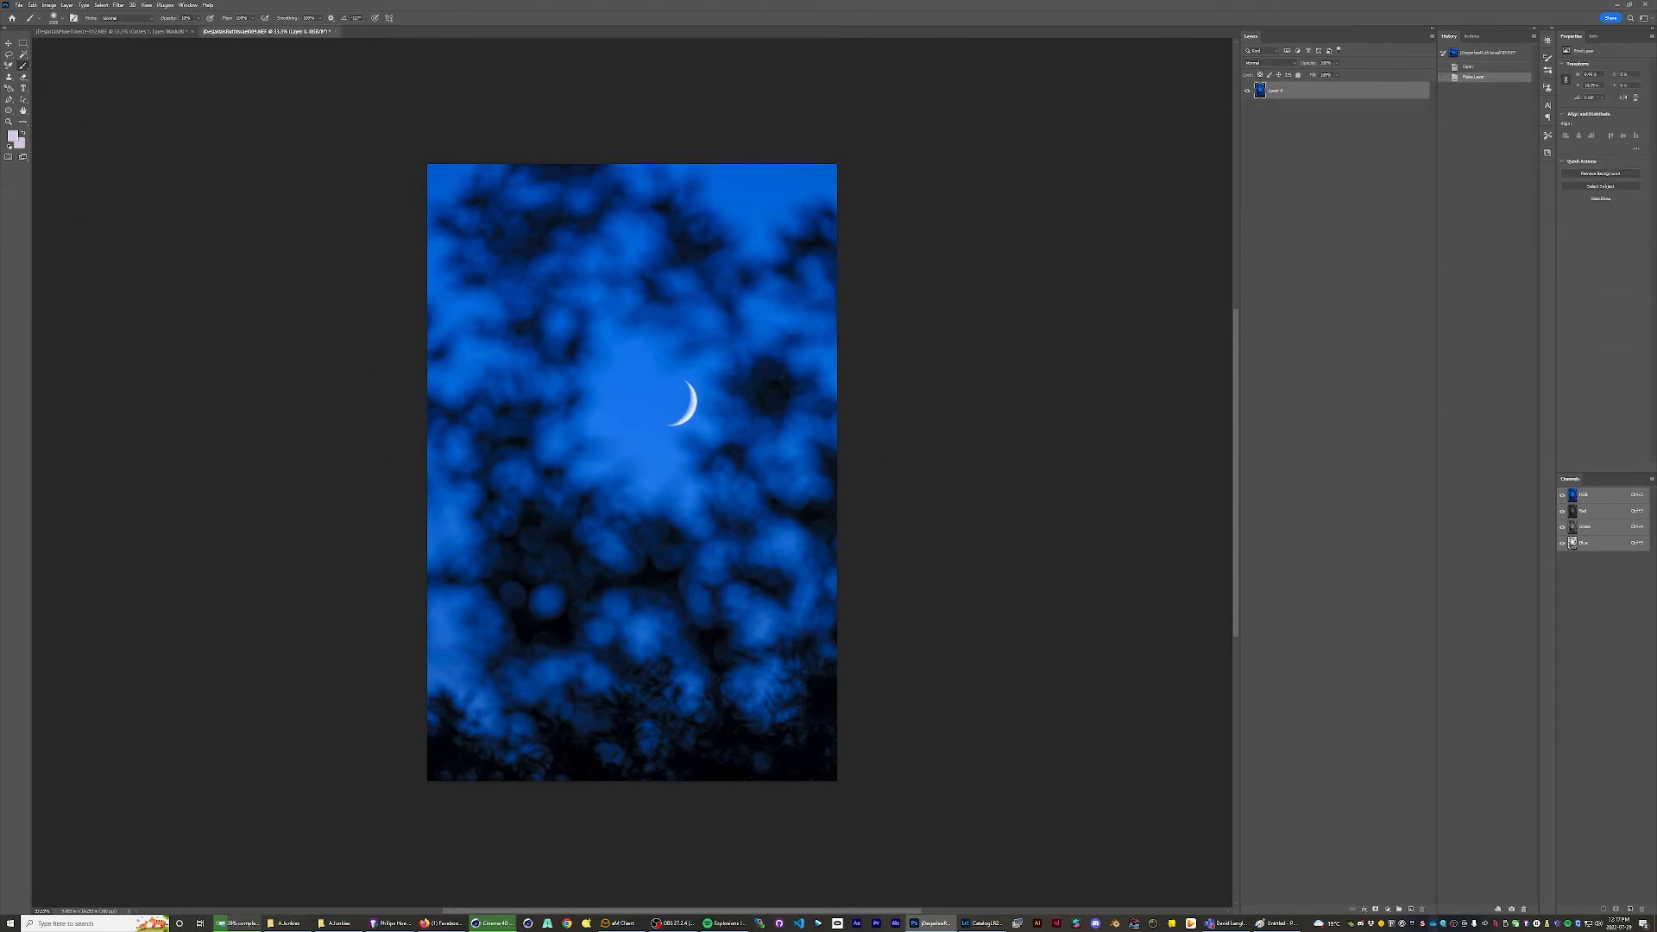
# - Add Curves, Hue/Saturation and Channel Mixer adjustment layers, then select Curves 1
pyautogui.click(1387, 909)
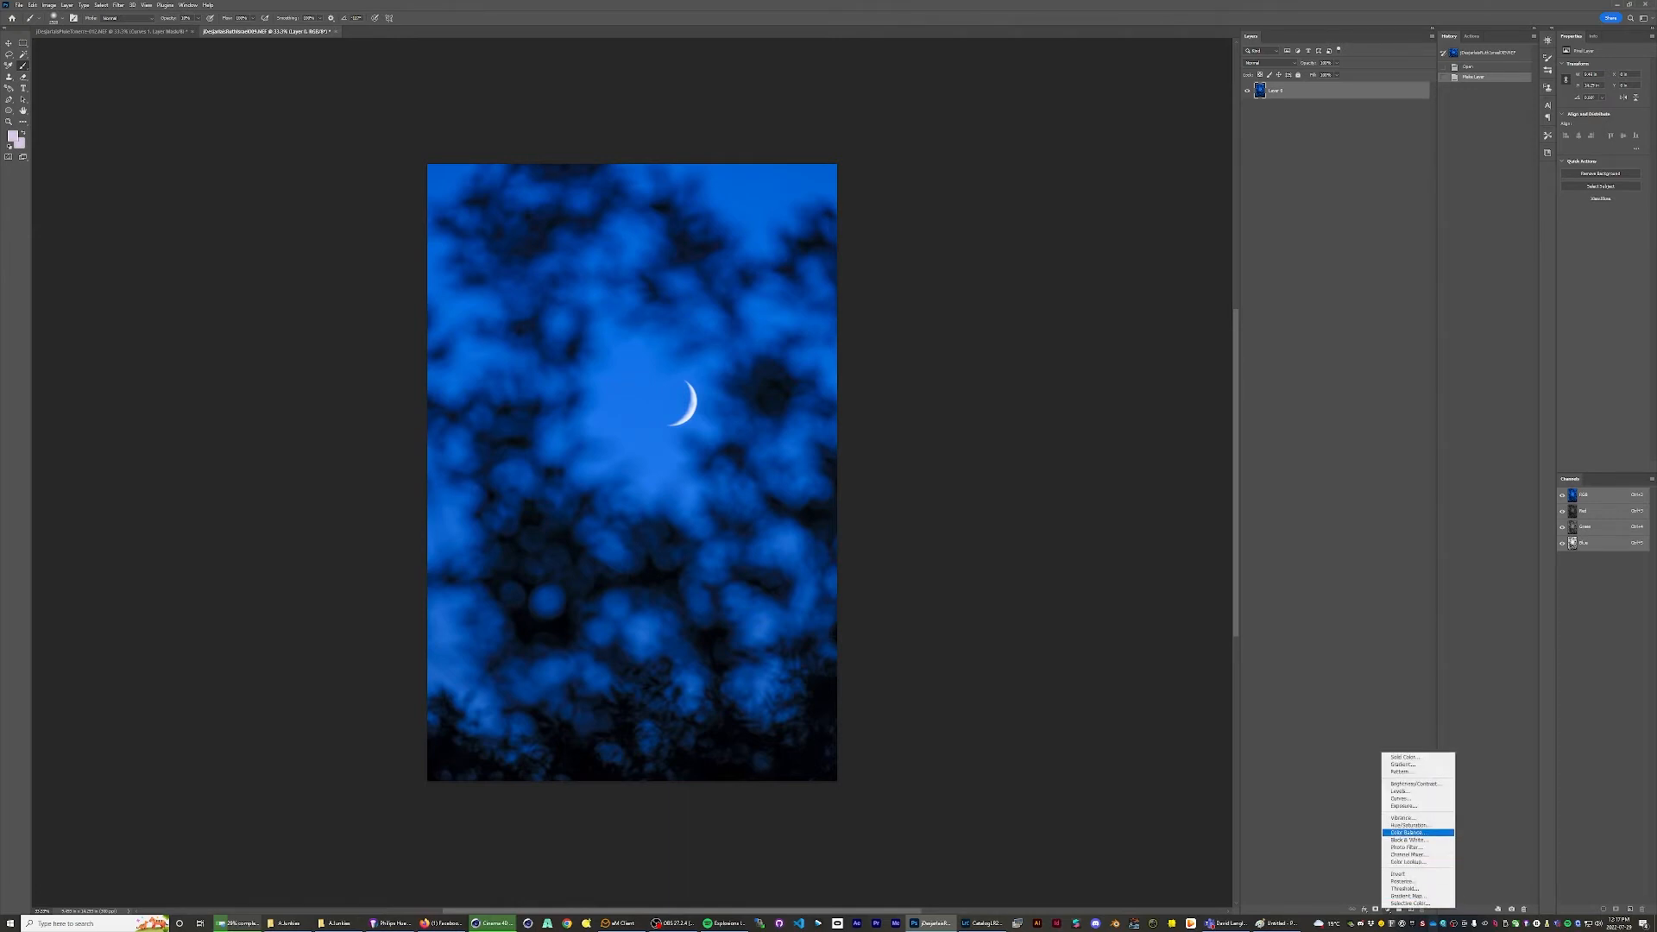
pyautogui.click(1404, 799)
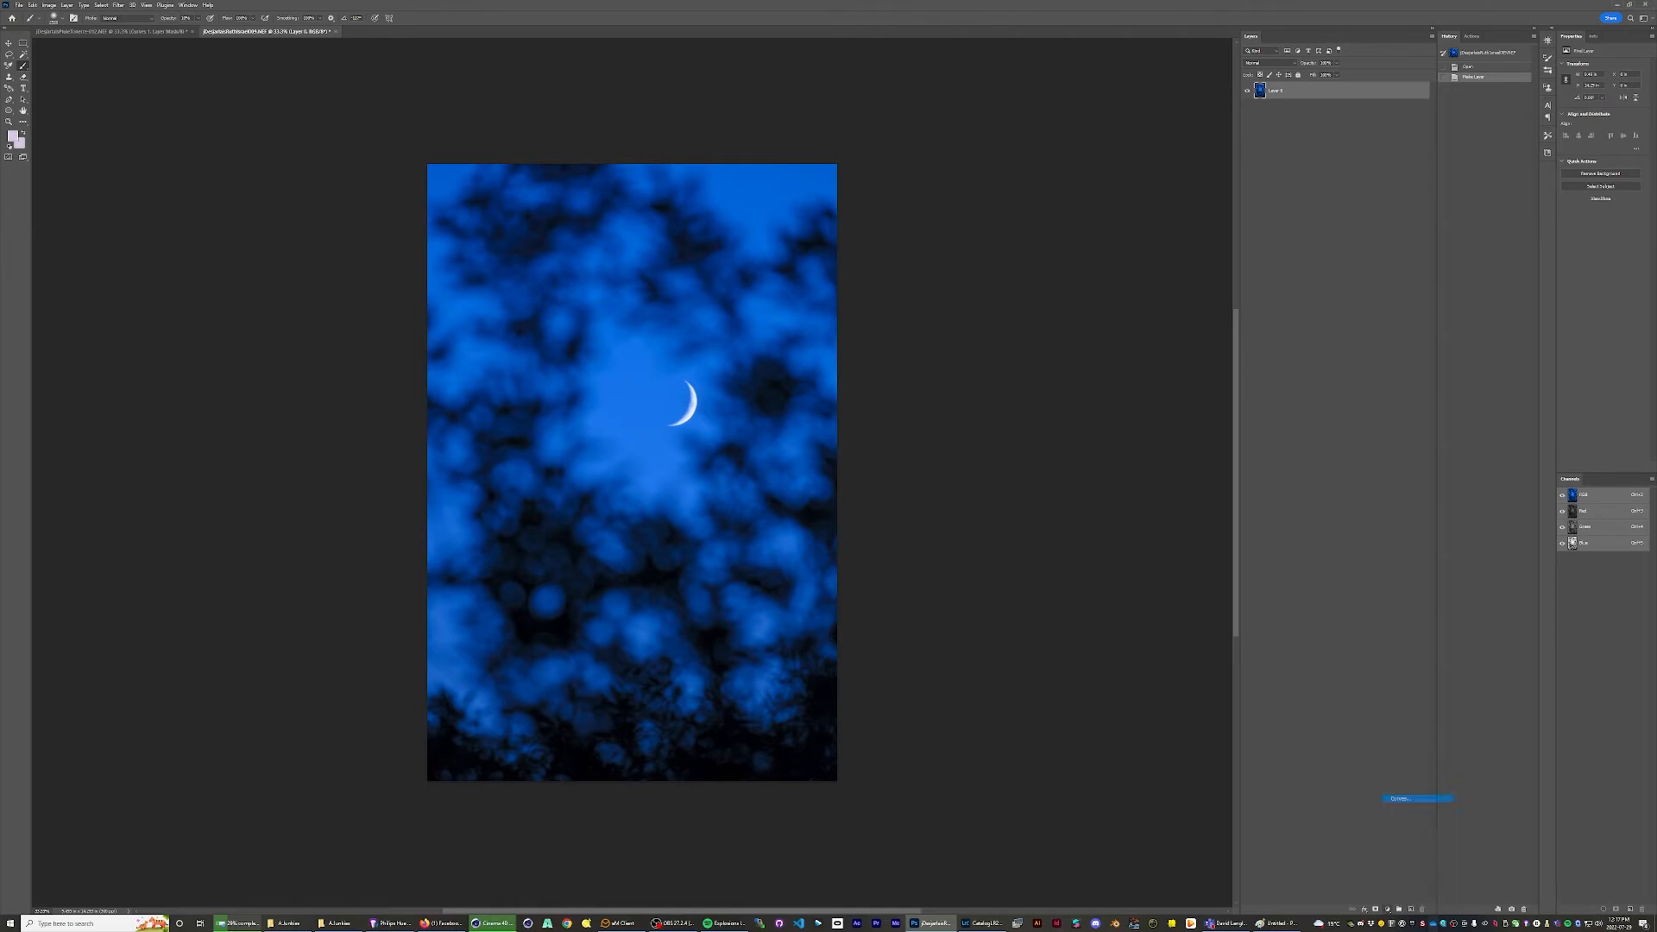
pyautogui.click(1387, 909)
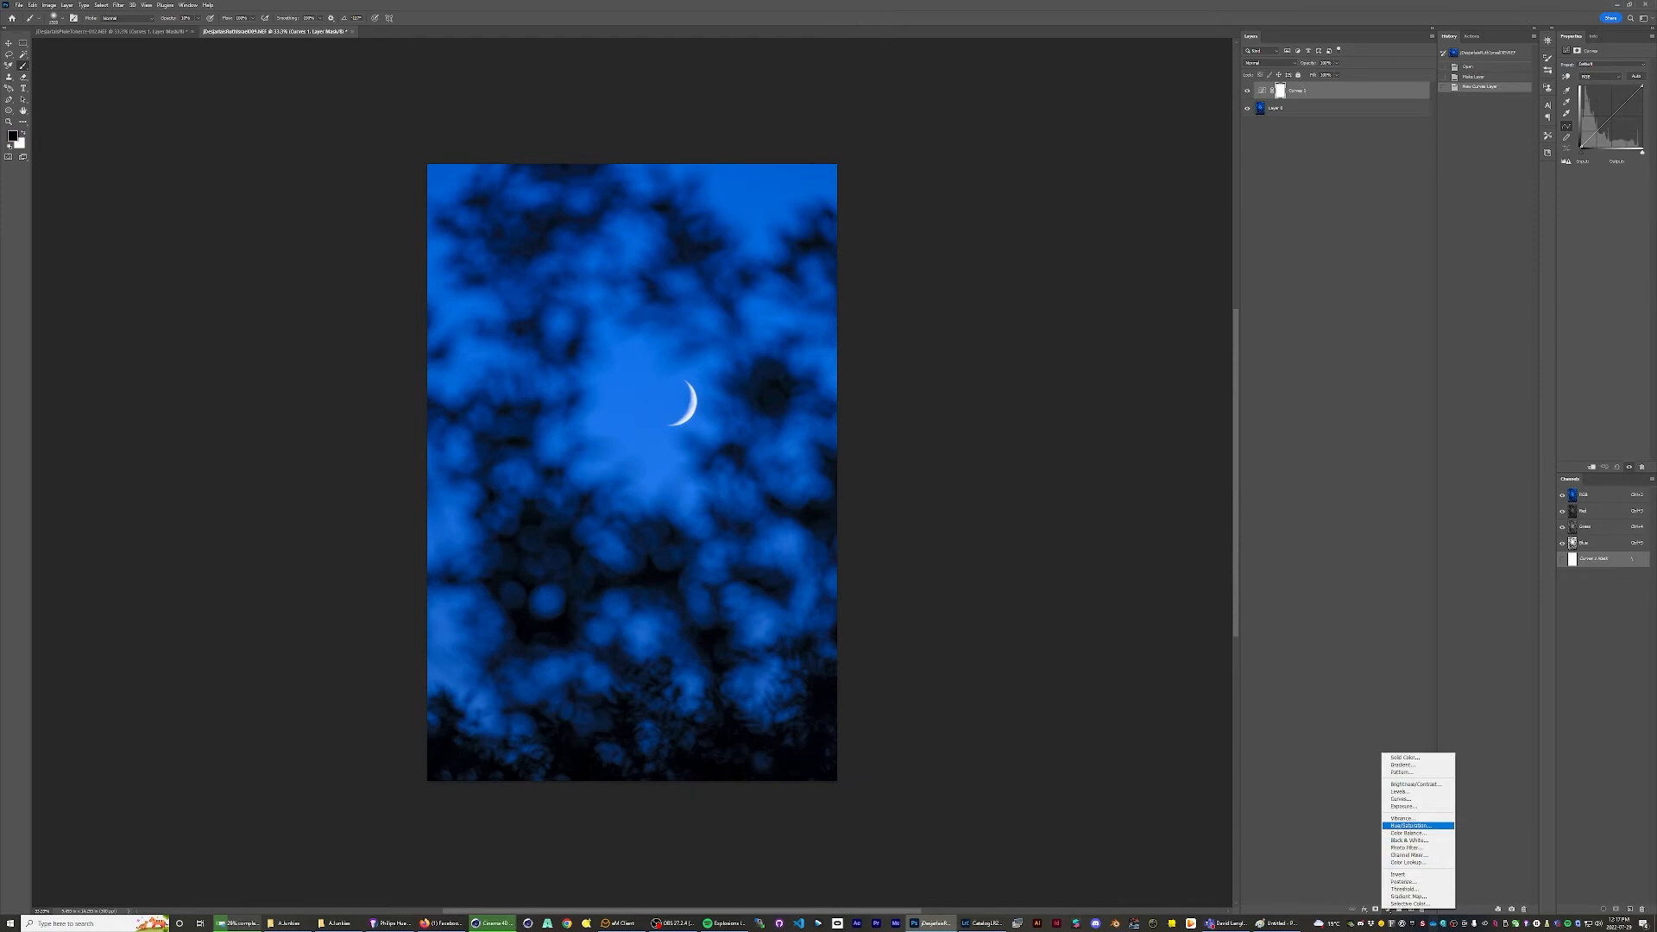
pyautogui.click(1415, 826)
pyautogui.click(1387, 908)
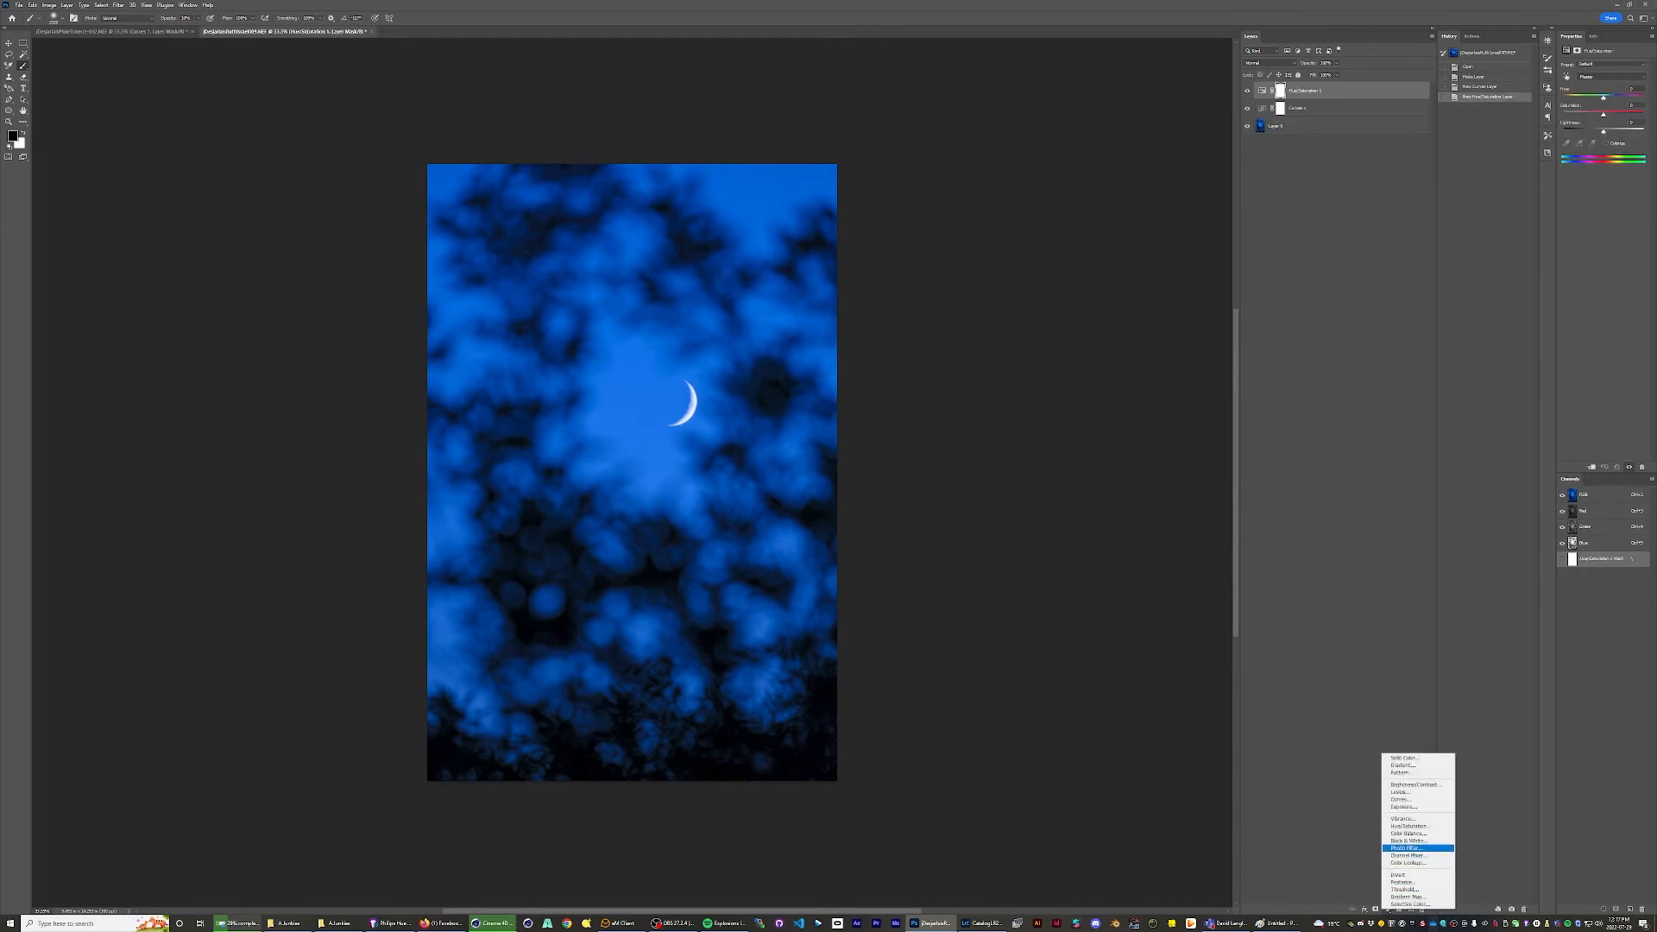
pyautogui.click(1408, 855)
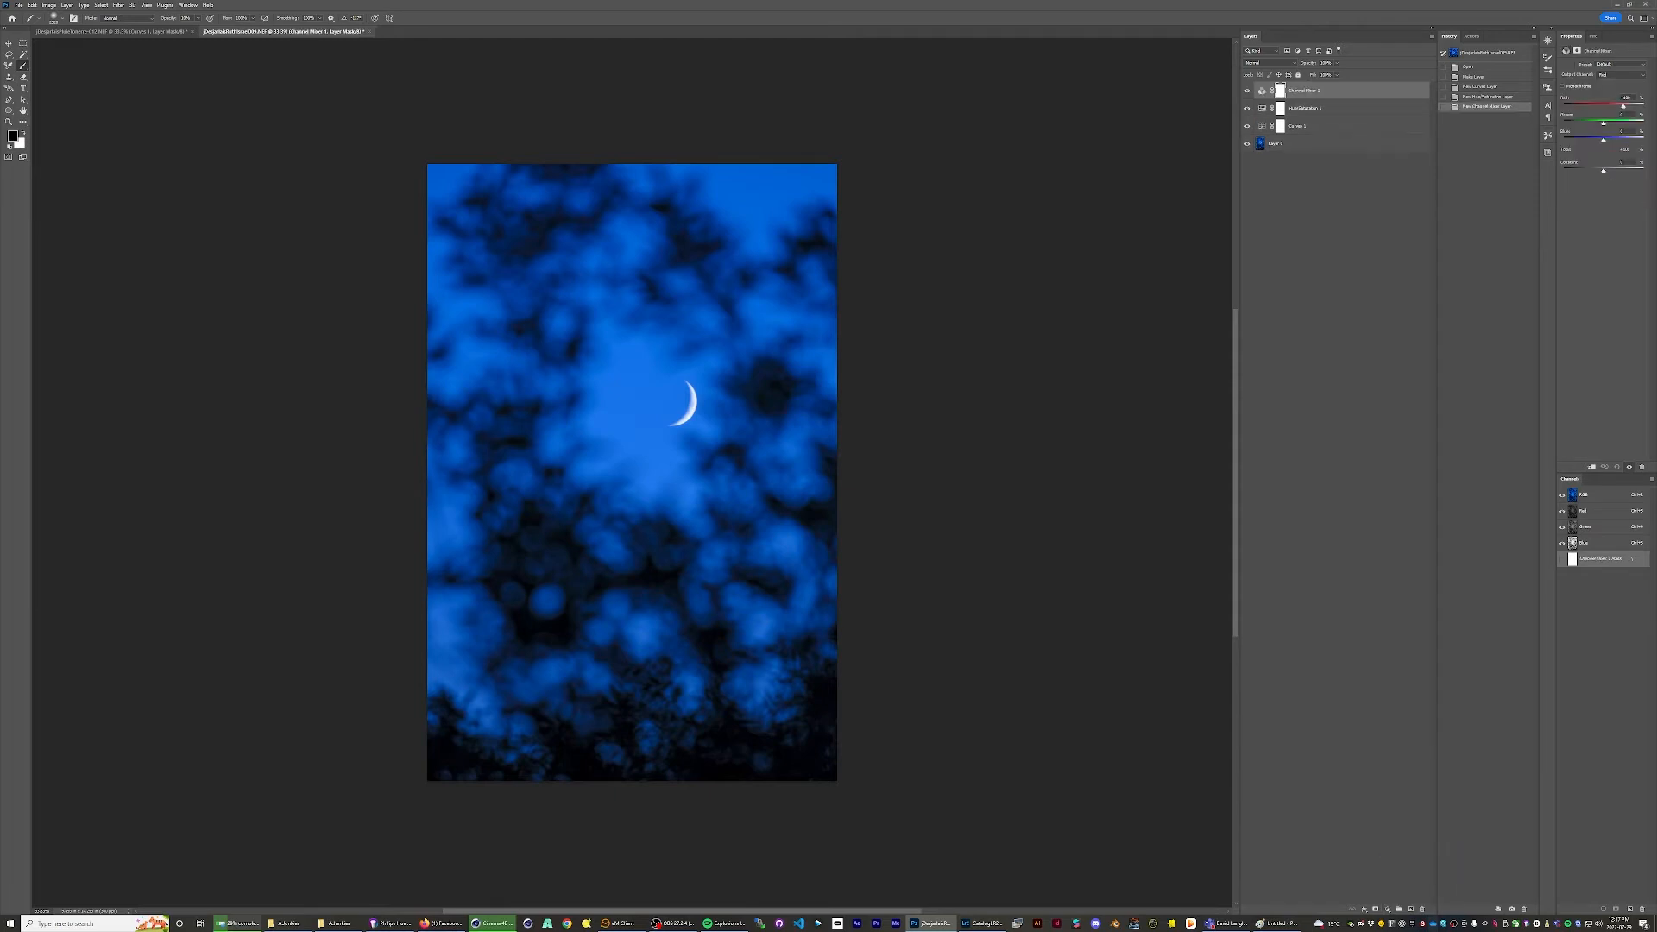
pyautogui.click(1313, 126)
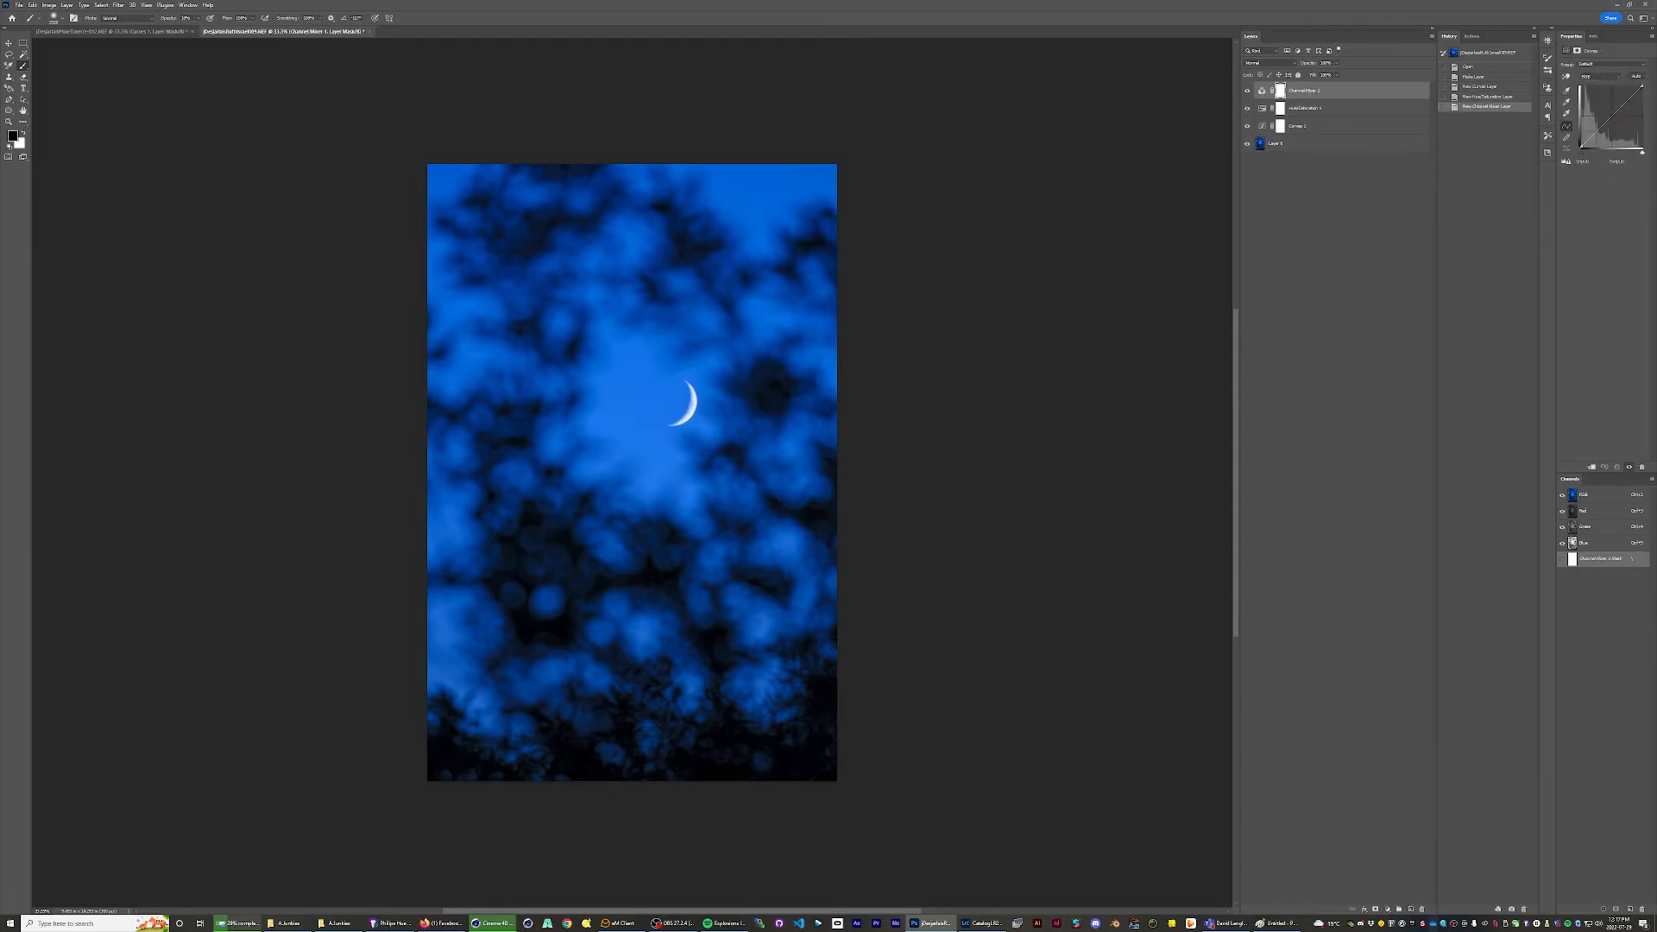
# - Move the Curves shadow point to about 17/38 and pull the white point down to output 244
pyautogui.moveTo(1612, 119)
pyautogui.mouseDown()
pyautogui.moveTo(1566, 91)
pyautogui.moveTo(1585, 134)
pyautogui.mouseUp()
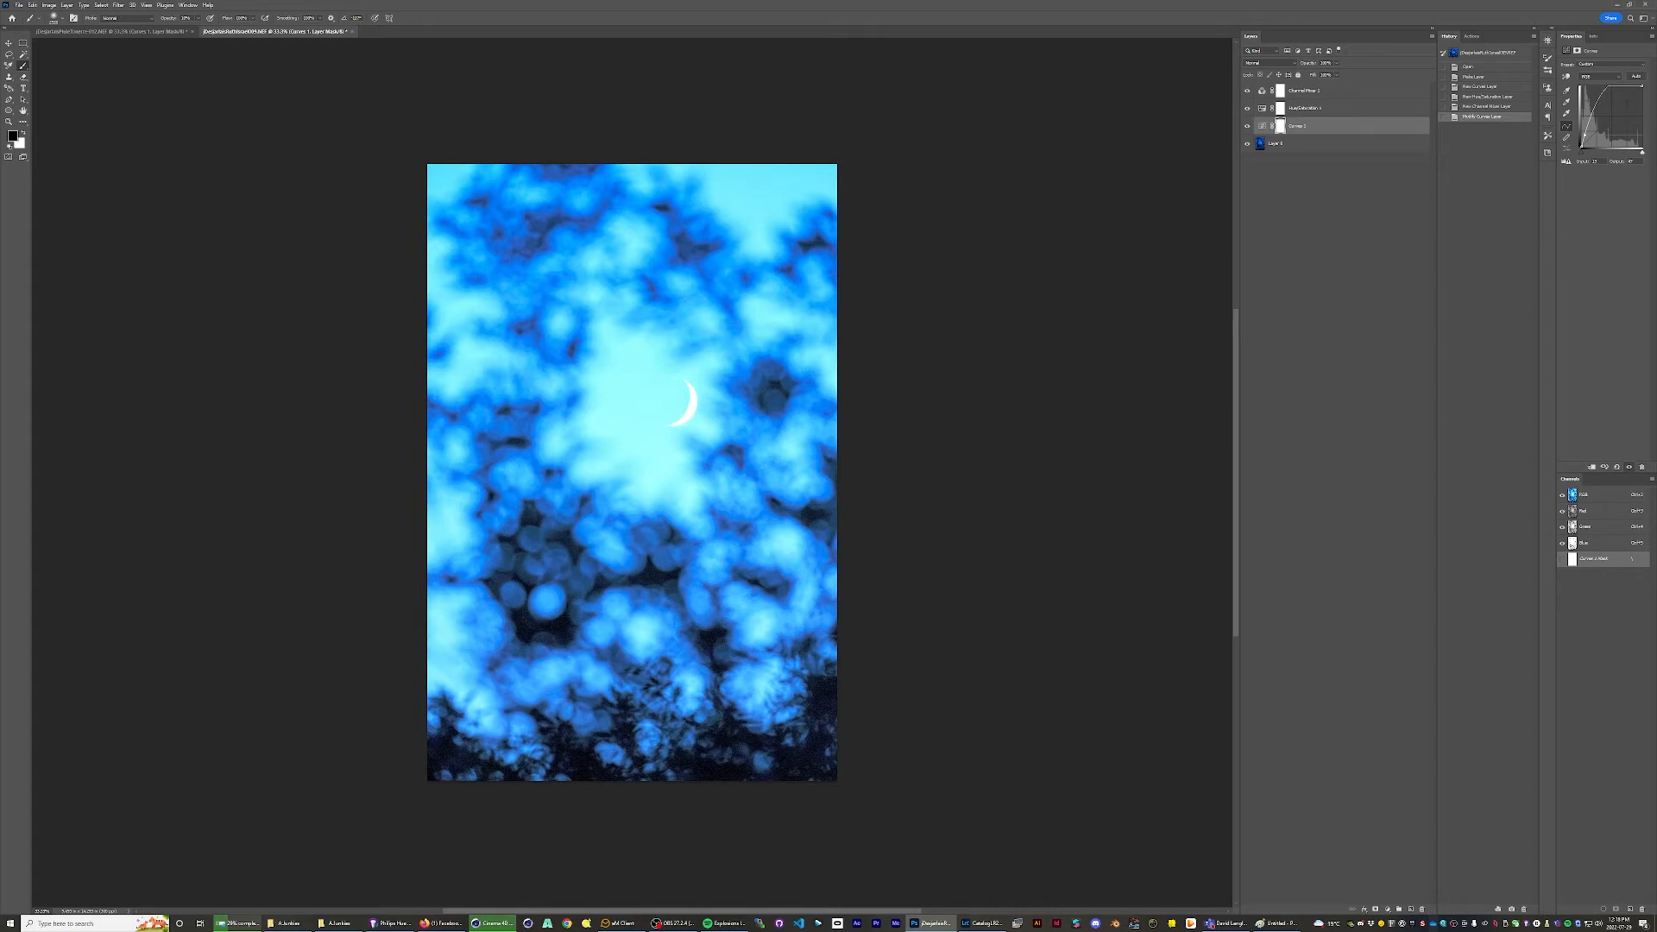
pyautogui.moveTo(1585, 135); pyautogui.dragTo(1585, 136)
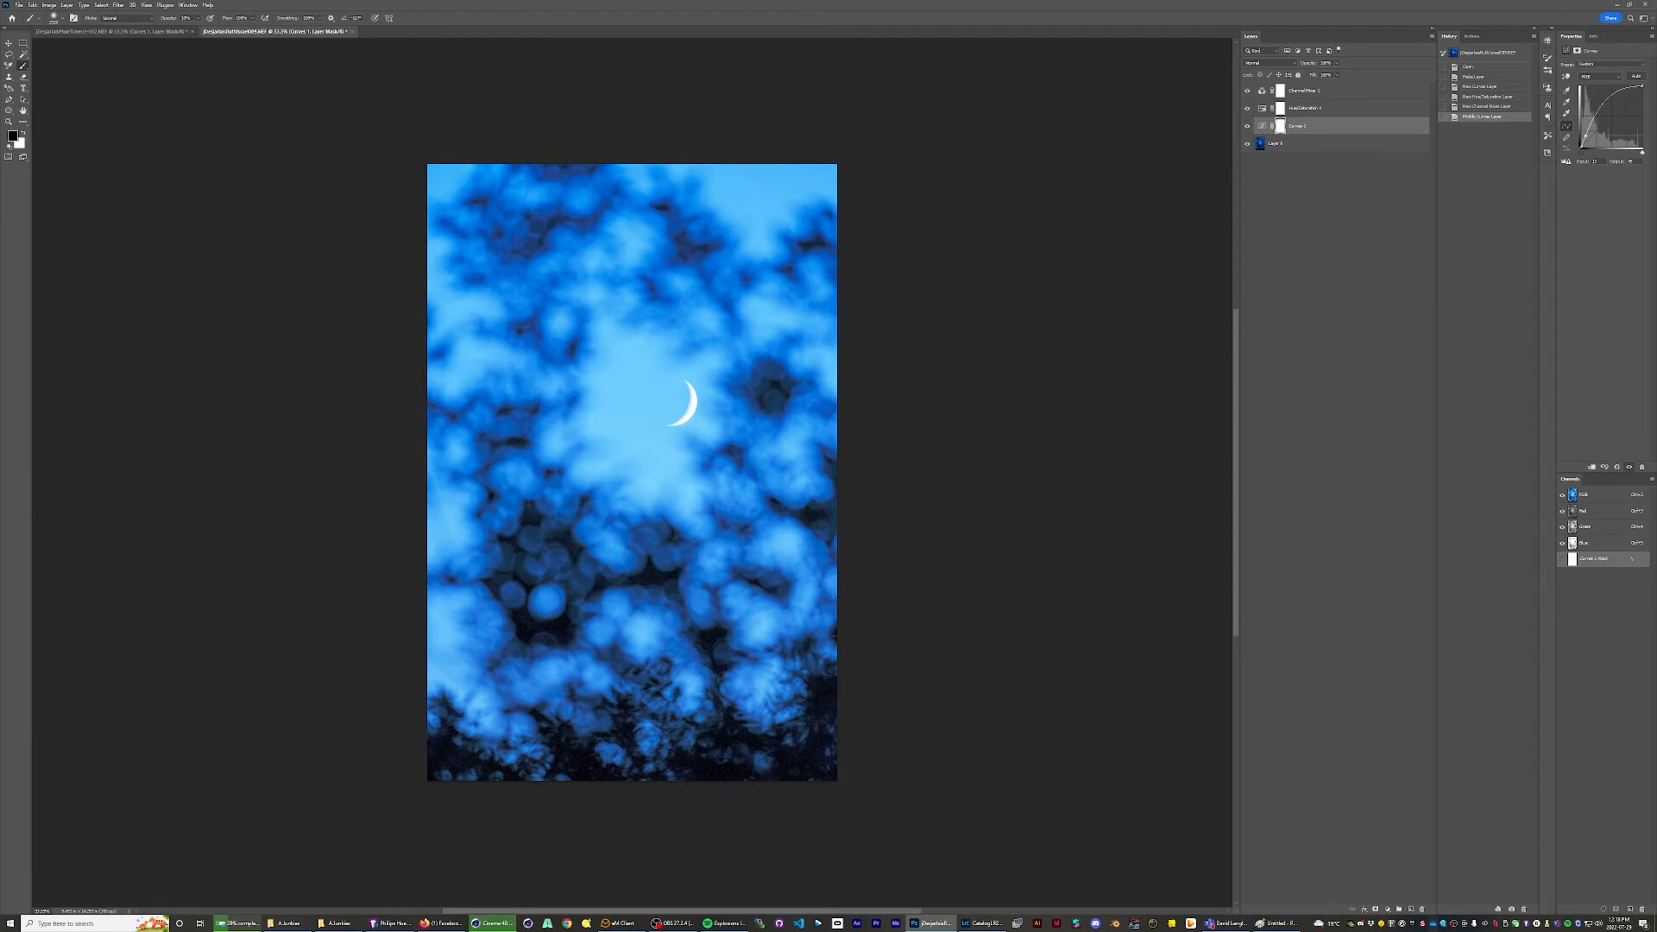
pyautogui.moveTo(1642, 86); pyautogui.dragTo(1642, 91)
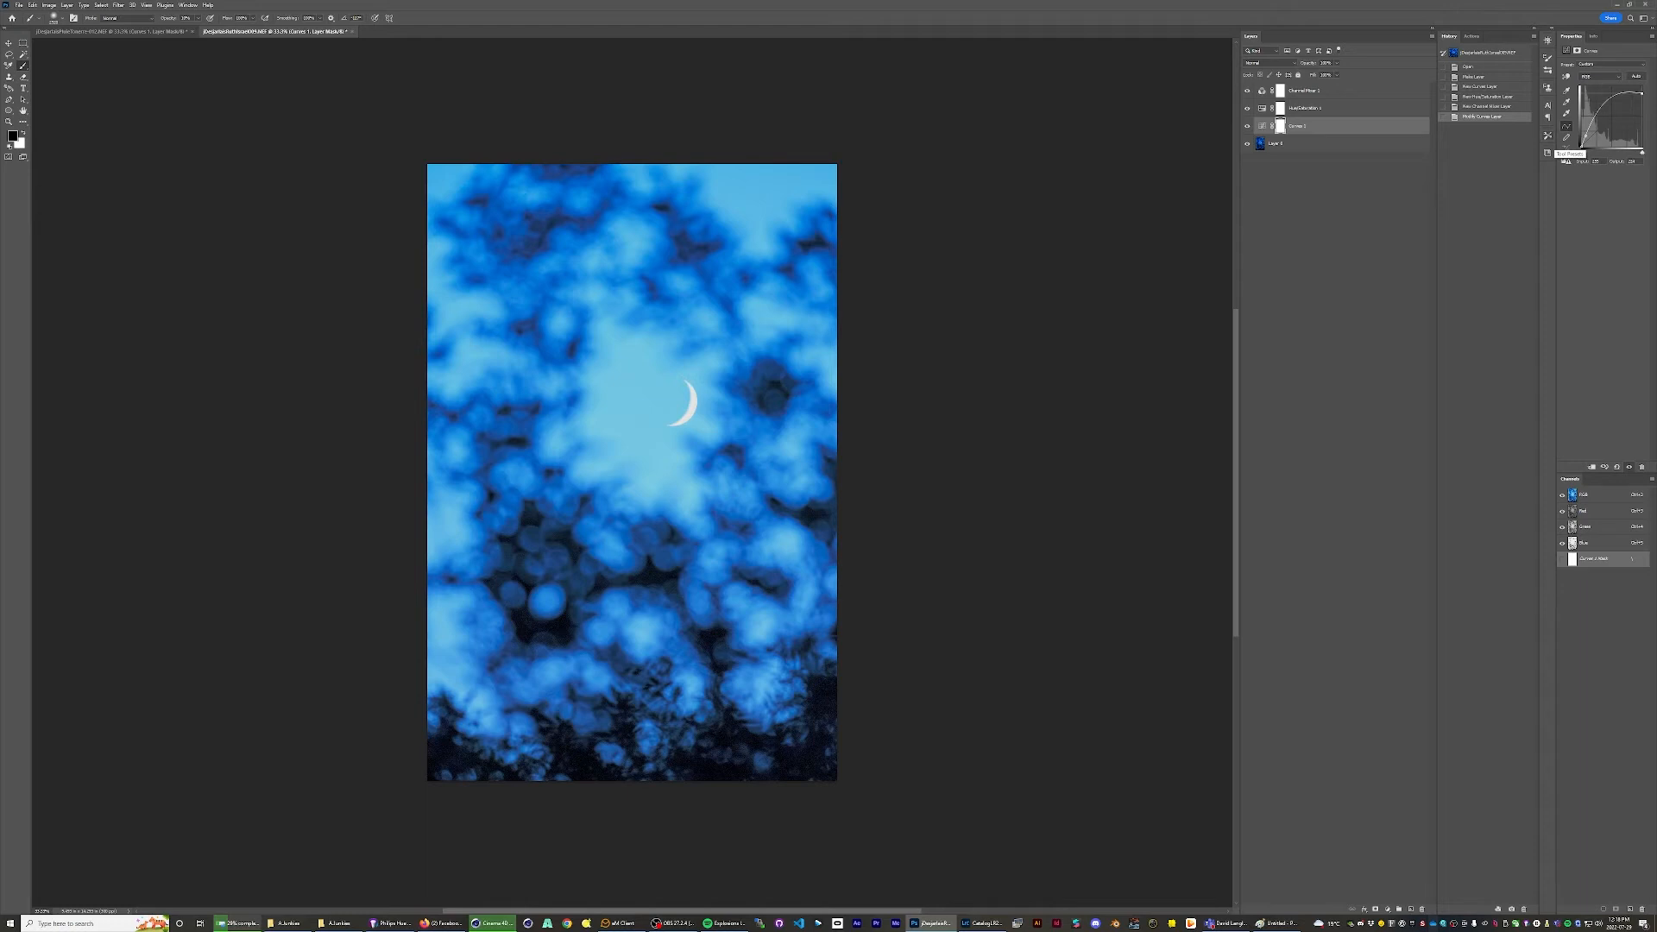
pyautogui.click(1585, 136)
pyautogui.moveTo(1585, 136); pyautogui.dragTo(1585, 137)
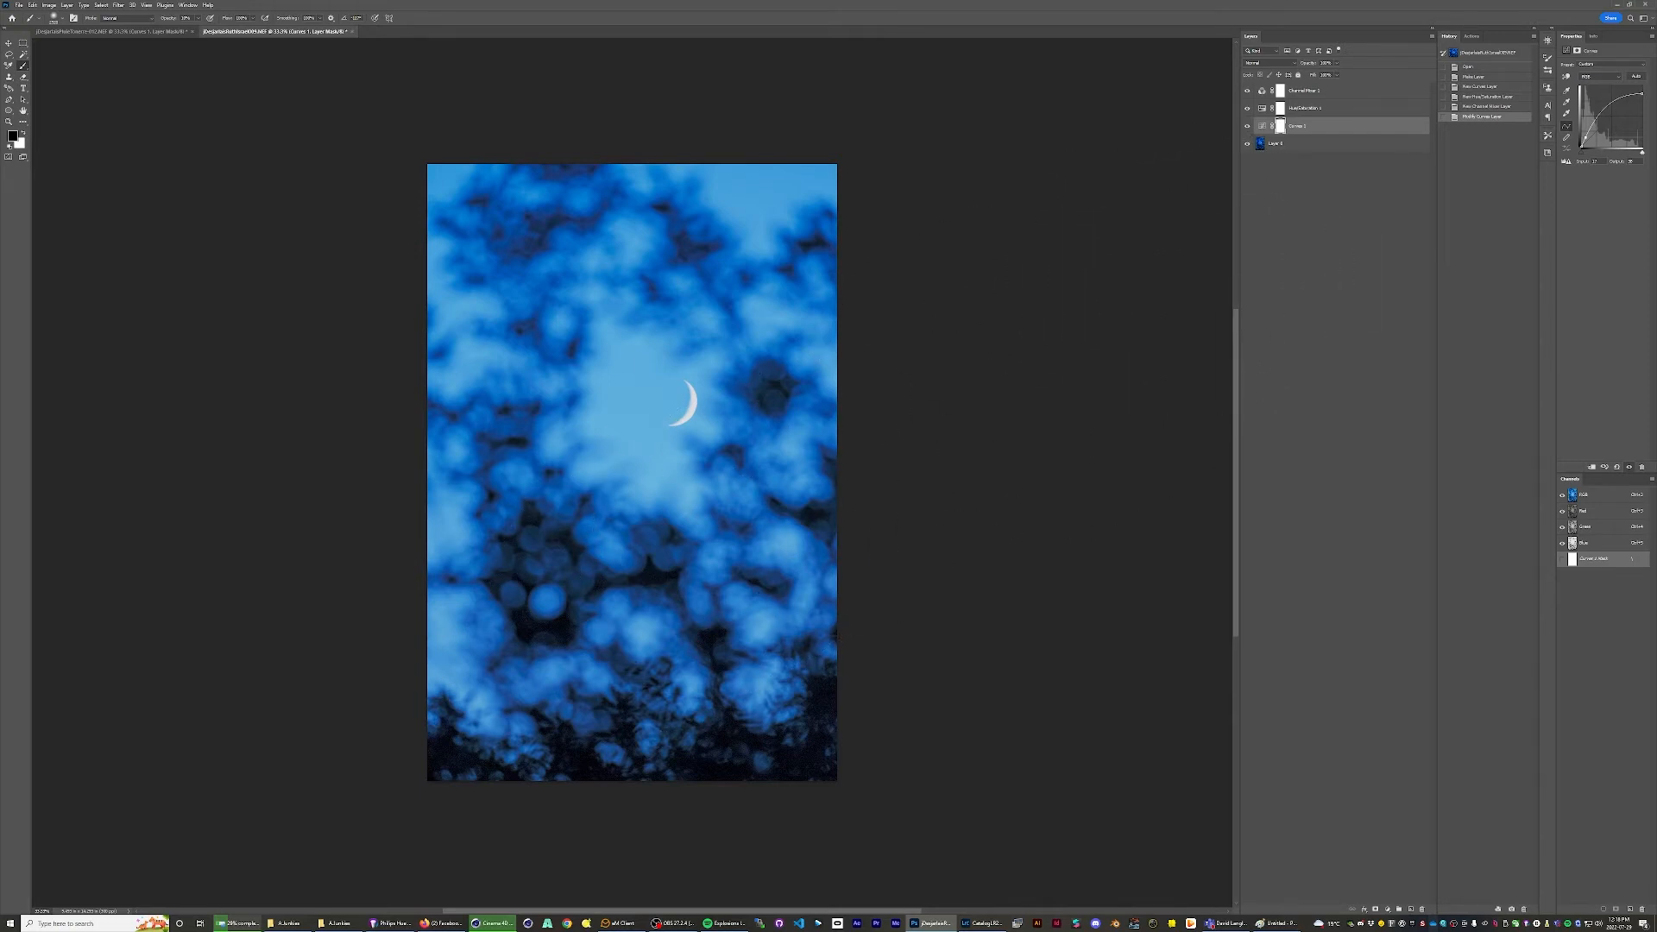
# - Fill the Curves 1 mask black and paint white back over the lower and right-side bokeh
pyautogui.press('x')
pyautogui.hotkey('ctrl', 'BackSpace')
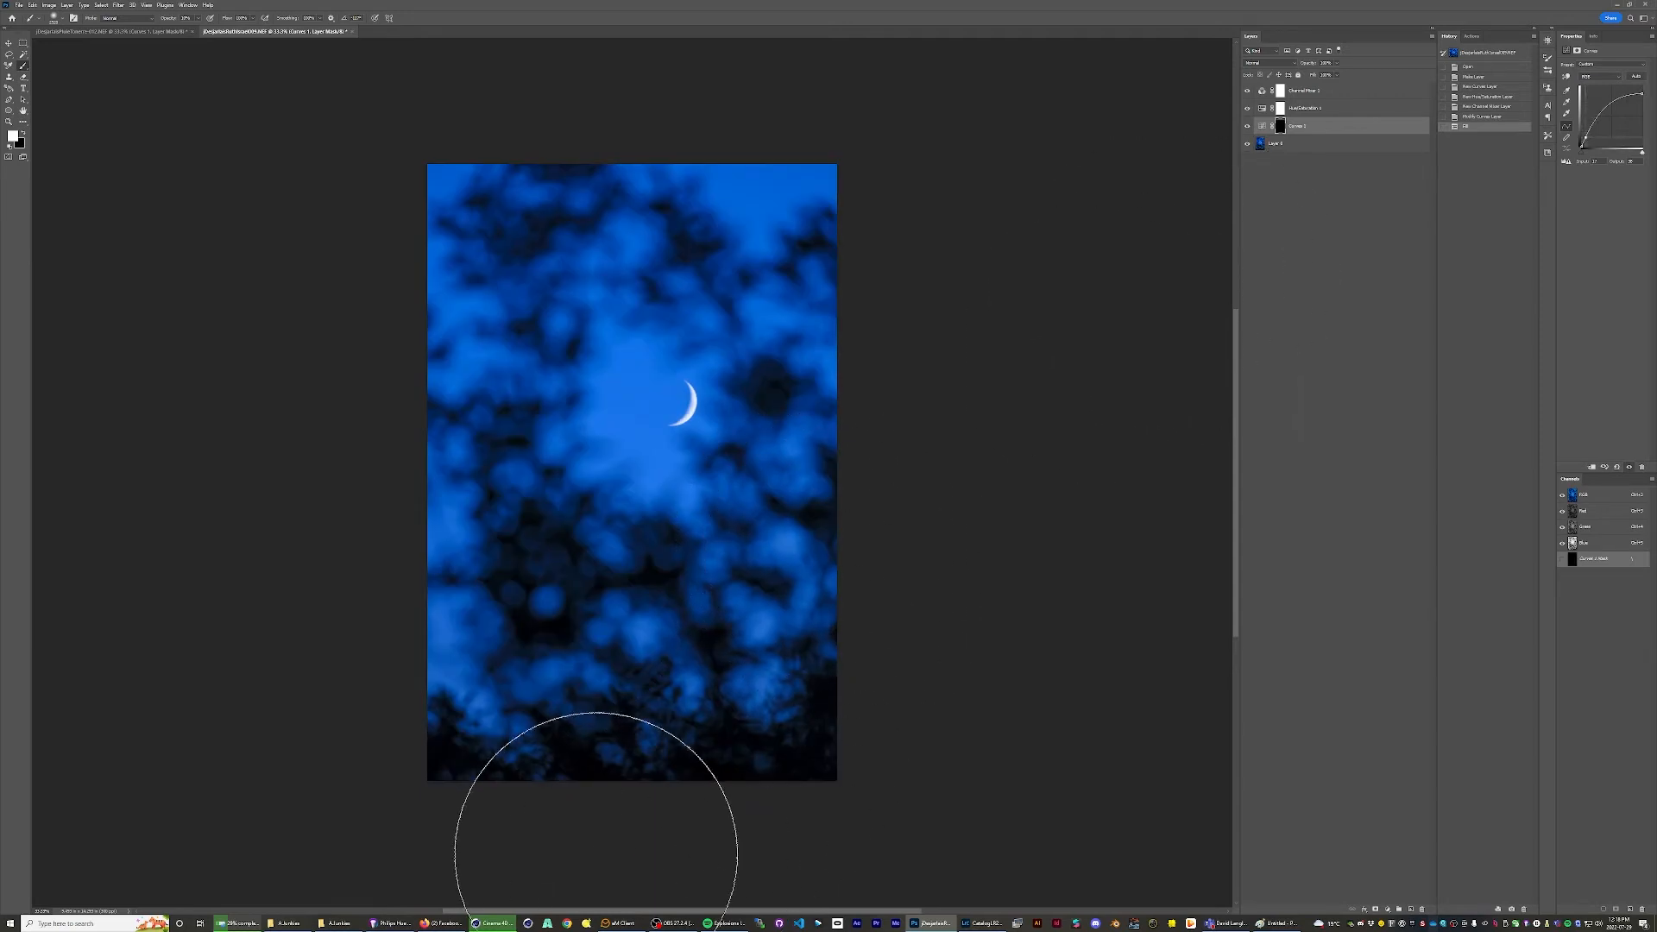
pyautogui.moveTo(592, 843)
pyautogui.mouseDown()
pyautogui.moveTo(616, 785)
pyautogui.moveTo(594, 792)
pyautogui.moveTo(775, 713)
pyautogui.moveTo(416, 790)
pyautogui.moveTo(576, 773)
pyautogui.moveTo(509, 738)
pyautogui.moveTo(407, 617)
pyautogui.moveTo(367, 492)
pyautogui.moveTo(625, 694)
pyautogui.moveTo(498, 599)
pyautogui.moveTo(679, 664)
pyautogui.moveTo(454, 567)
pyautogui.moveTo(437, 526)
pyautogui.moveTo(463, 193)
pyautogui.moveTo(538, 119)
pyautogui.moveTo(773, 121)
pyautogui.moveTo(863, 158)
pyautogui.moveTo(895, 275)
pyautogui.moveTo(694, 210)
pyautogui.moveTo(742, 213)
pyautogui.moveTo(895, 343)
pyautogui.moveTo(938, 471)
pyautogui.moveTo(928, 591)
pyautogui.mouseUp()
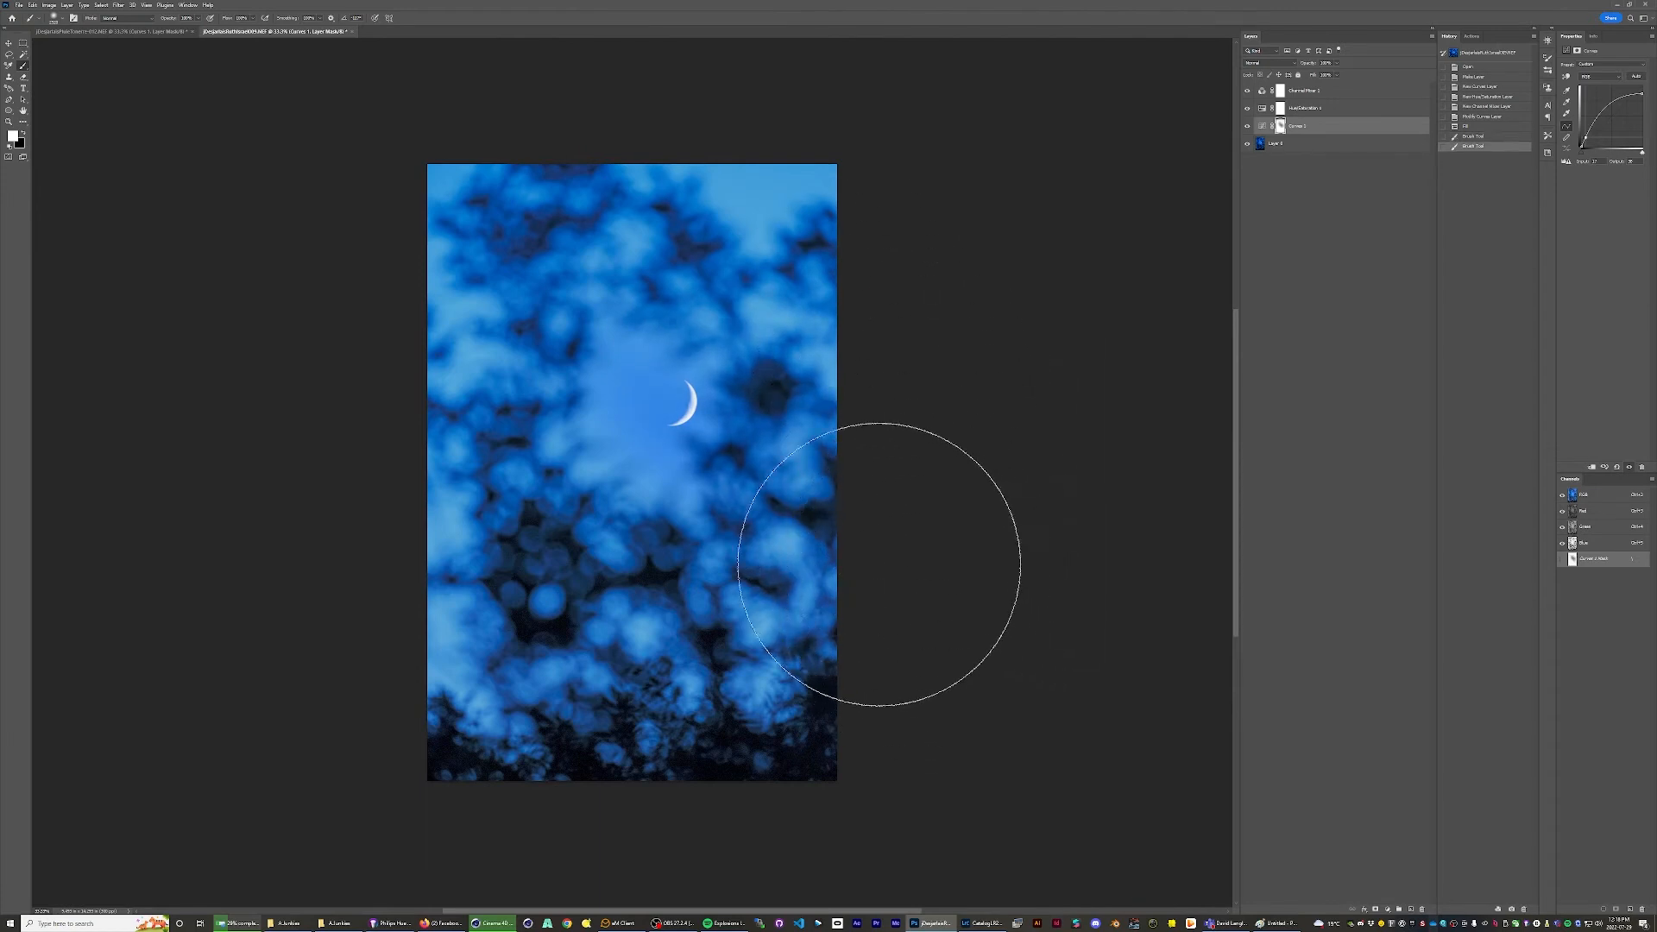
pyautogui.moveTo(813, 554); pyautogui.dragTo(640, 409)
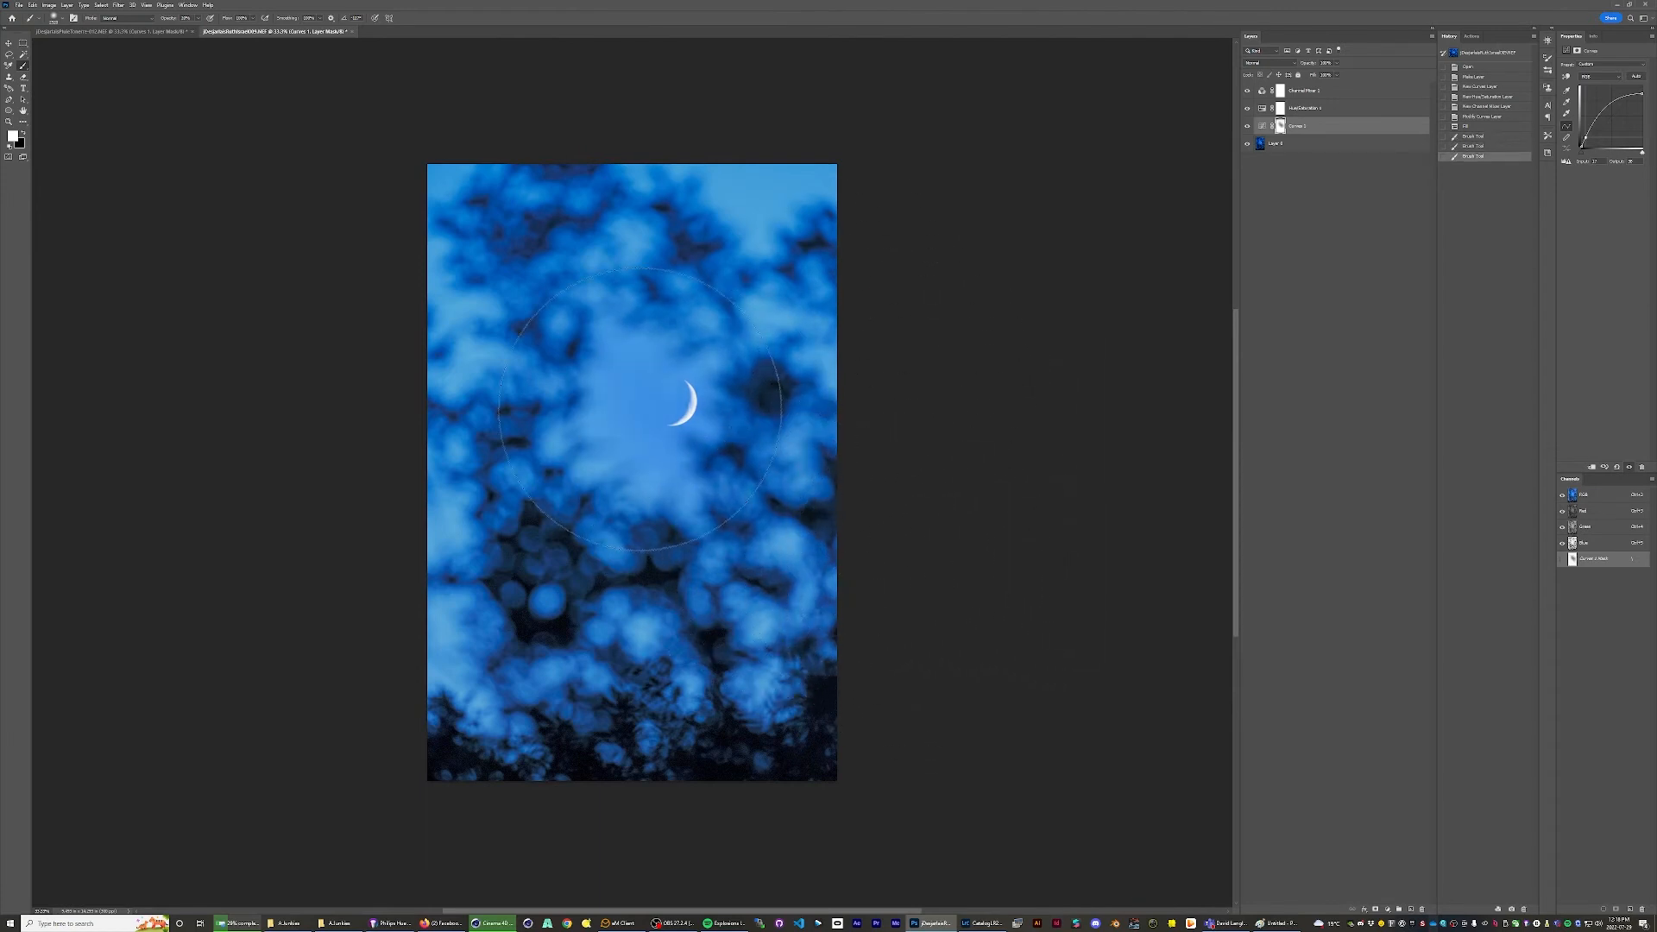
pyautogui.click(640, 409)
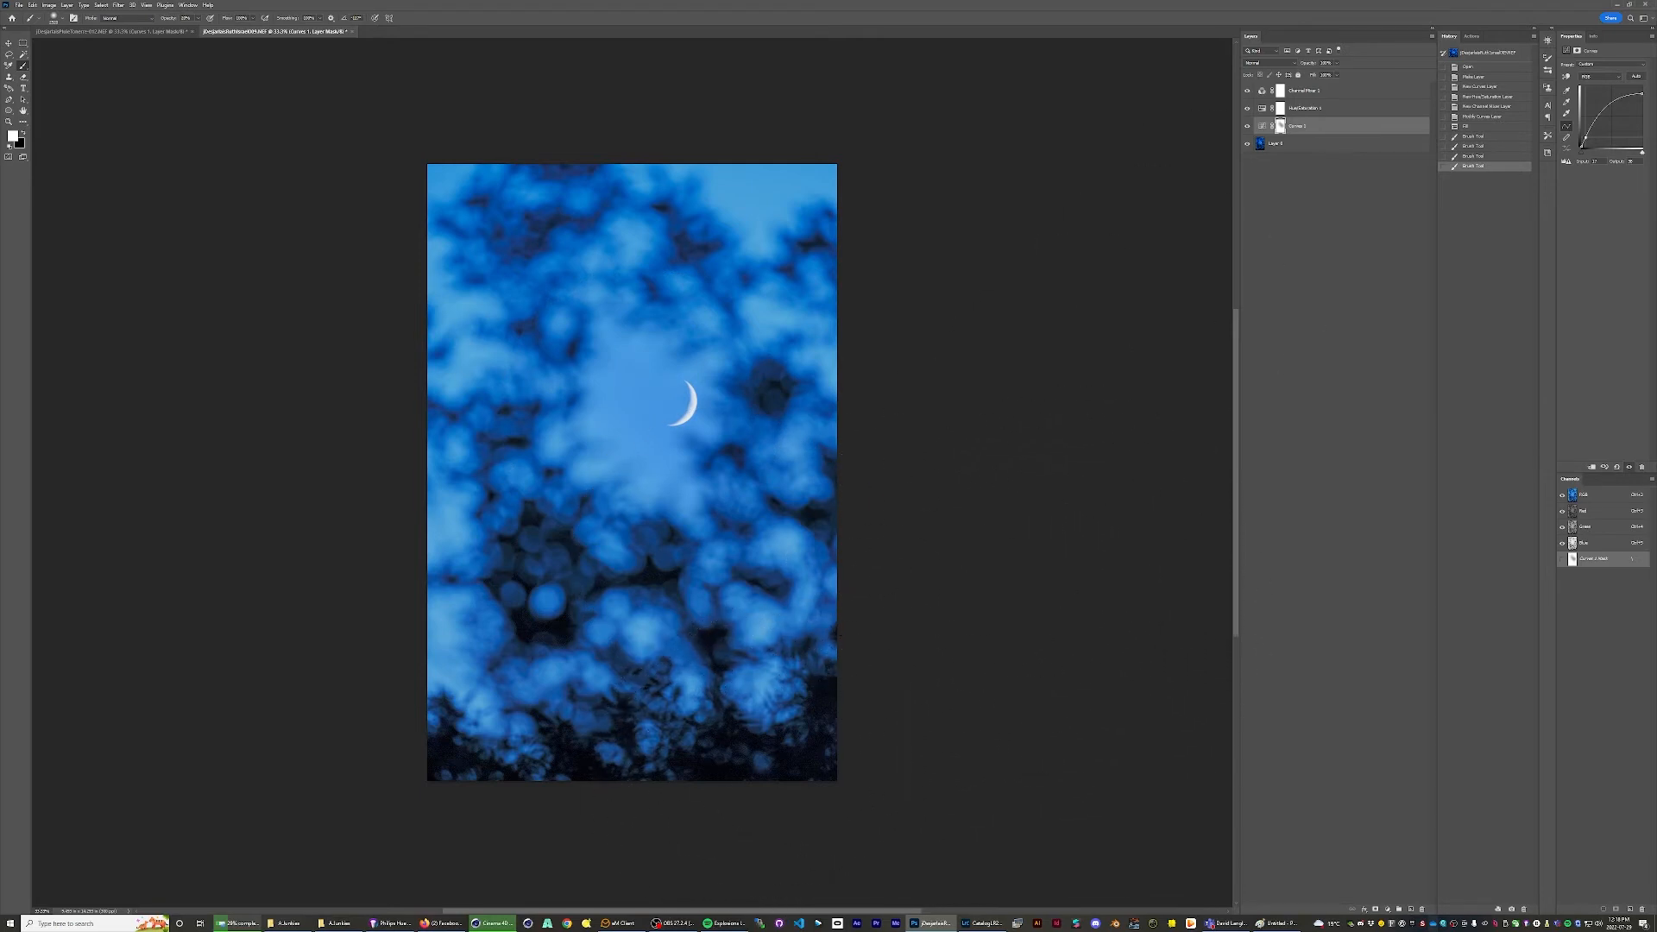
# - Clip Hue/Saturation 1 to the Curves layer with Ctrl+Alt+G
pyautogui.click(1307, 108)
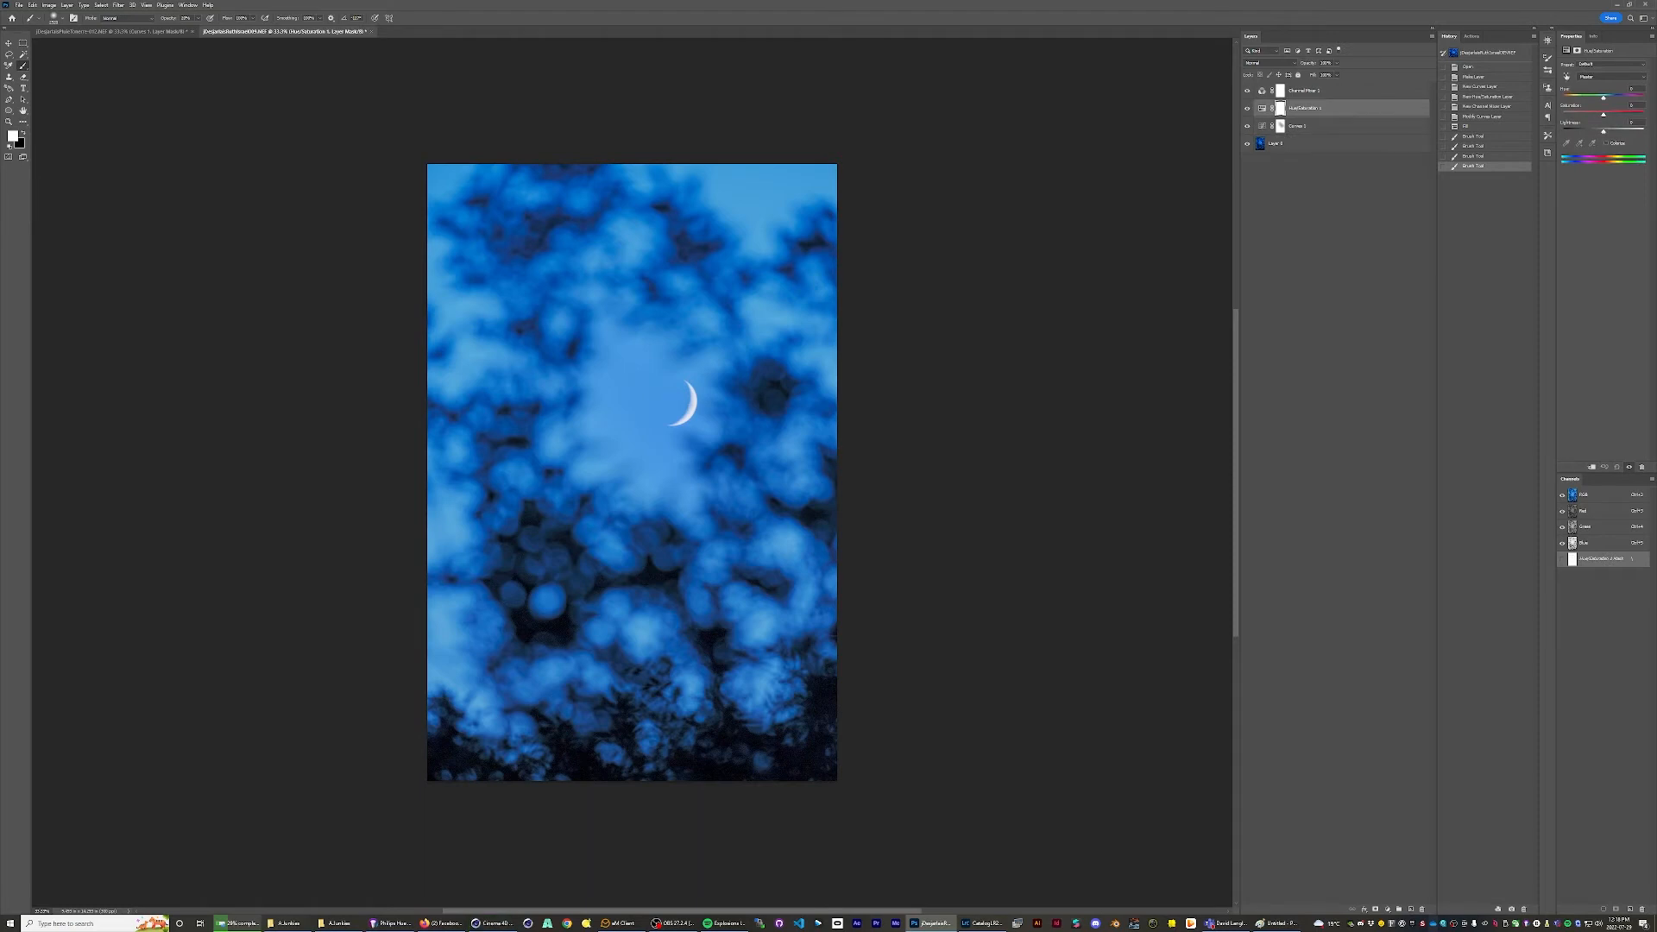
pyautogui.hotkey('ctrl', 'alt', 'g')
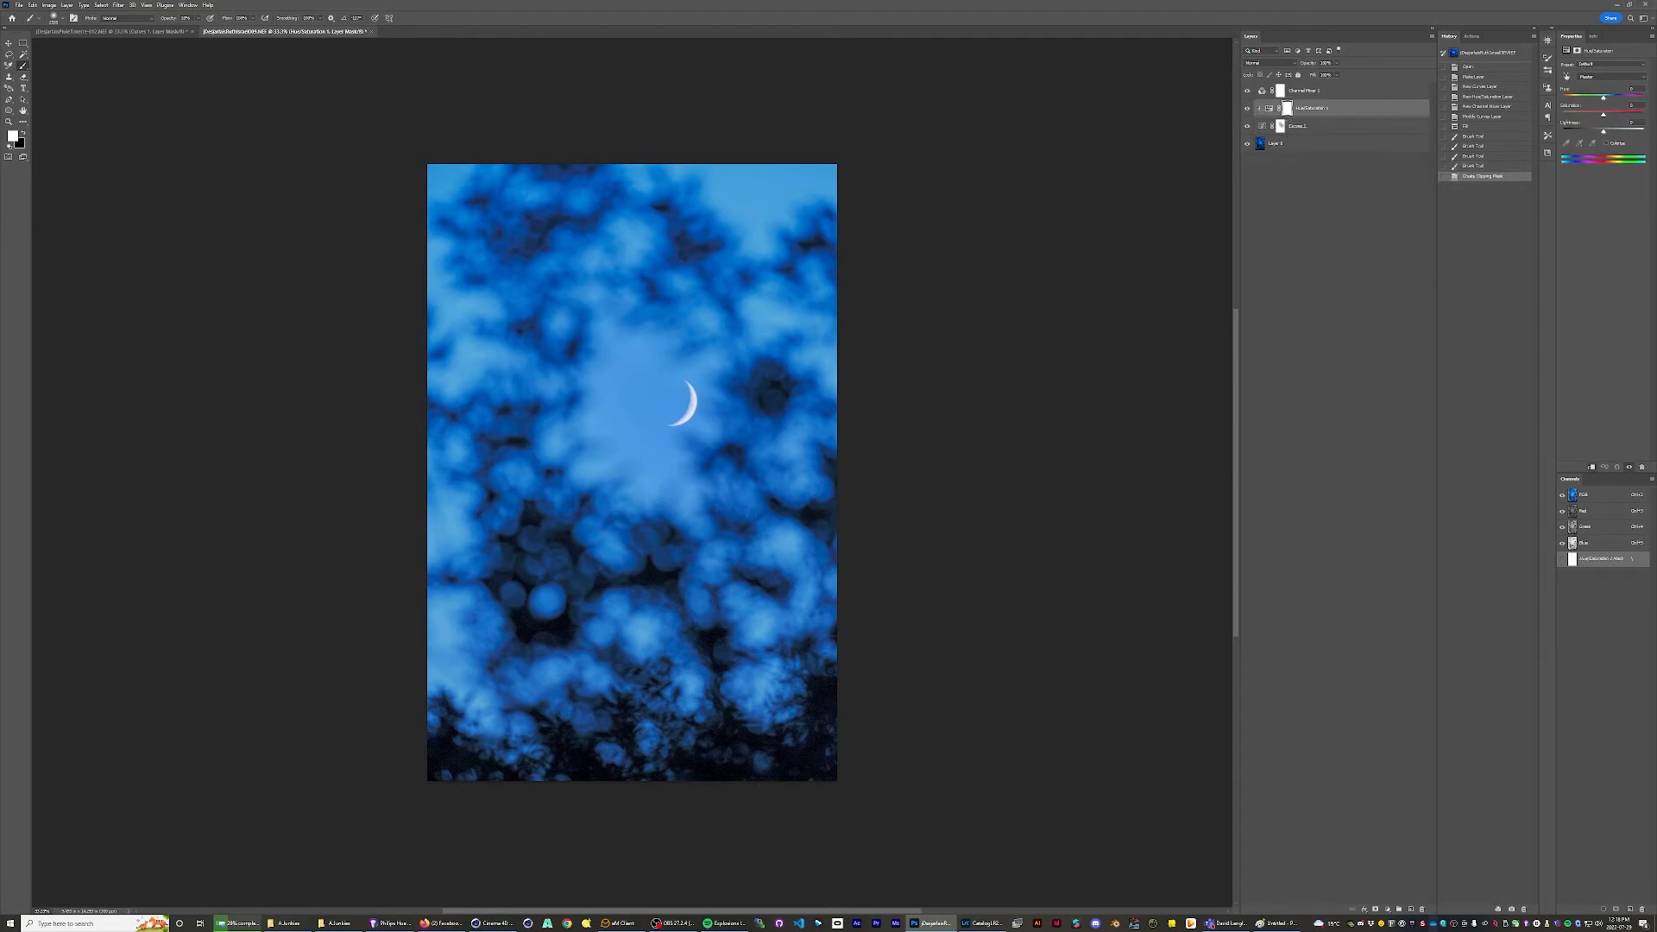
pyautogui.moveTo(1603, 115); pyautogui.dragTo(1644, 115)
# - Reset and unclip Hue/Saturation 1, then shift its sliders to tint the image purple-magenta
pyautogui.hotkey('ctrl', 'z')
pyautogui.hotkey('ctrl', 'alt', 'g')
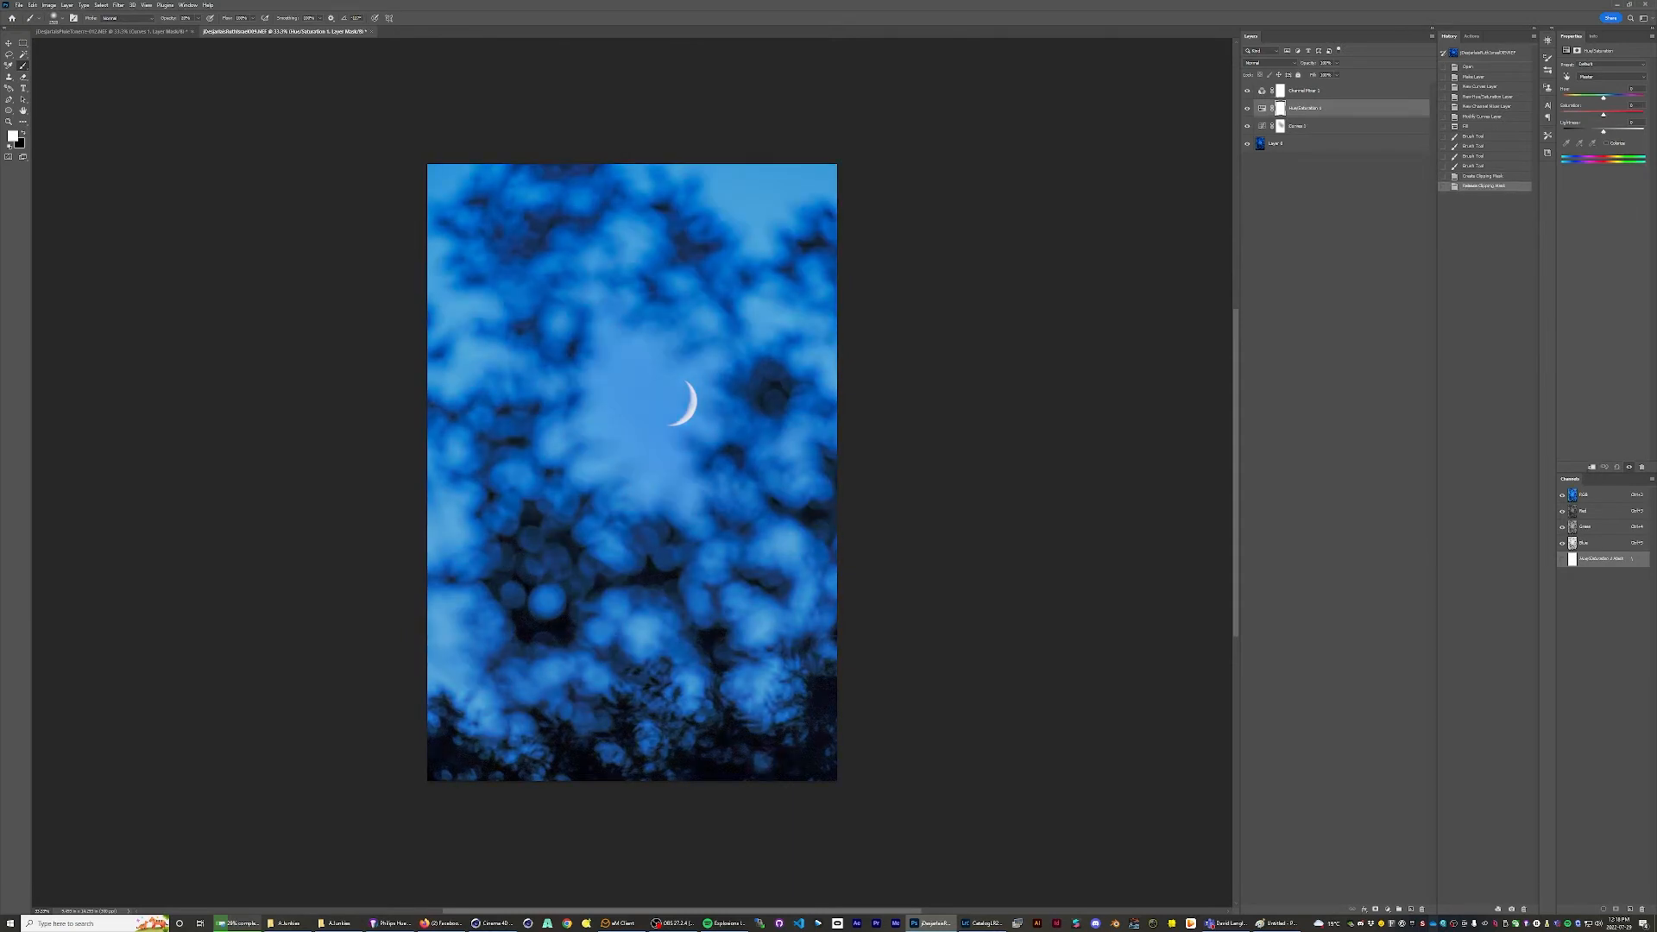
pyautogui.click(1281, 108)
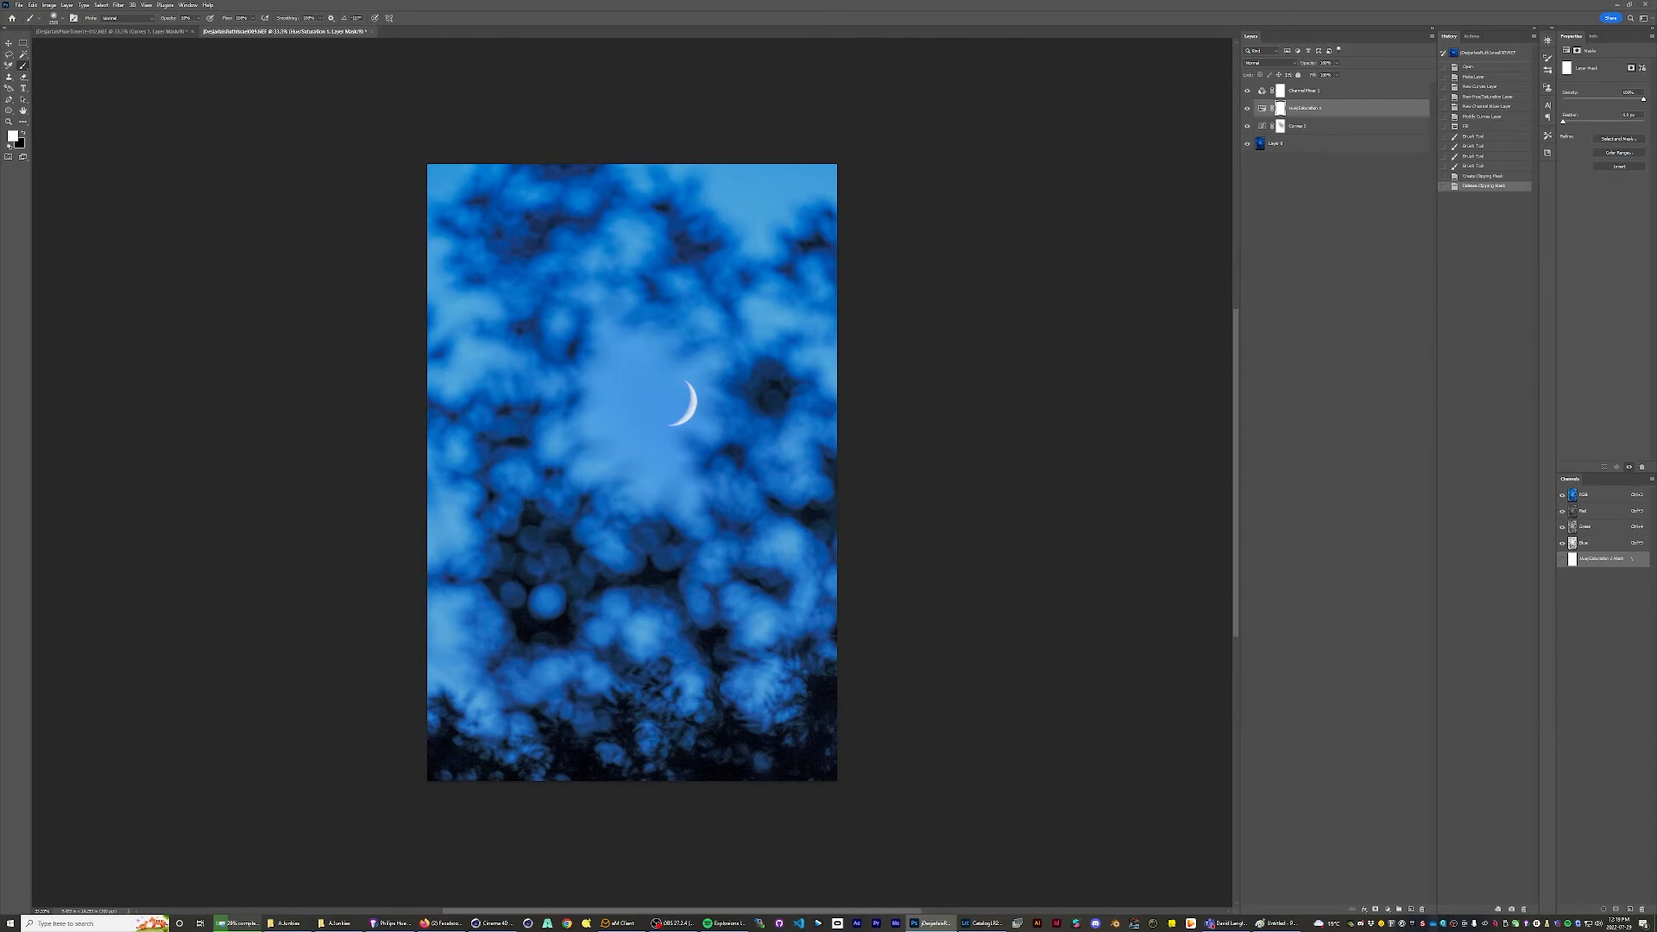
pyautogui.click(1262, 107)
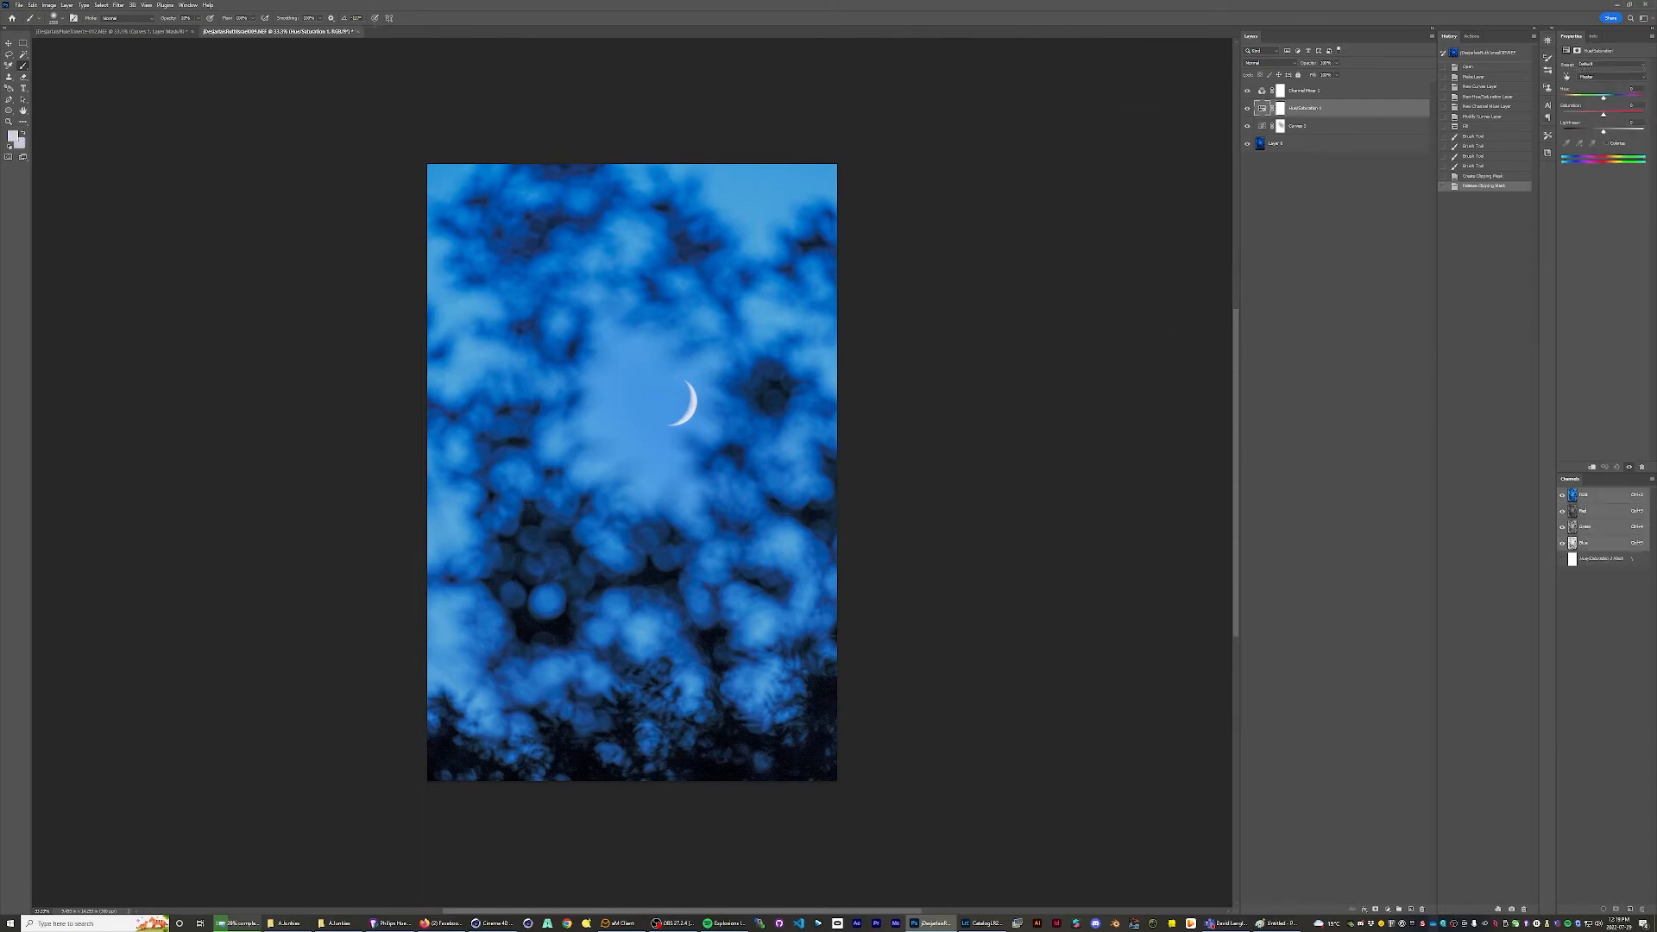
pyautogui.moveTo(1604, 114)
pyautogui.mouseDown()
pyautogui.moveTo(1627, 115)
pyautogui.moveTo(1610, 97)
pyautogui.moveTo(1624, 97)
pyautogui.mouseUp()
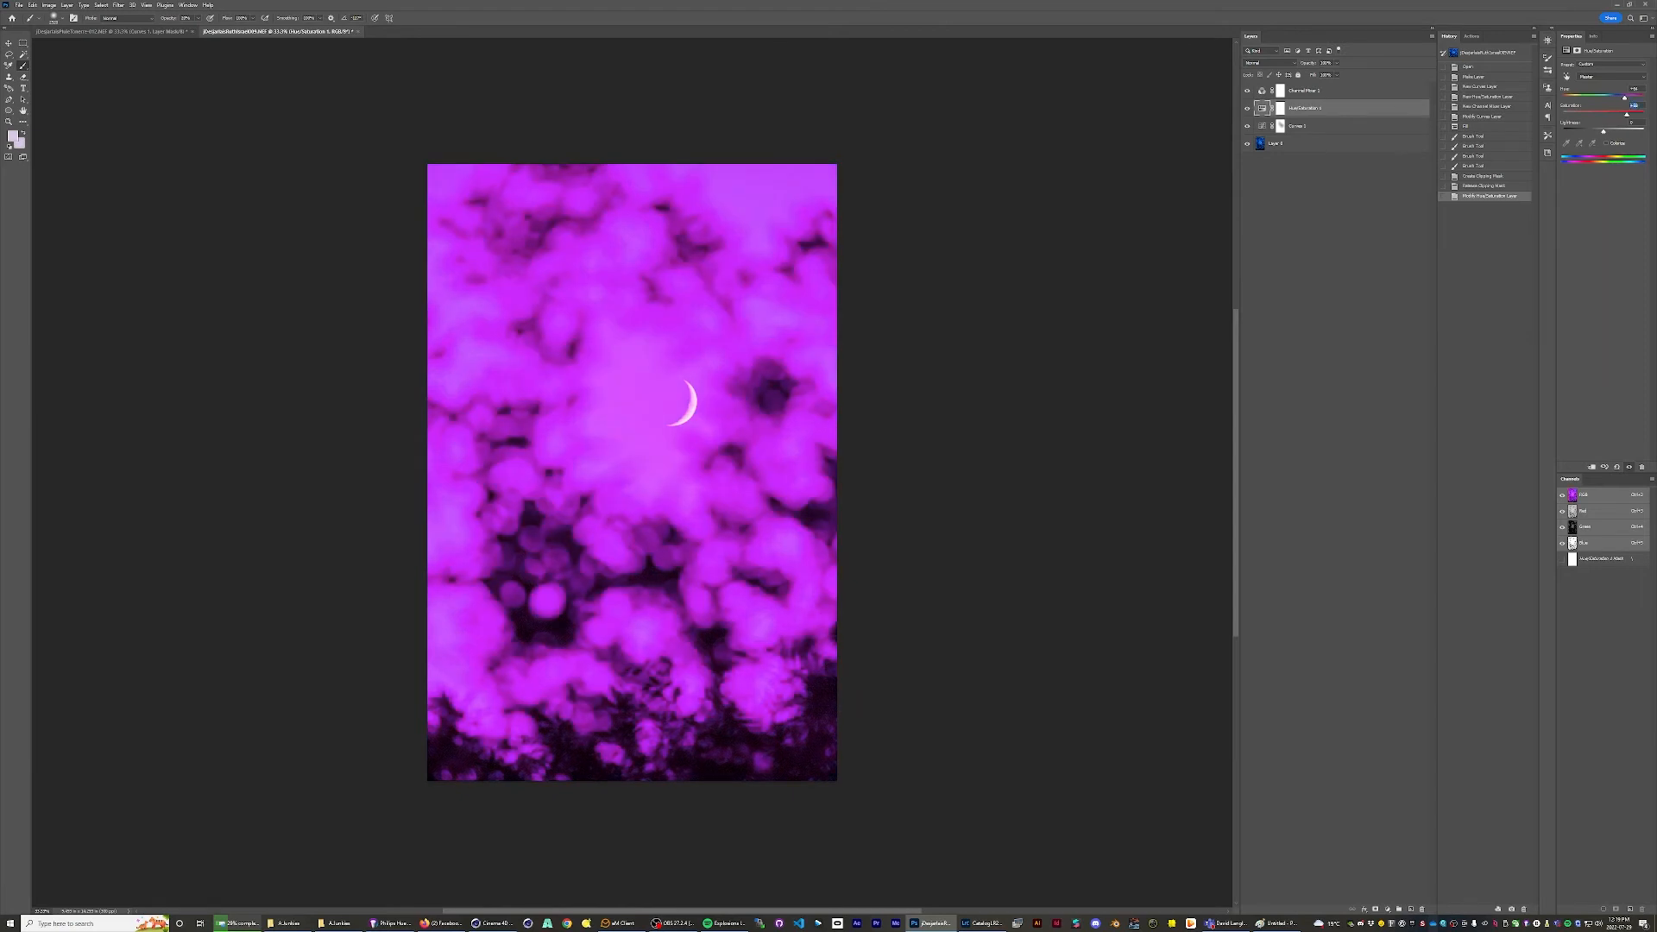
pyautogui.write('0')
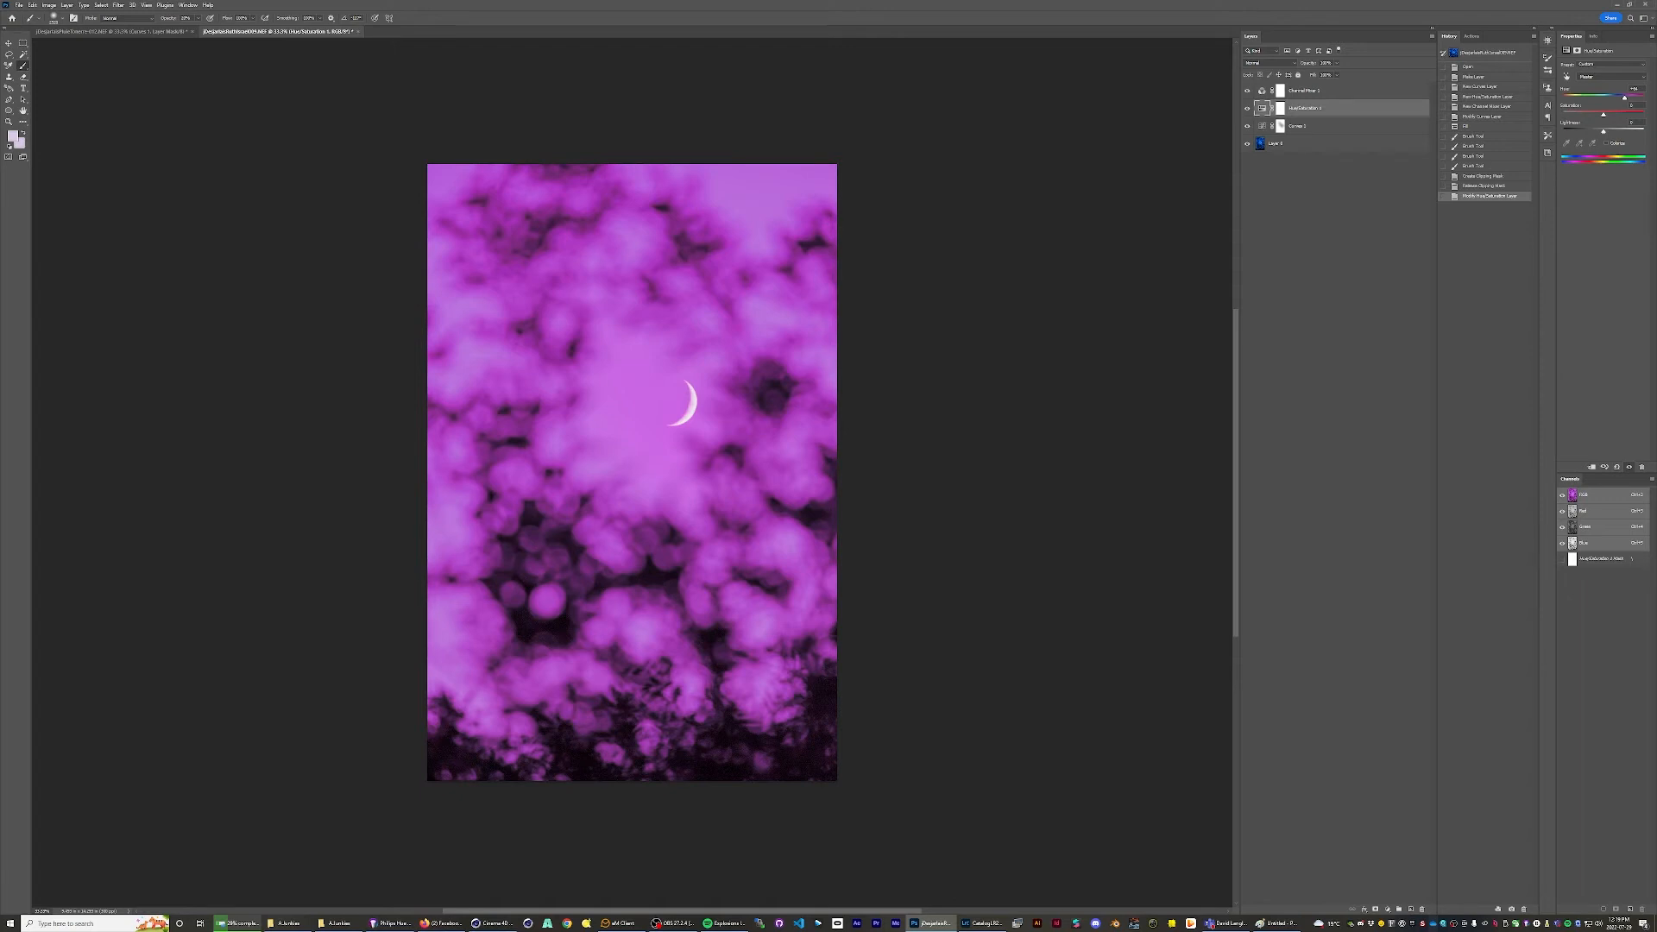
pyautogui.hotkey('ctrl', '\\')
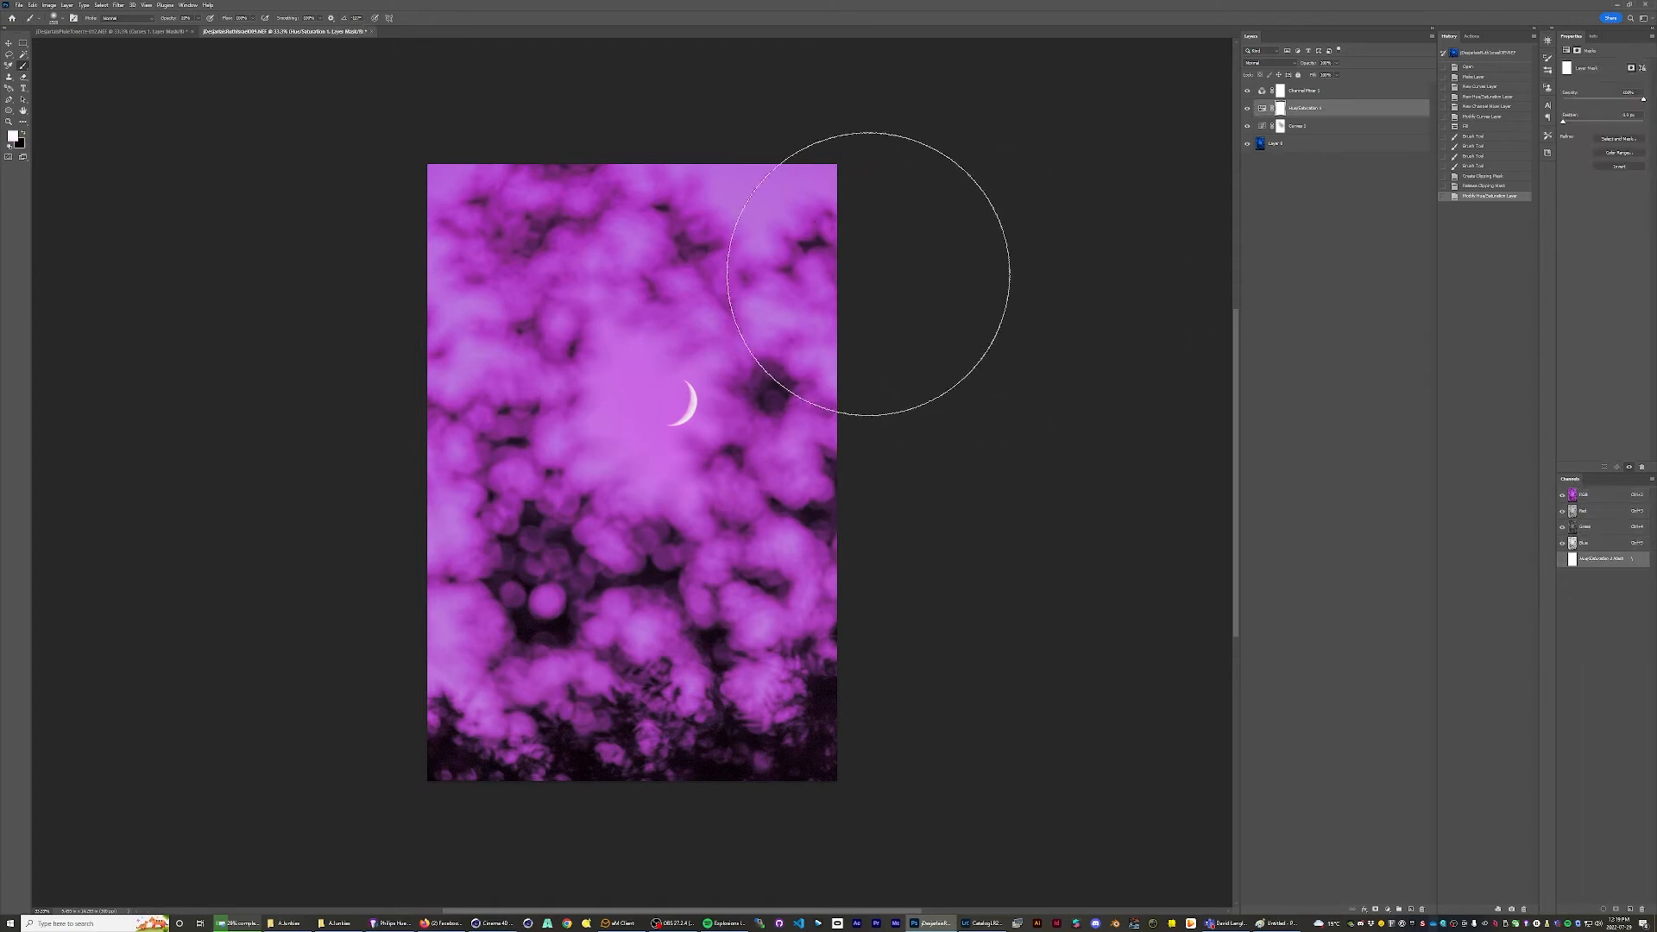
# - Fill the Hue/Saturation mask black, test brushing glow around the moon, then refill it black
pyautogui.hotkey('ctrl', 'BackSpace')
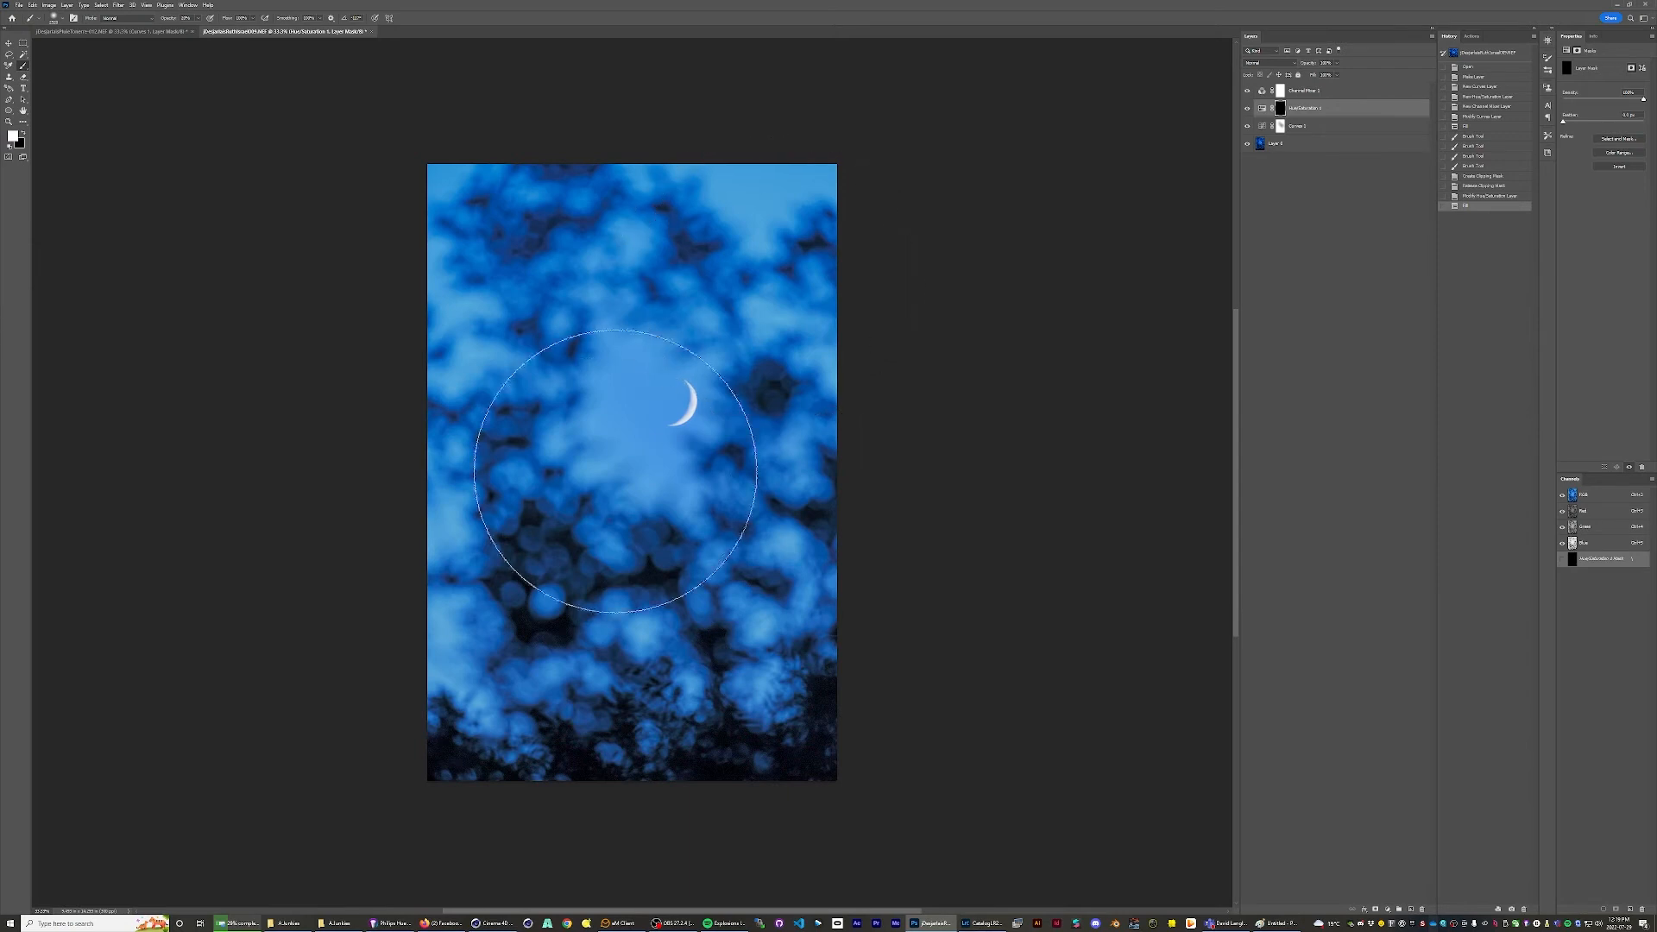
pyautogui.click(652, 416)
pyautogui.click(652, 416)
pyautogui.click(652, 416)
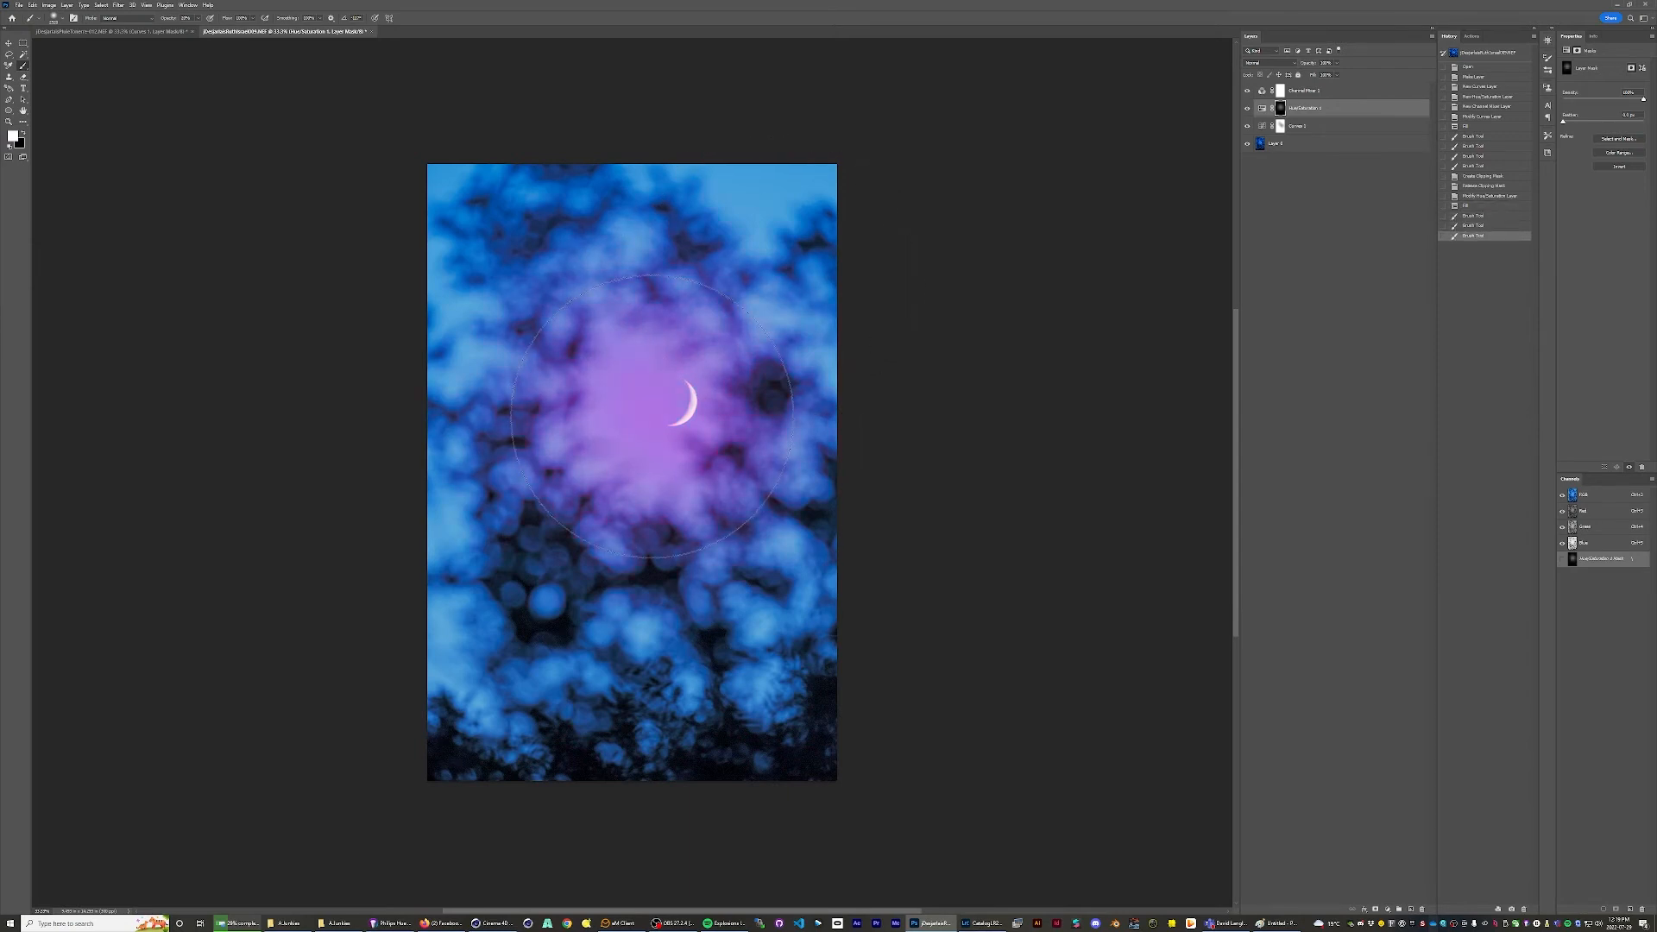
pyautogui.click(652, 416)
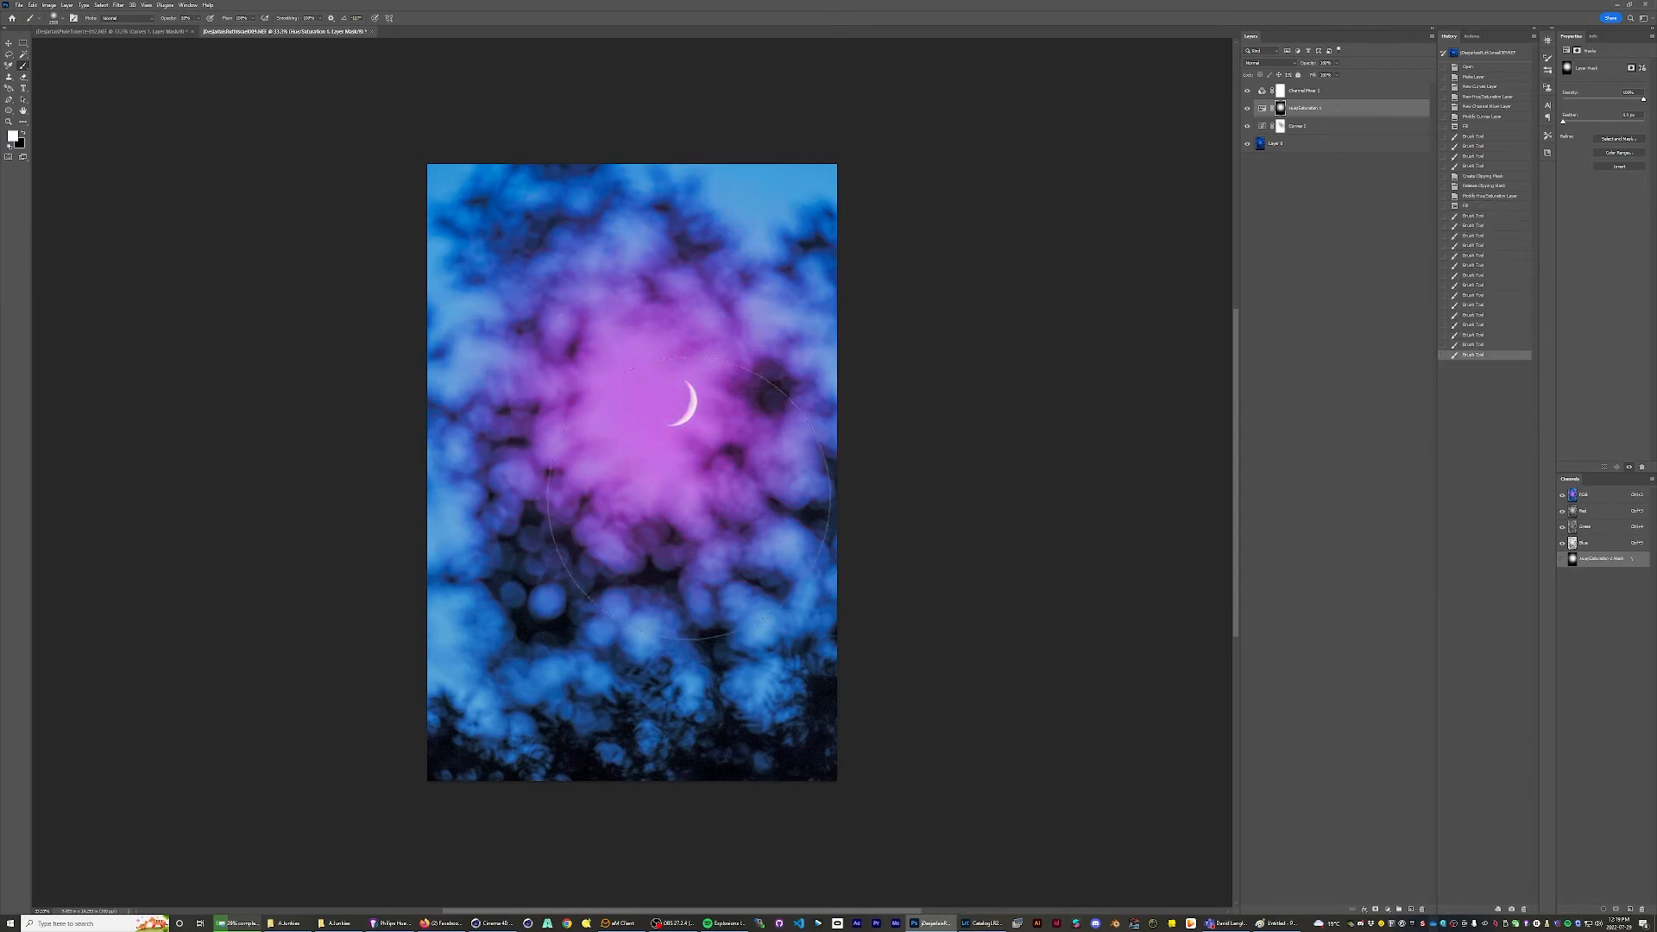
pyautogui.hotkey('ctrl', 'z')
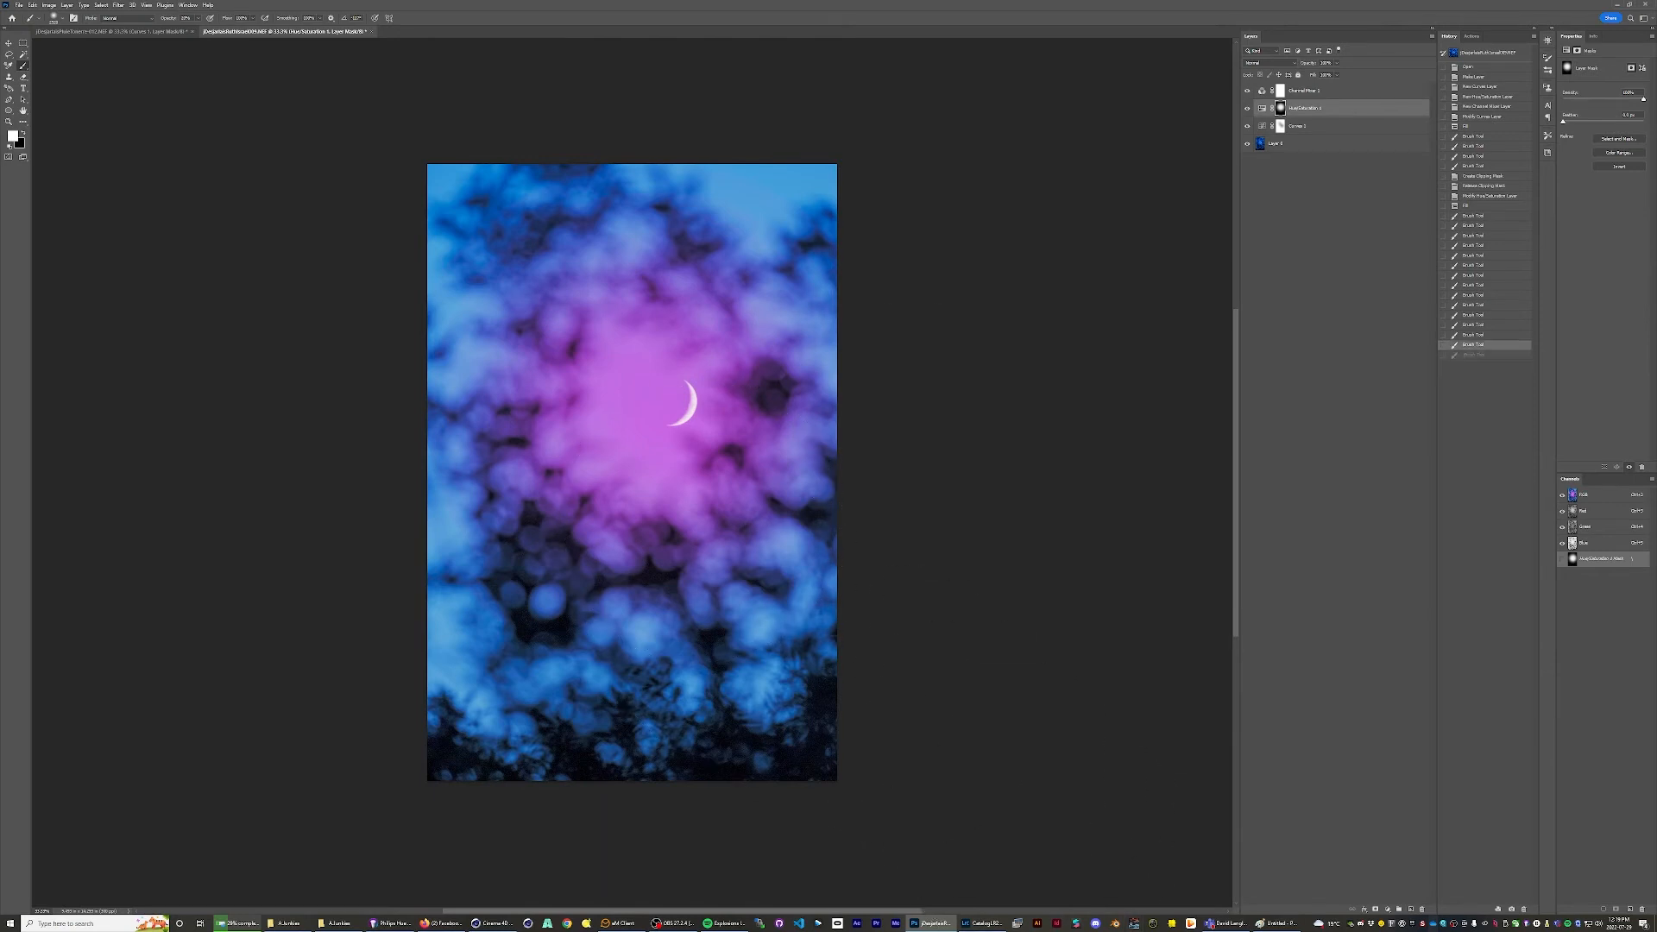
pyautogui.hotkey('ctrl', 'BackSpace')
pyautogui.rightClick(1170, 135)
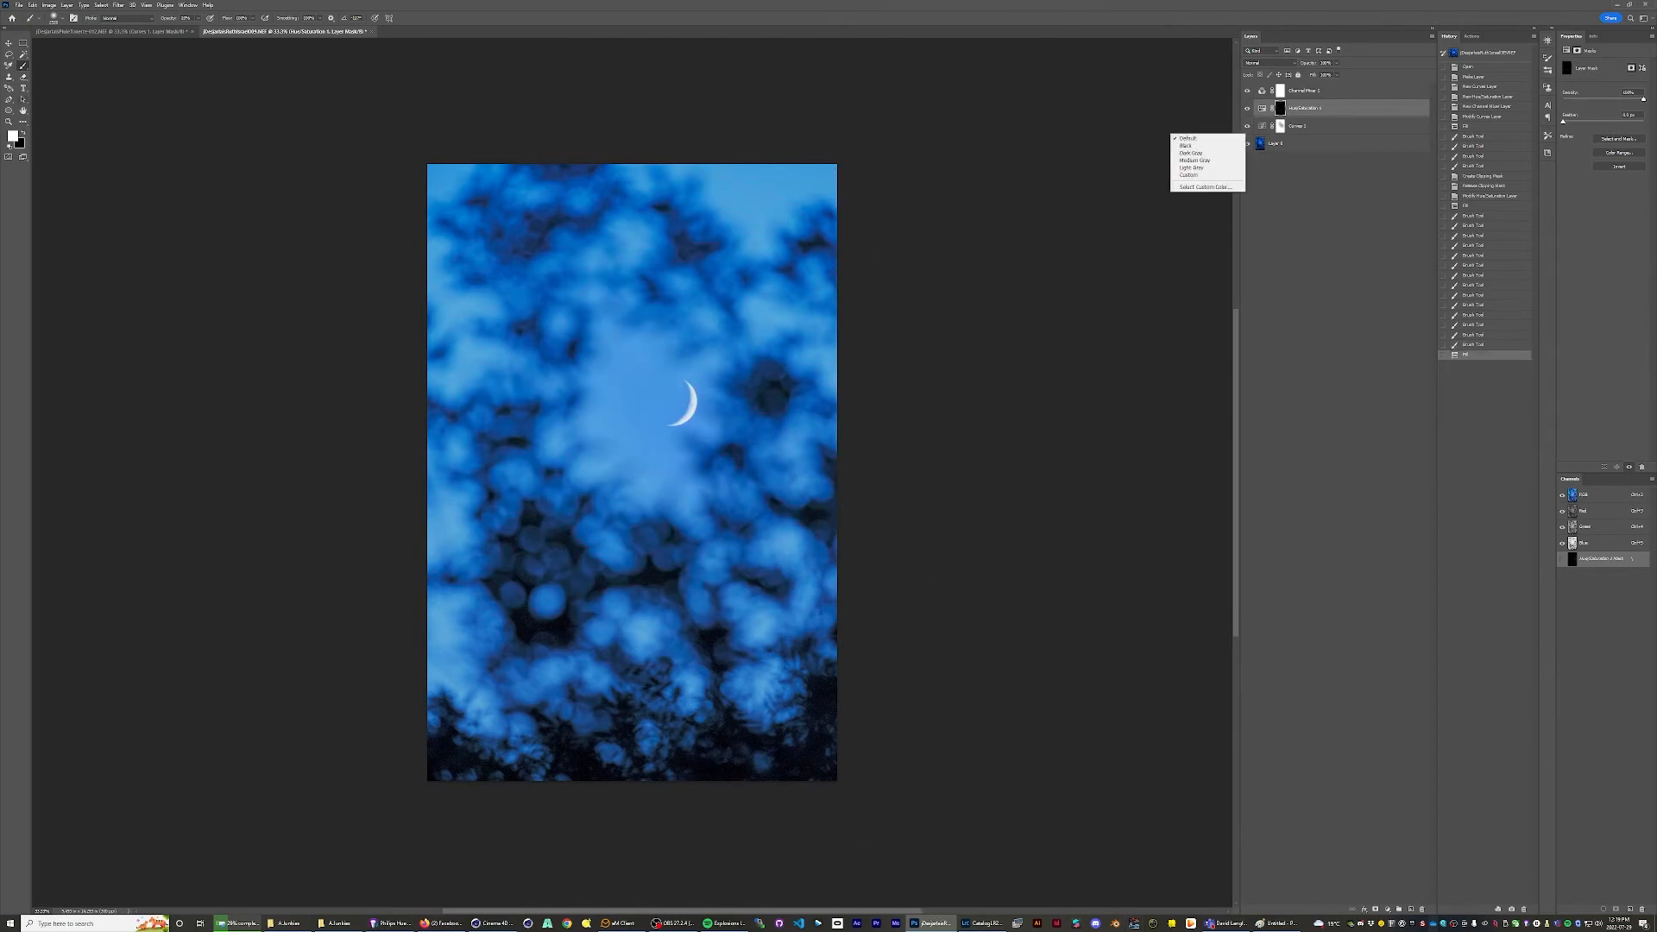
# - Draw reversed top-to-bottom gradients on the Hue/Saturation 1 mask and fit the image on screen
pyautogui.click(23, 121)
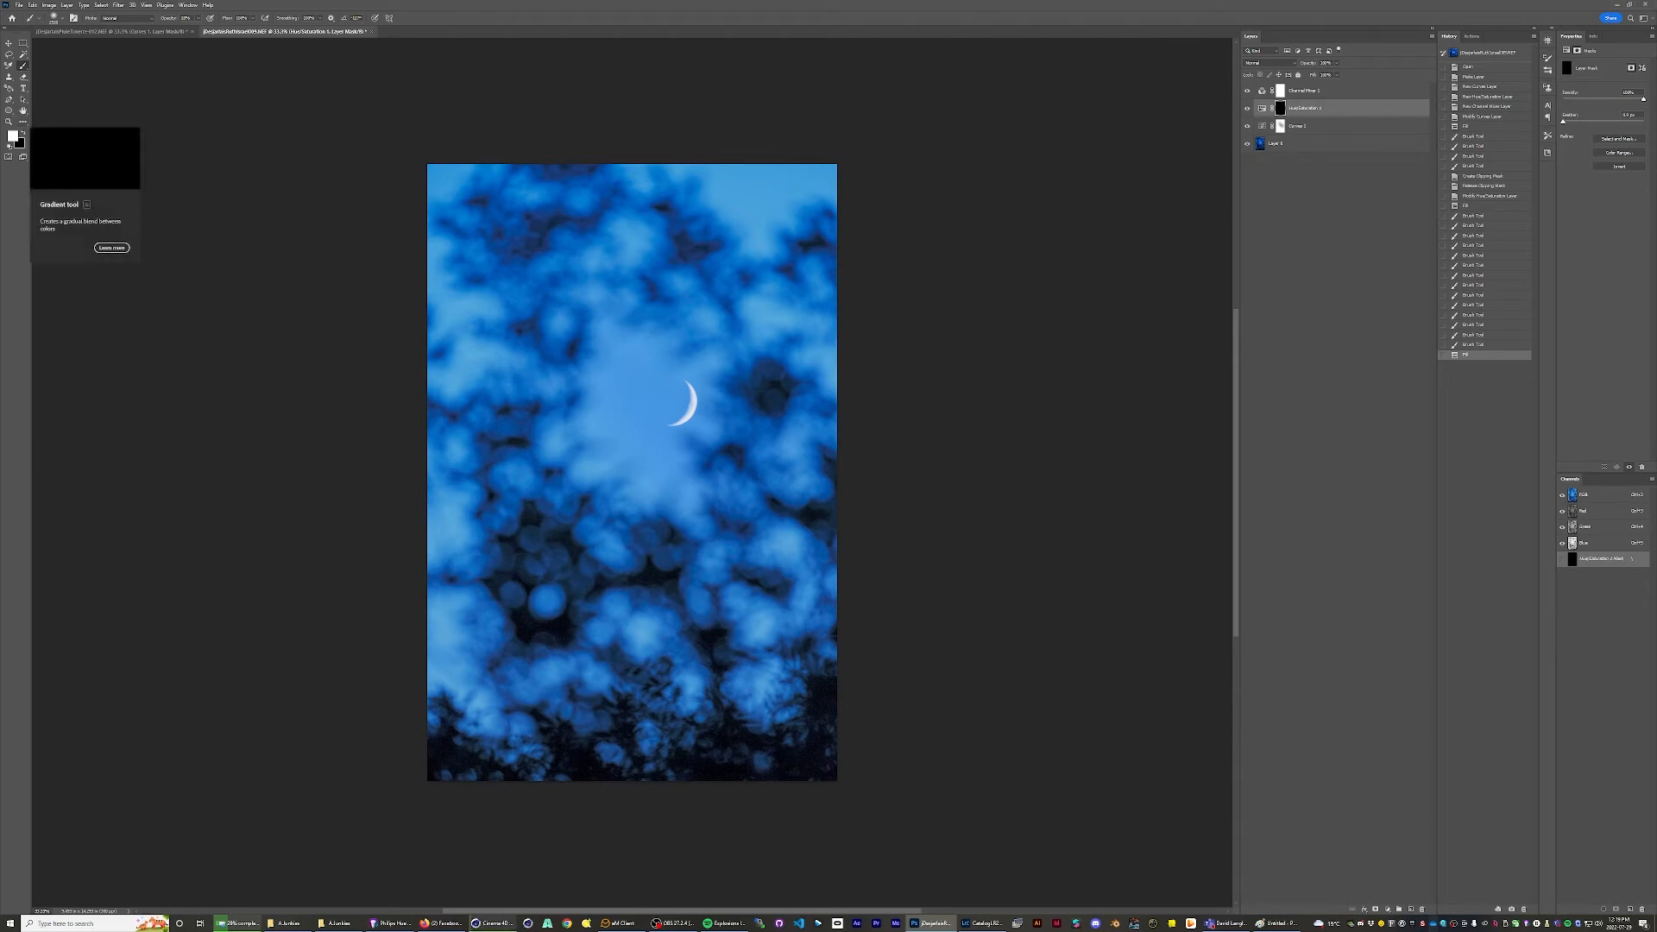
pyautogui.click(24, 121)
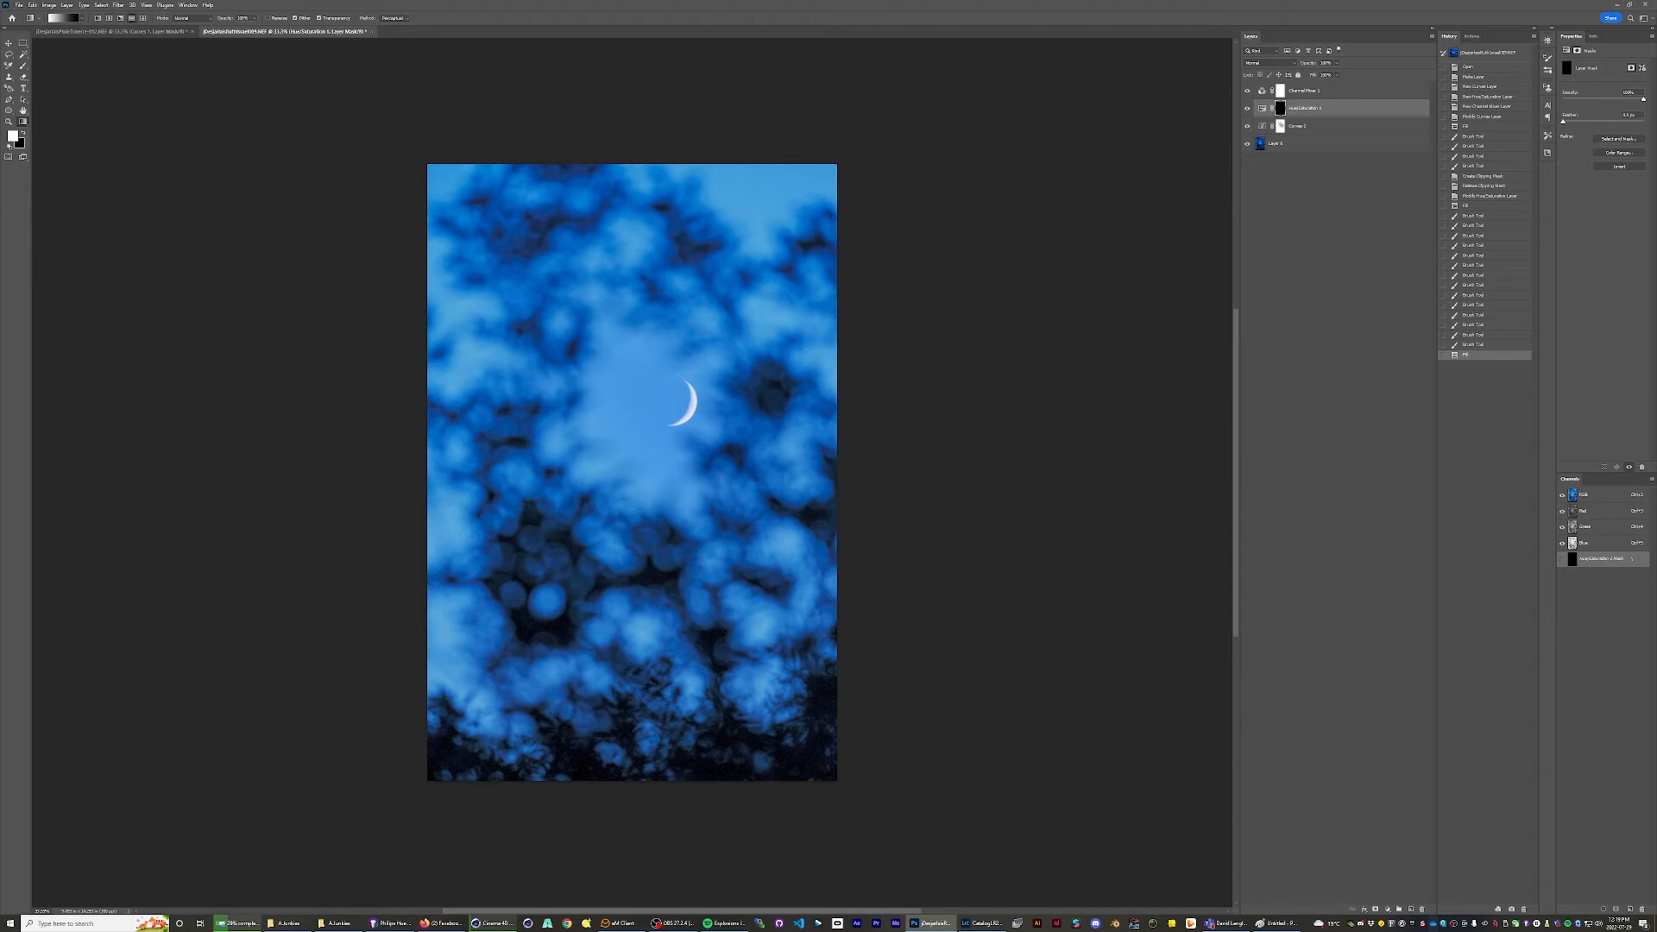
pyautogui.moveTo(671, 528)
pyautogui.mouseDown()
pyautogui.moveTo(671, 684)
pyautogui.moveTo(604, 679)
pyautogui.moveTo(749, 663)
pyautogui.mouseUp()
pyautogui.moveTo(787, 518); pyautogui.dragTo(671, 668)
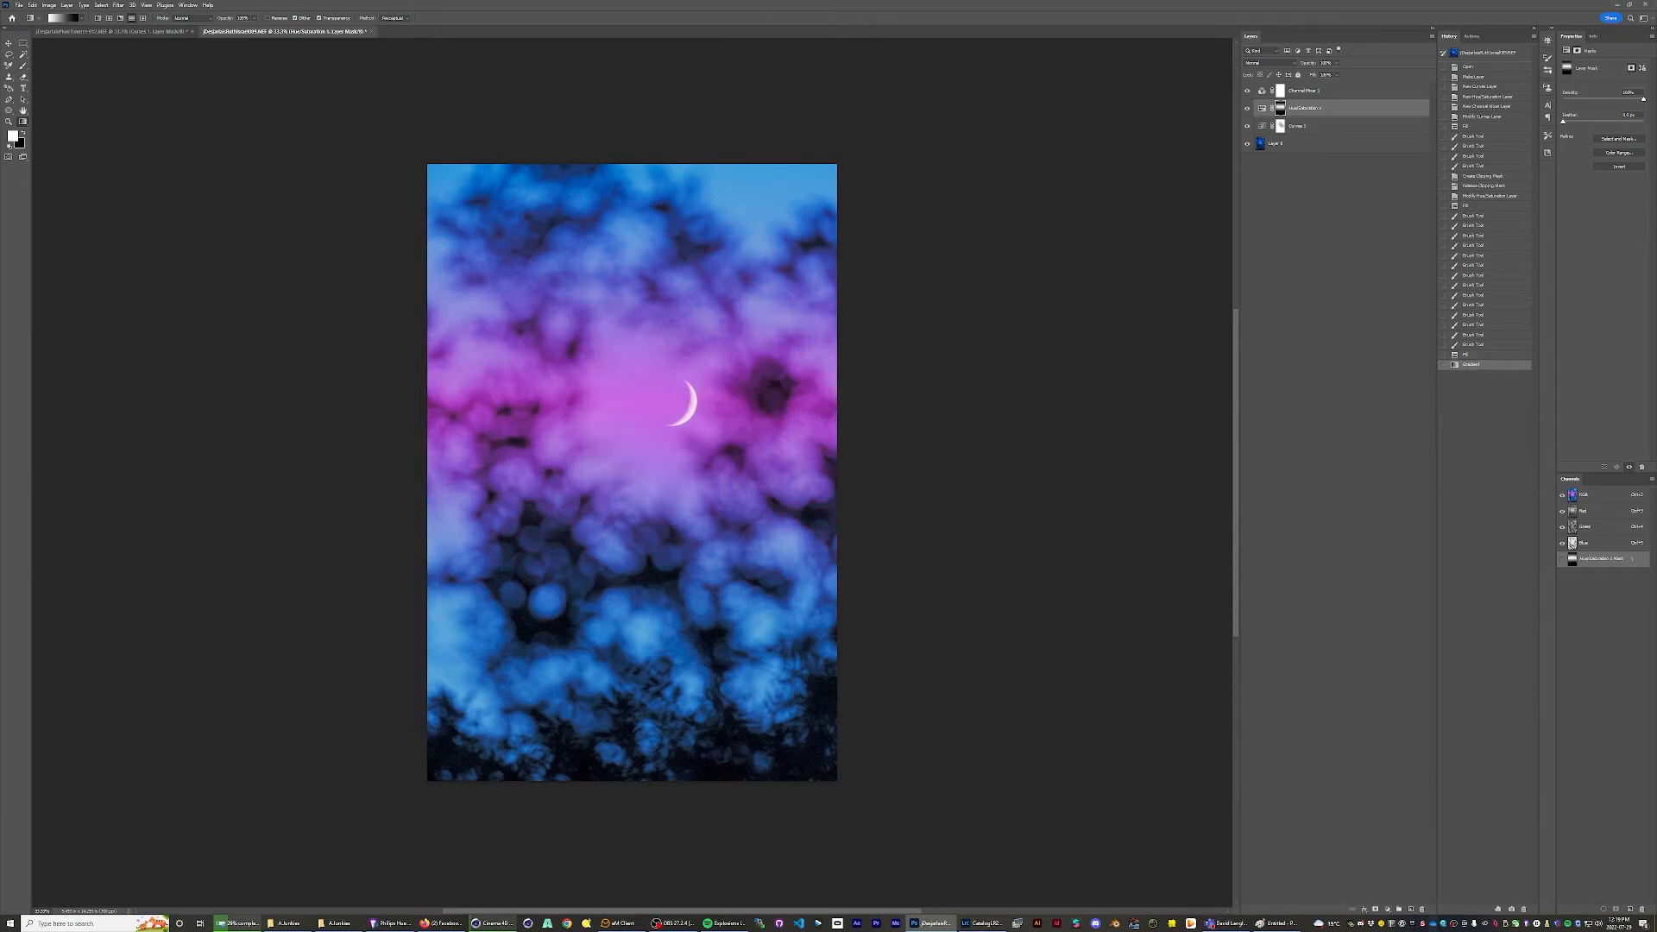
pyautogui.press('x')
pyautogui.moveTo(675, 406); pyautogui.dragTo(677, 730)
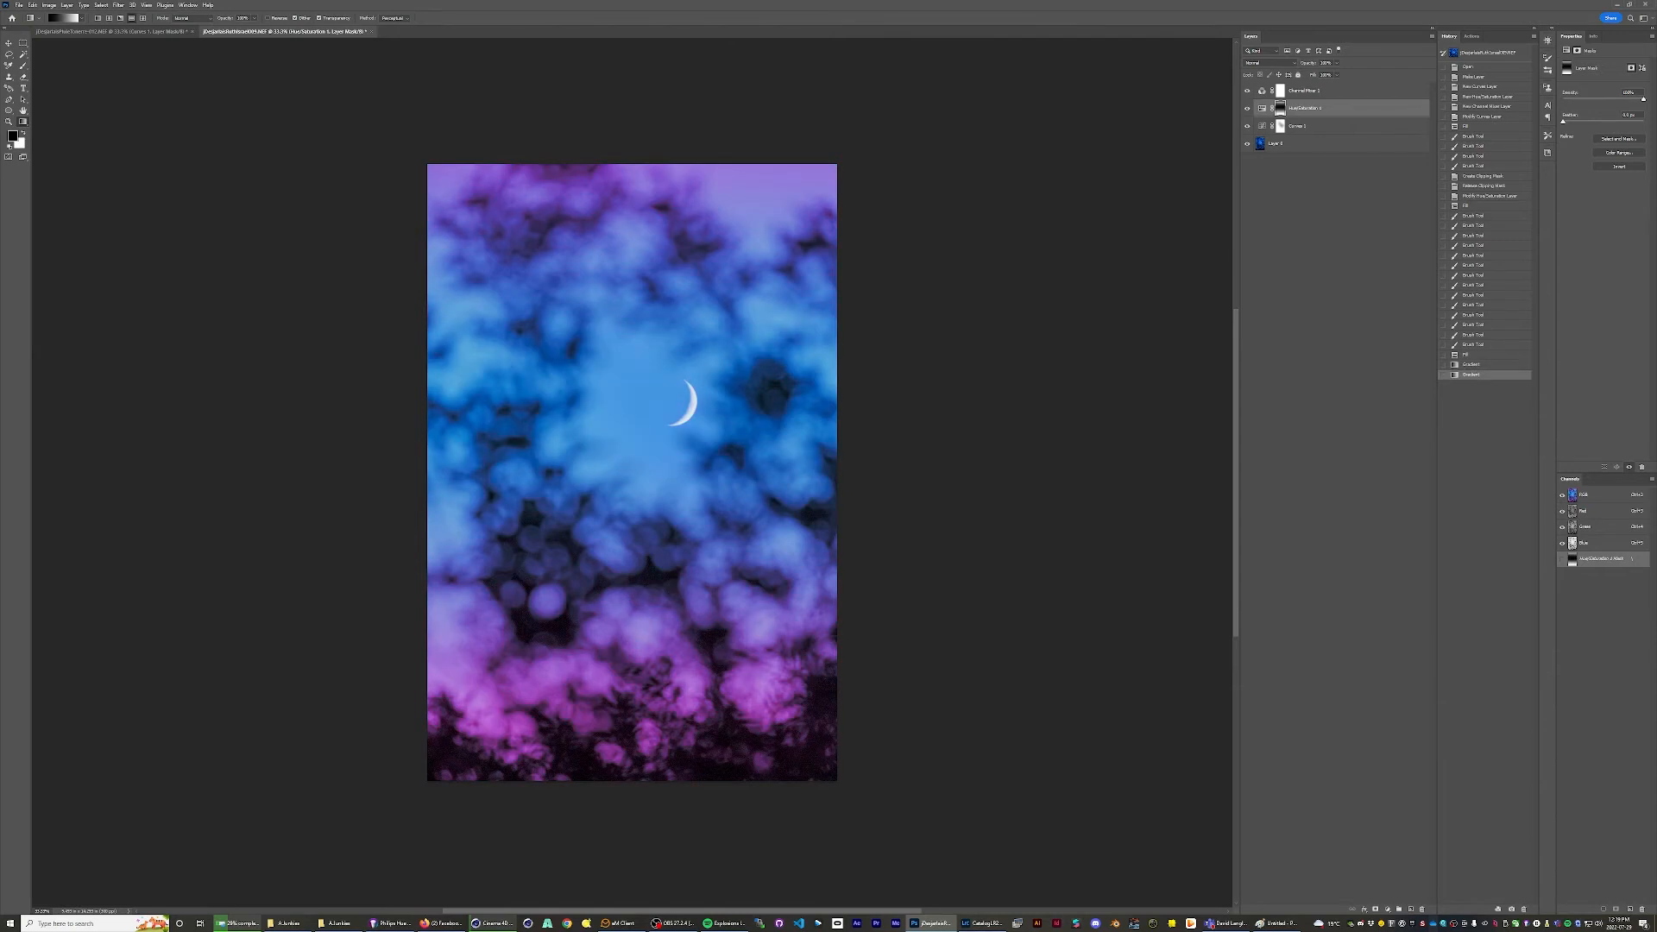
pyautogui.moveTo(670, 393); pyautogui.dragTo(671, 915)
pyautogui.hotkey('ctrl', '0')
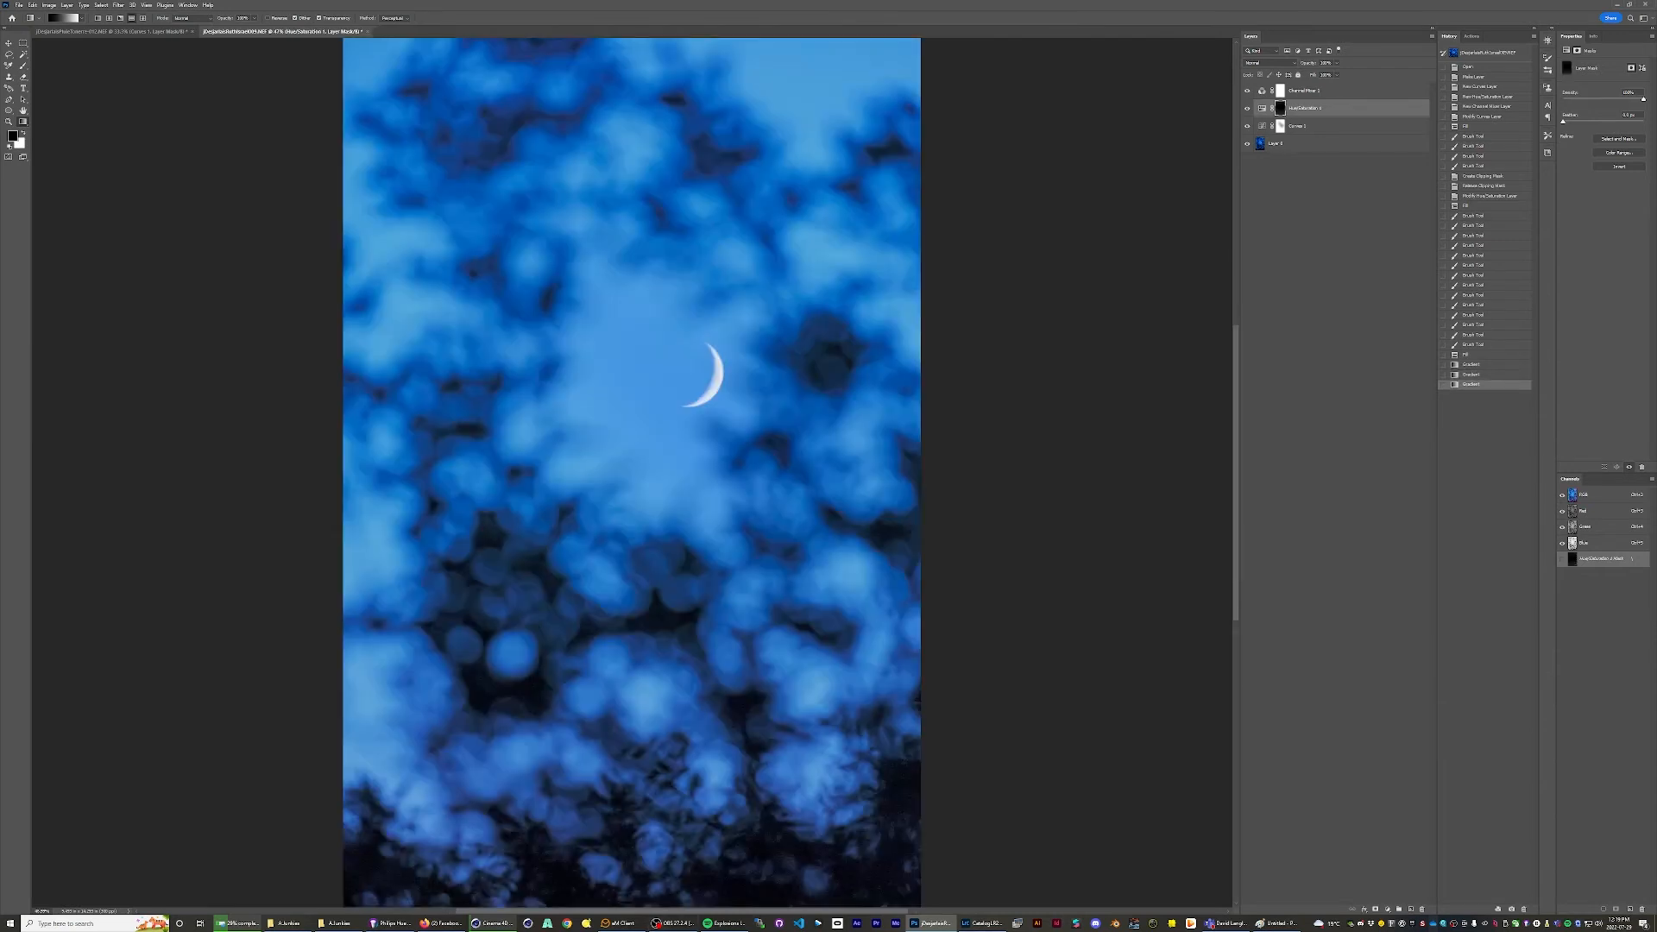
# - Redraw the downward mask gradient, then duplicate Hue/Saturation 1 and drag the copy's gradient upward
pyautogui.hotkey('ctrl', '-')
pyautogui.hotkey('ctrl', '-')
pyautogui.hotkey('ctrl', '-')
pyautogui.hotkey('ctrl', '-')
pyautogui.hotkey('ctrl', '-')
pyautogui.hotkey('ctrl', '-')
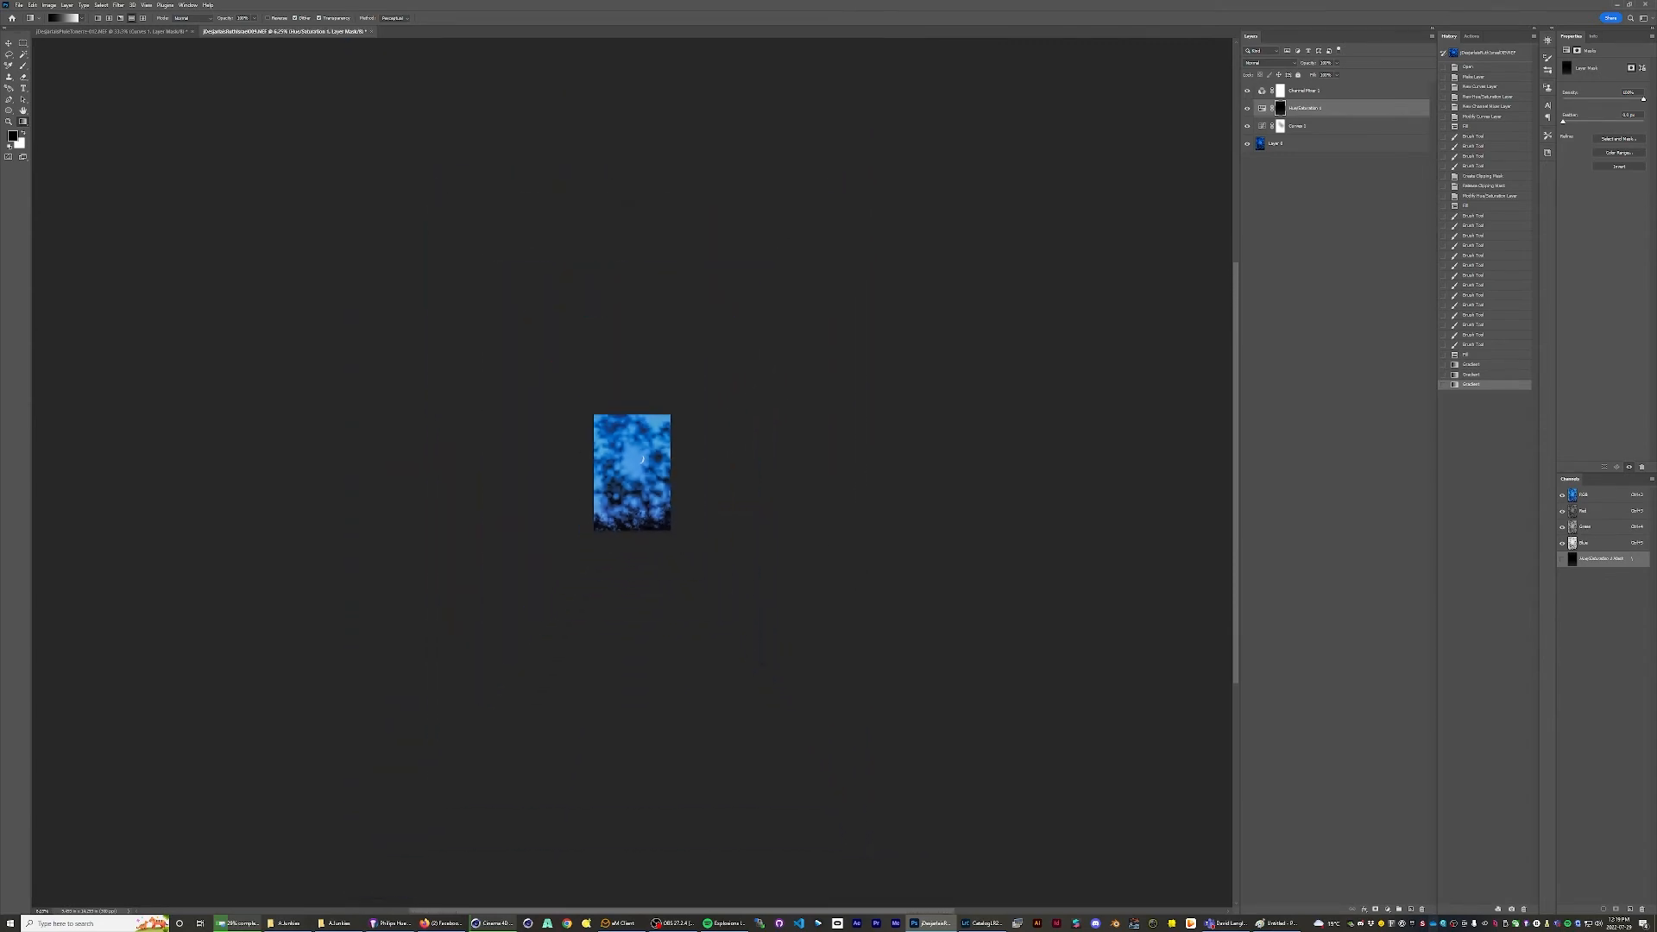
pyautogui.moveTo(639, 458); pyautogui.dragTo(639, 517)
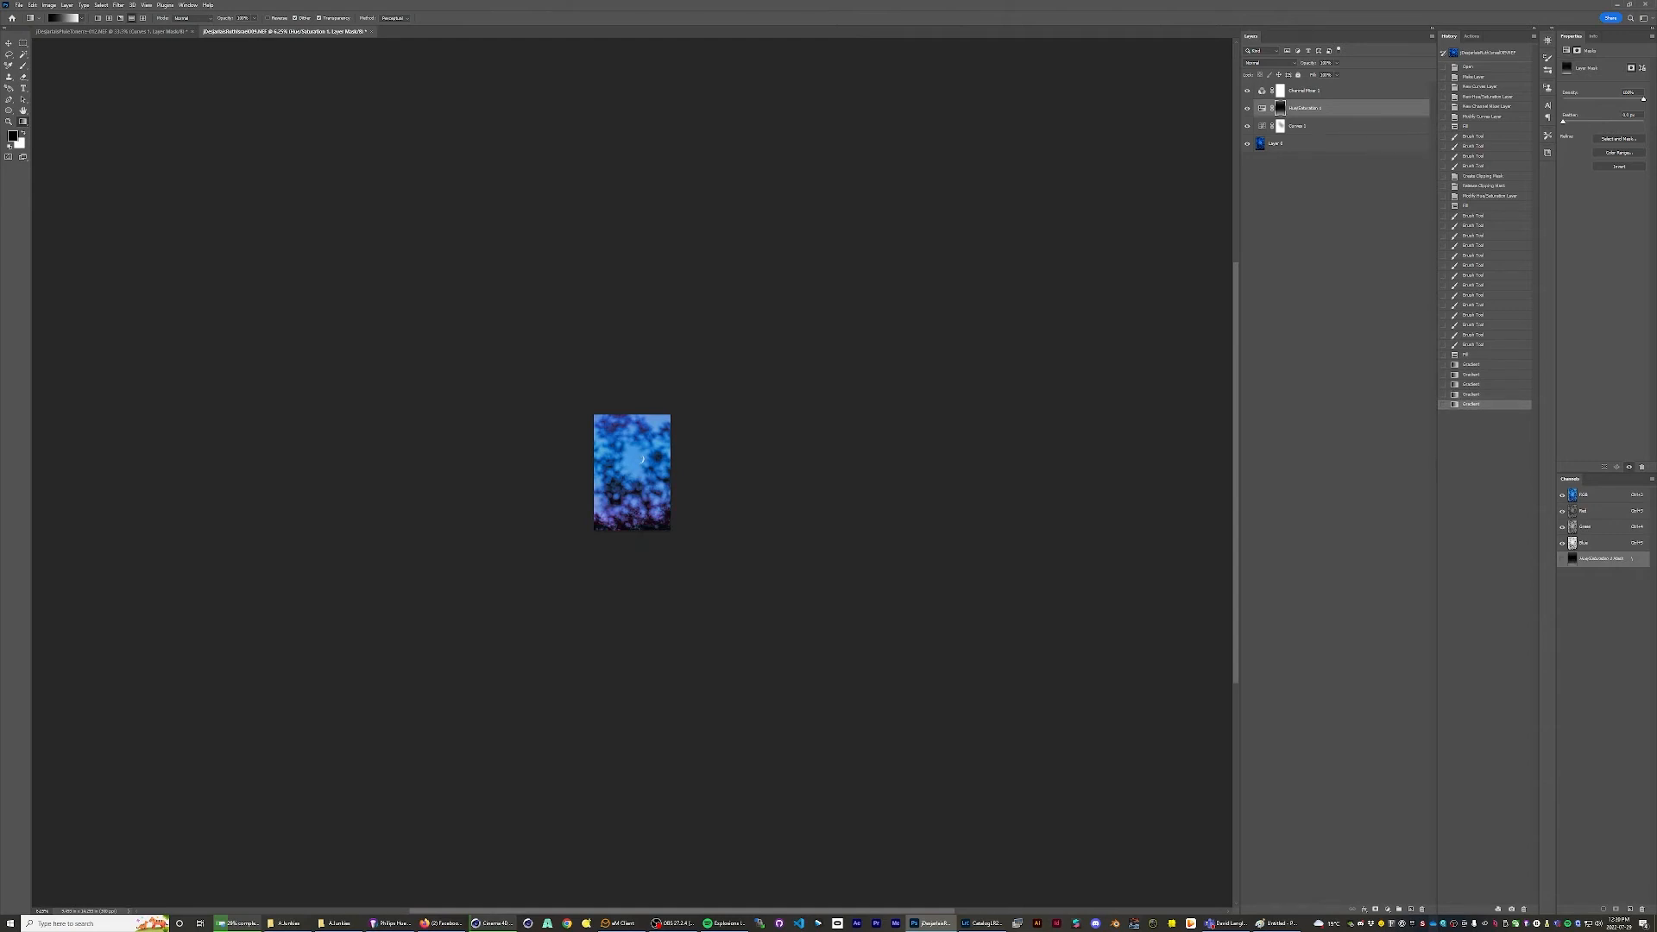
pyautogui.moveTo(640, 458); pyautogui.dragTo(641, 459)
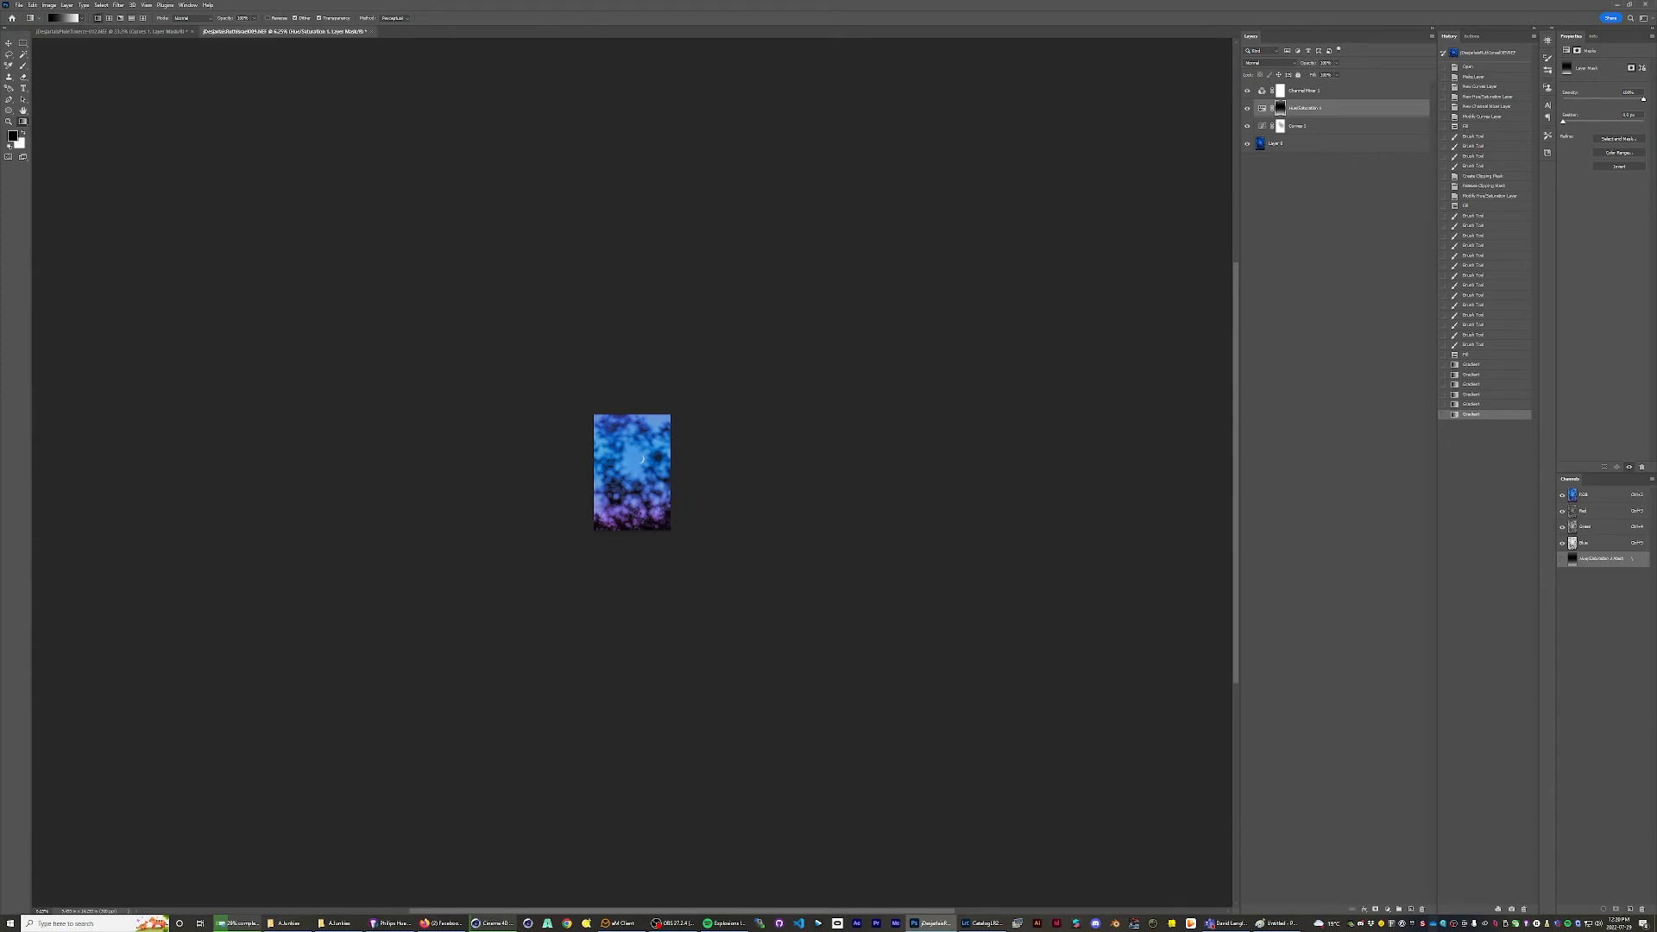
pyautogui.moveTo(640, 460)
pyautogui.mouseDown()
pyautogui.moveTo(640, 575)
pyautogui.moveTo(640, 460)
pyautogui.mouseUp()
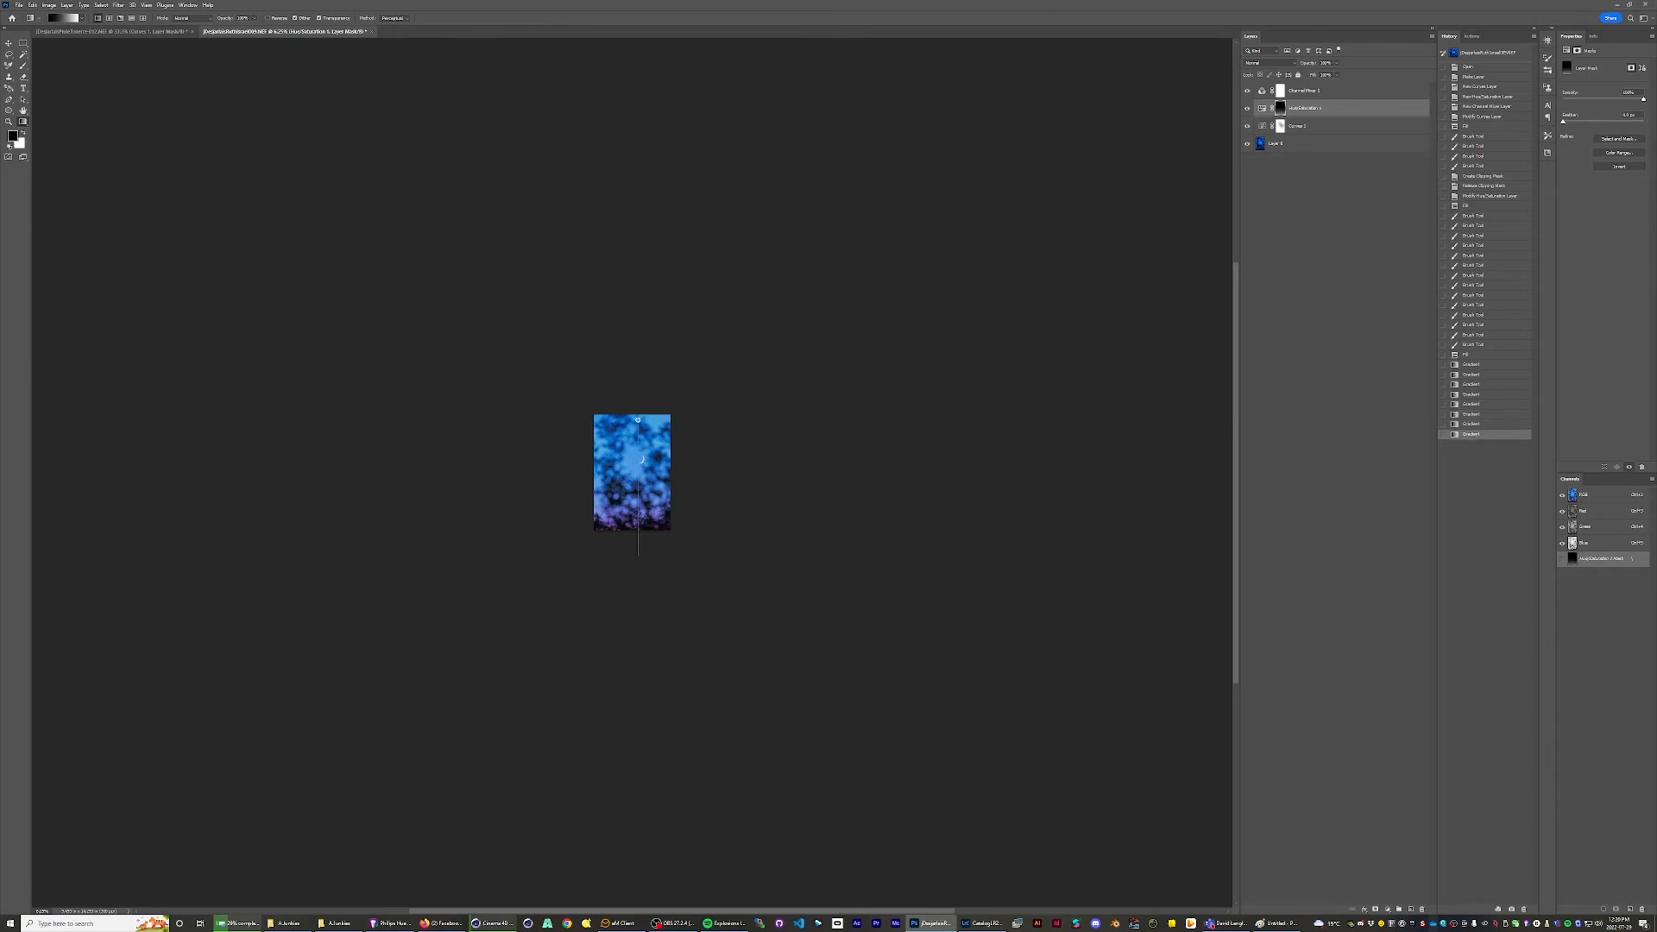
pyautogui.moveTo(638, 555); pyautogui.dragTo(637, 555)
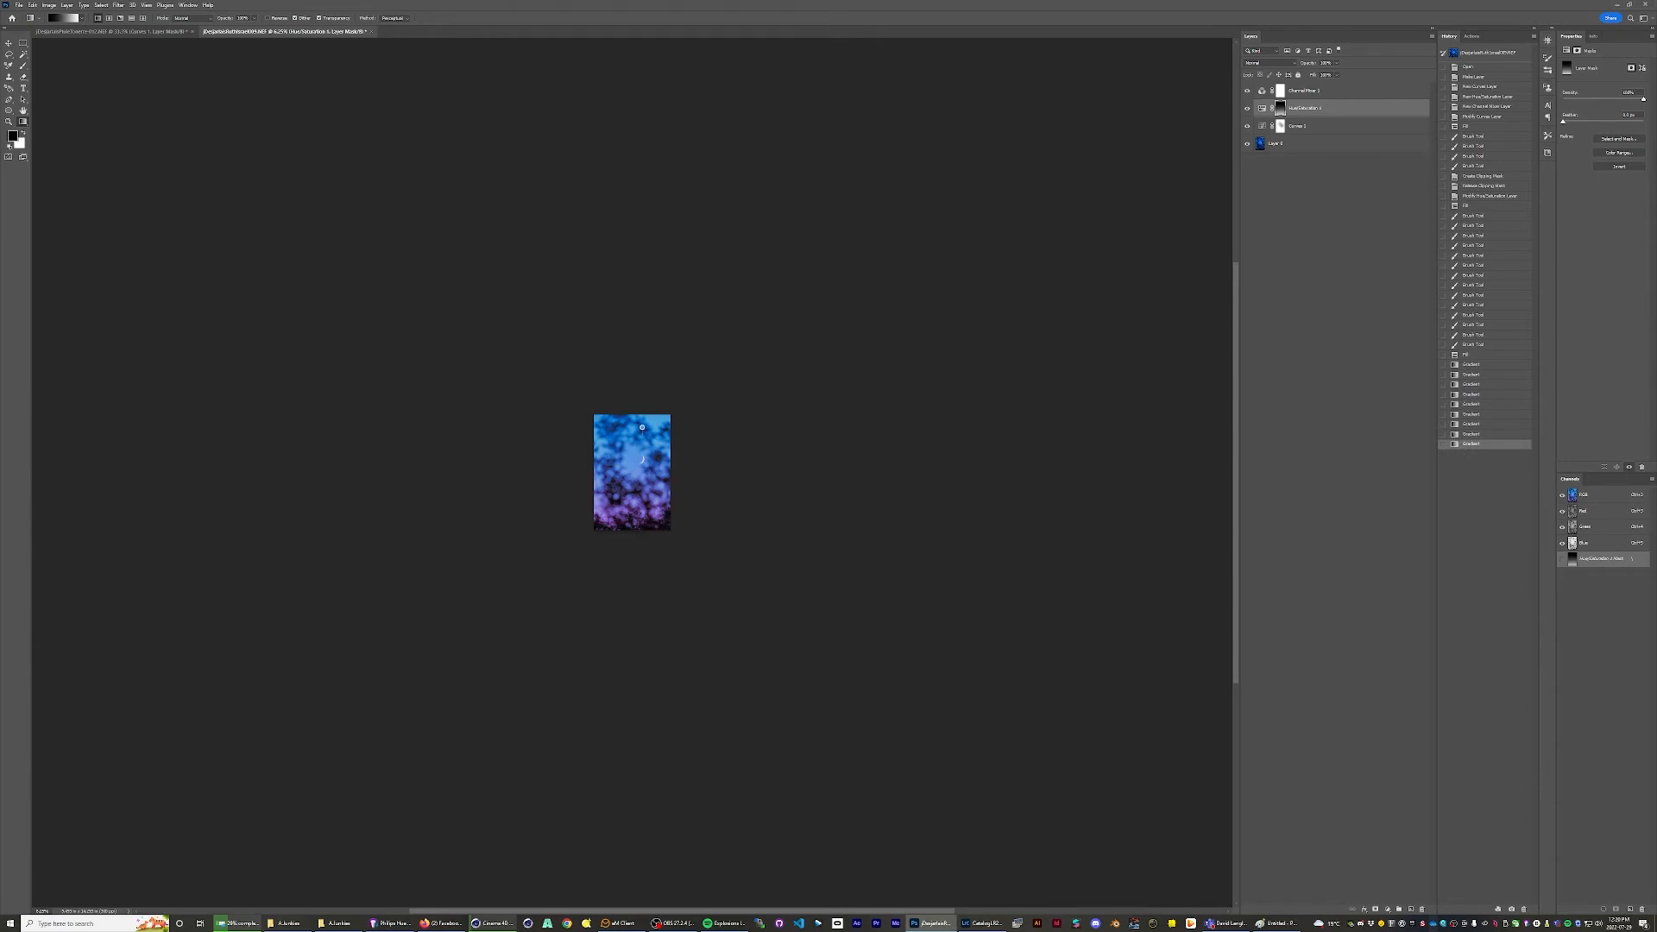
pyautogui.moveTo(642, 529); pyautogui.dragTo(642, 528)
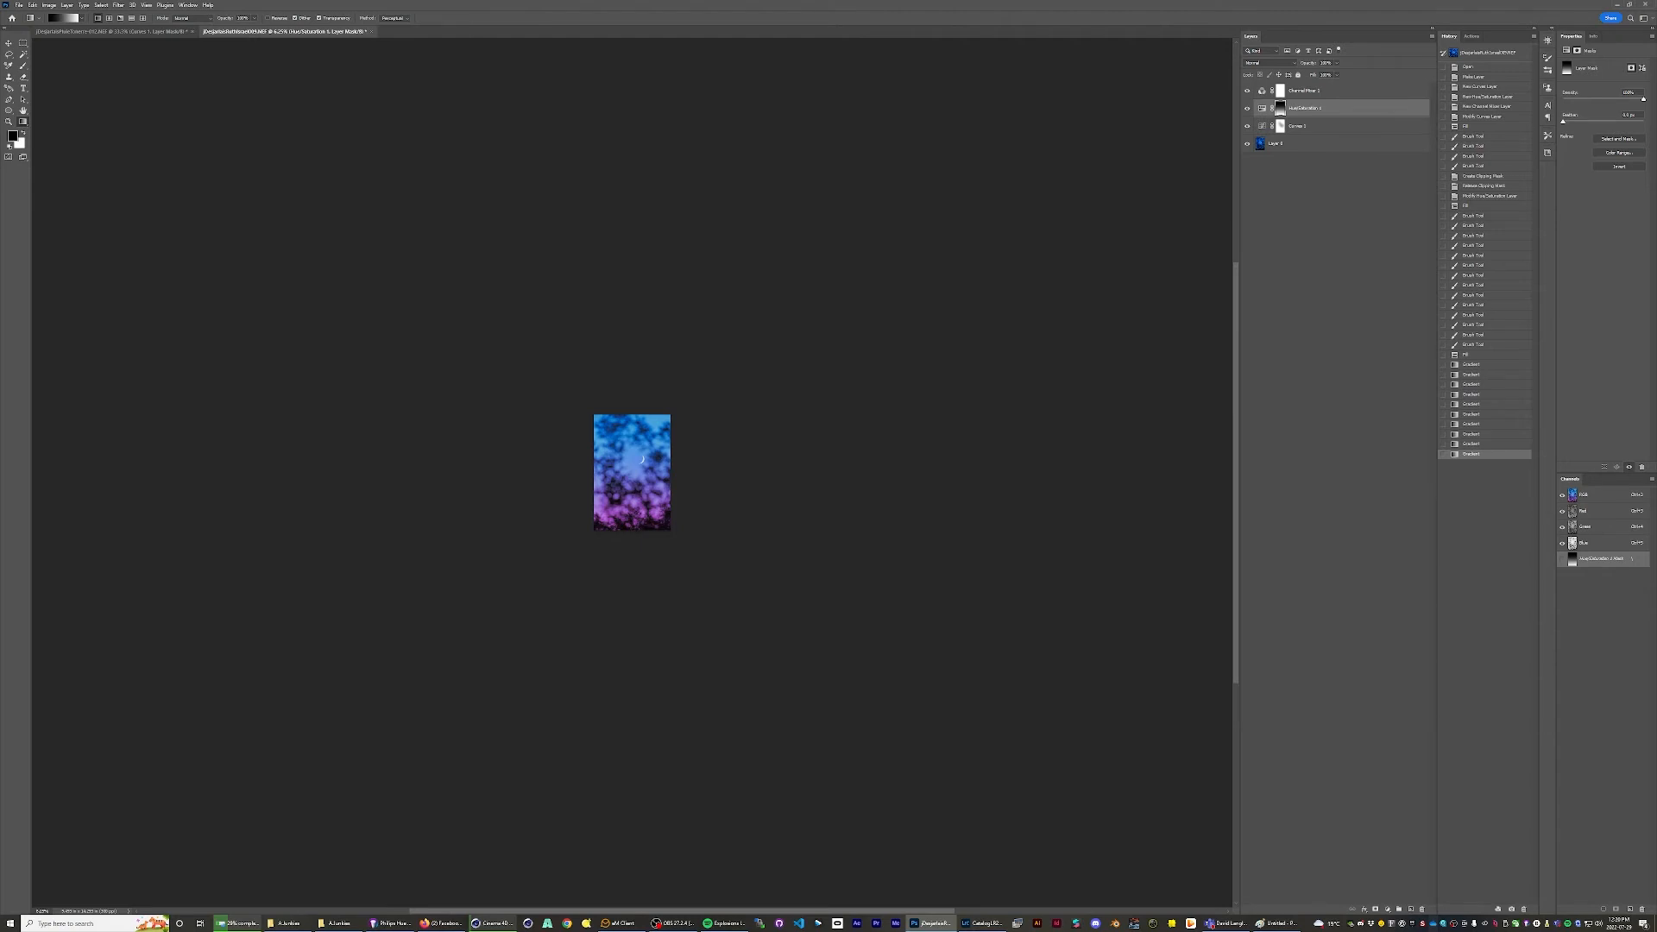
pyautogui.moveTo(638, 419); pyautogui.dragTo(639, 505)
pyautogui.moveTo(638, 570); pyautogui.dragTo(638, 570)
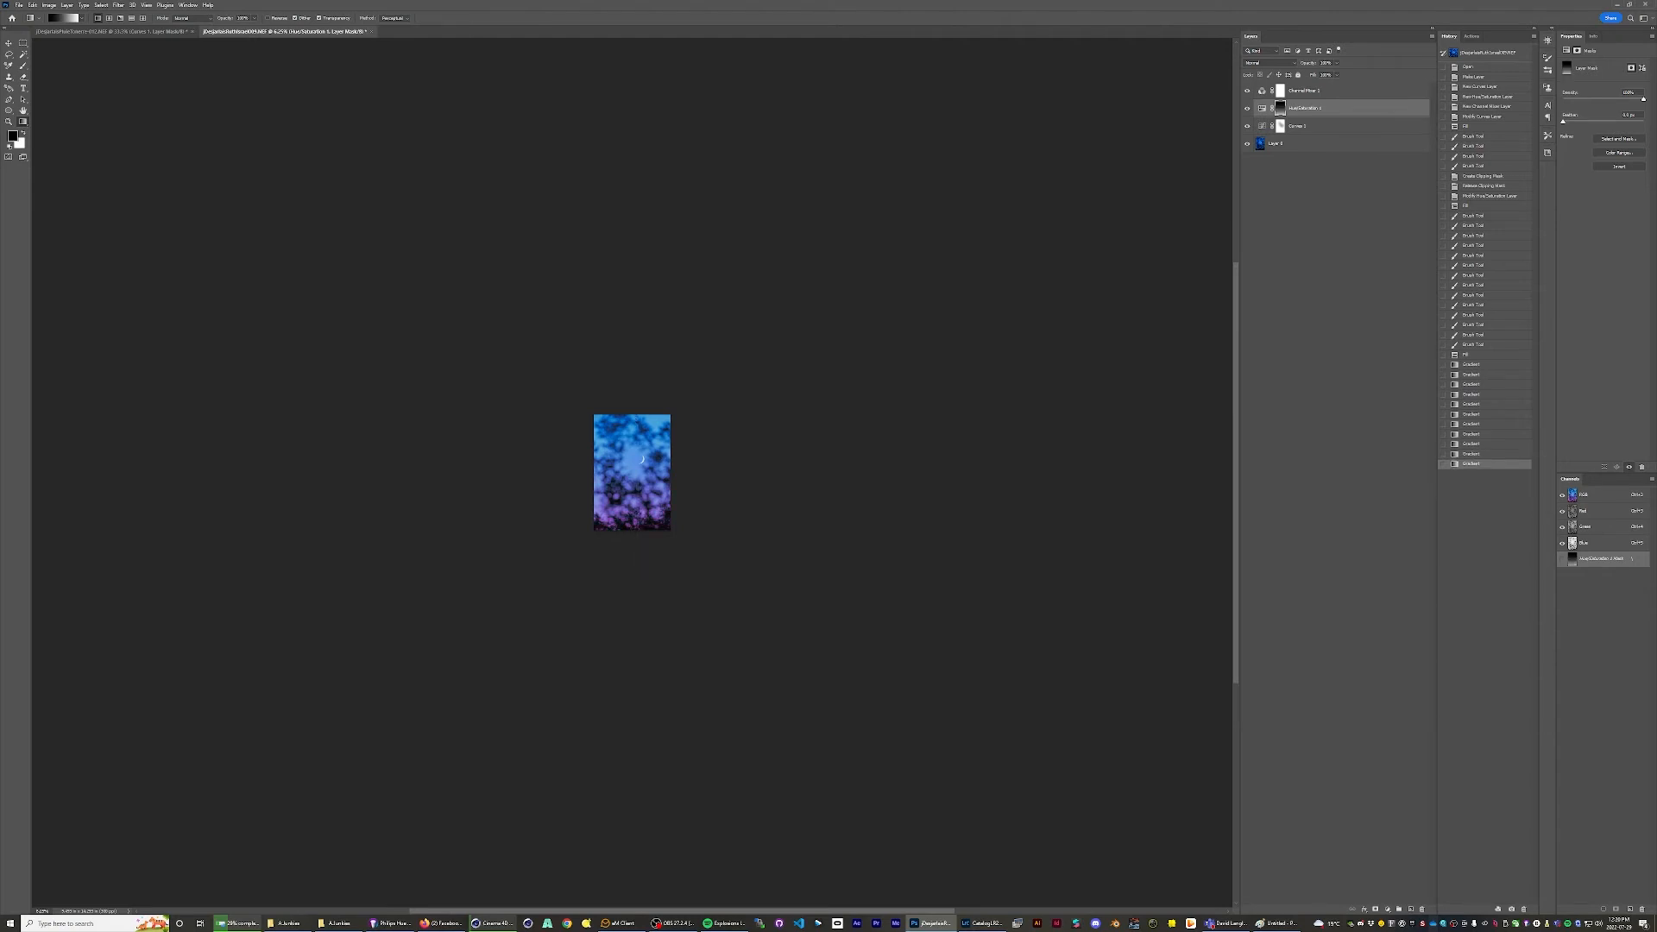
pyautogui.hotkey('ctrl', 'j')
pyautogui.moveTo(636, 493); pyautogui.dragTo(636, 378)
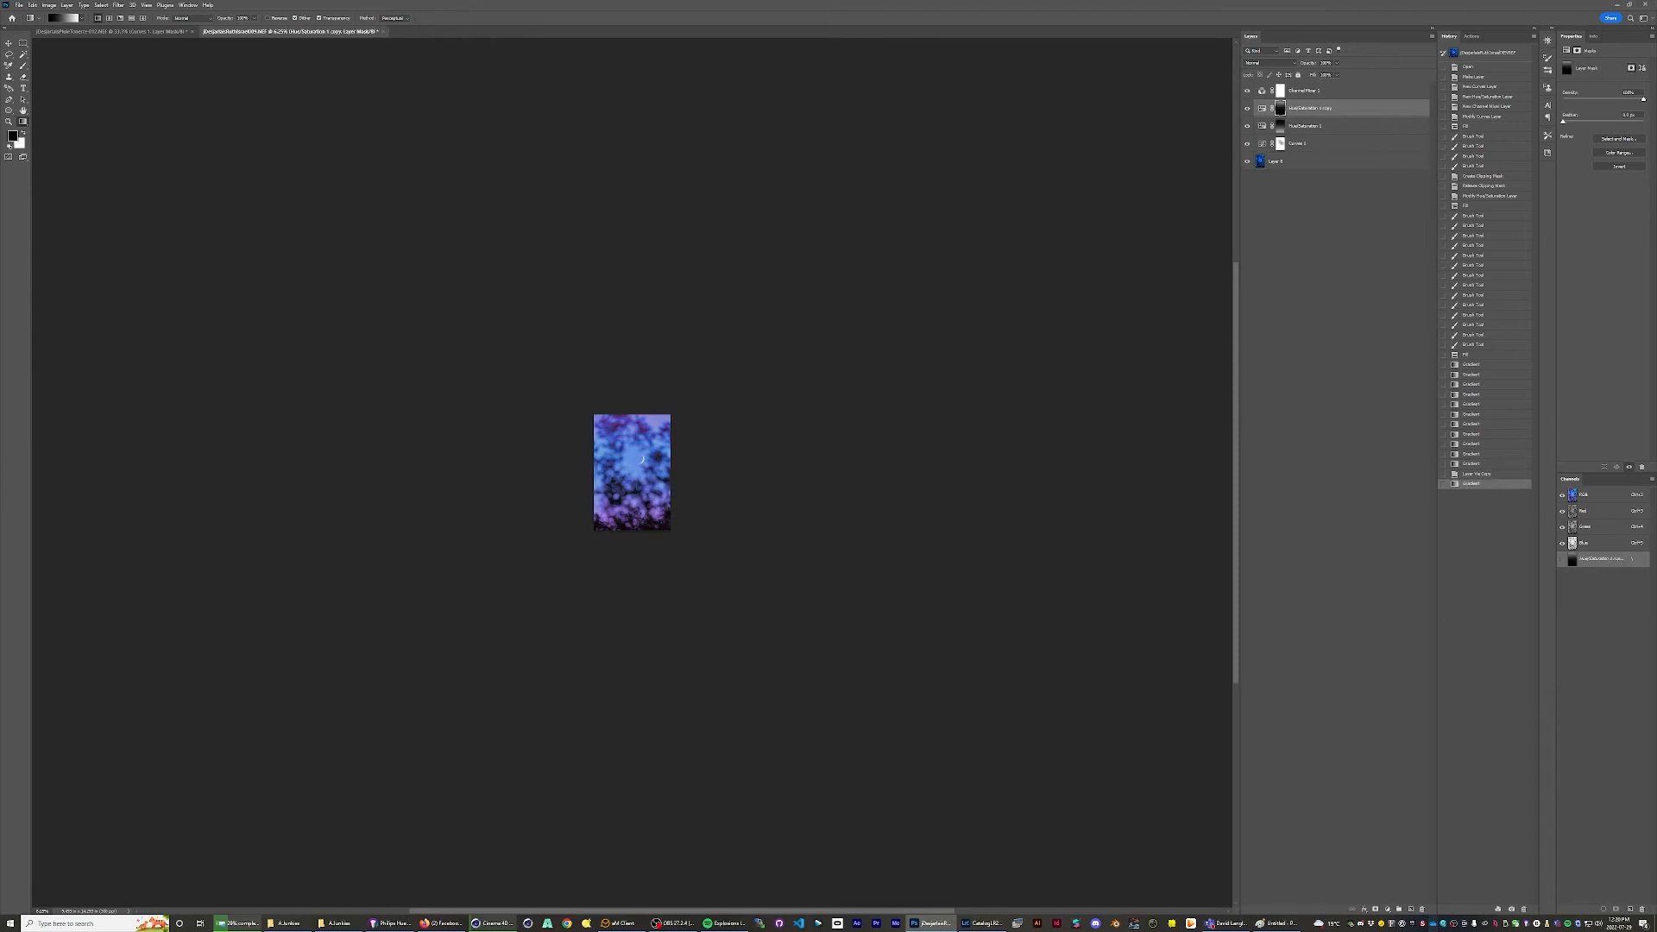
# - Try Blue output channel mixes on Channel Mixer 1, then delete the layer
pyautogui.hotkey('ctrl', '+')
pyautogui.hotkey('ctrl', '+')
pyautogui.hotkey('ctrl', '+')
pyautogui.hotkey('ctrl', '+')
pyautogui.hotkey('ctrl', '+')
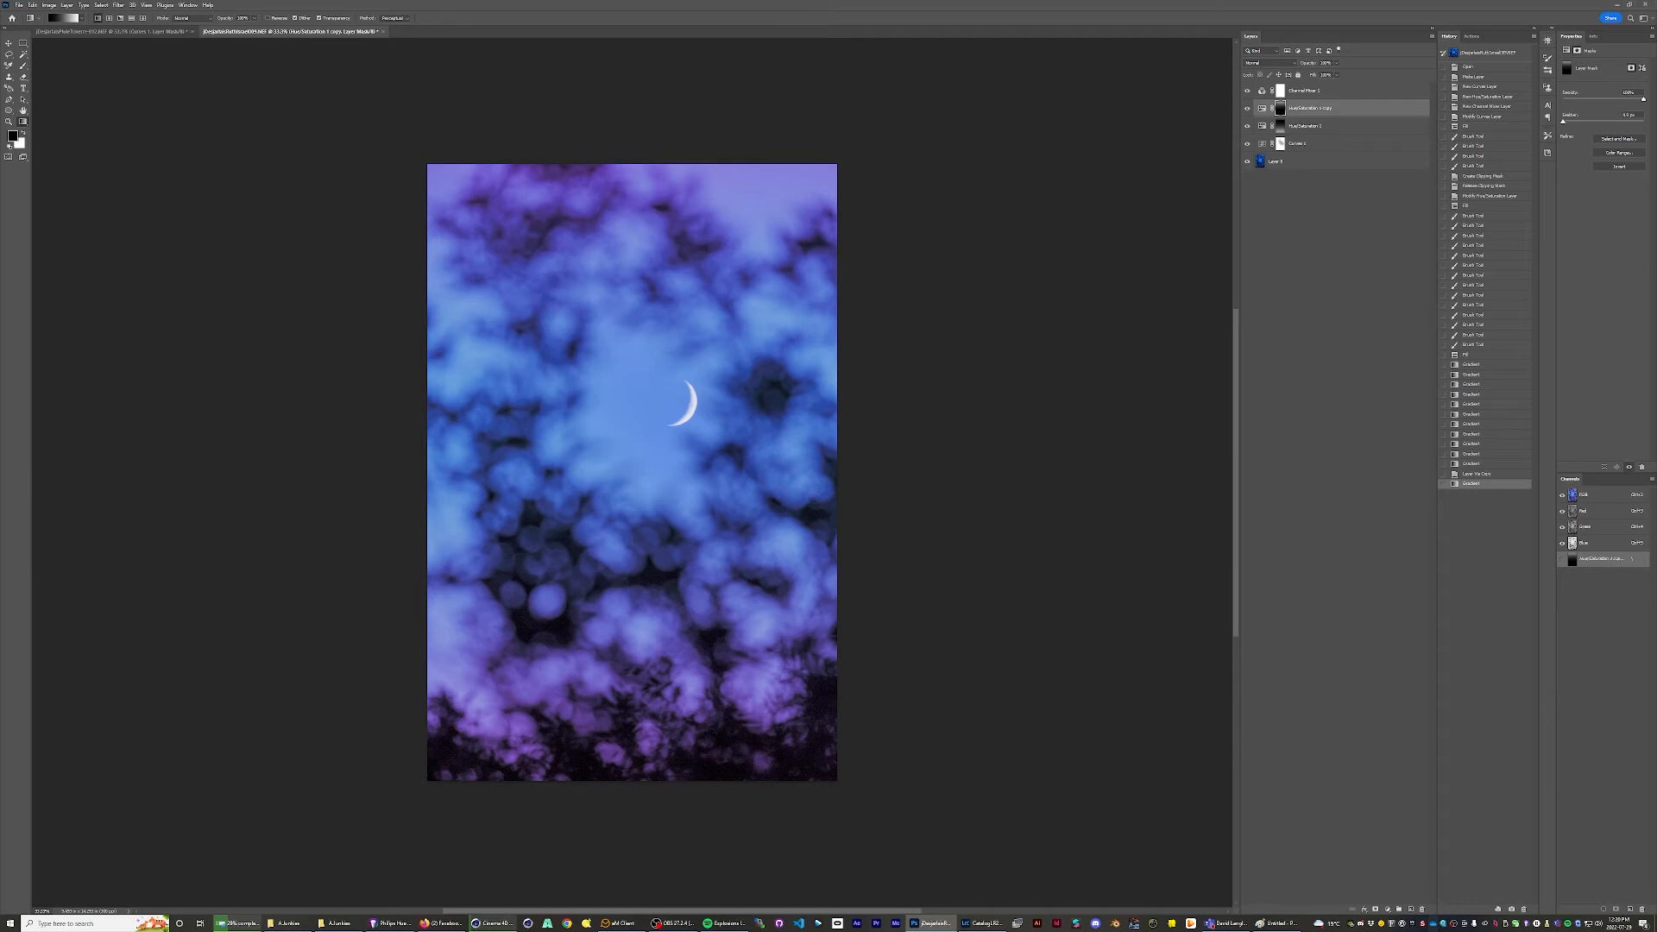
pyautogui.click(1306, 91)
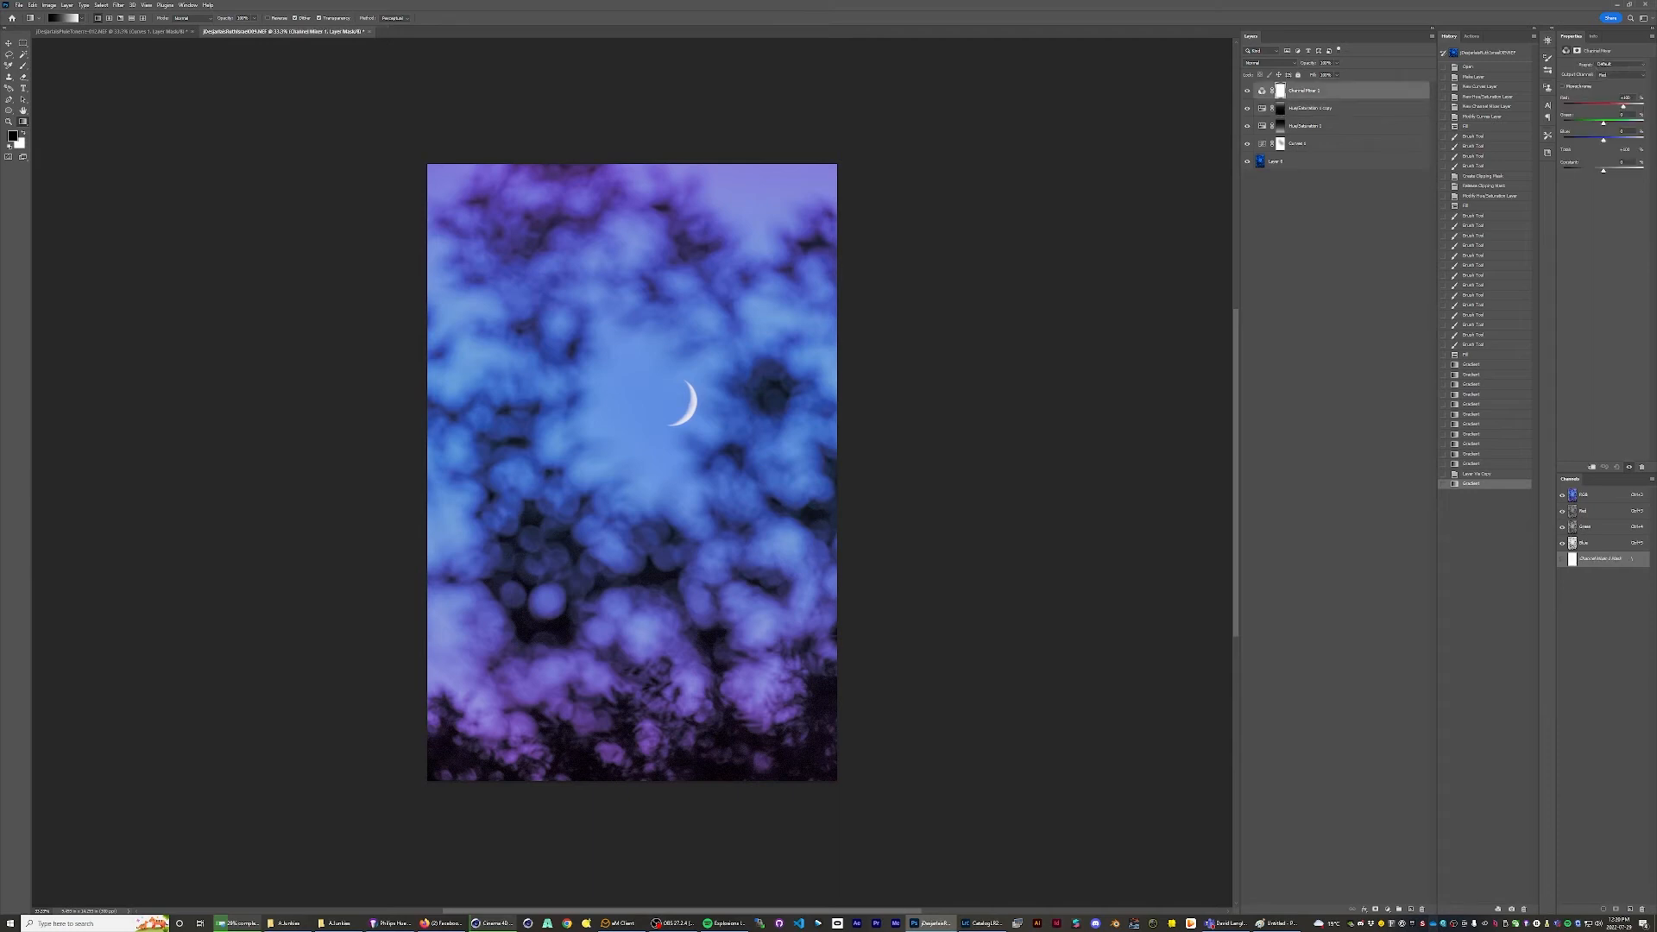
pyautogui.click(1262, 90)
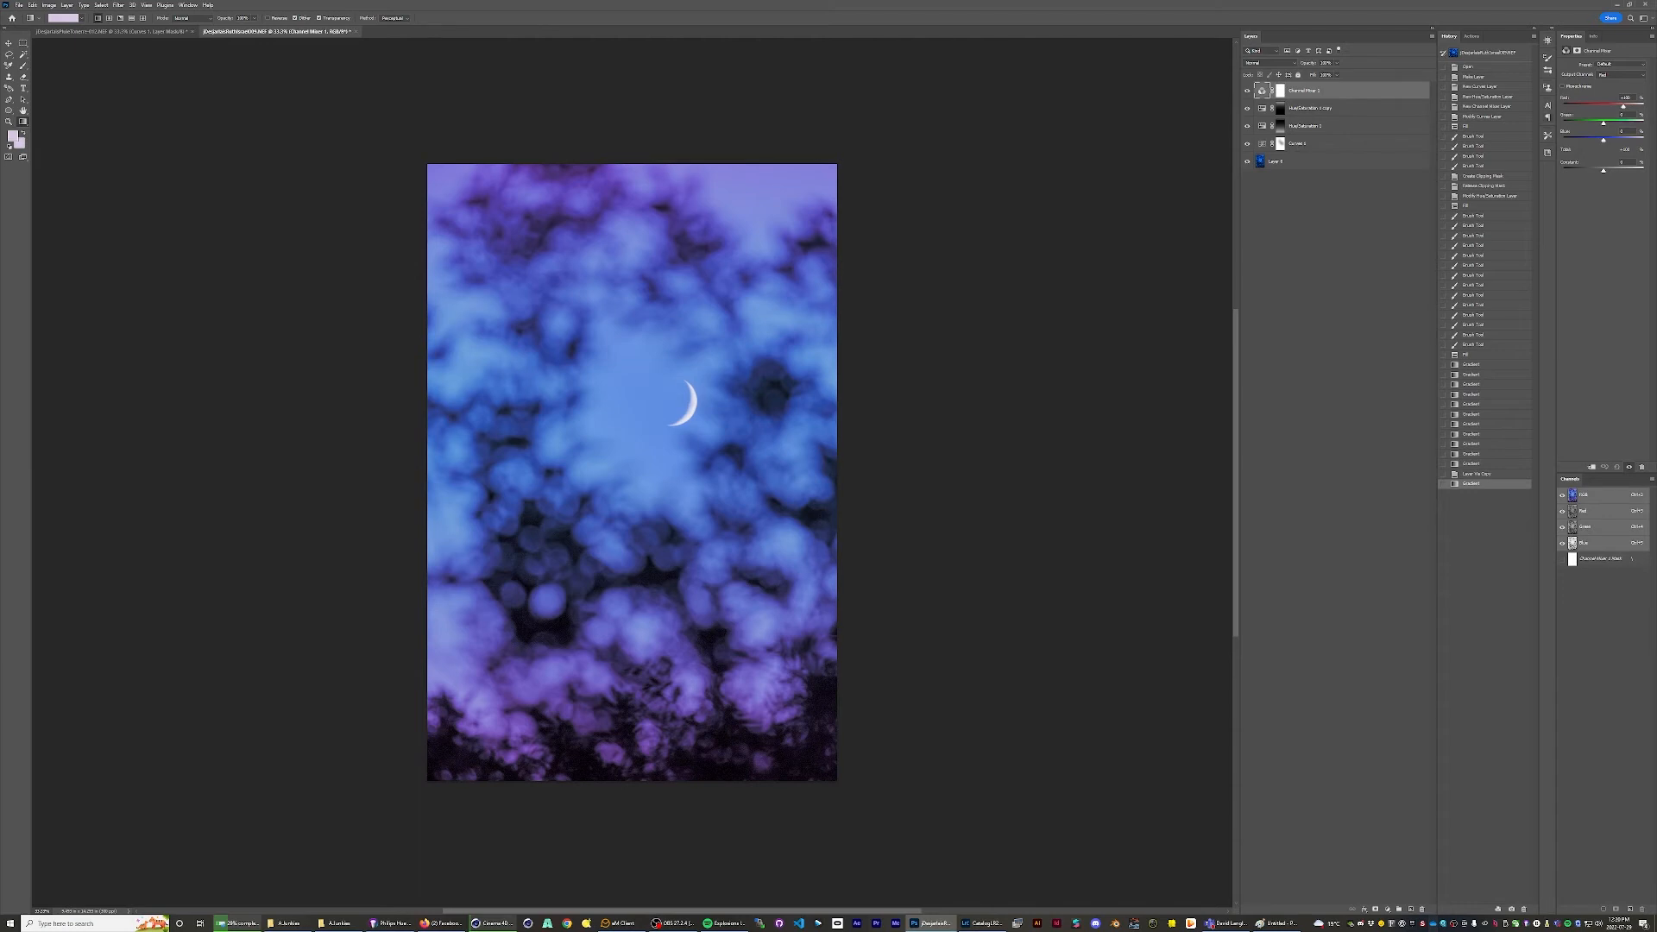
pyautogui.click(1619, 75)
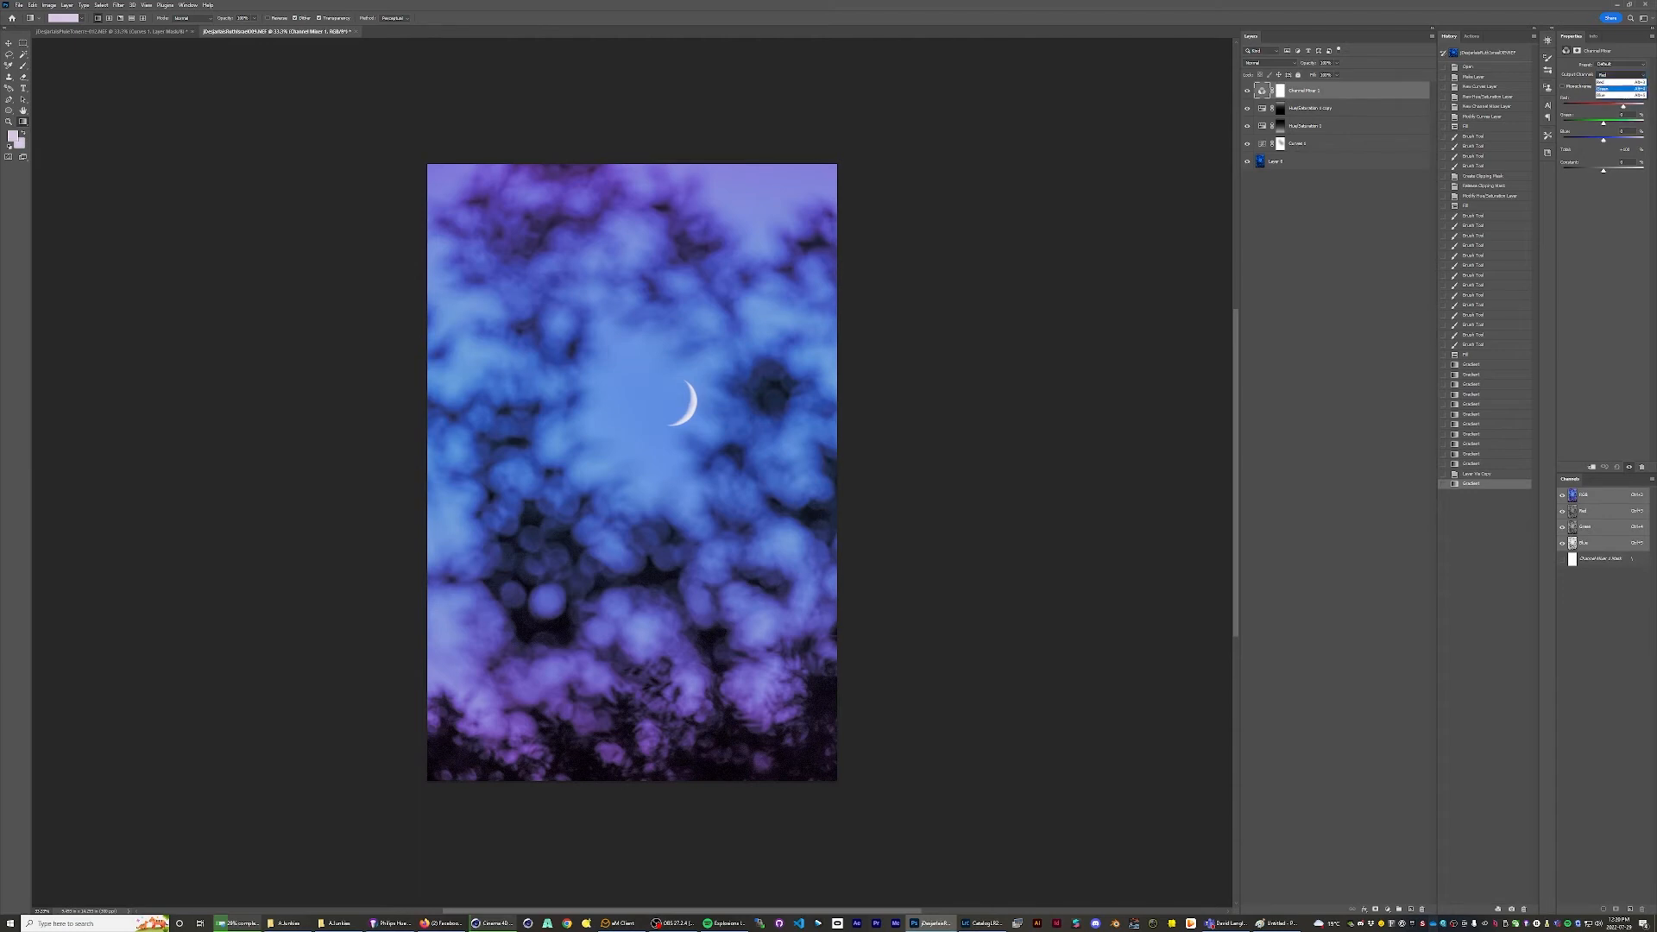
pyautogui.click(1615, 97)
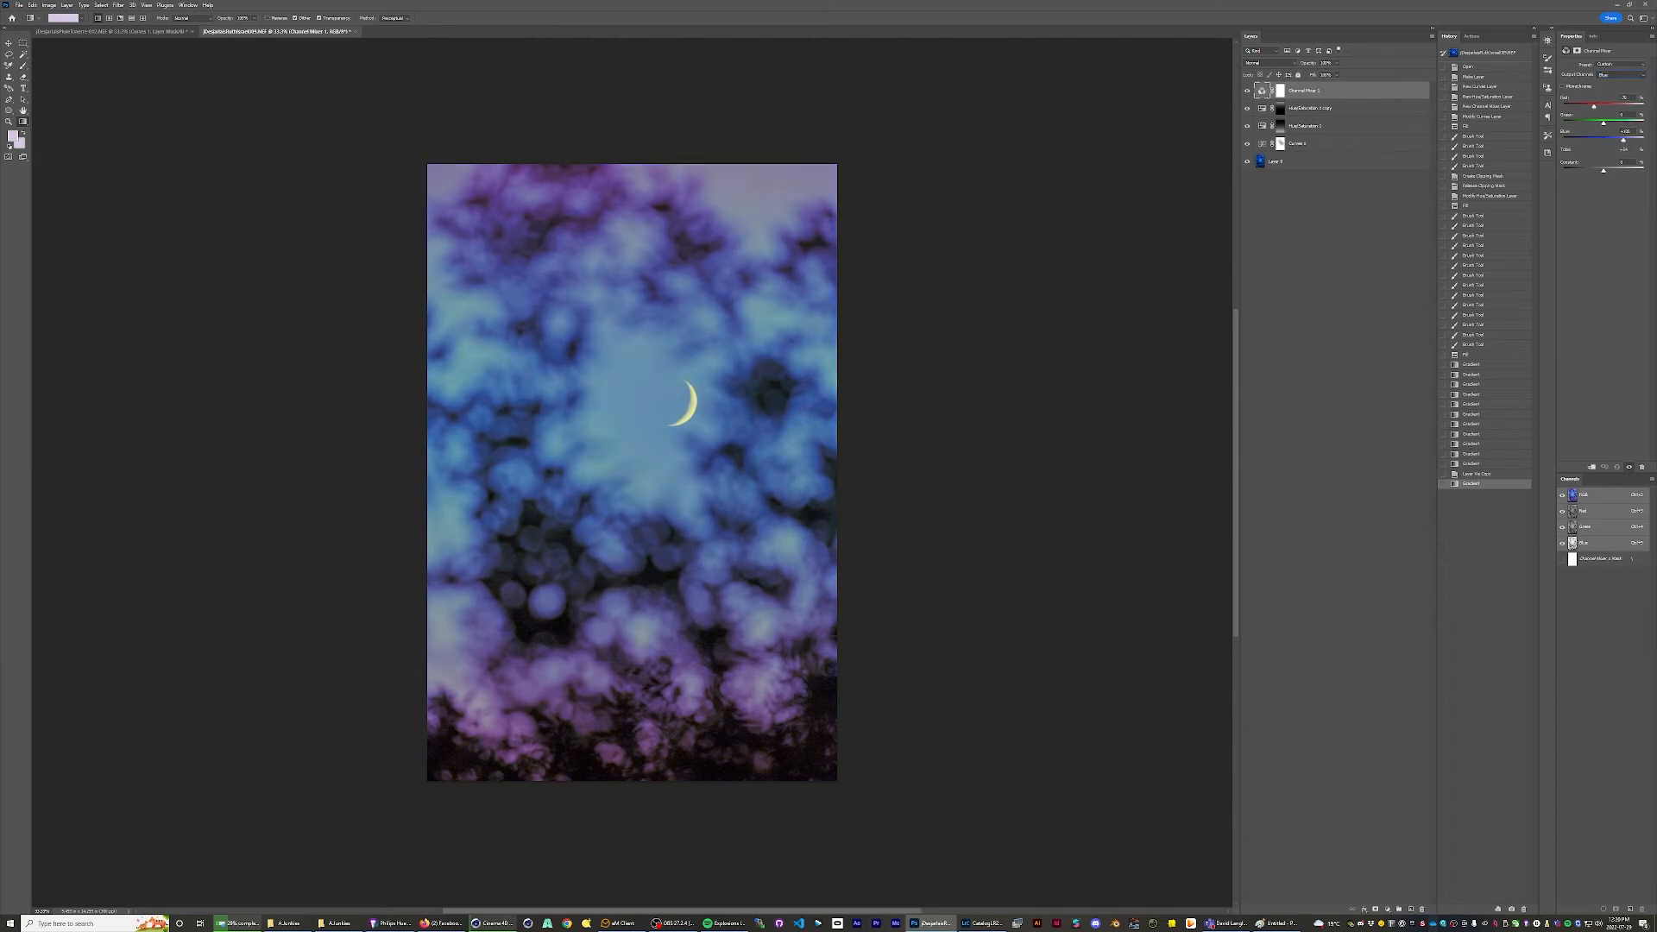
pyautogui.moveTo(1594, 107)
pyautogui.mouseDown()
pyautogui.moveTo(1577, 107)
pyautogui.moveTo(1623, 107)
pyautogui.moveTo(1586, 123)
pyautogui.moveTo(1616, 123)
pyautogui.mouseUp()
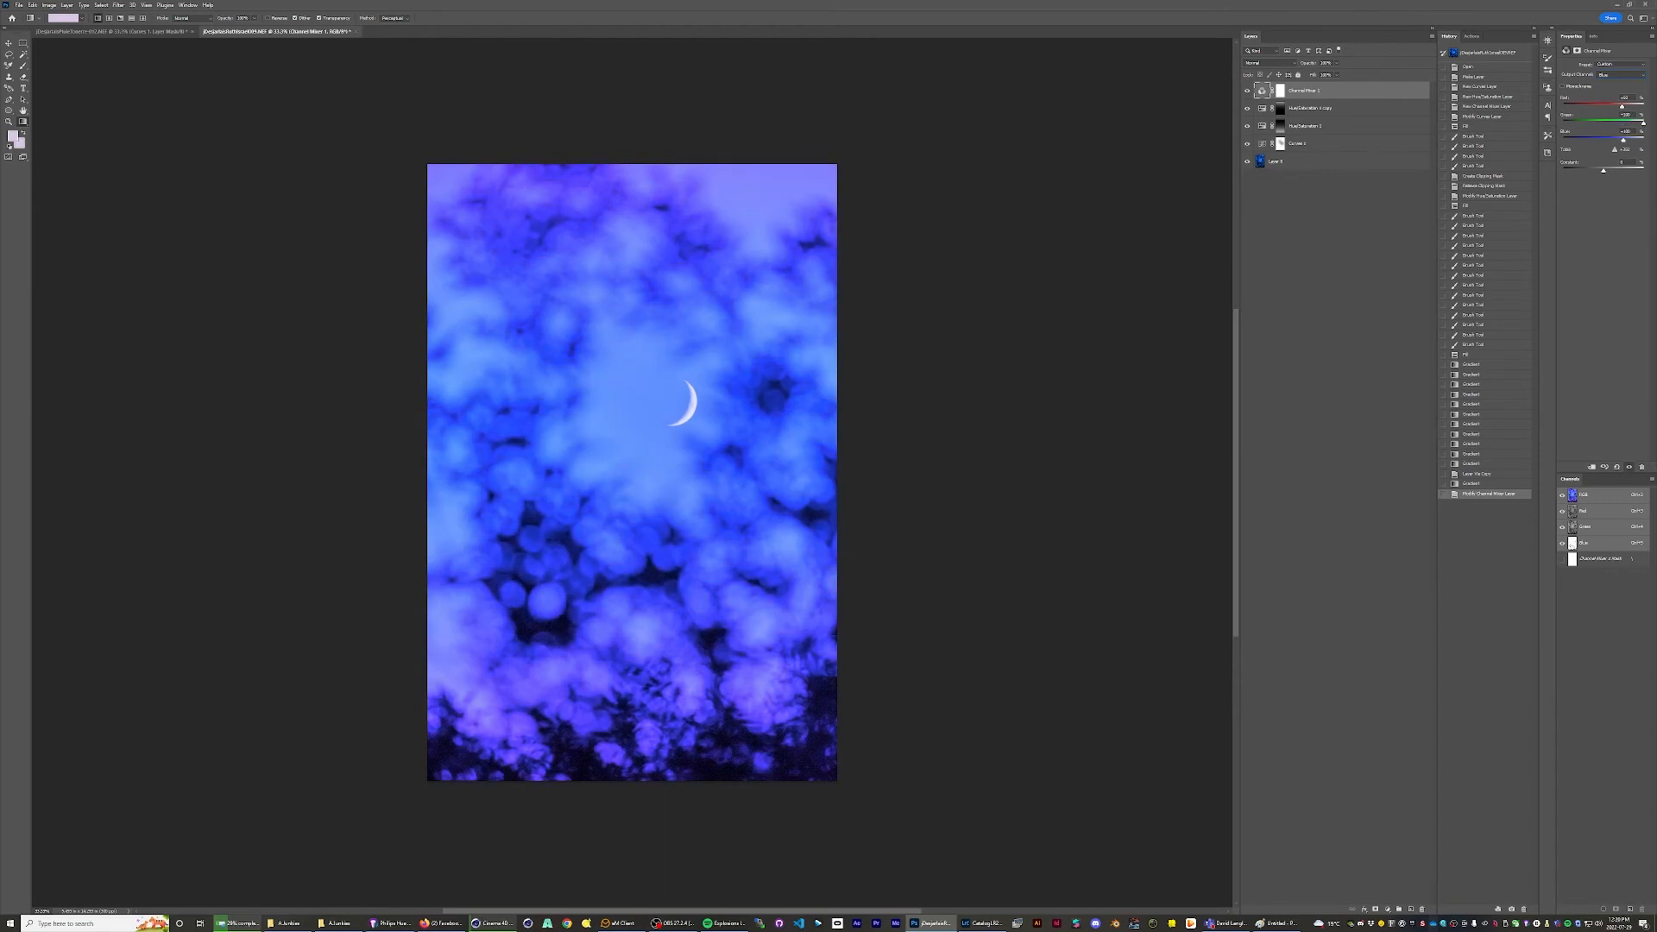
pyautogui.moveTo(1625, 140)
pyautogui.mouseDown()
pyautogui.moveTo(1575, 140)
pyautogui.moveTo(1633, 139)
pyautogui.mouseUp()
pyautogui.click(1621, 75)
pyautogui.click(1614, 95)
pyautogui.moveTo(1337, 91); pyautogui.dragTo(1423, 908)
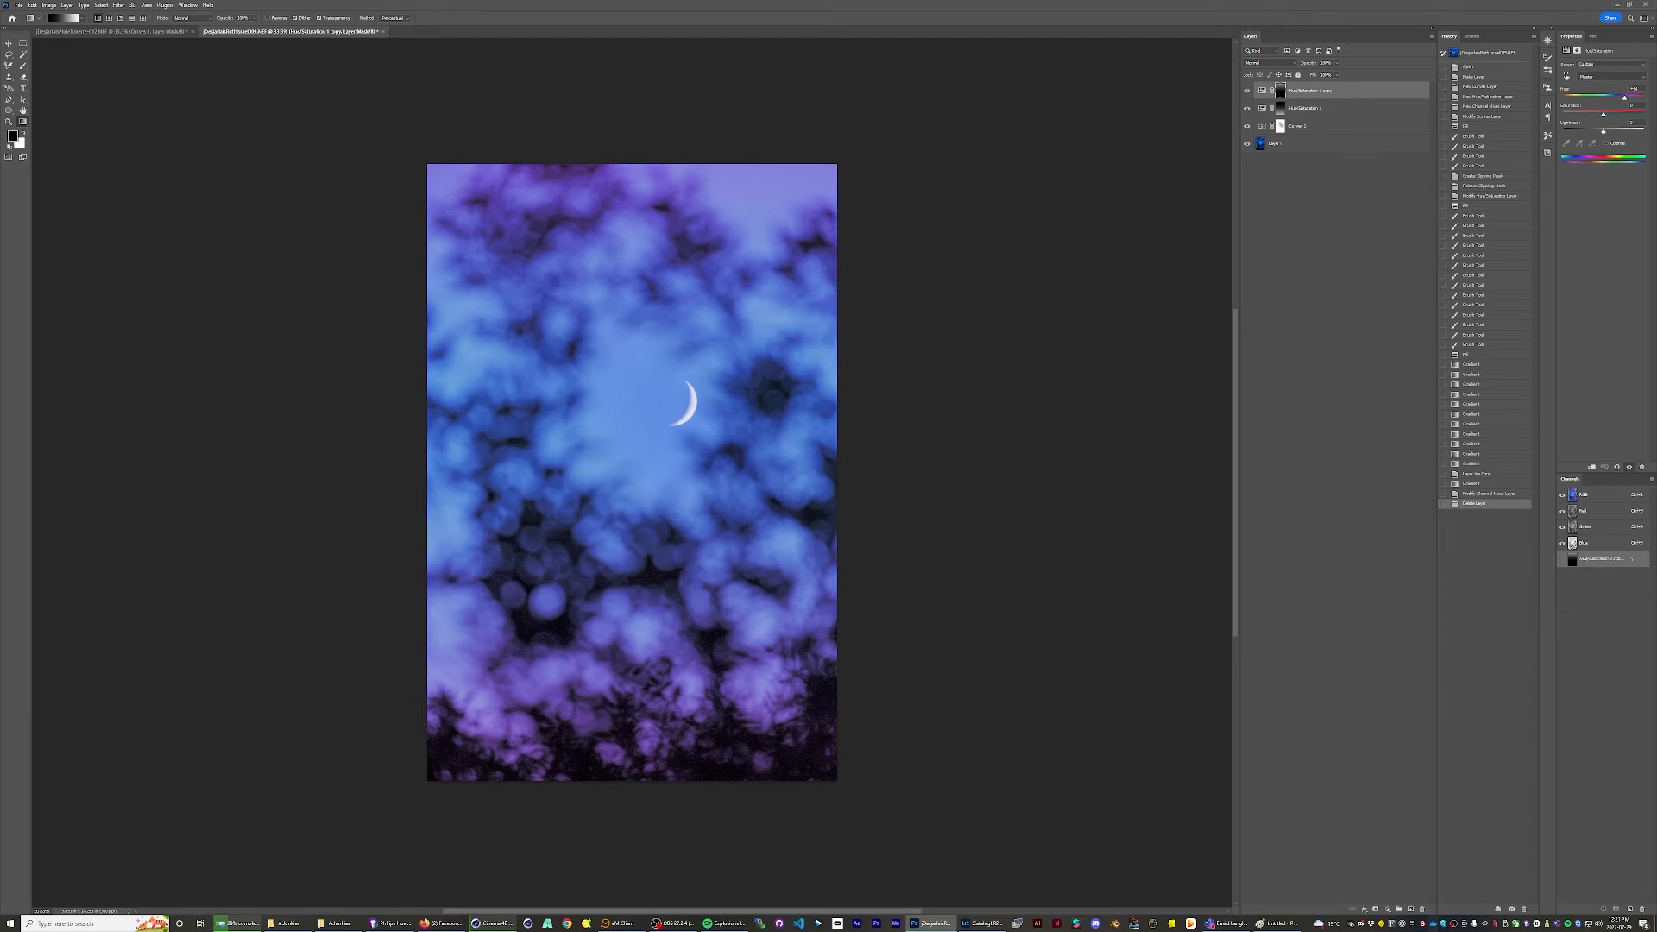
# - Duplicate Layer 0 and open Filter > Blur > Lens Blur for the copy
pyautogui.click(1320, 144)
pyautogui.hotkey('ctrl', 'j')
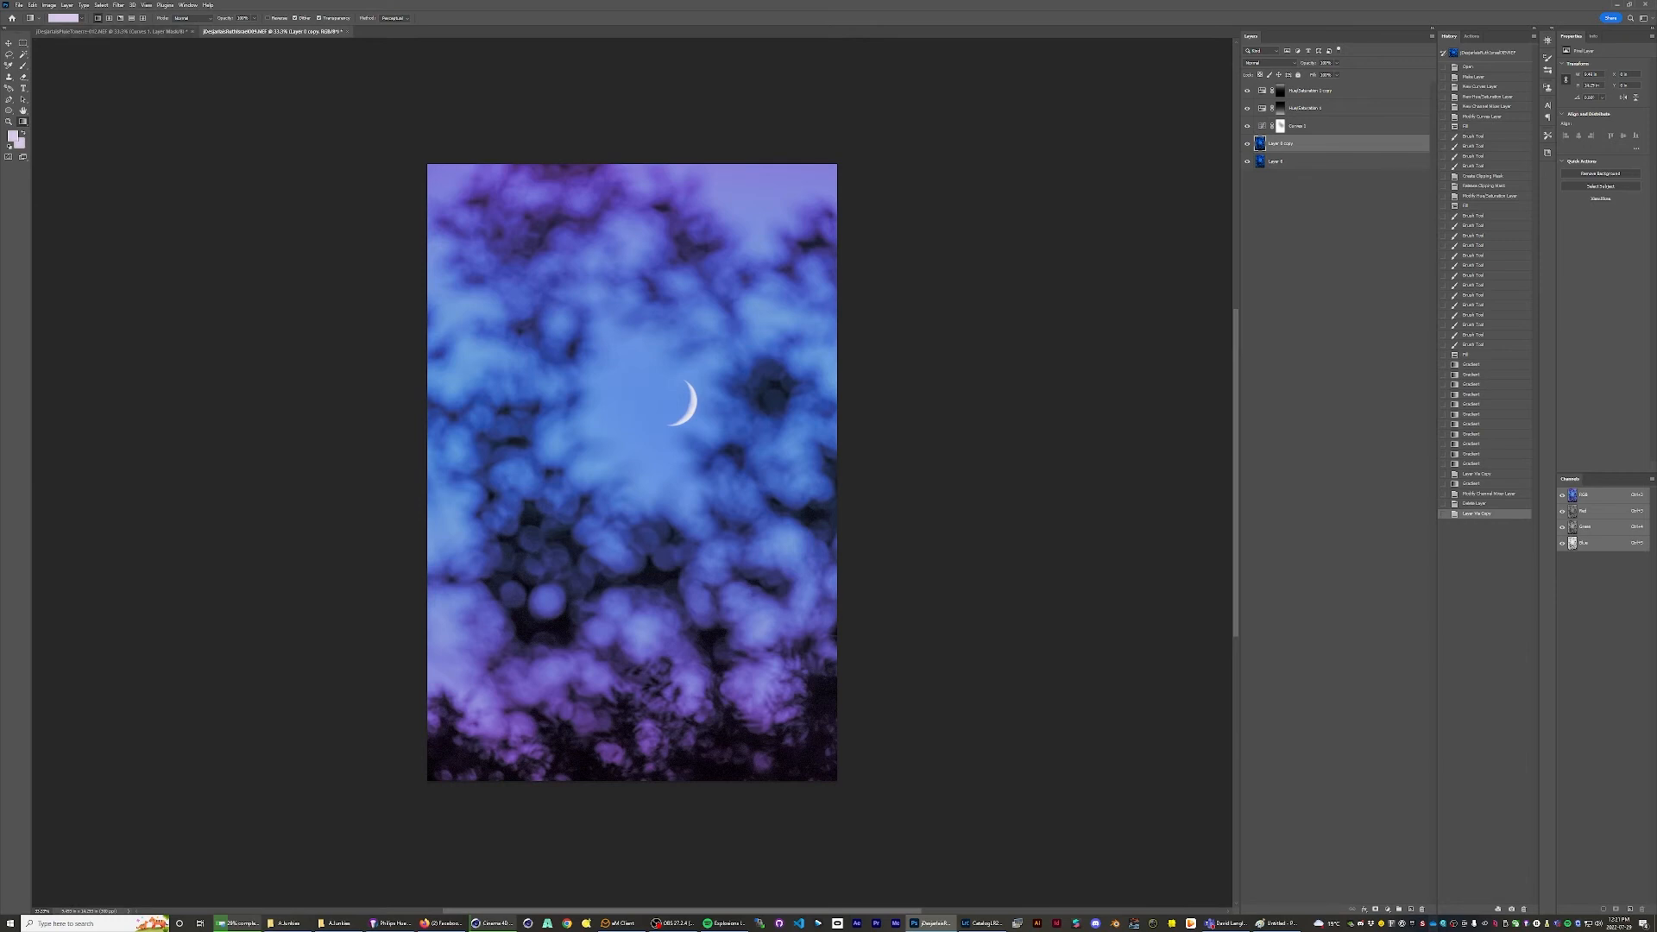
pyautogui.click(118, 4)
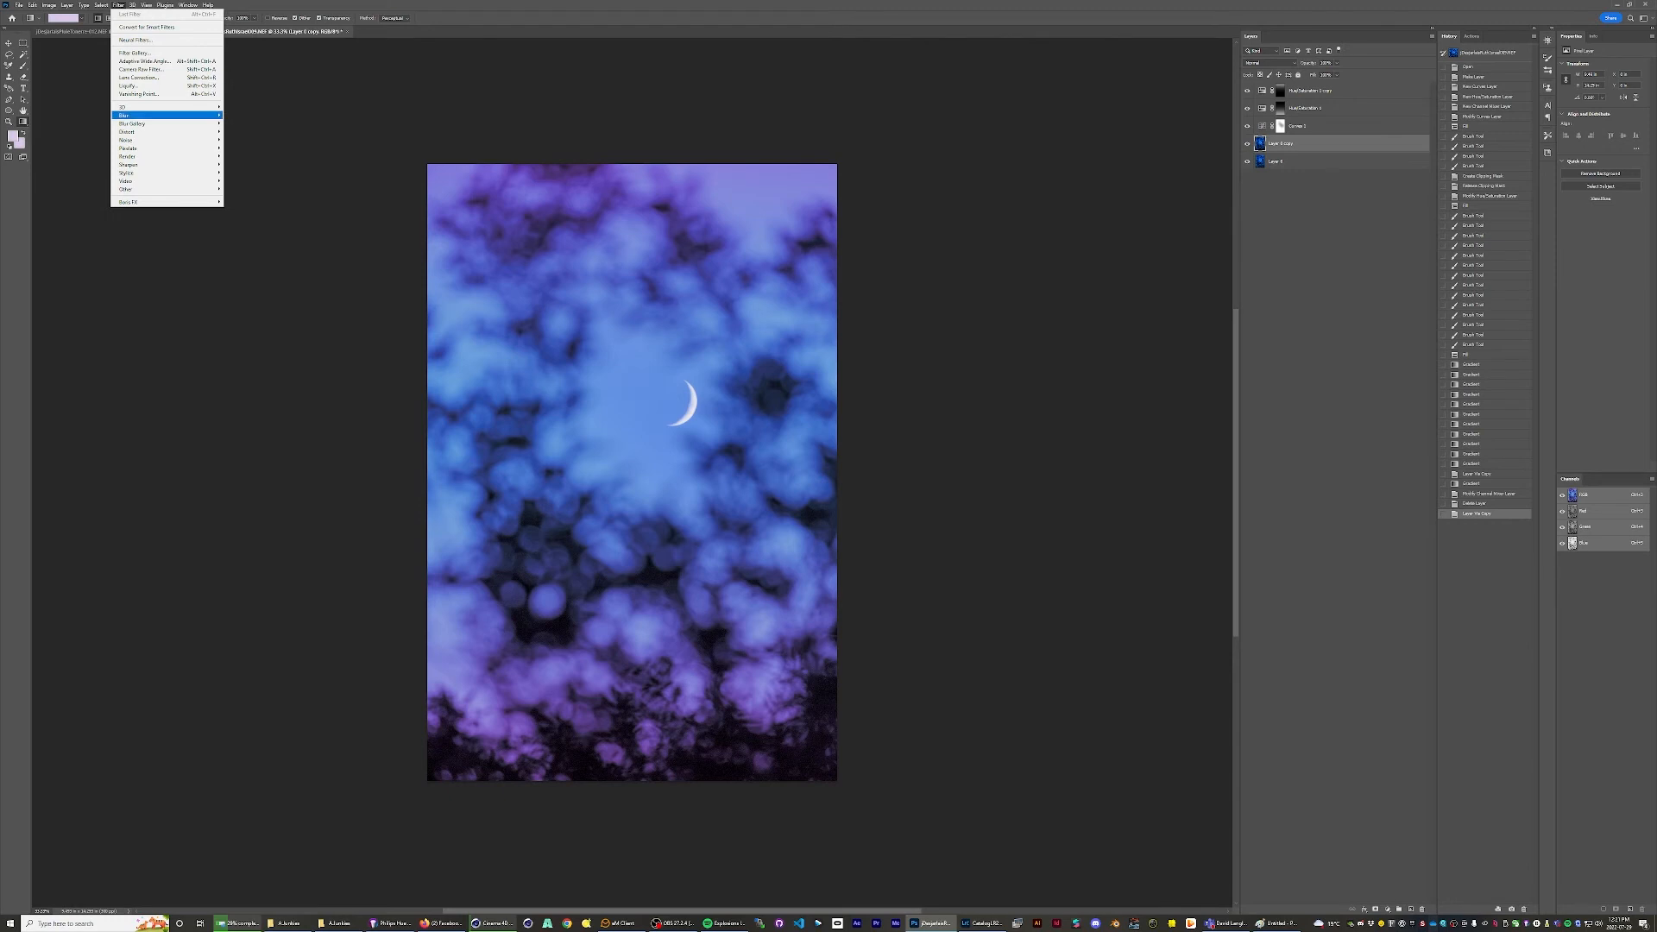
pyautogui.moveTo(164, 115)
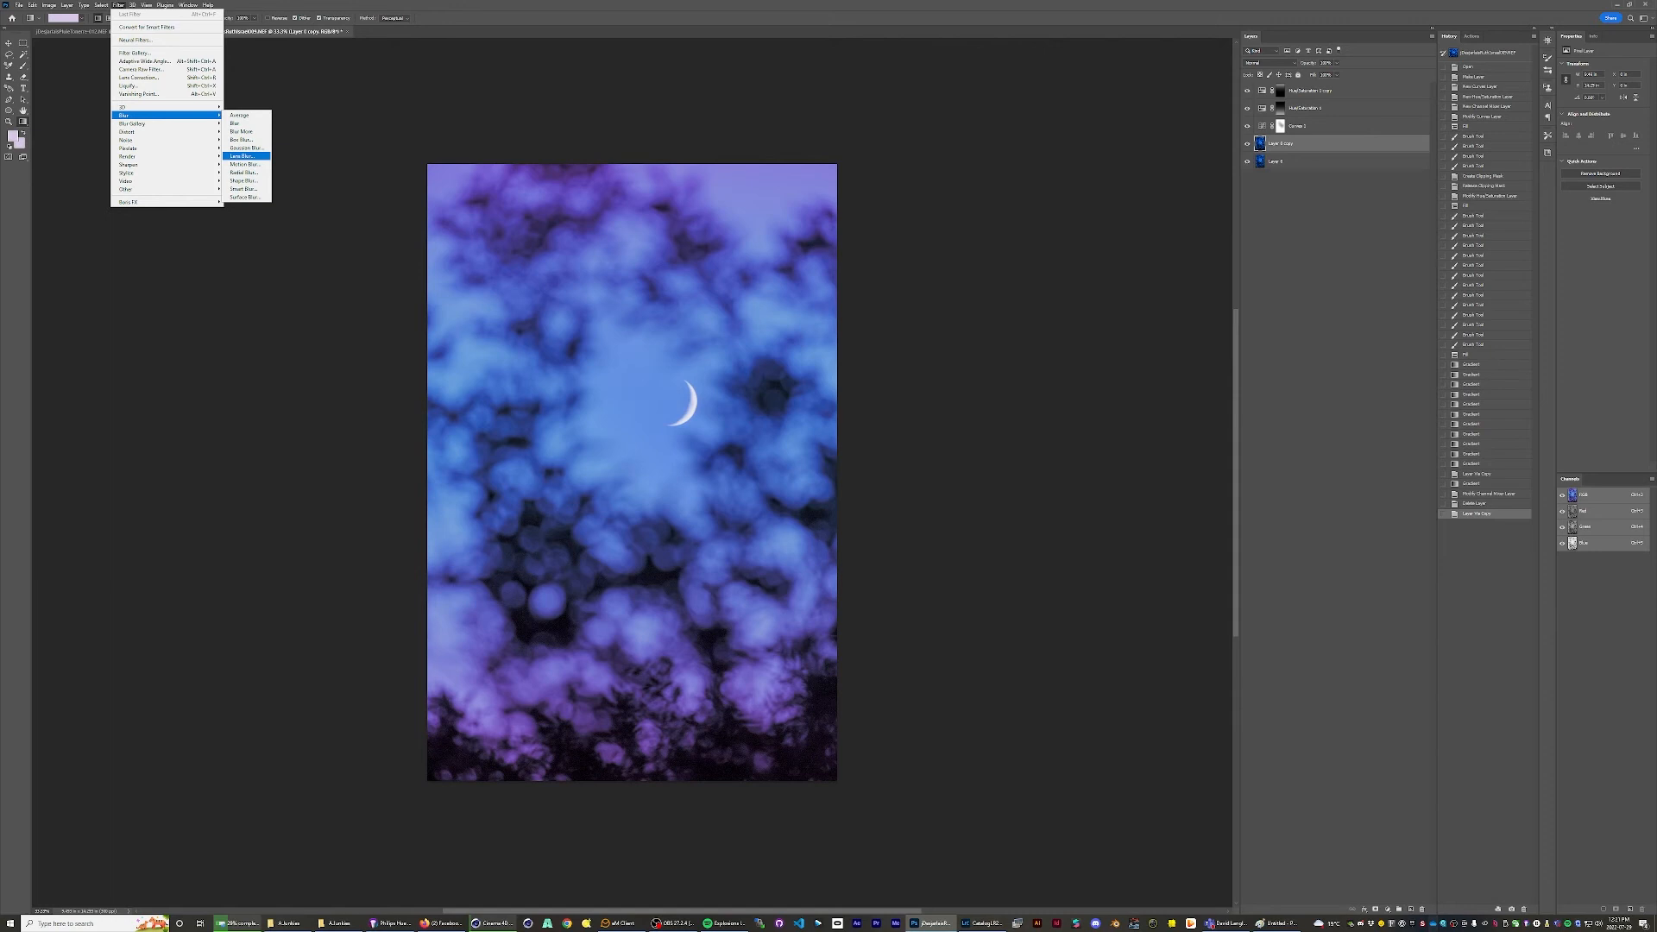
pyautogui.click(244, 155)
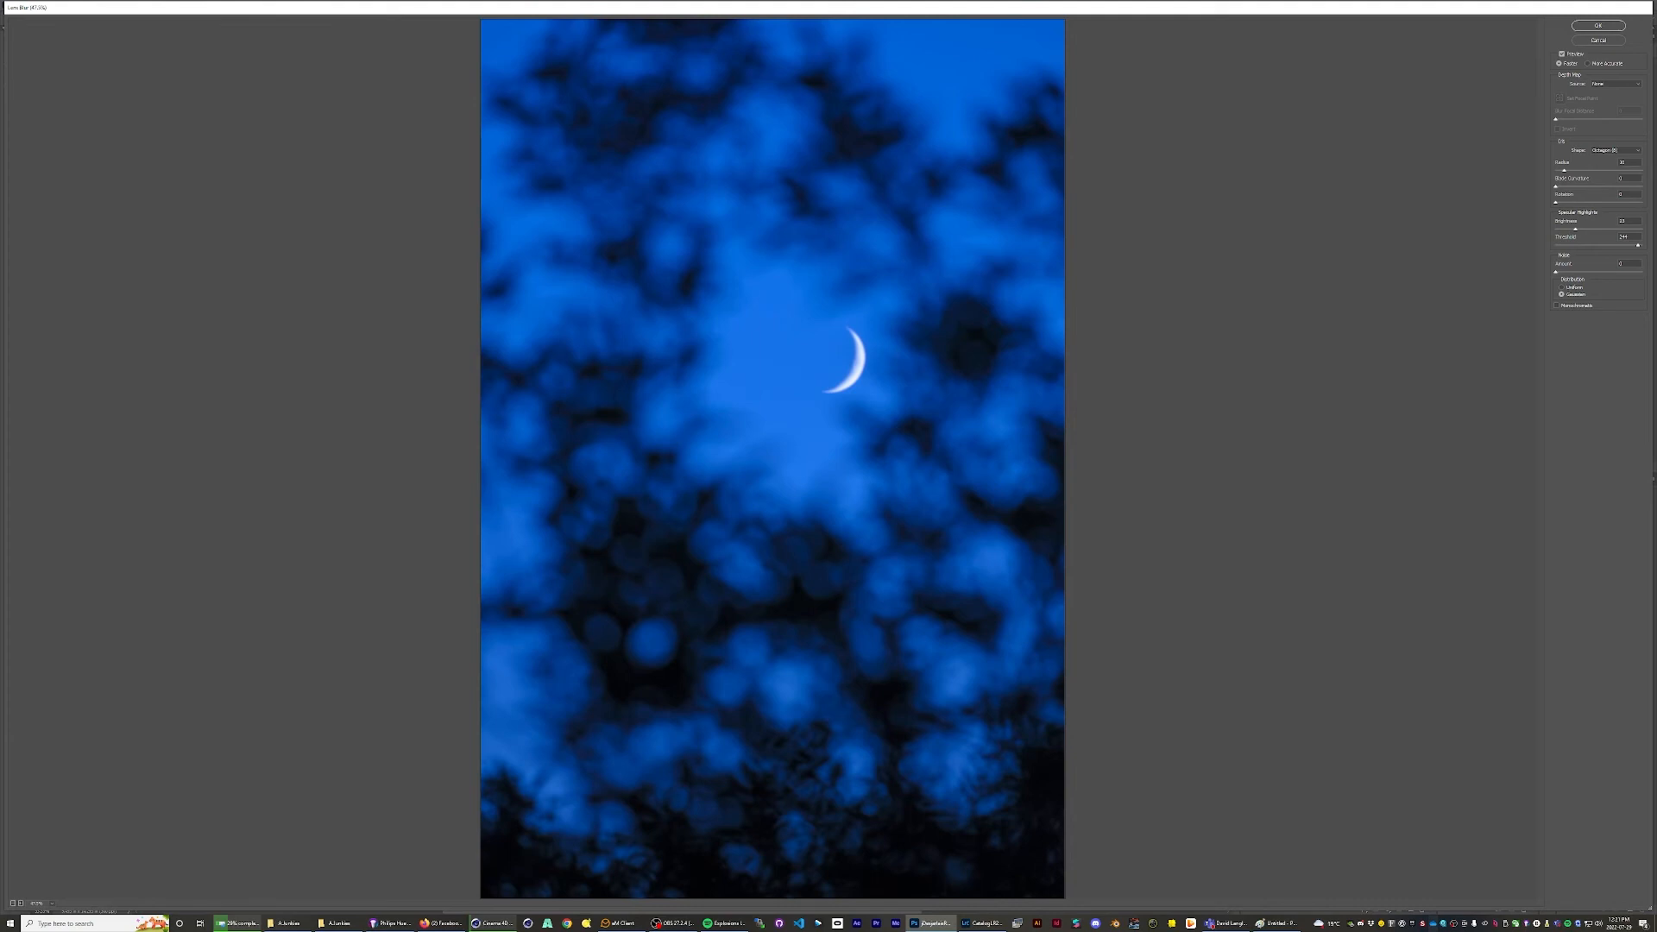
# - Set the Lens Blur iris to Octagon, radius 55, blade curvature 100 and rotation 60
pyautogui.click(1616, 151)
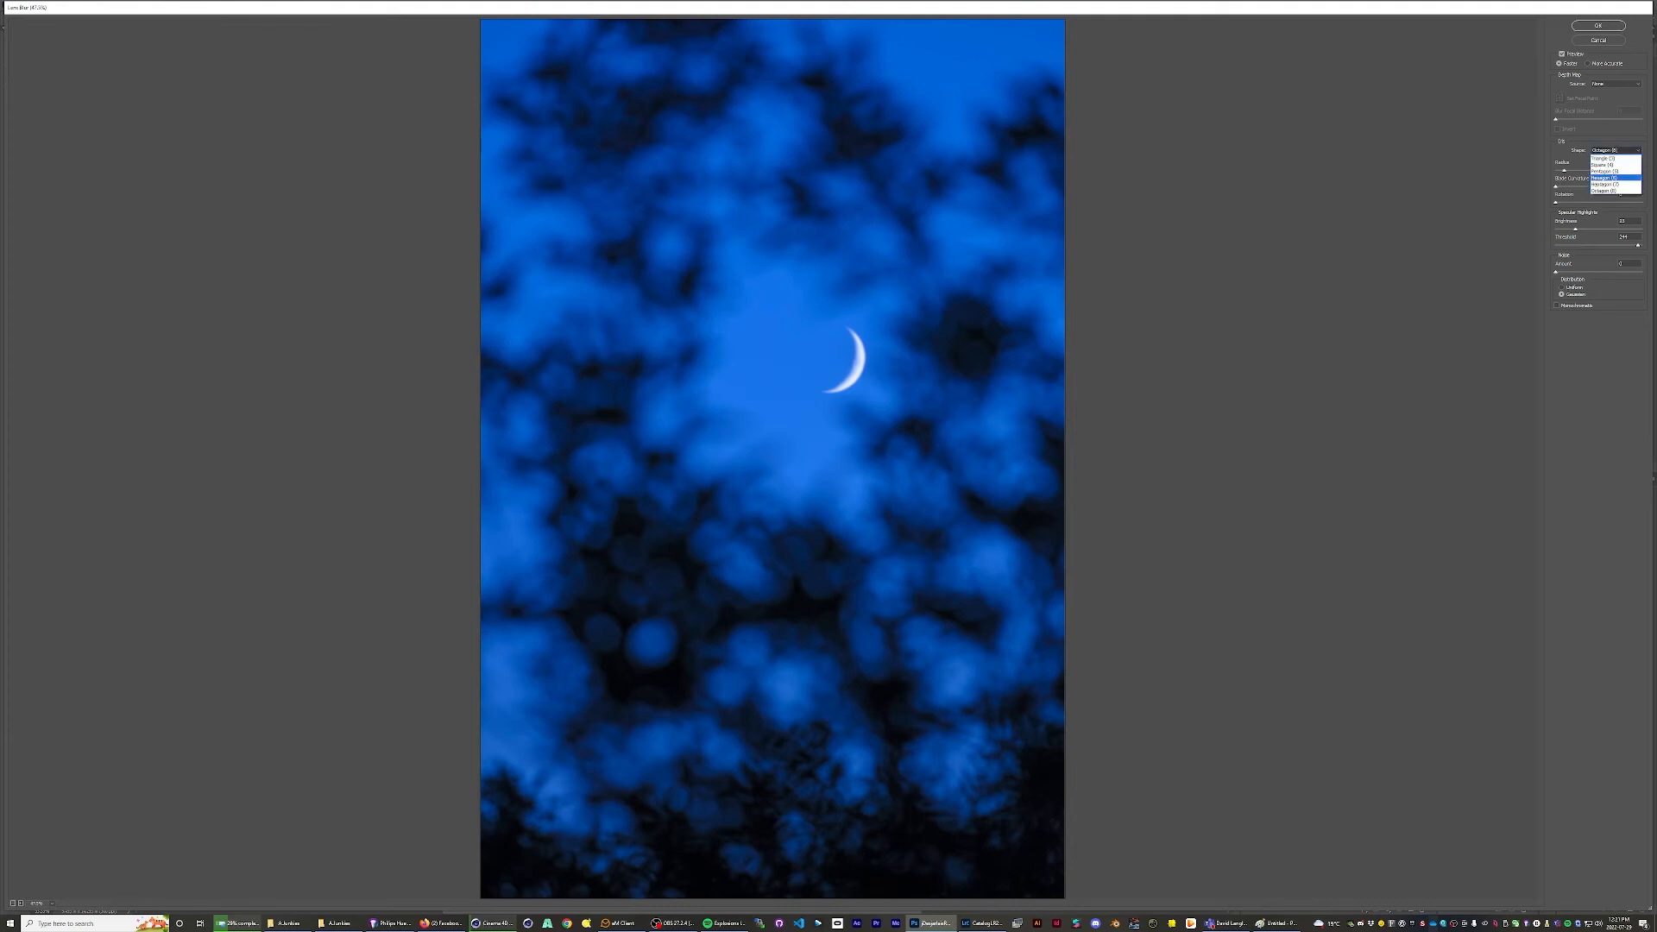
pyautogui.click(1603, 190)
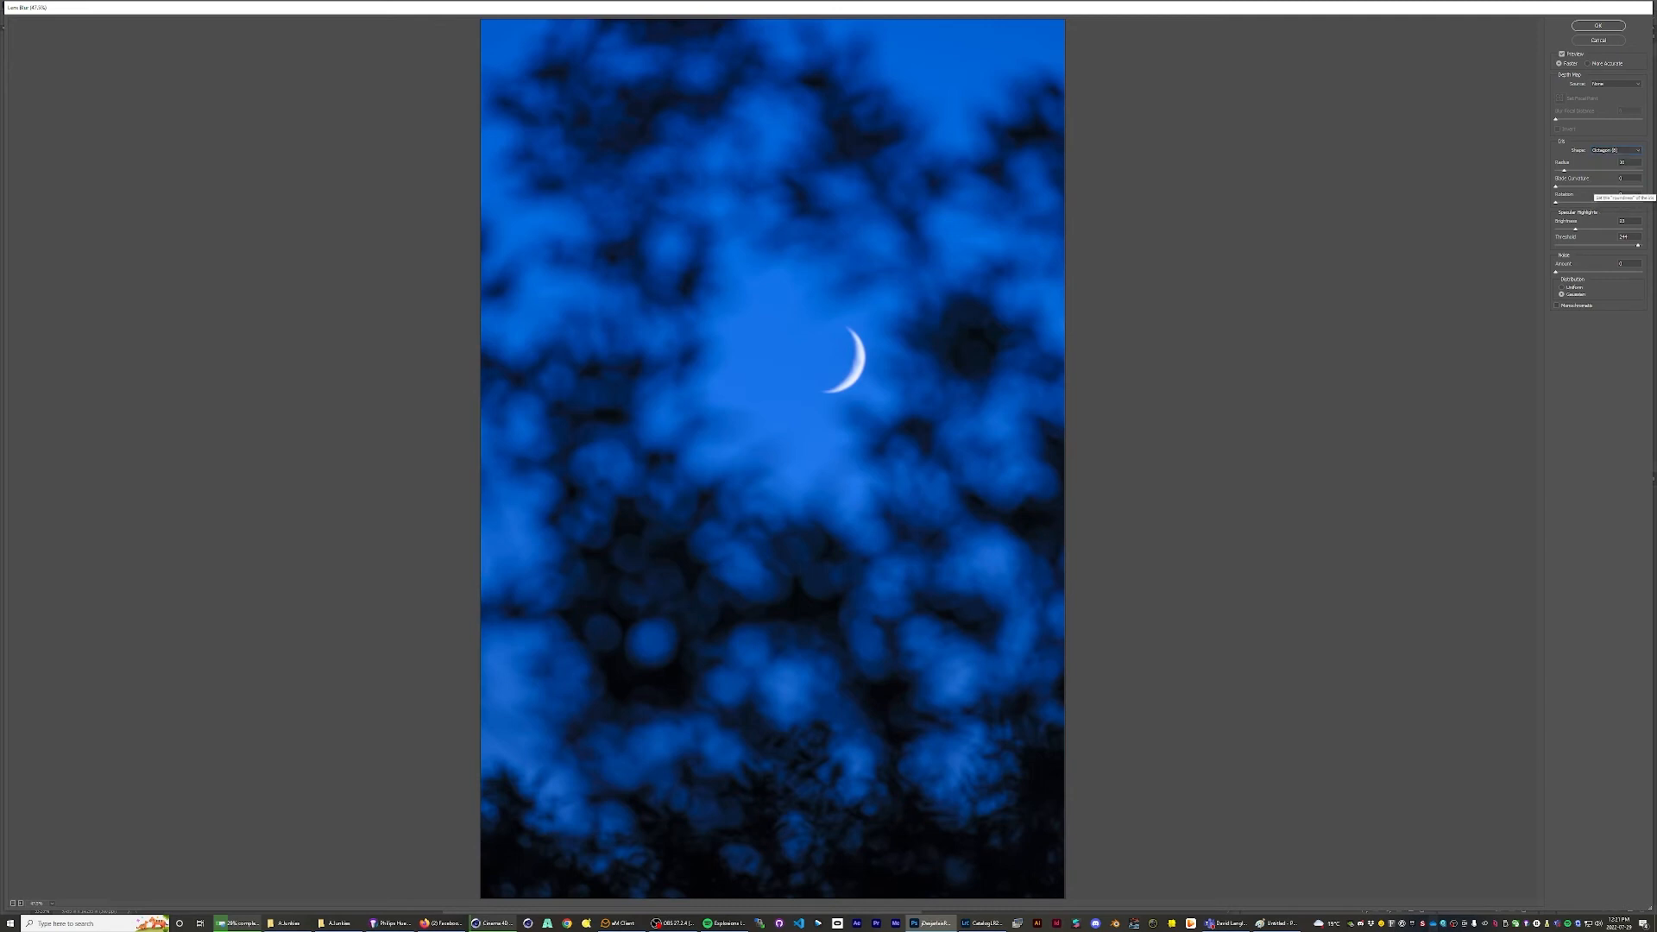
pyautogui.click(1596, 171)
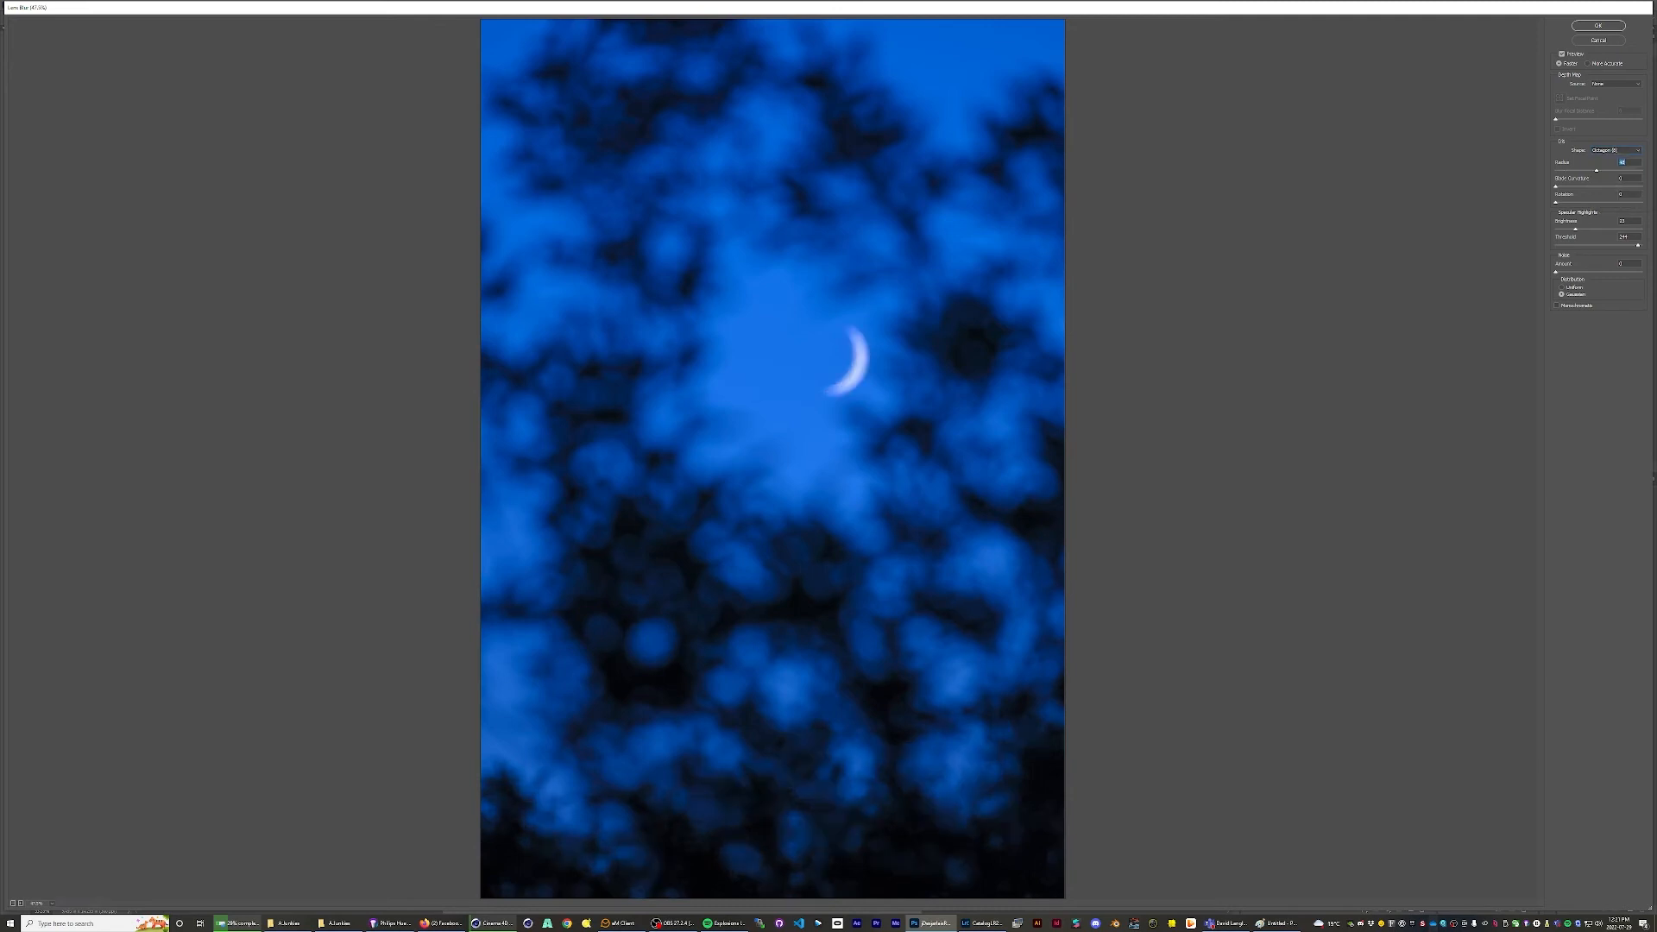
pyautogui.click(1611, 171)
pyautogui.click(1581, 186)
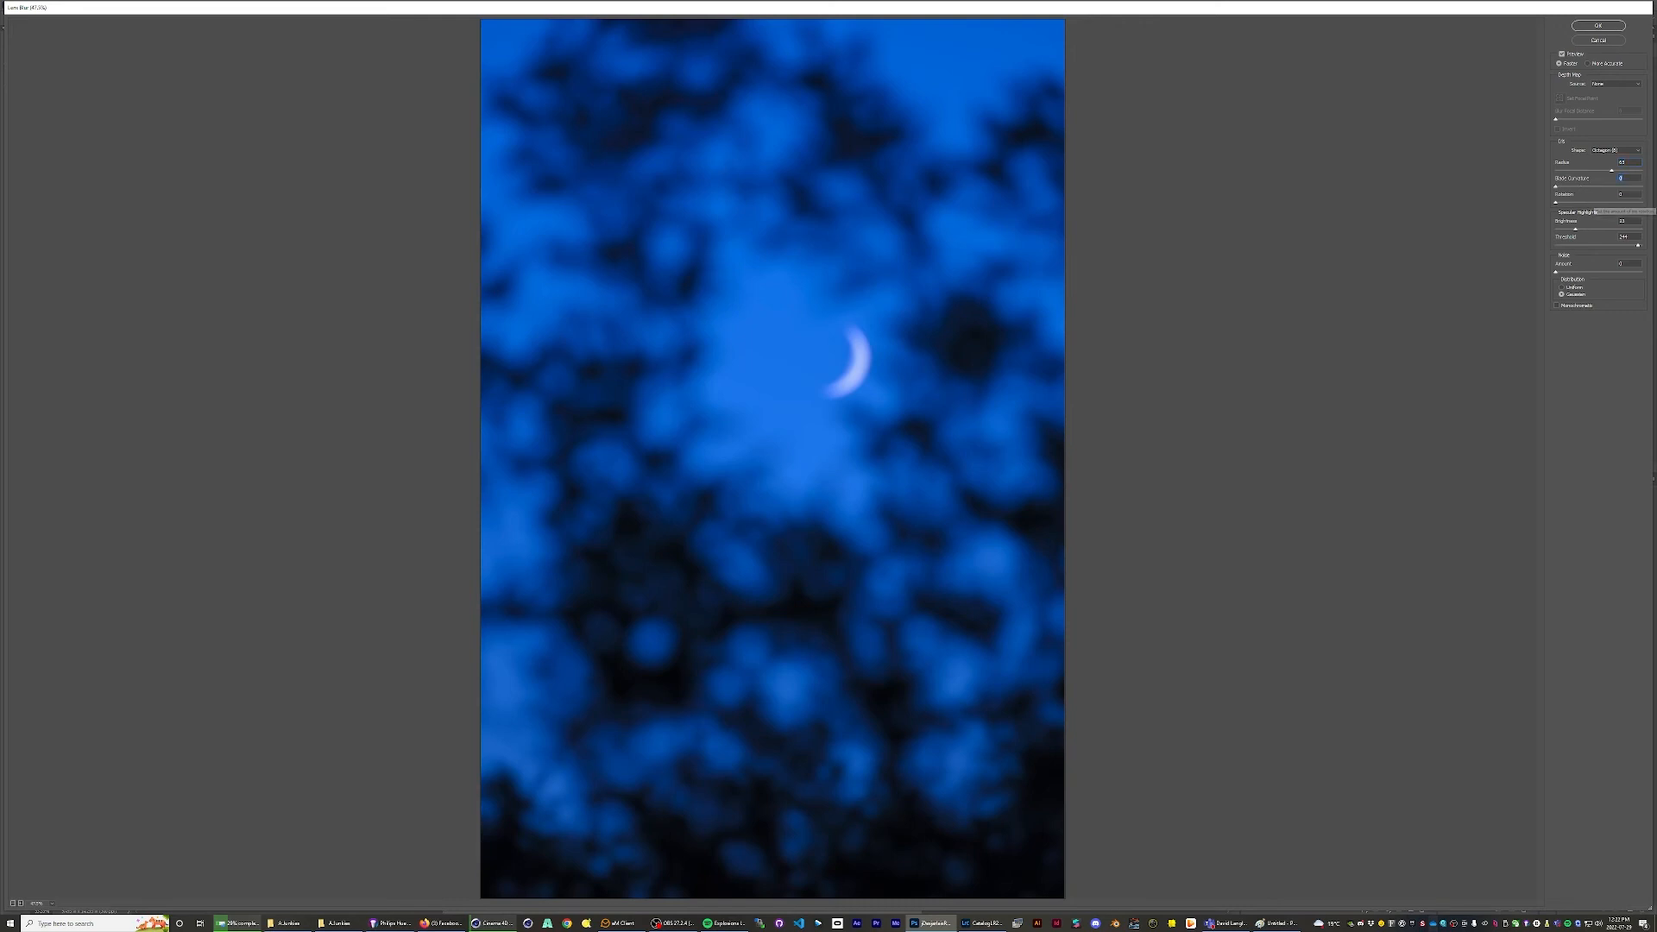
pyautogui.click(1641, 187)
pyautogui.click(1562, 202)
pyautogui.click(1575, 203)
# - Set highlight brightness 38, threshold 57, Gaussian noise, and apply the Lens Blur
pyautogui.click(1588, 230)
pyautogui.click(1615, 245)
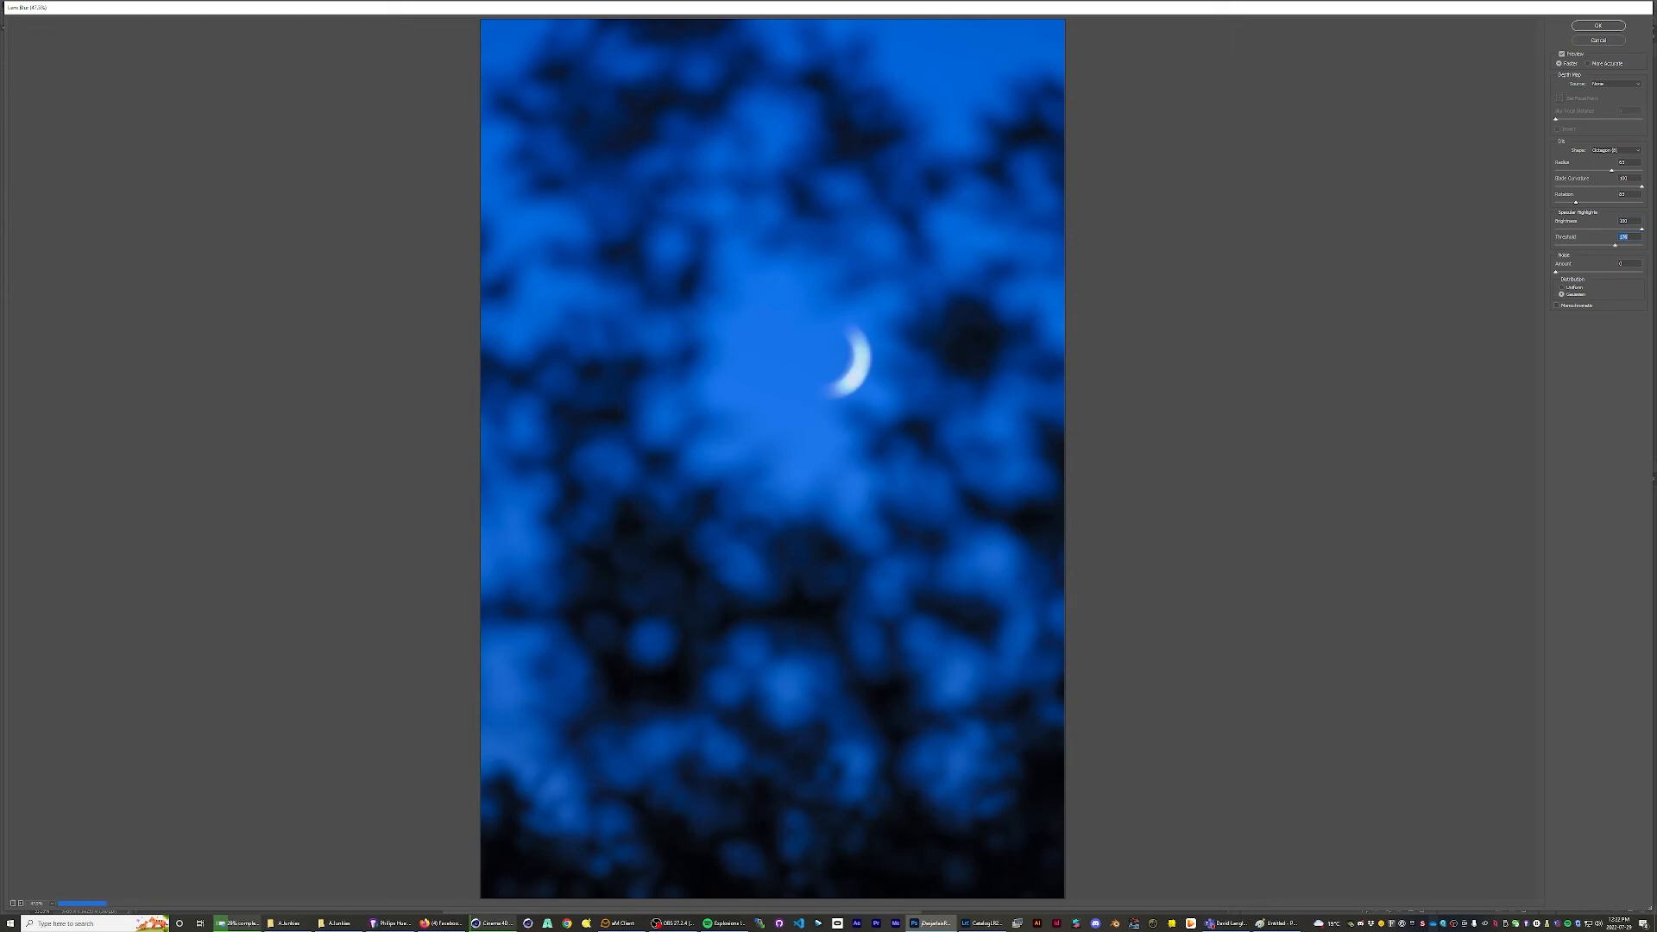
pyautogui.moveTo(1615, 245); pyautogui.dragTo(1607, 245)
pyautogui.moveTo(1607, 245); pyautogui.dragTo(1560, 245)
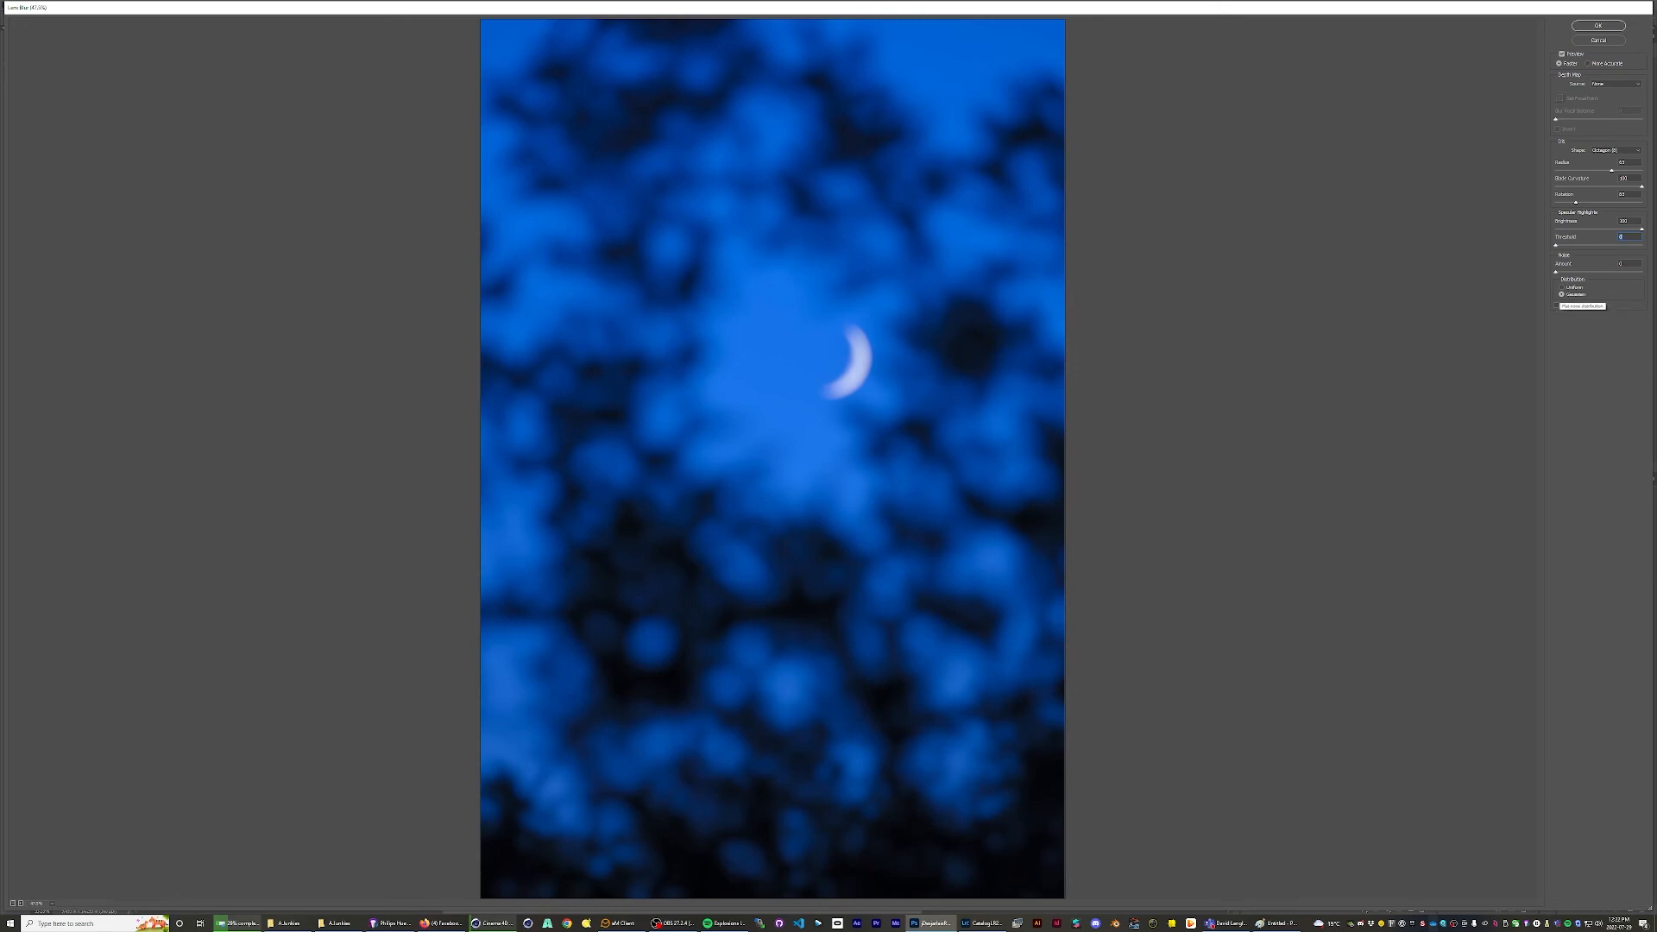
pyautogui.click(1563, 287)
pyautogui.click(1563, 294)
pyautogui.press('Return')
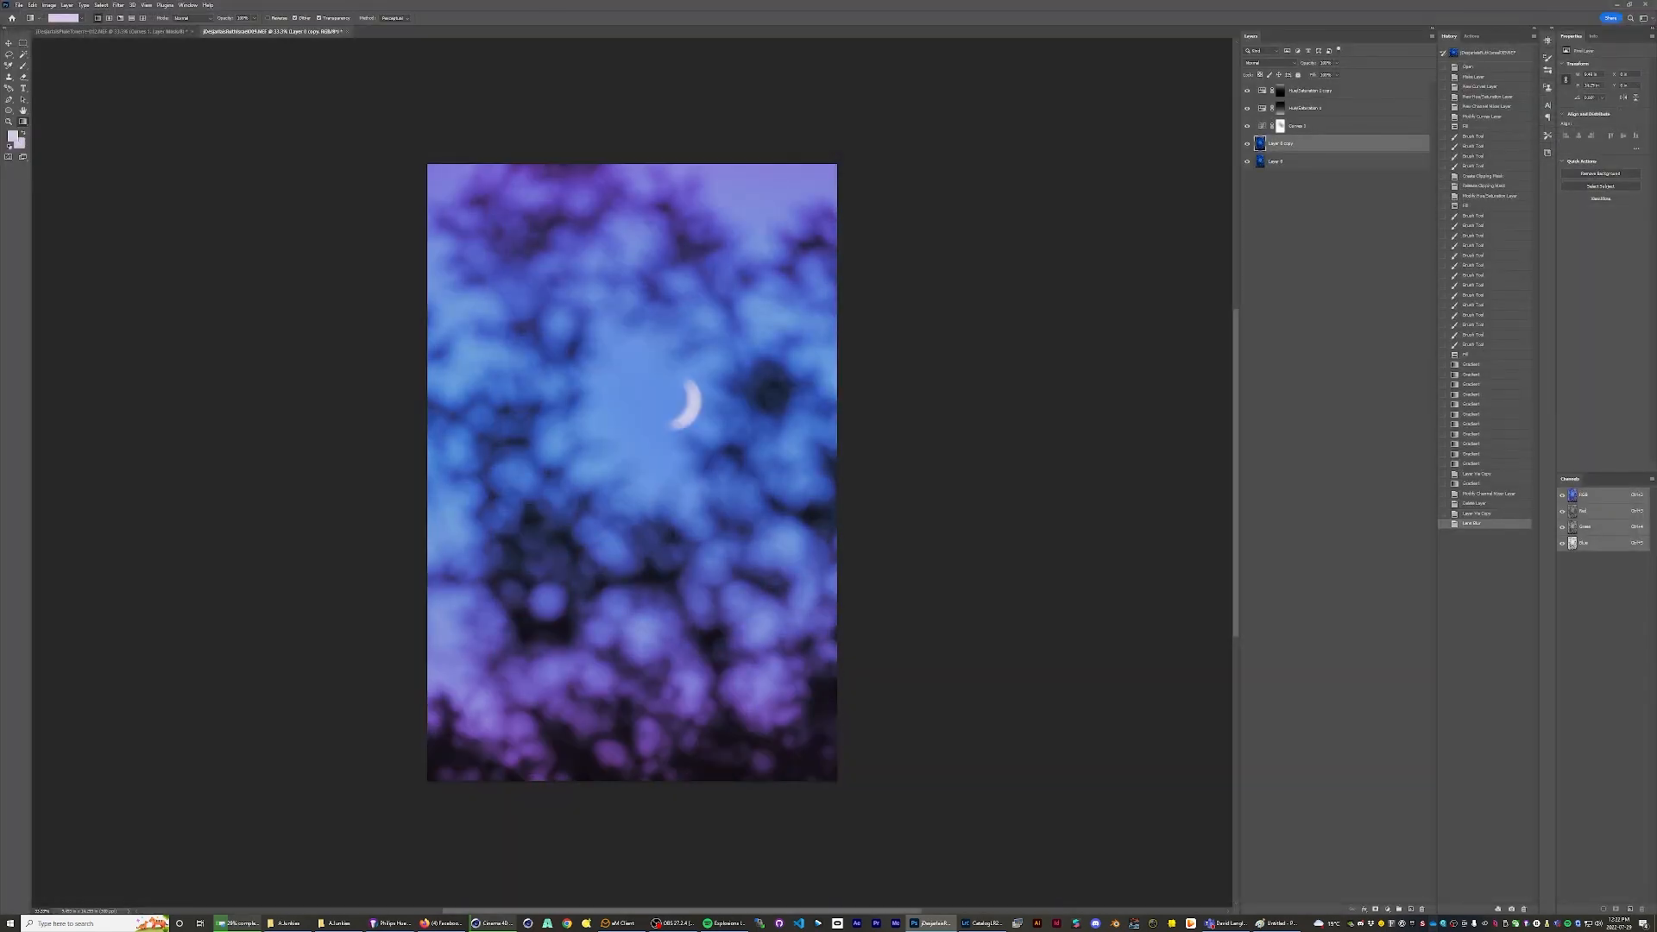
# - Compare Layer 0 copy's blur by toggling visibility, leave it shown, and add a white mask
pyautogui.click(1247, 143)
pyautogui.click(1247, 143)
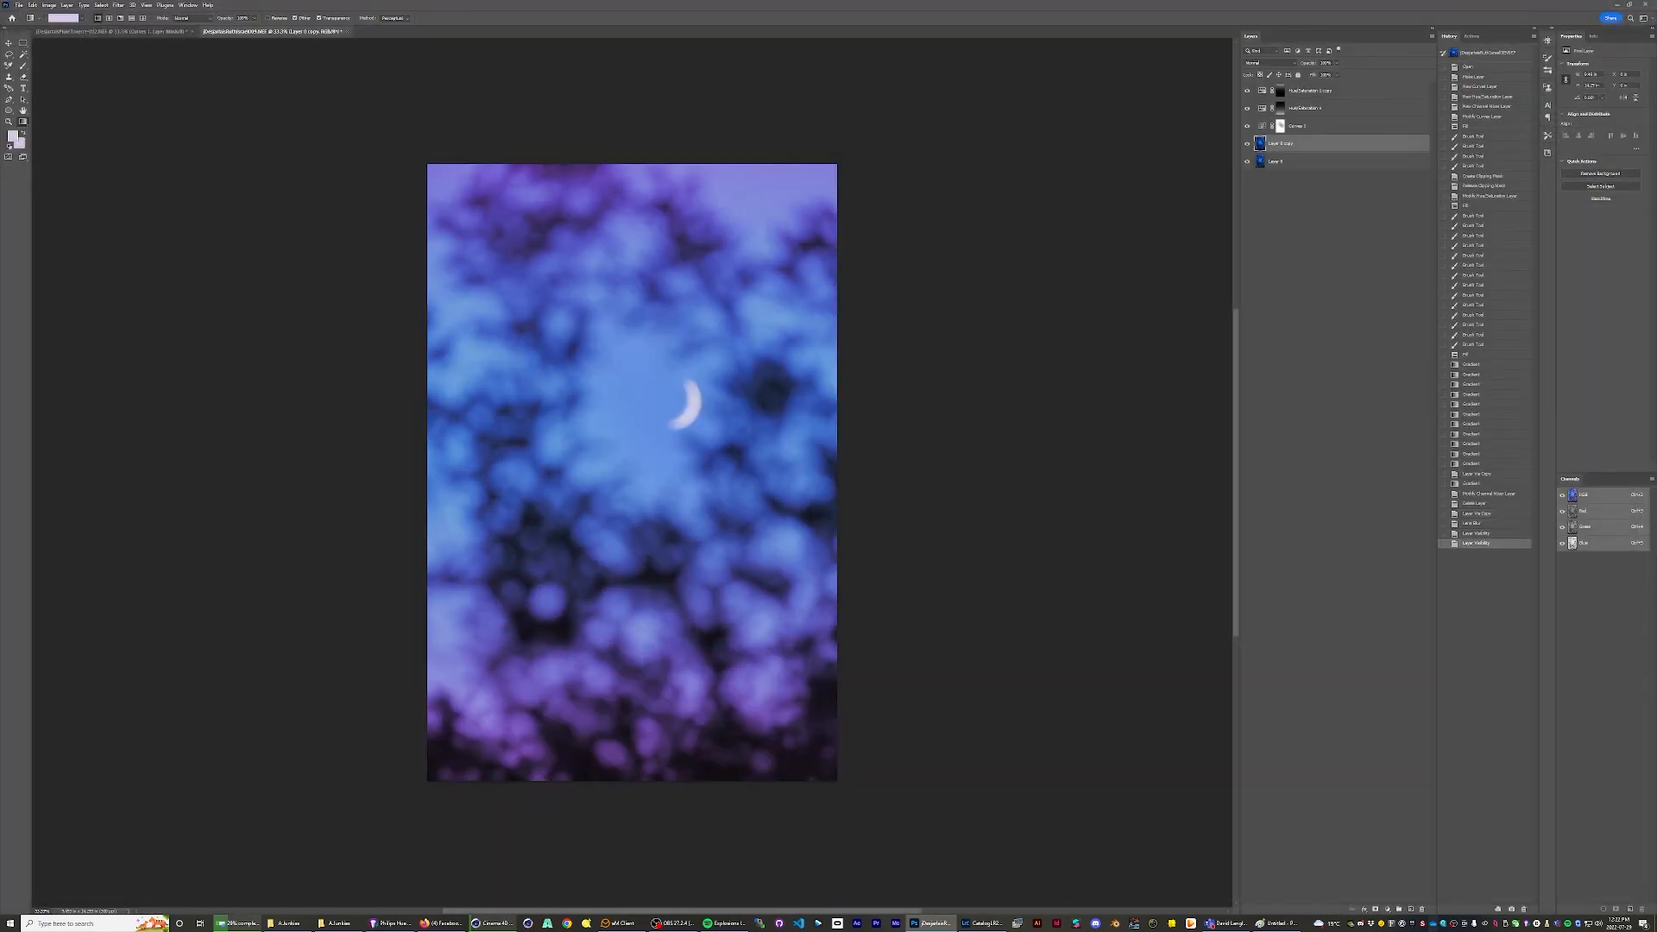
pyautogui.click(1247, 143)
pyautogui.click(1247, 144)
pyautogui.click(1247, 143)
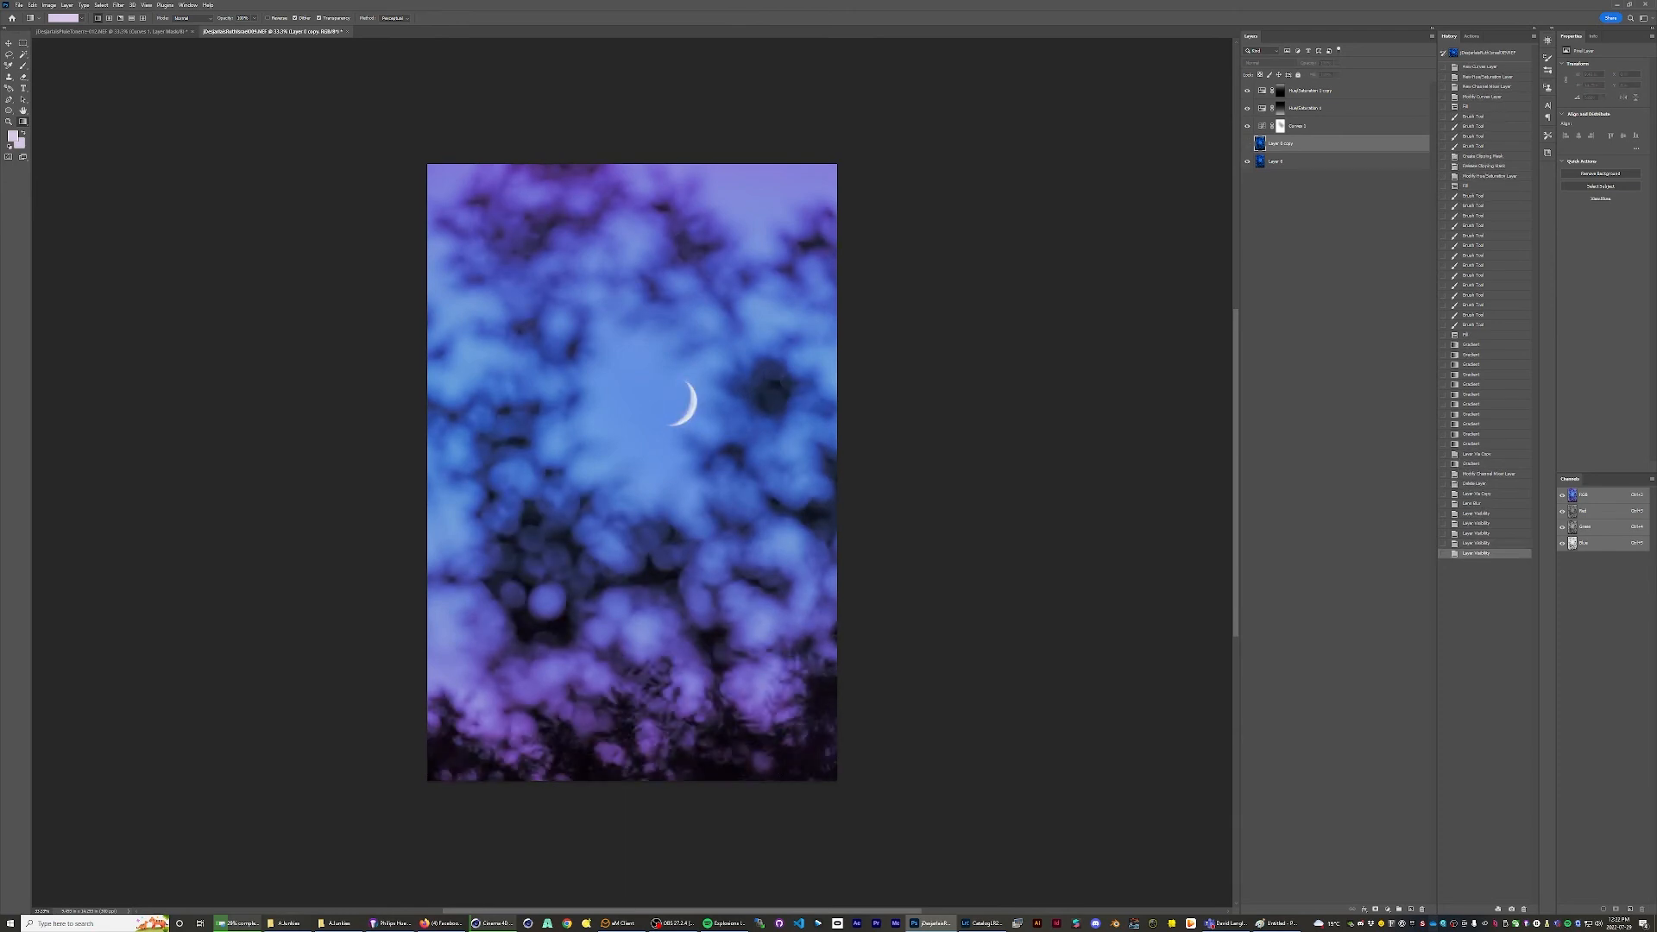
pyautogui.click(1248, 143)
pyautogui.click(1248, 143)
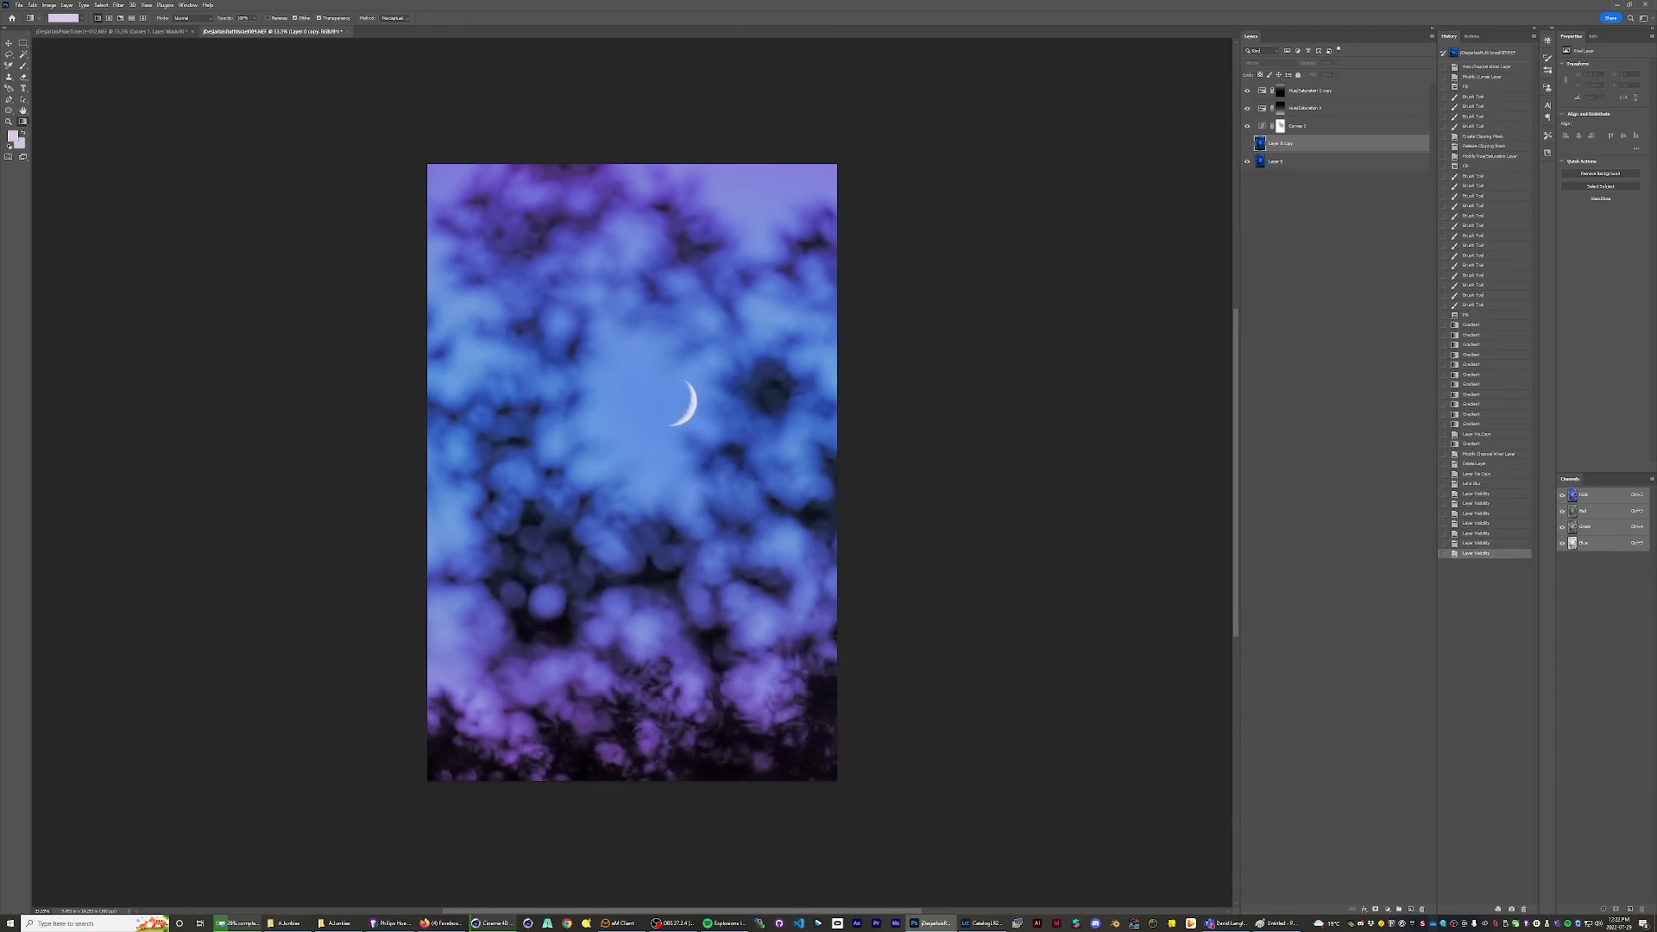
pyautogui.click(1247, 144)
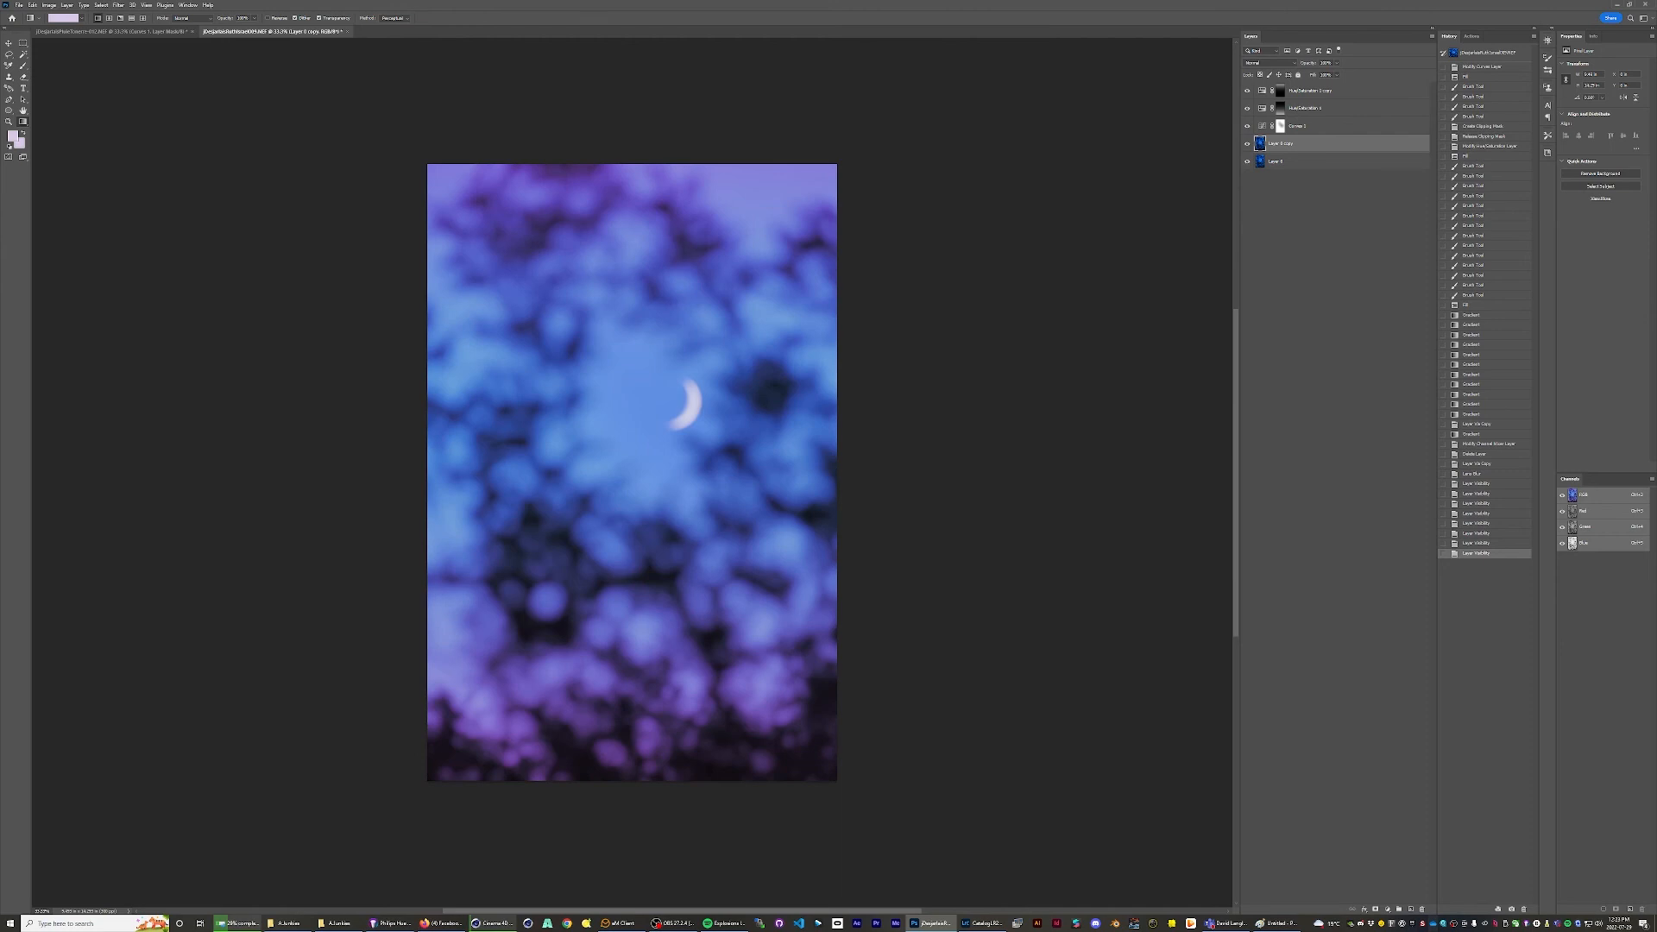
pyautogui.click(1376, 909)
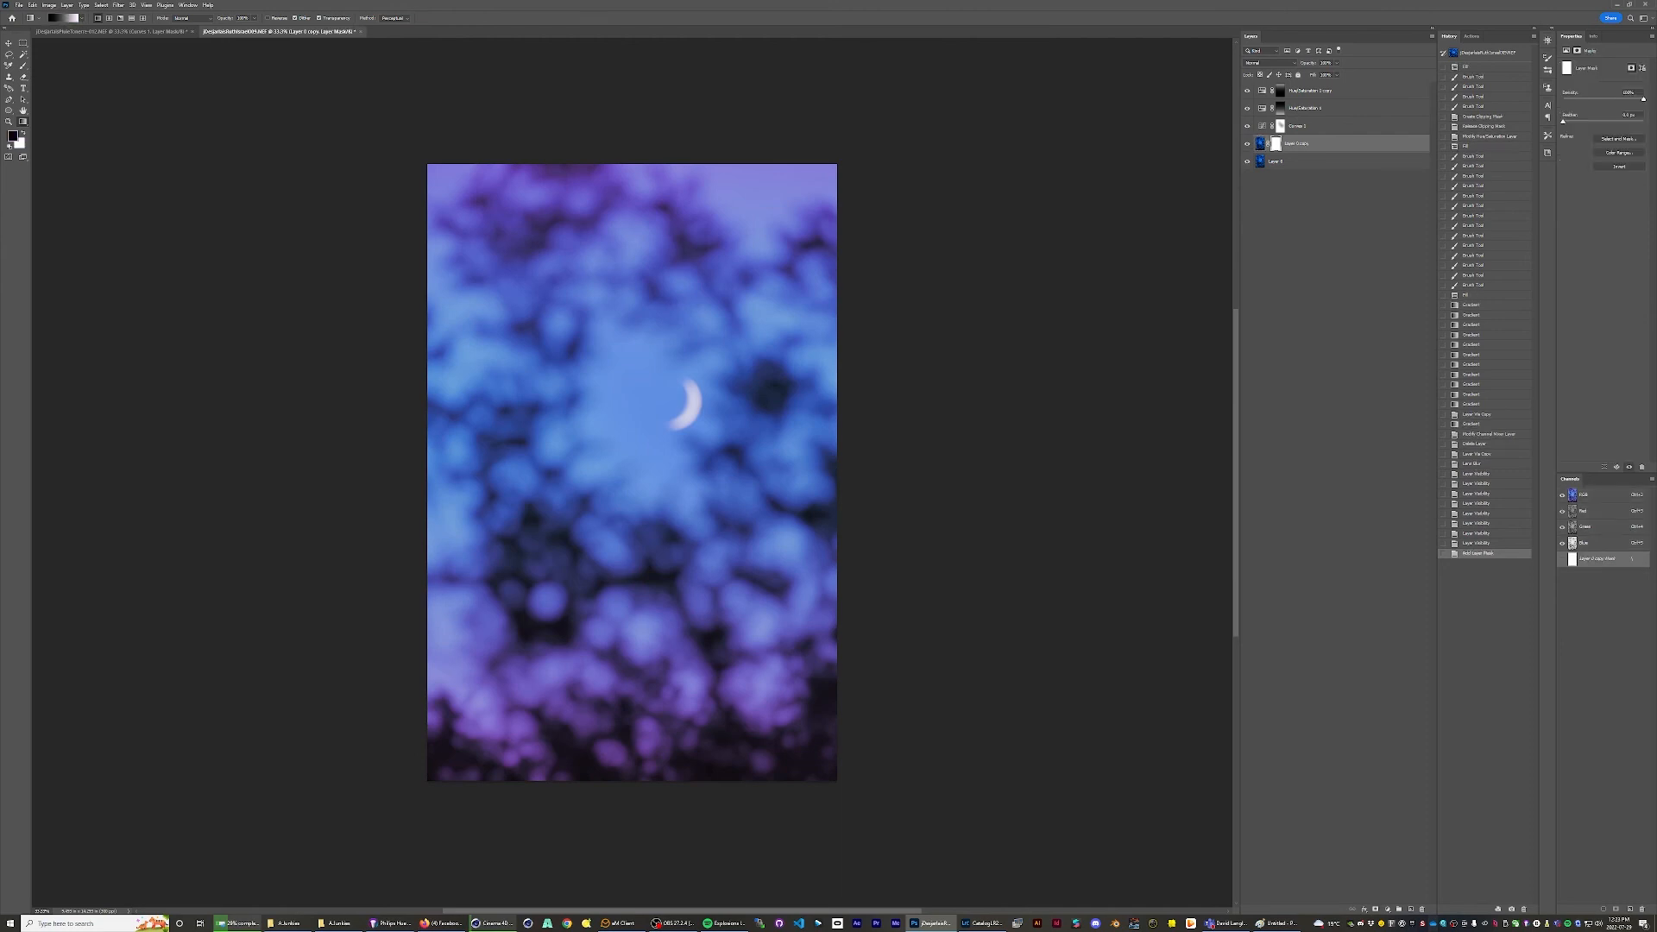
# - Fill Layer 0 copy's mask with black and paint around the moon at 100% brush opacity
pyautogui.press('x')
pyautogui.hotkey('ctrl', 'BackSpace')
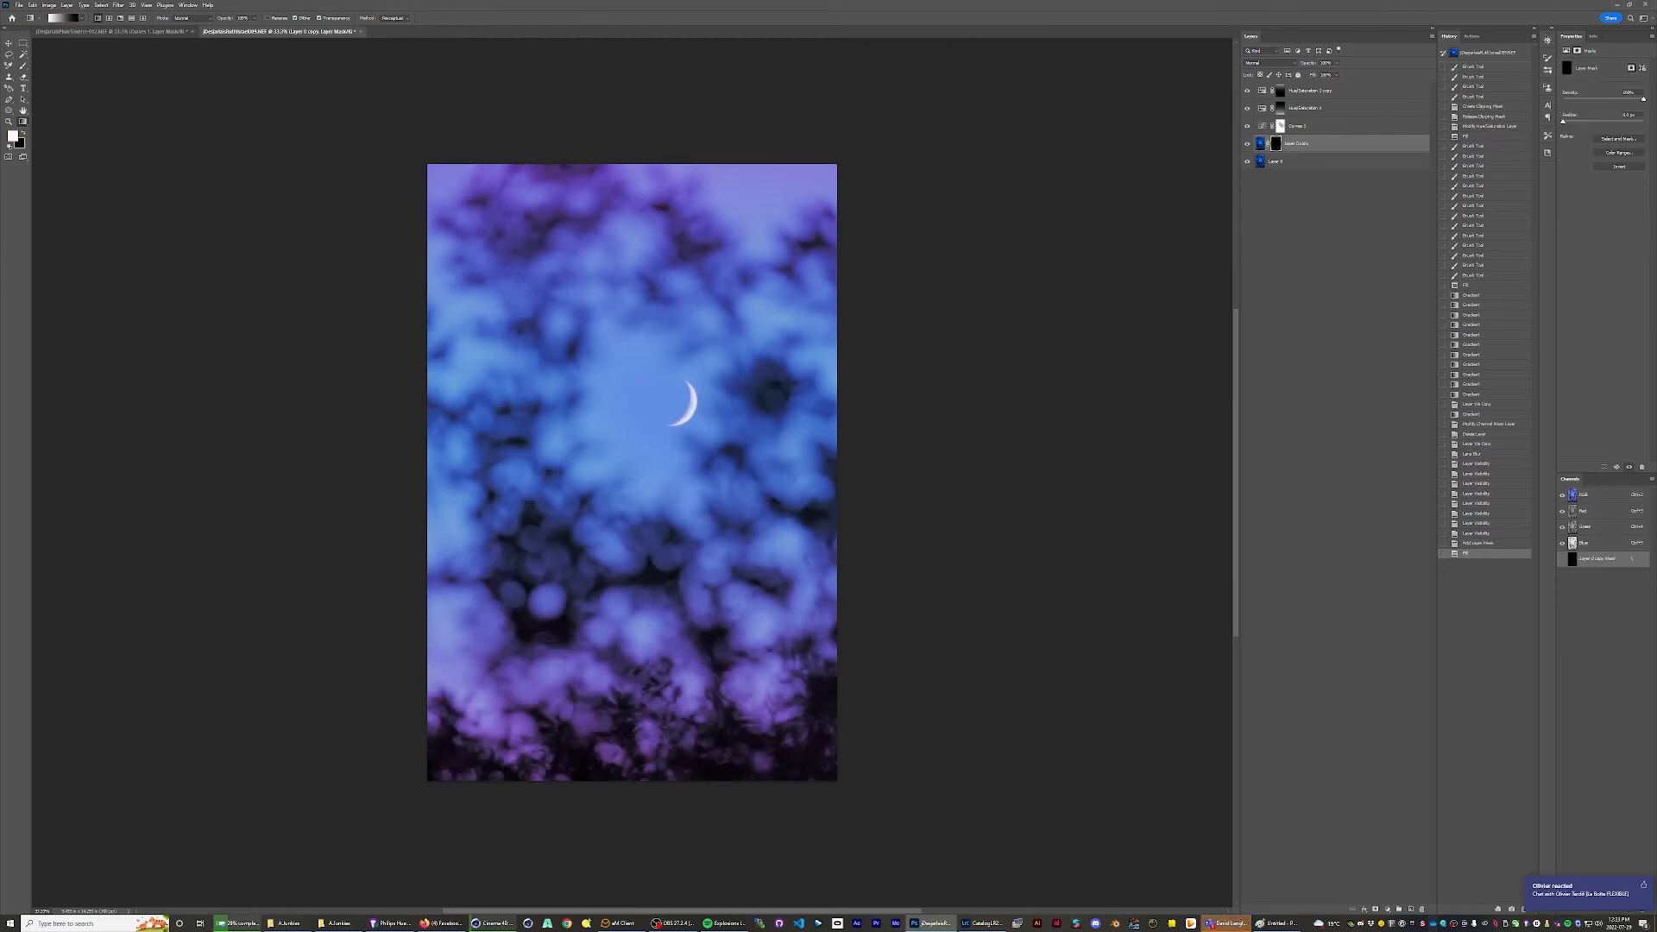
pyautogui.press('b')
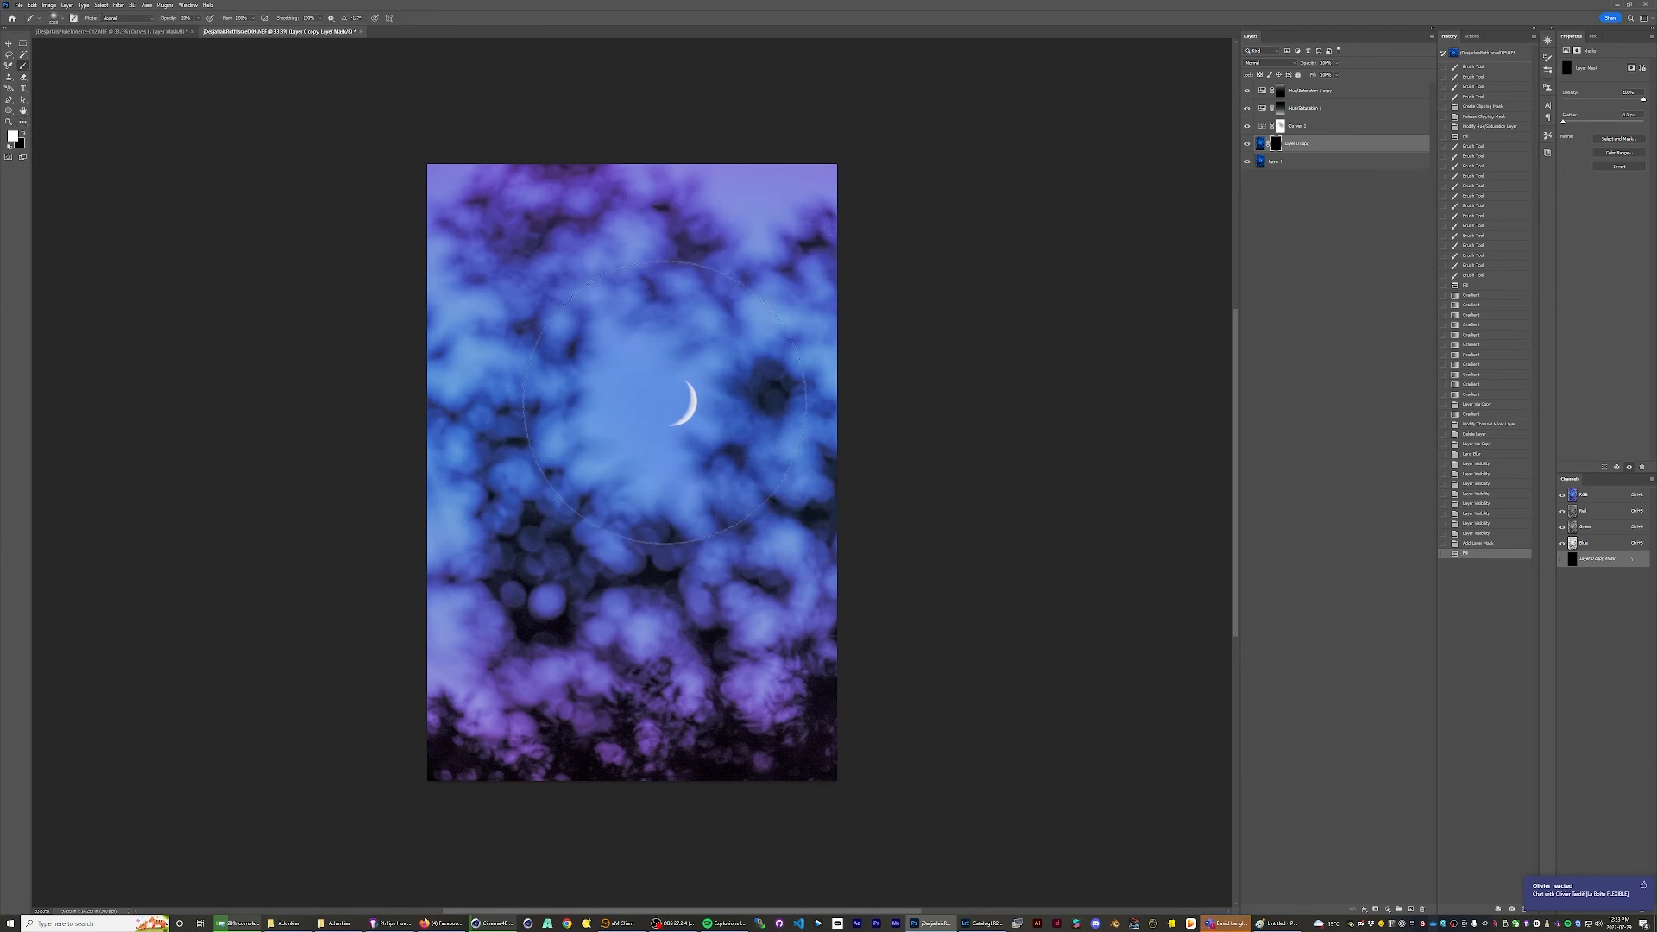
pyautogui.click(659, 406)
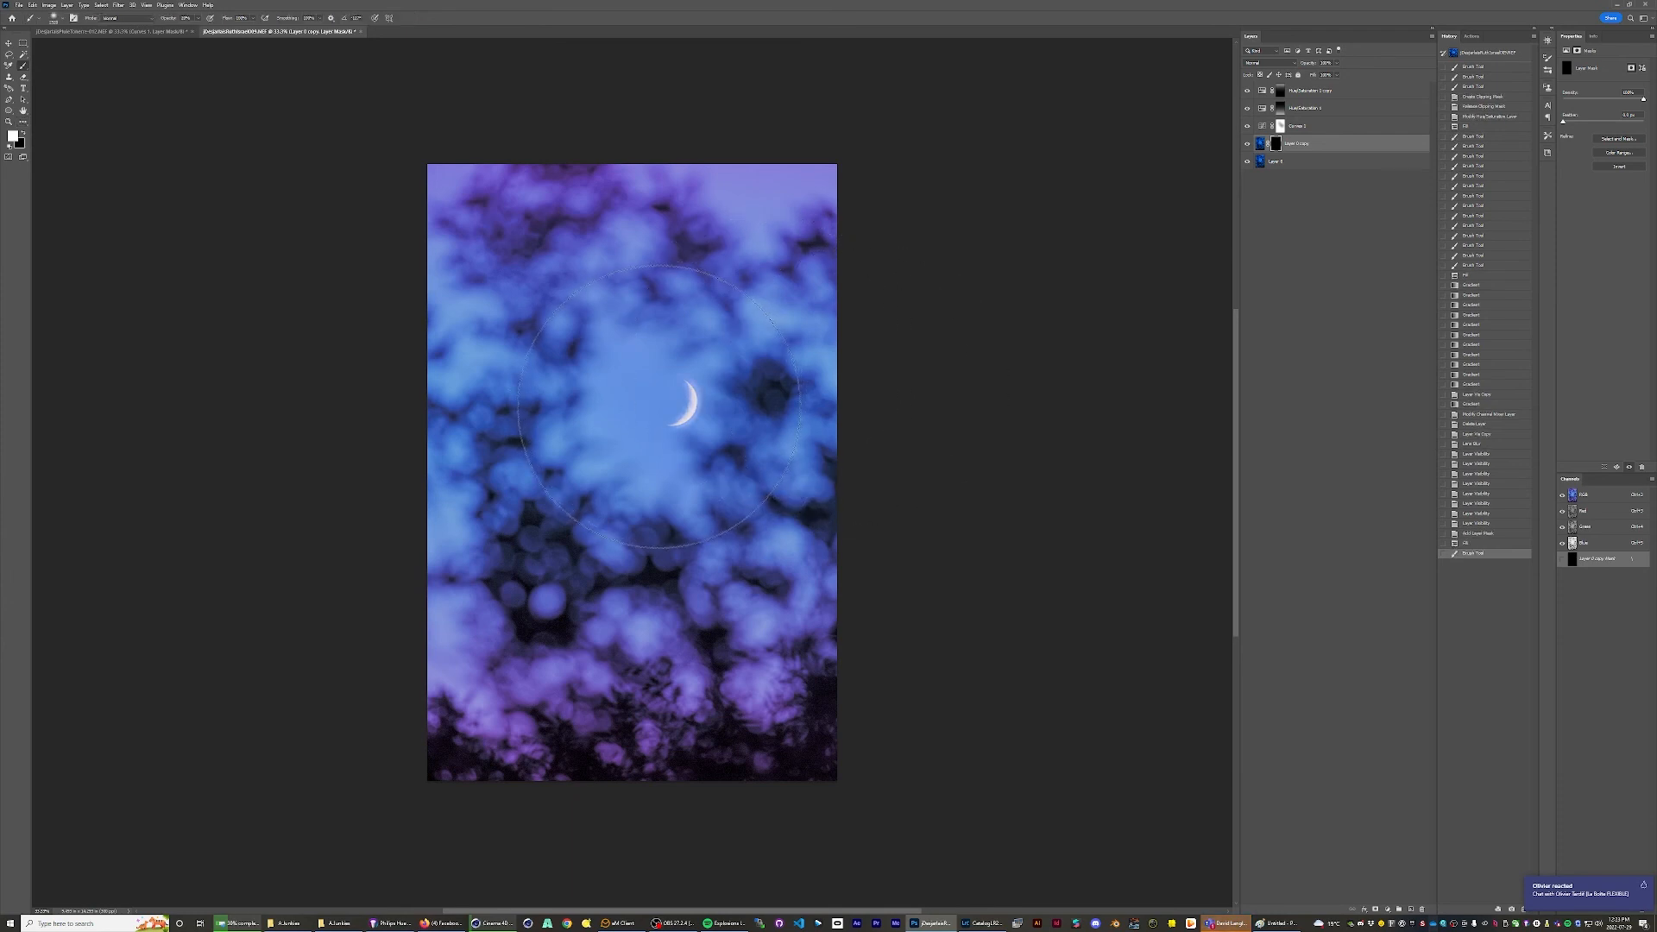
pyautogui.click(659, 407)
pyautogui.click(659, 406)
pyautogui.click(660, 407)
pyautogui.click(659, 406)
pyautogui.click(659, 406)
pyautogui.click(659, 407)
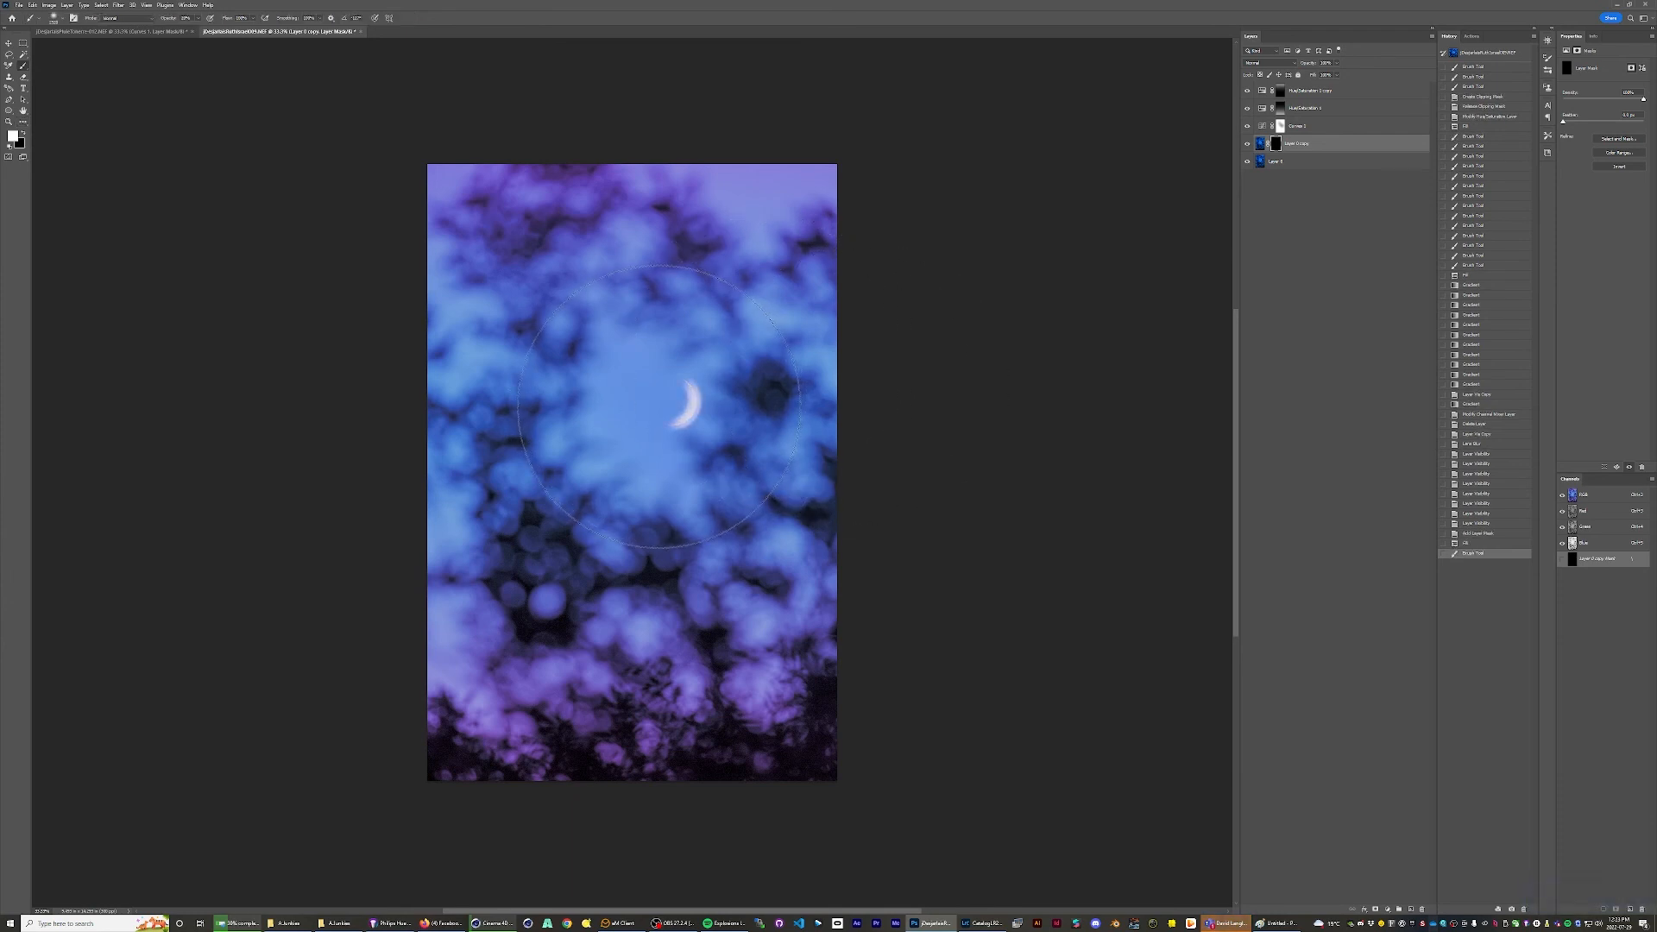
pyautogui.press('0')
pyautogui.click(659, 406)
pyautogui.click(660, 406)
pyautogui.click(660, 407)
pyautogui.click(660, 406)
pyautogui.click(660, 406)
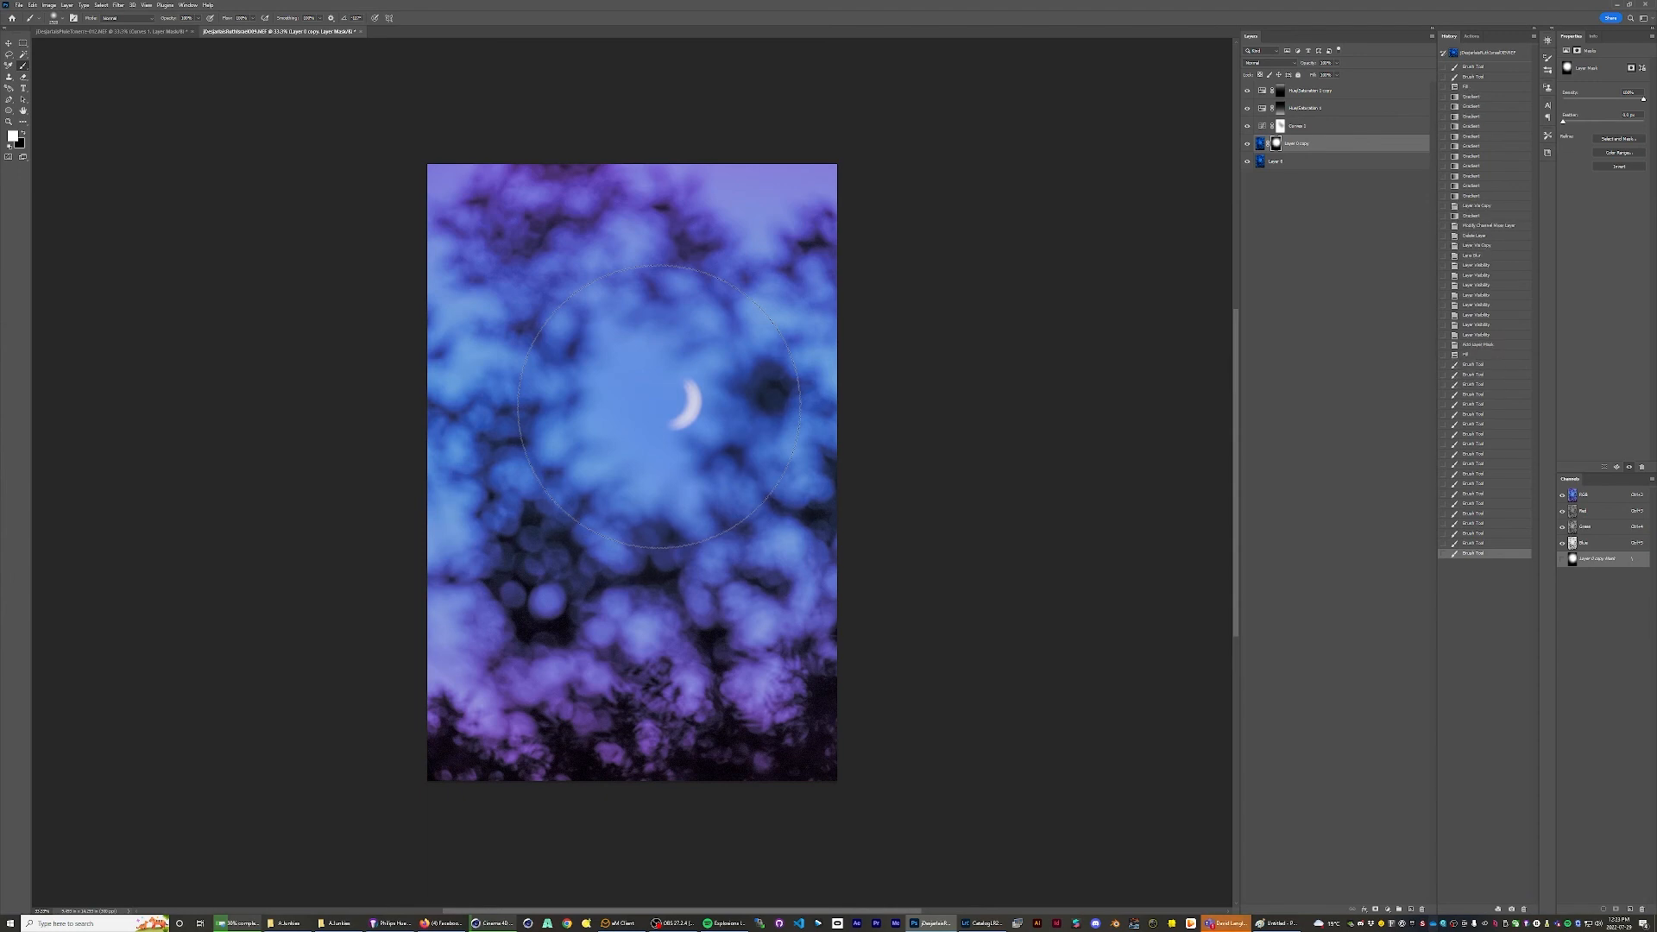
pyautogui.click(659, 407)
pyautogui.click(660, 407)
# - Paint the mask over the dark area below the moon
pyautogui.click(652, 412)
pyautogui.click(651, 421)
pyautogui.click(651, 426)
pyautogui.click(649, 433)
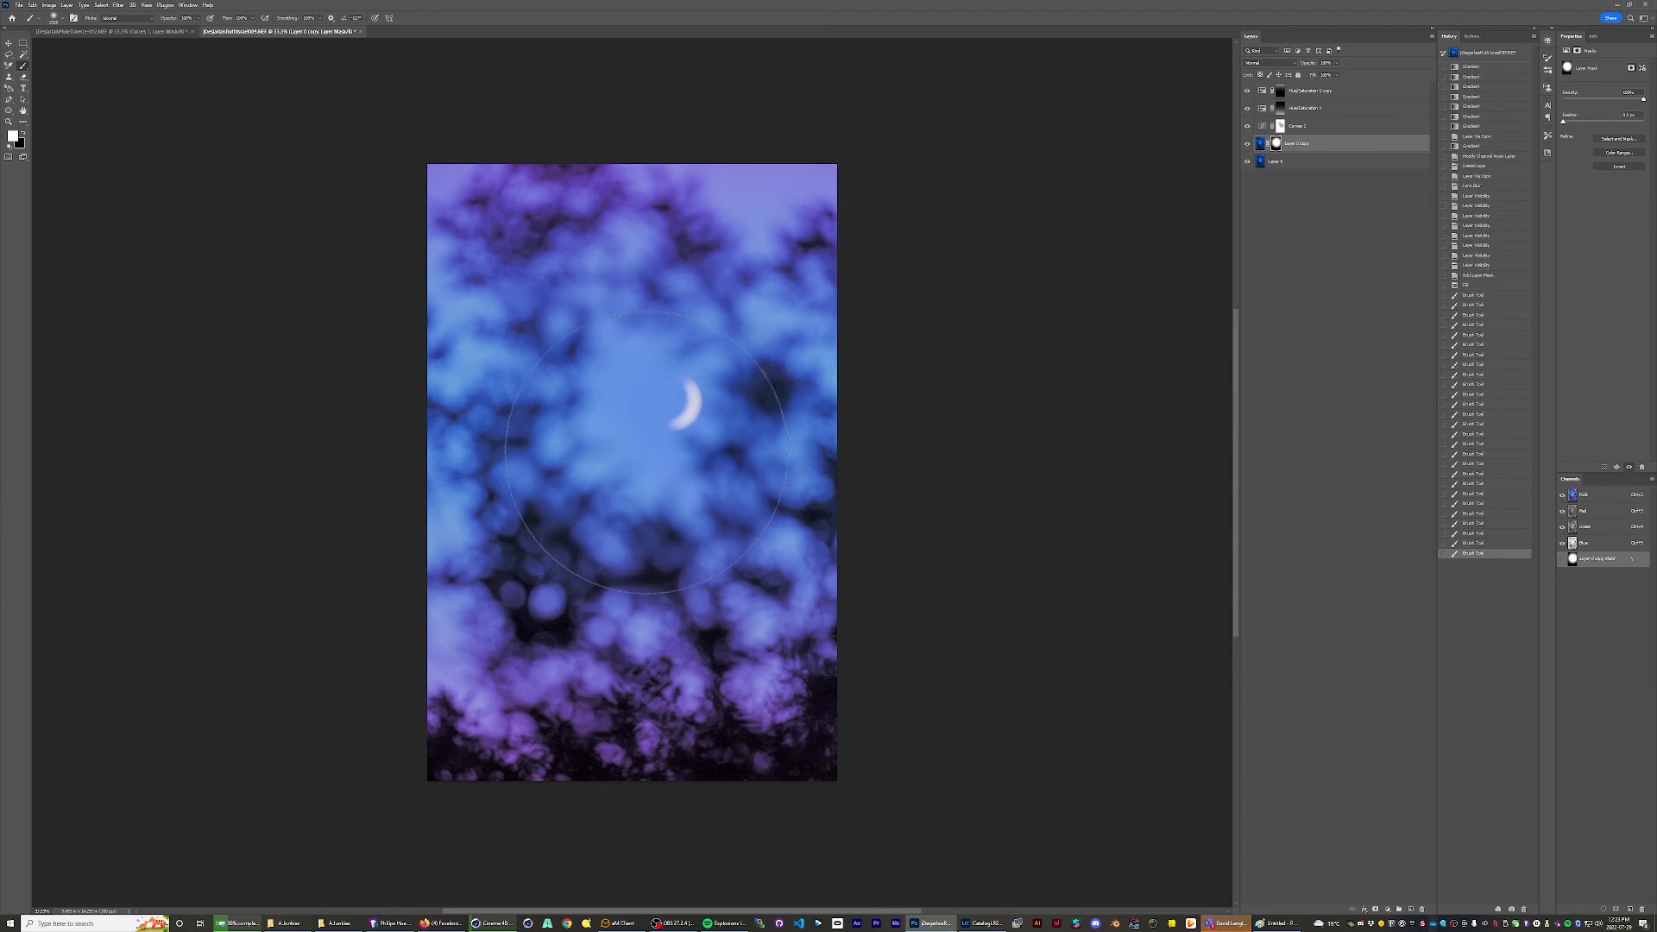
pyautogui.click(647, 442)
pyautogui.click(646, 447)
pyautogui.click(646, 447)
# - At 50% brush opacity, paint the lower image and extend the mask around the moon
pyautogui.press('5')
pyautogui.click(662, 533)
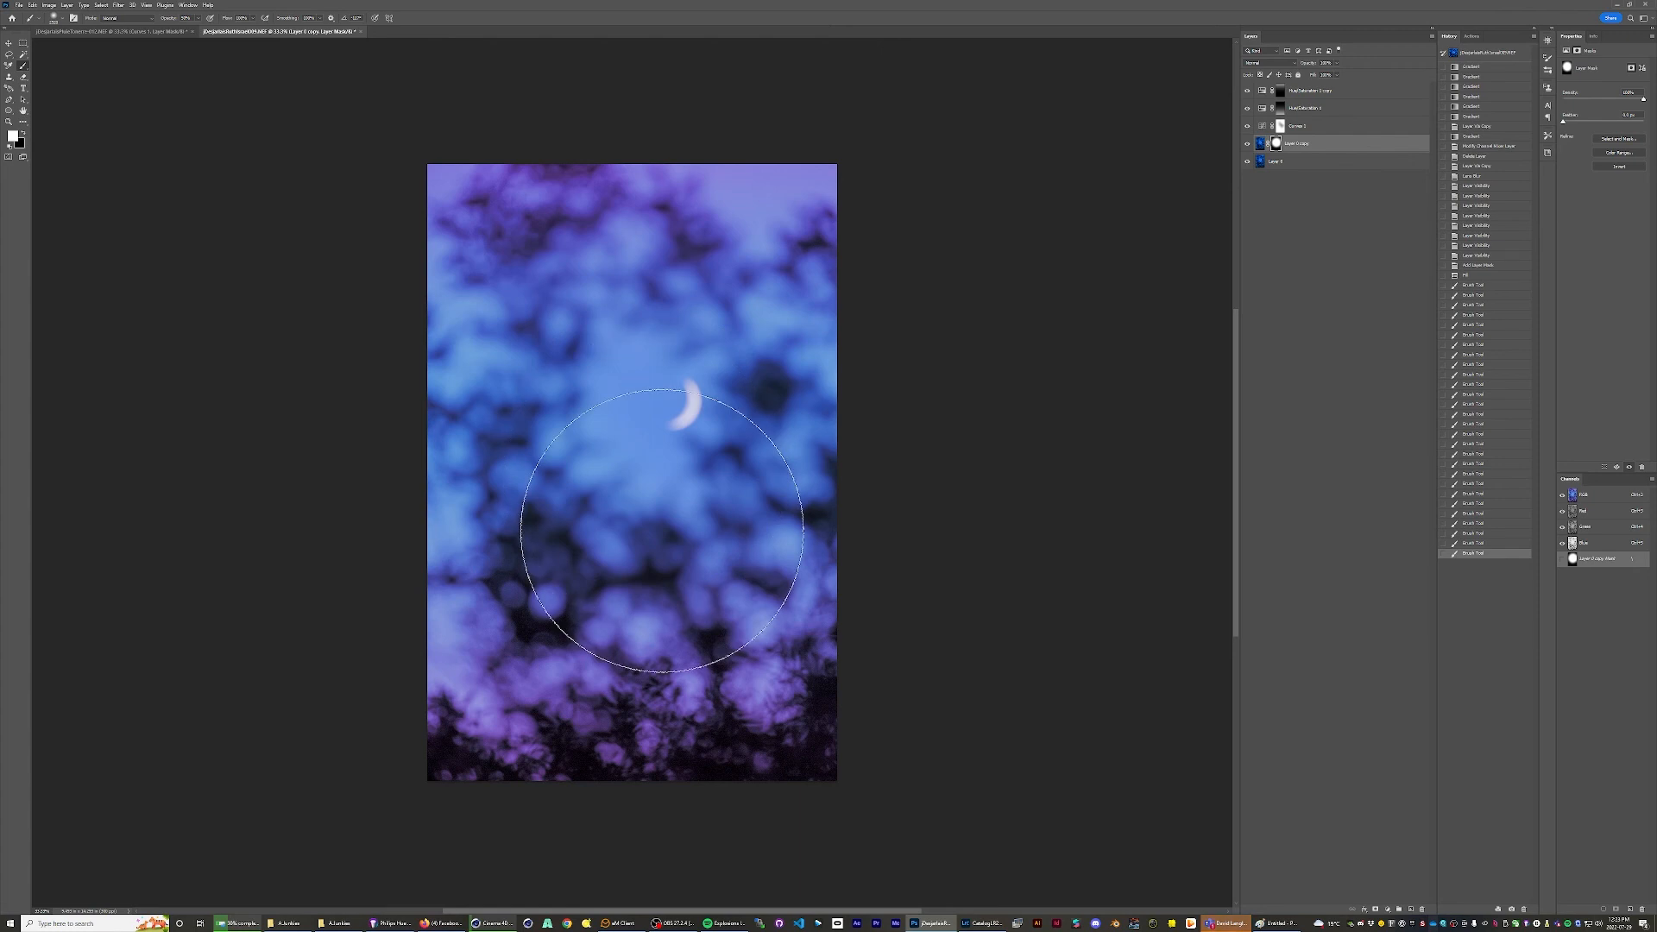
pyautogui.click(654, 542)
pyautogui.click(649, 551)
pyautogui.click(650, 549)
pyautogui.click(682, 295)
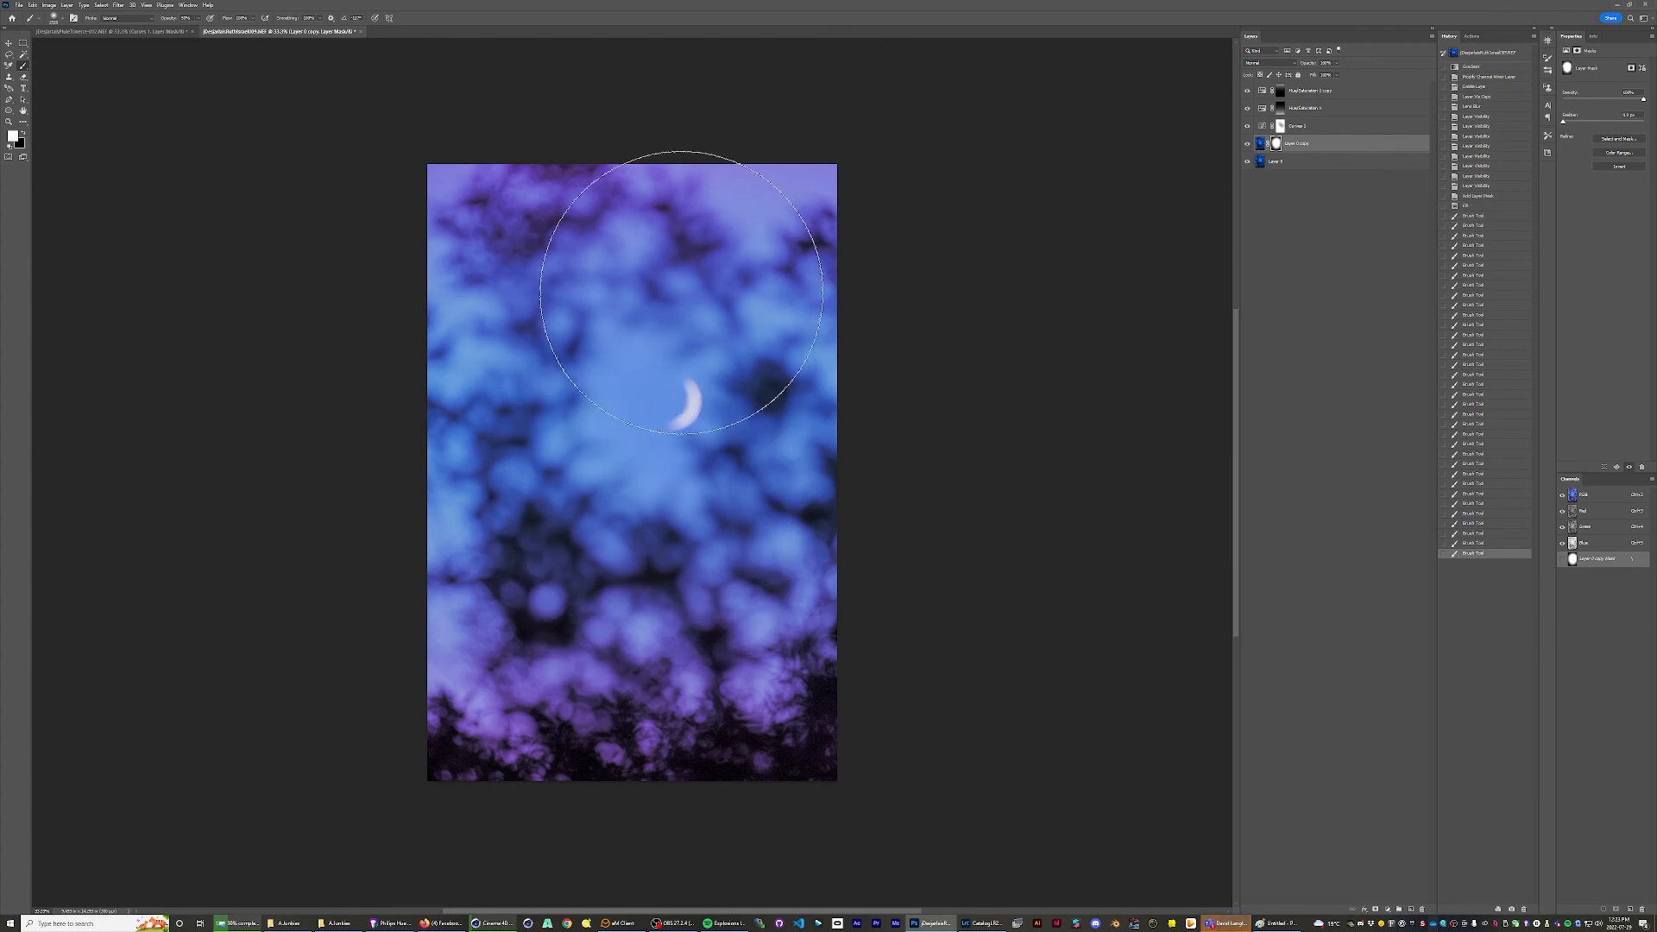
pyautogui.click(680, 324)
pyautogui.click(678, 347)
# - Invert the mask so the moon stays sharp, and toggle Layer 0 copy to compare
pyautogui.hotkey('ctrl', 'i')
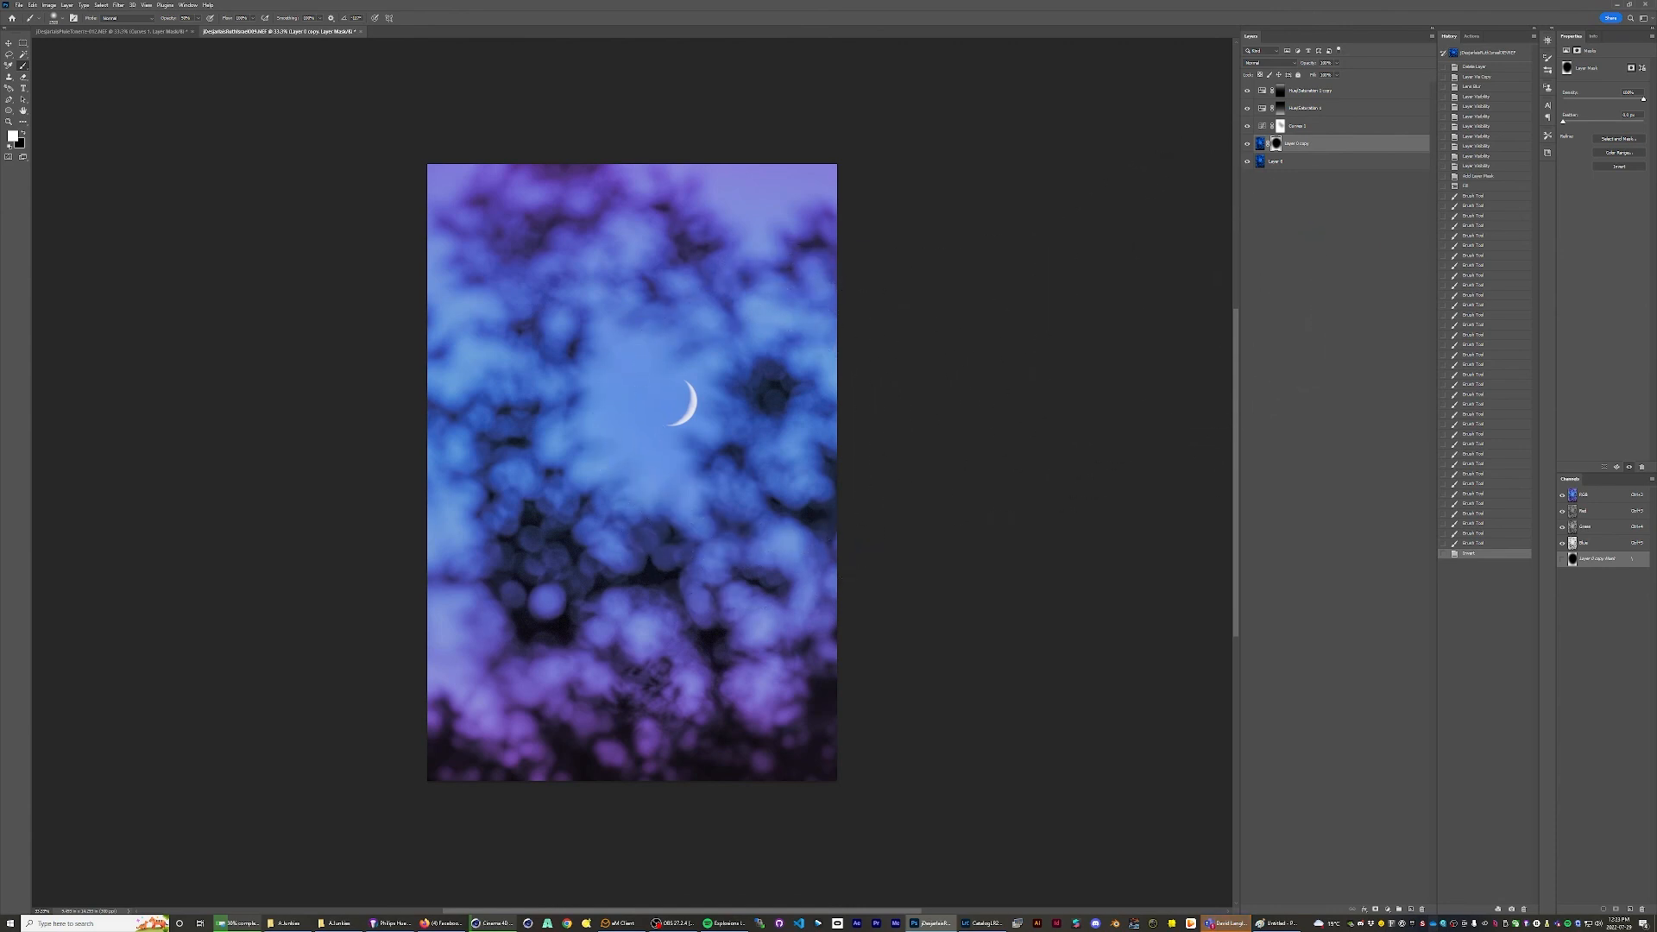
pyautogui.click(1246, 144)
pyautogui.click(1246, 143)
pyautogui.click(1246, 143)
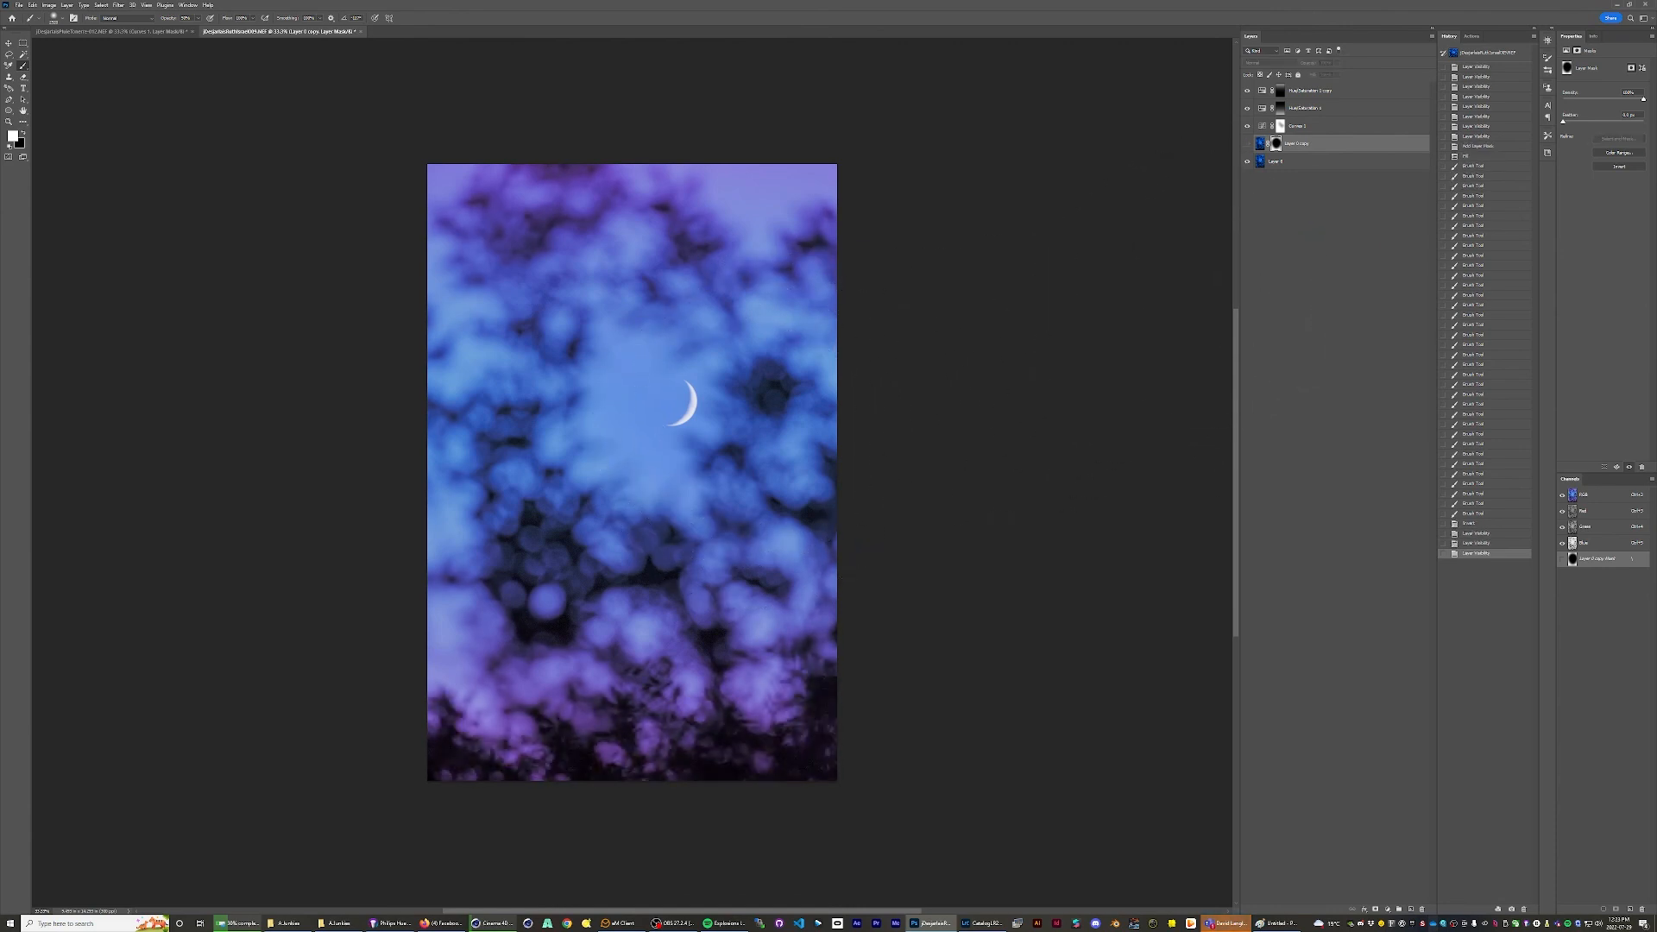
pyautogui.click(1246, 143)
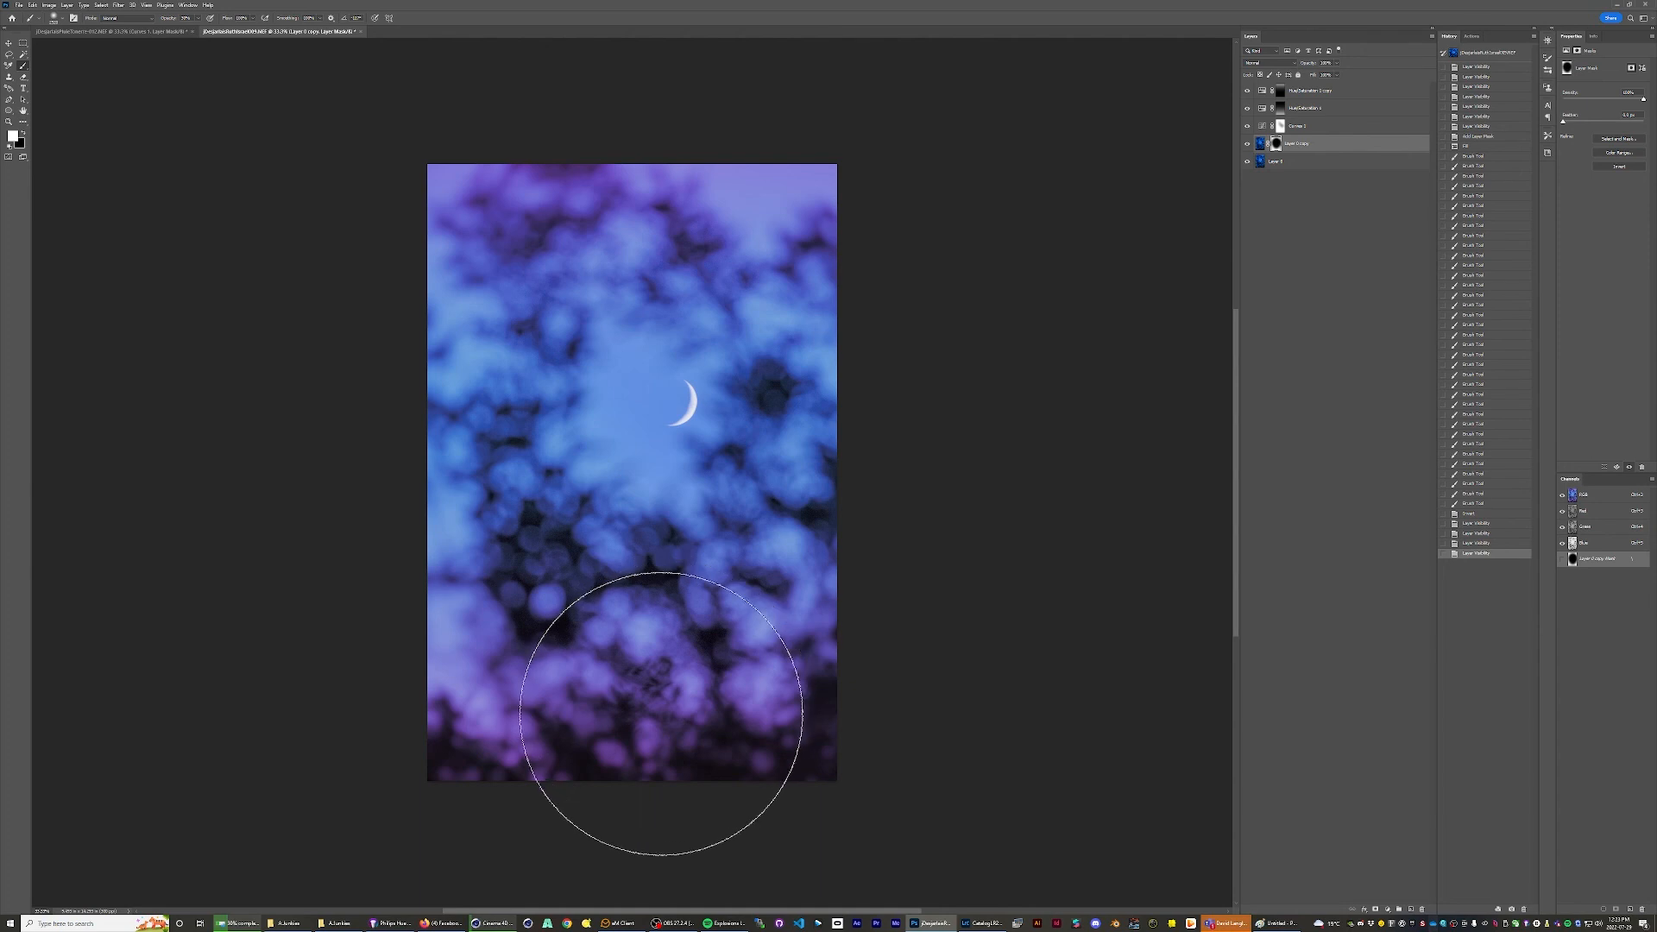
# - Paint blur onto the bottom, left, top and right edges of the image
pyautogui.moveTo(658, 710); pyautogui.dragTo(639, 660)
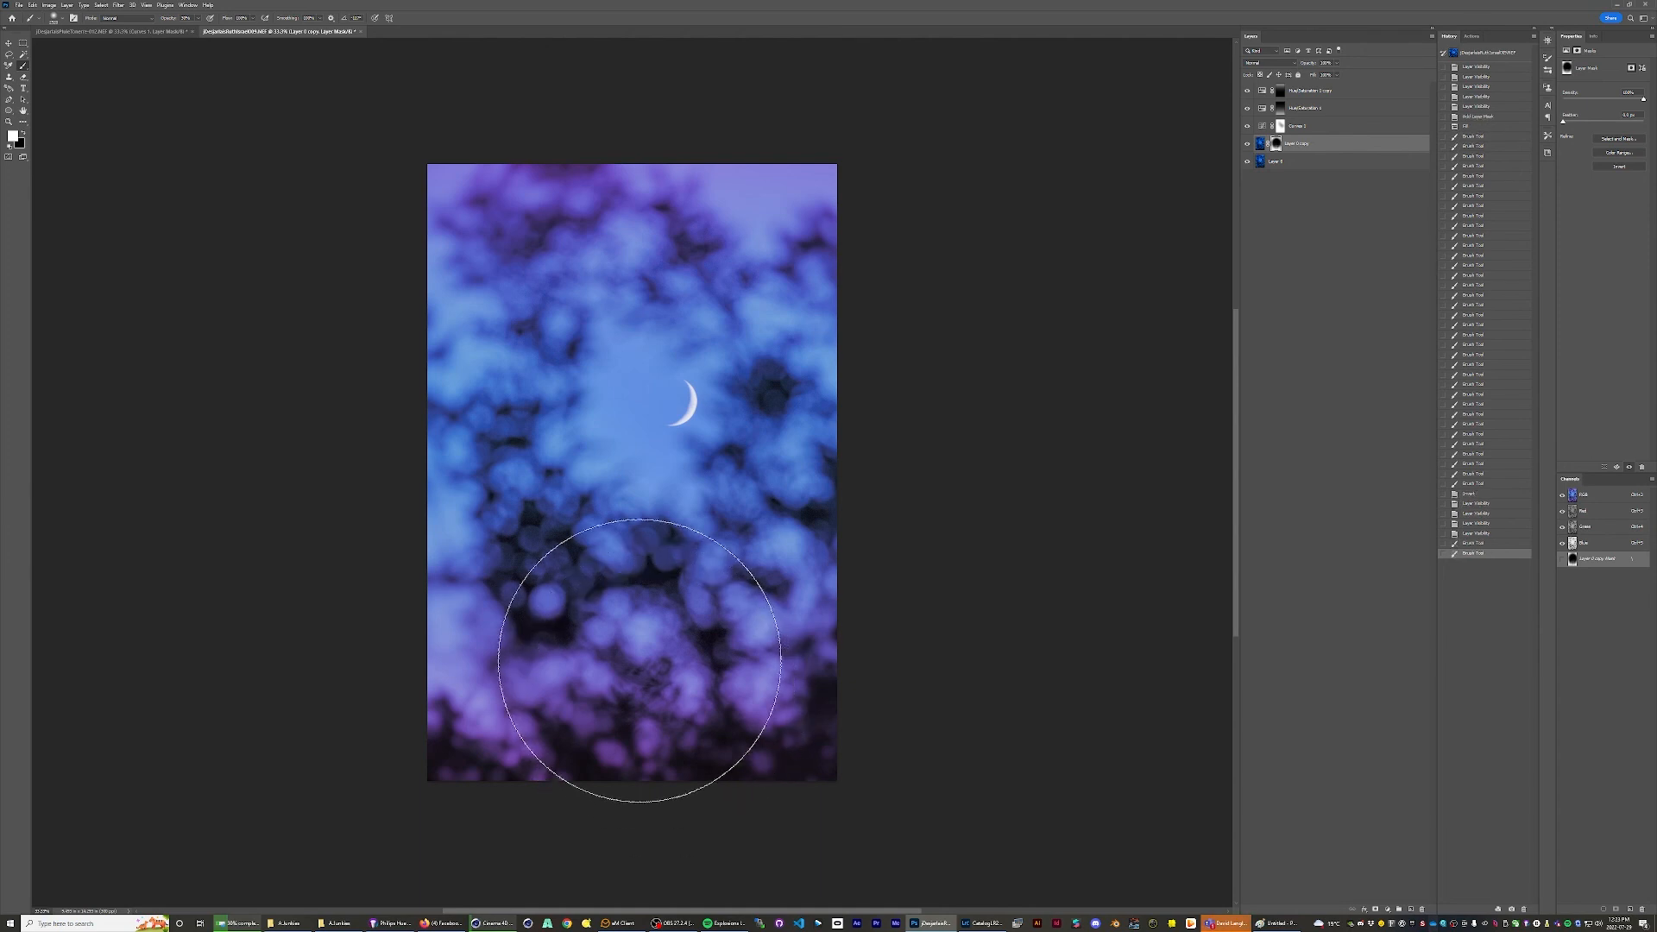
pyautogui.click(509, 594)
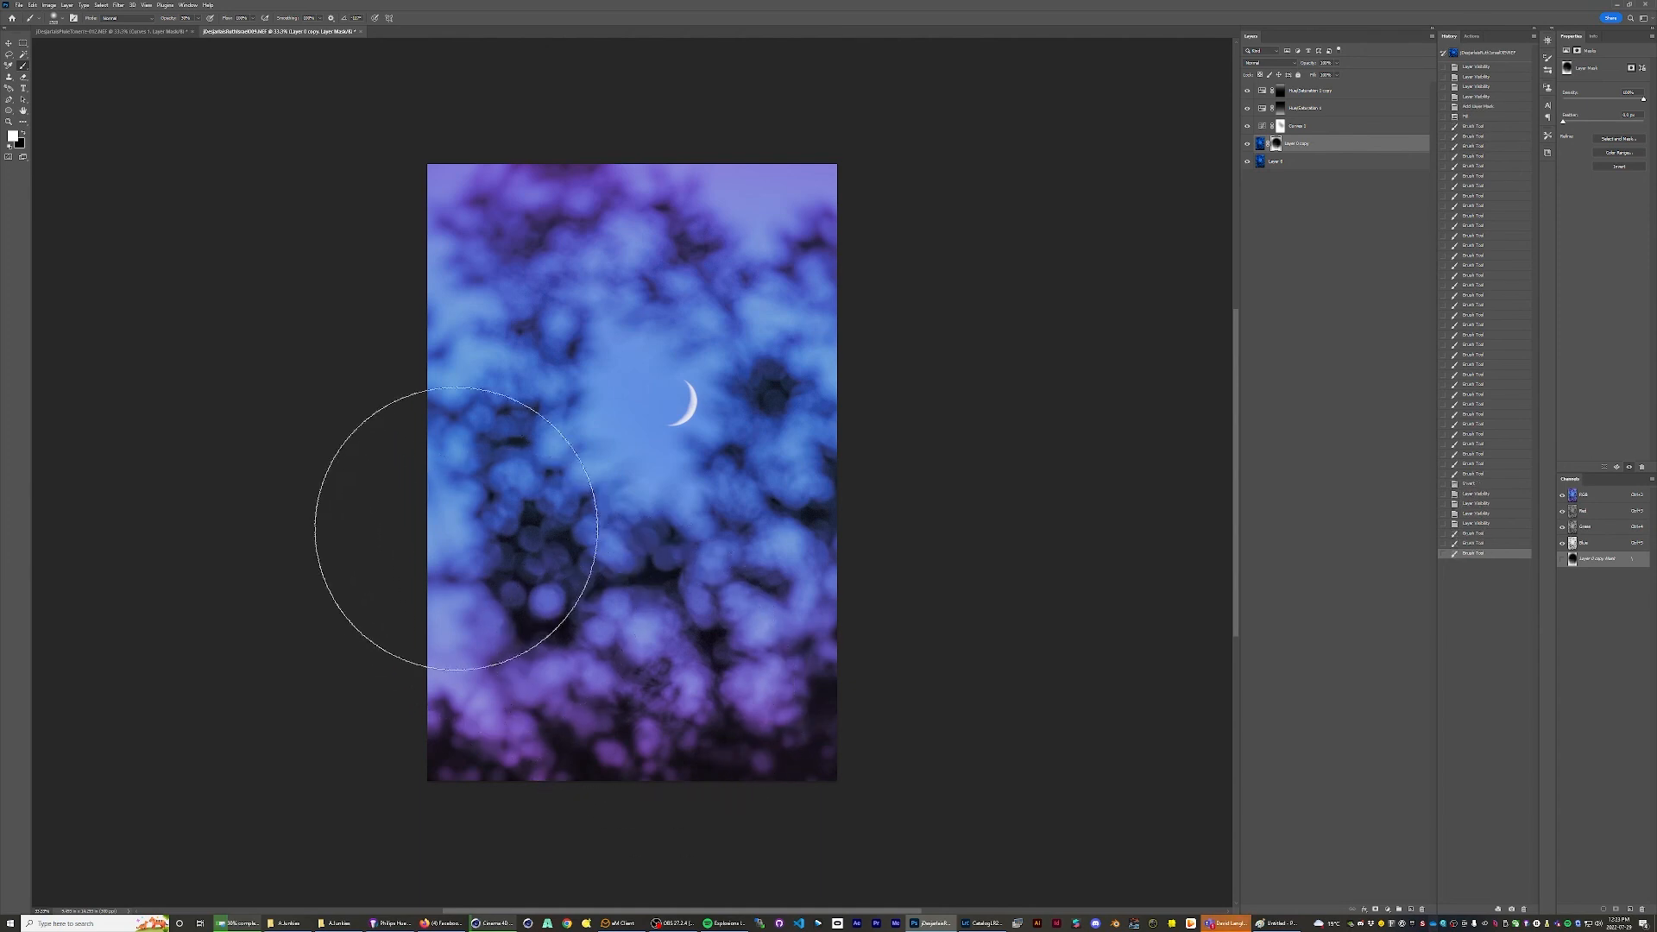
pyautogui.click(449, 353)
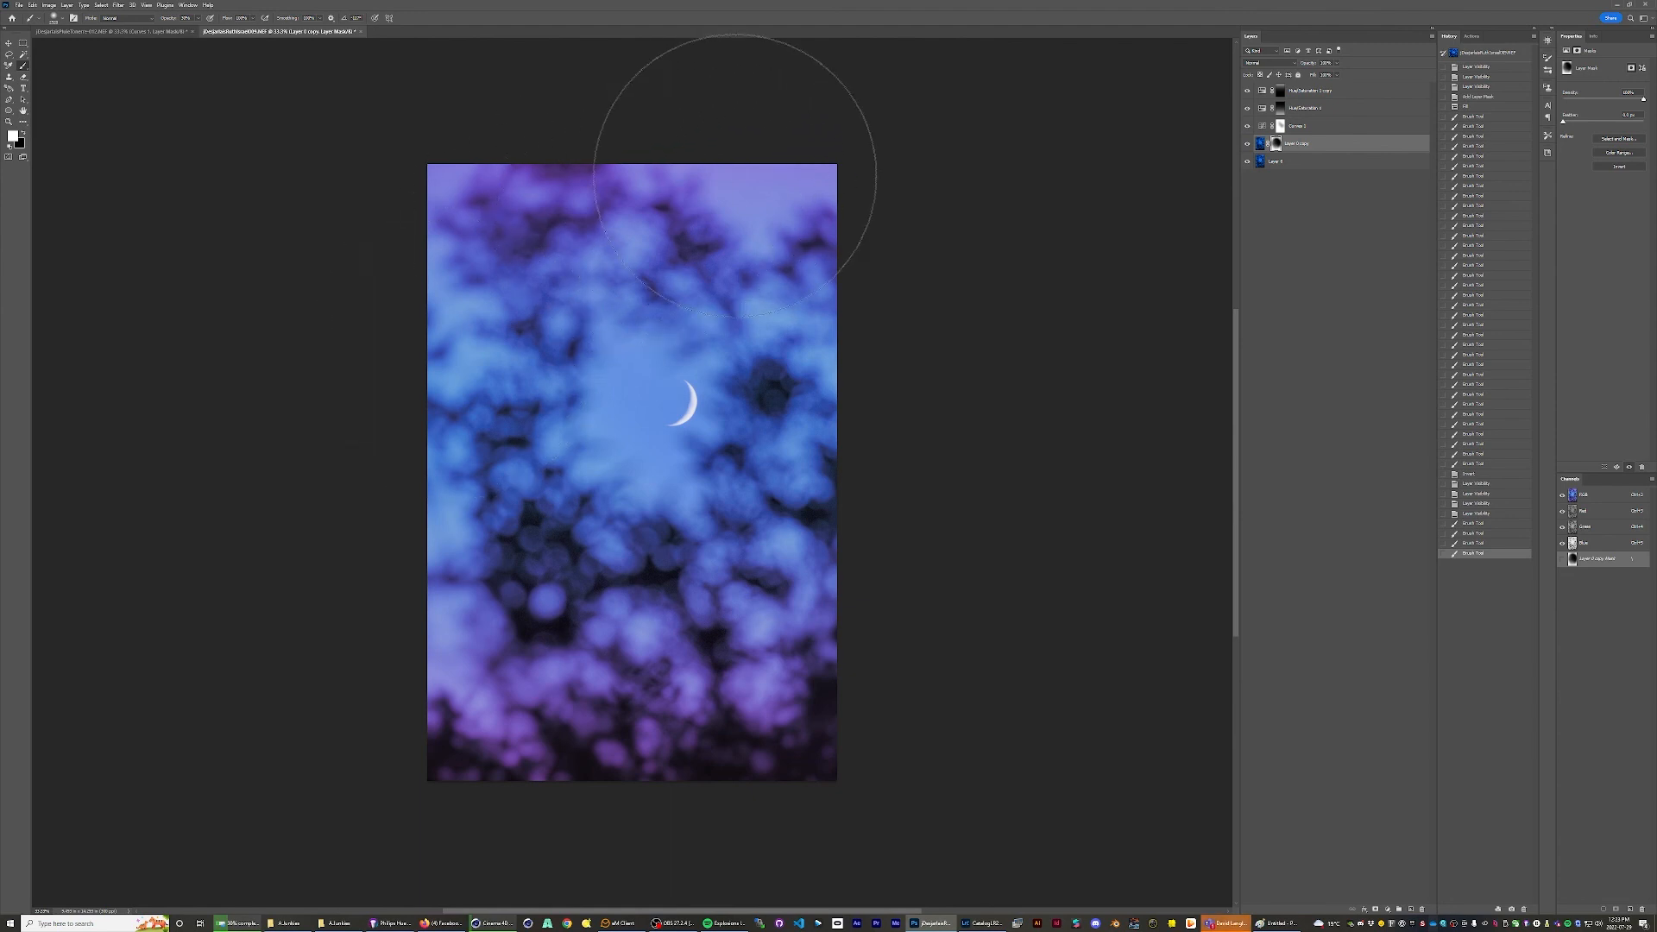
pyautogui.click(735, 173)
pyautogui.click(679, 177)
pyautogui.click(877, 373)
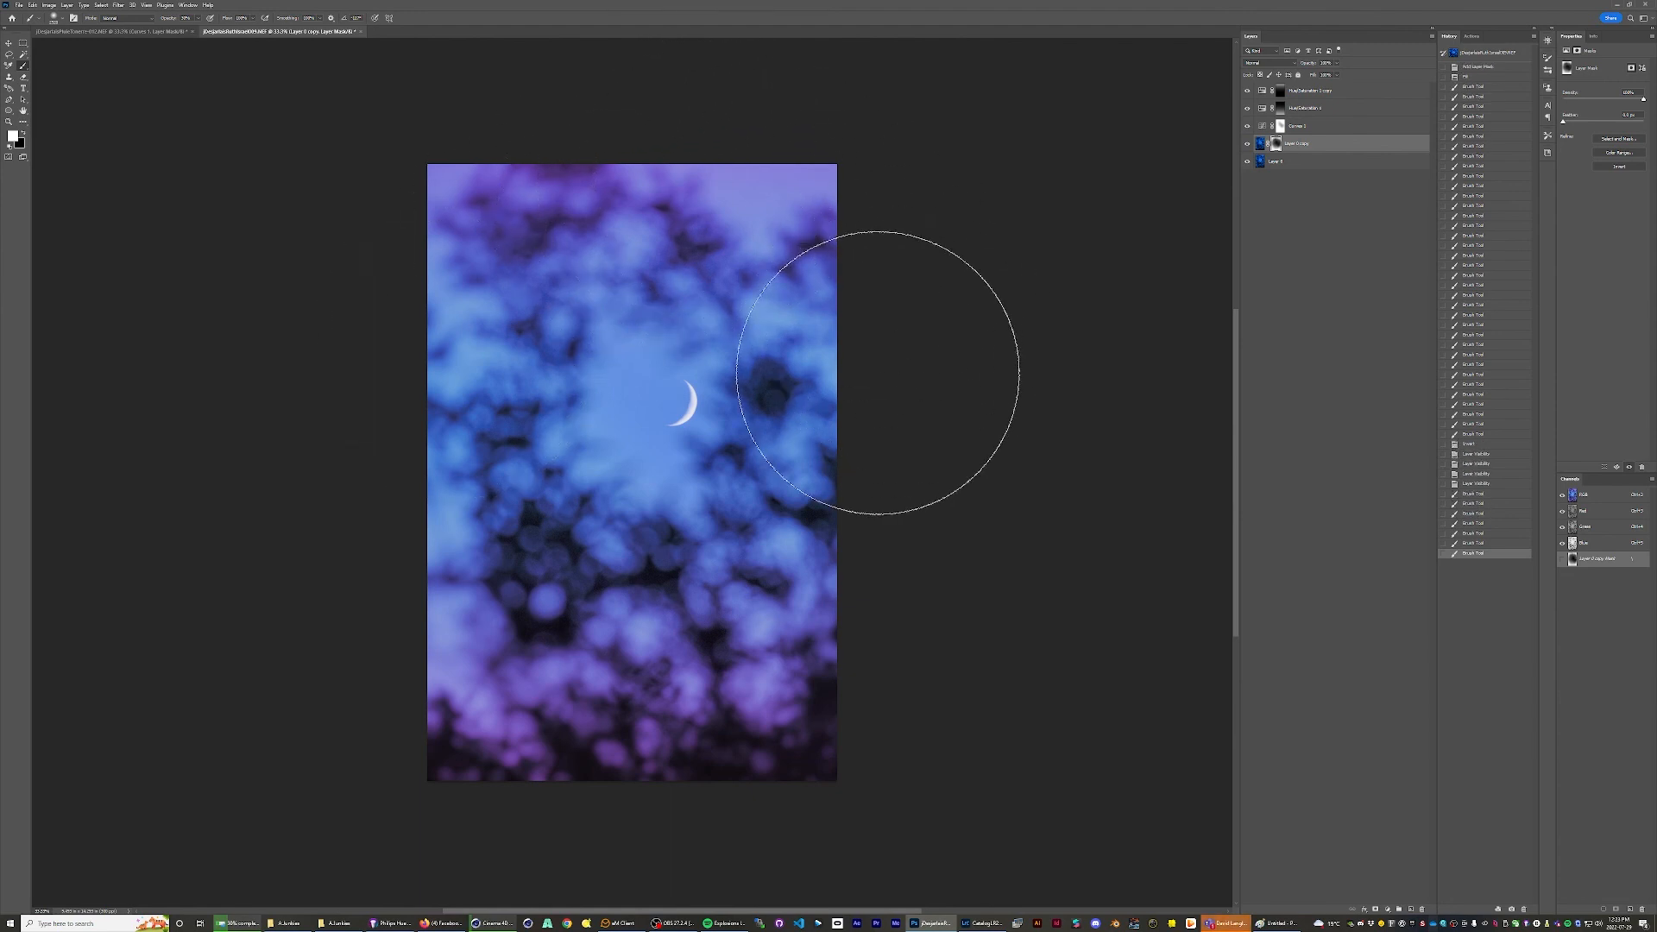
pyautogui.click(868, 576)
pyautogui.click(504, 679)
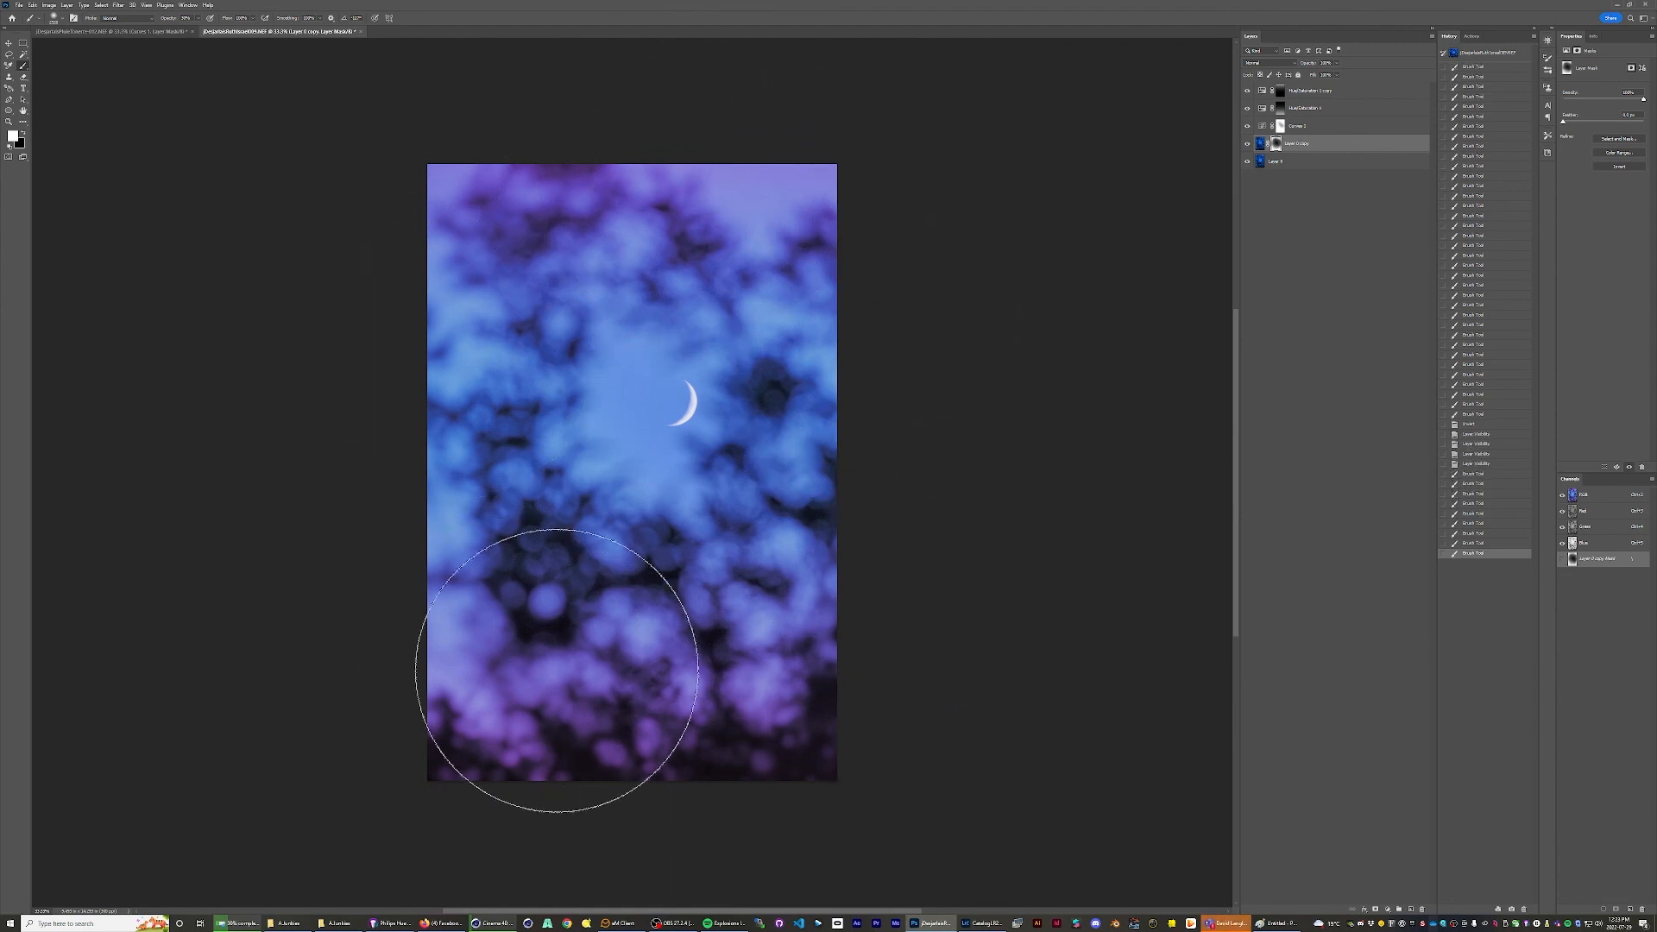
pyautogui.click(716, 677)
pyautogui.click(724, 647)
pyautogui.click(882, 728)
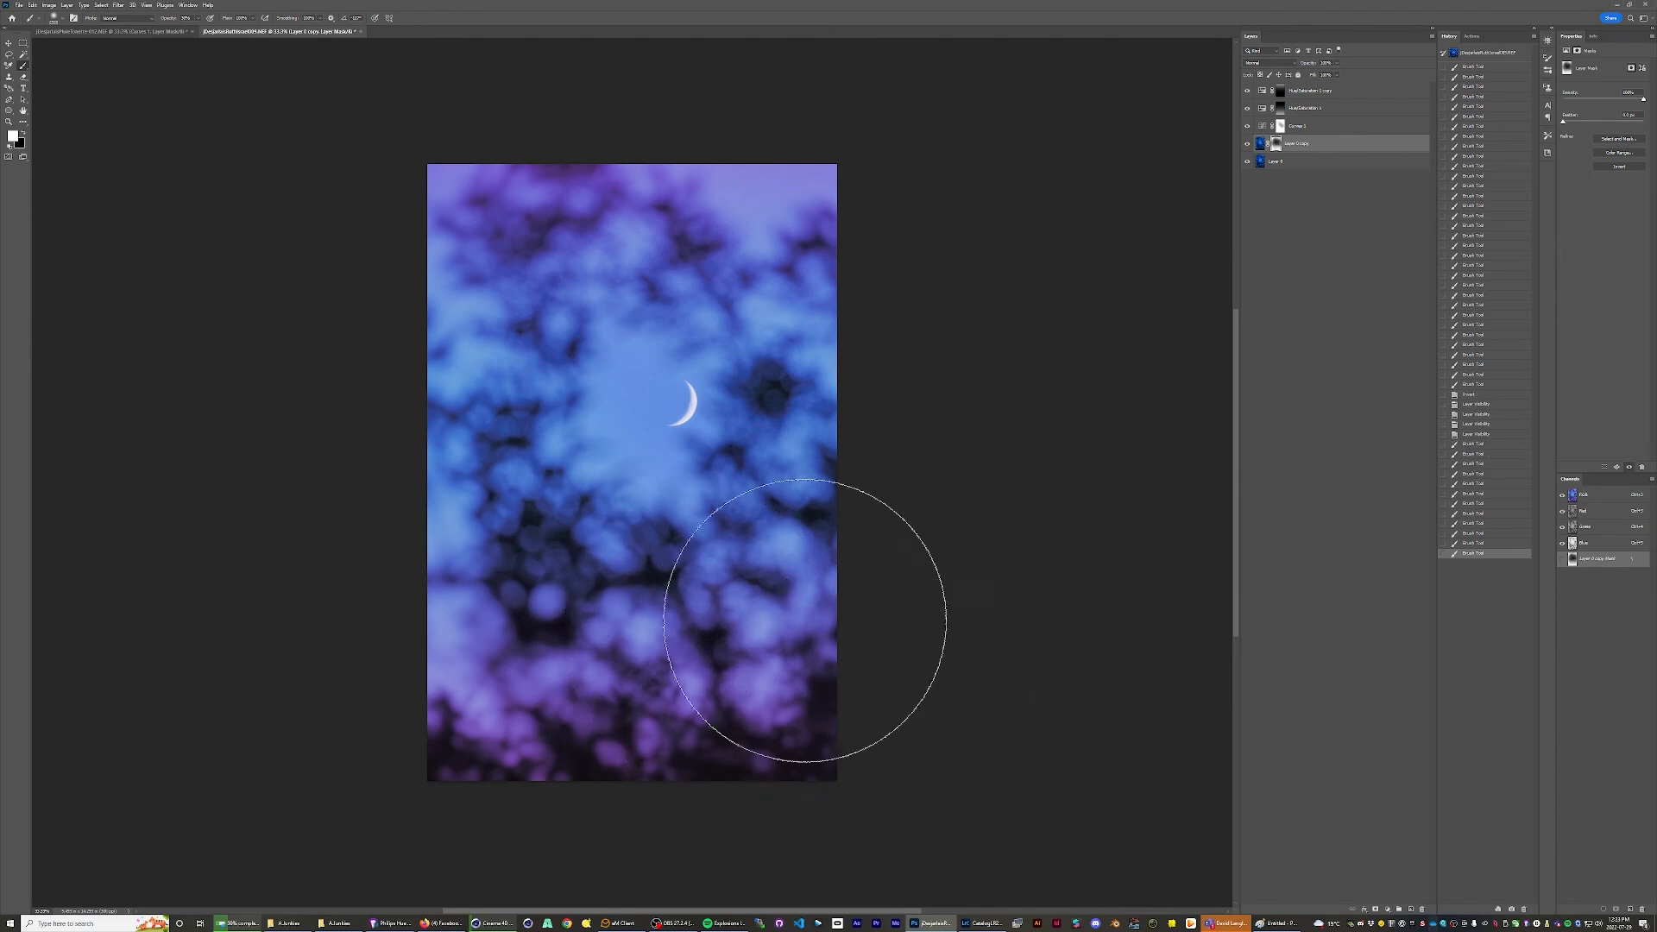
pyautogui.rightClick(670, 395)
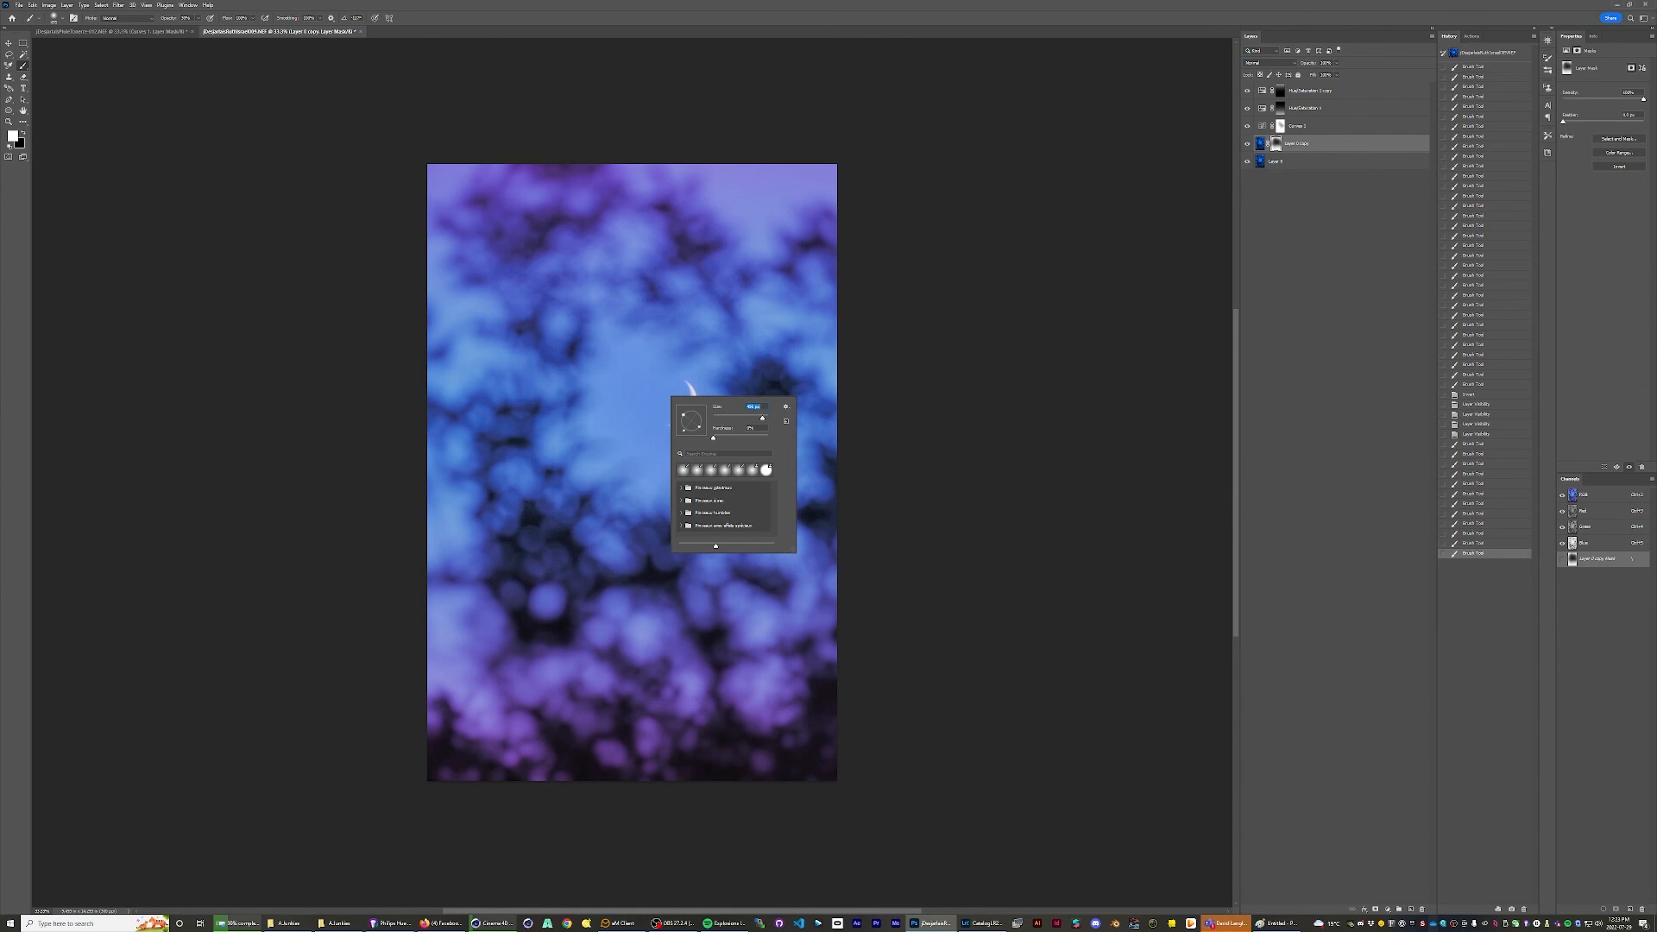
# - Enlarge the brush to about 1457 px, try one wide stroke, then undo it
pyautogui.moveTo(763, 418); pyautogui.dragTo(766, 418)
pyautogui.click(673, 393)
pyautogui.hotkey('ctrl', 'z')
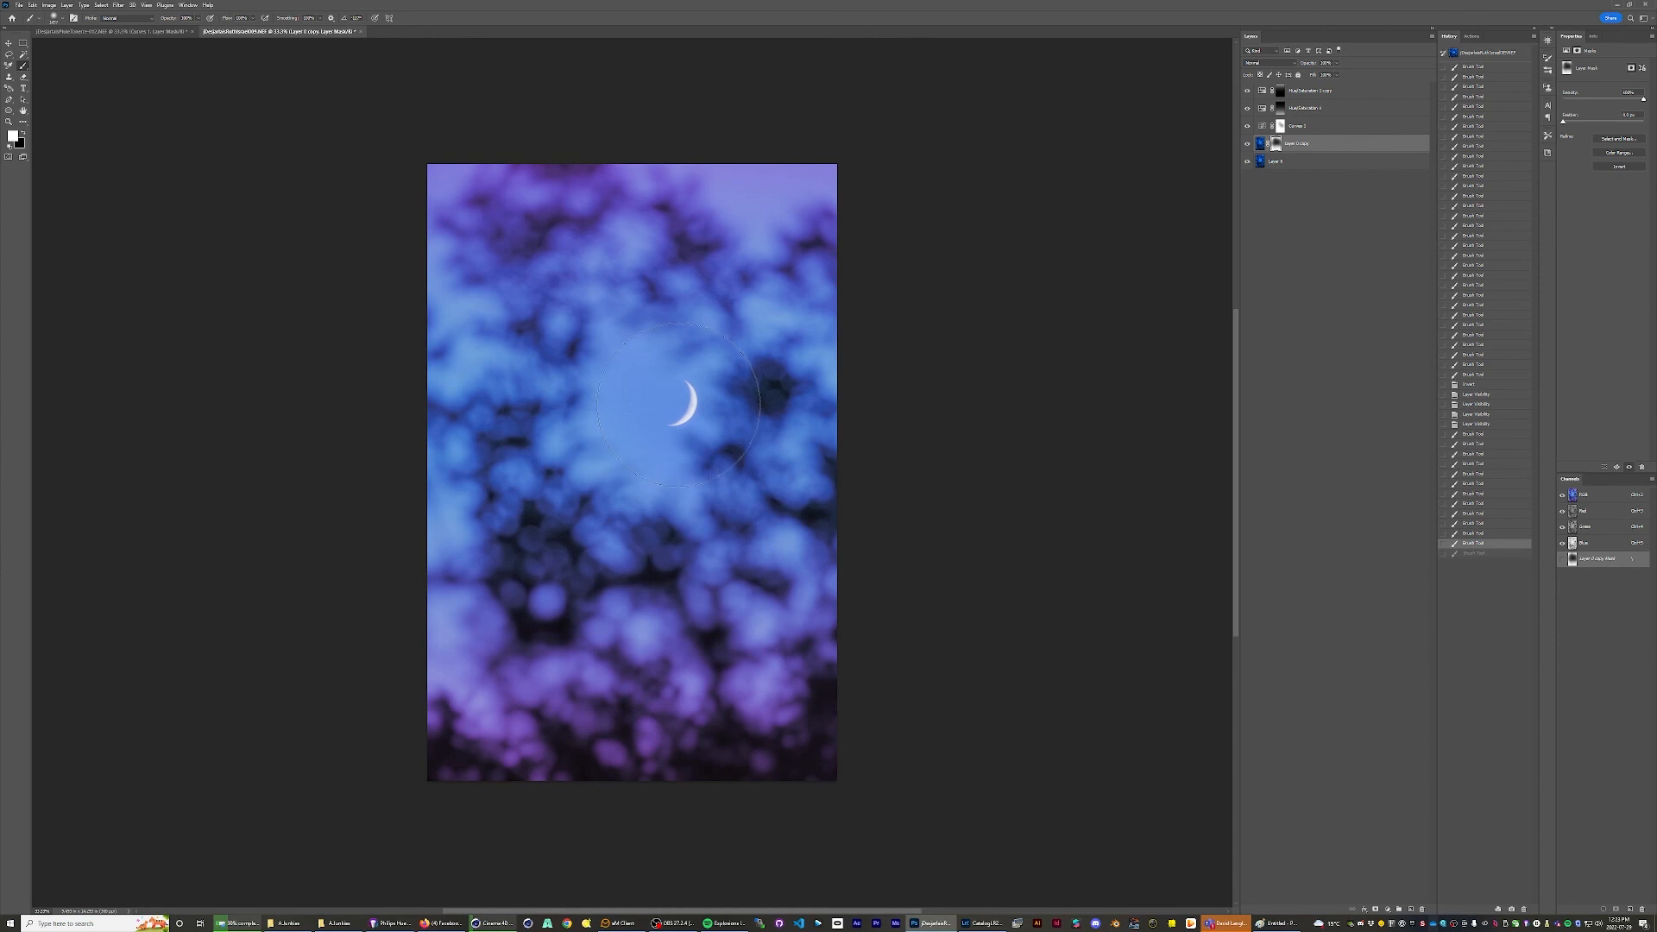
# - Paint black over the moon to restore its sharpness, then view the original History snapshot
pyautogui.press('x')
pyautogui.click(669, 403)
pyautogui.click(670, 403)
pyautogui.click(670, 403)
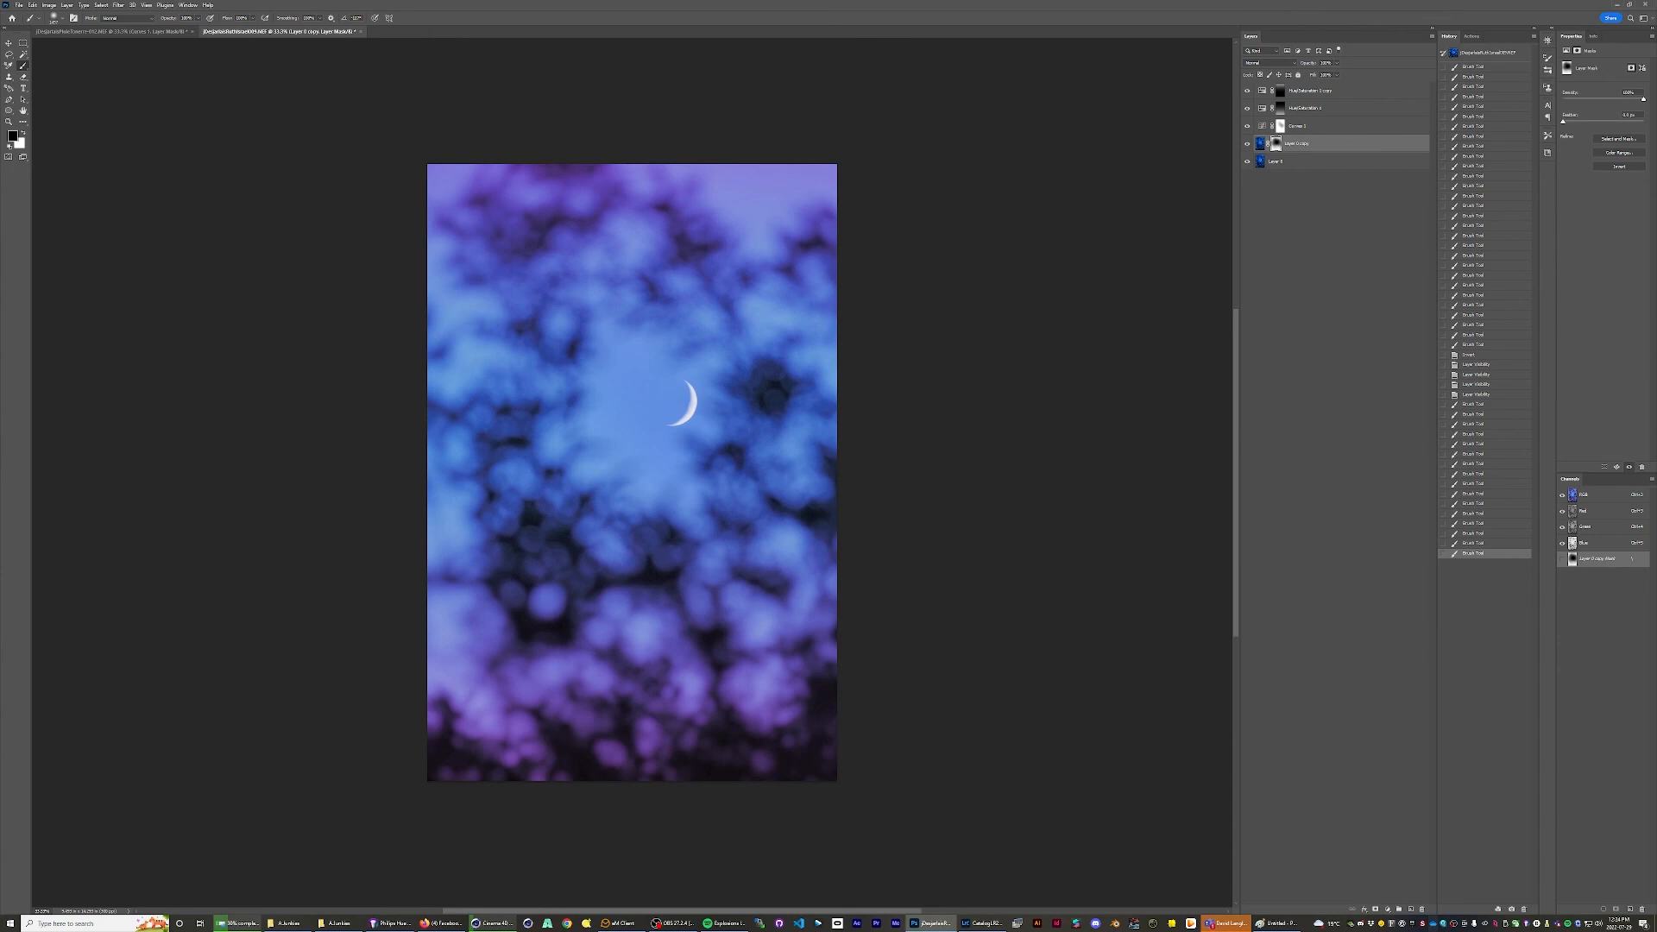
pyautogui.click(1488, 53)
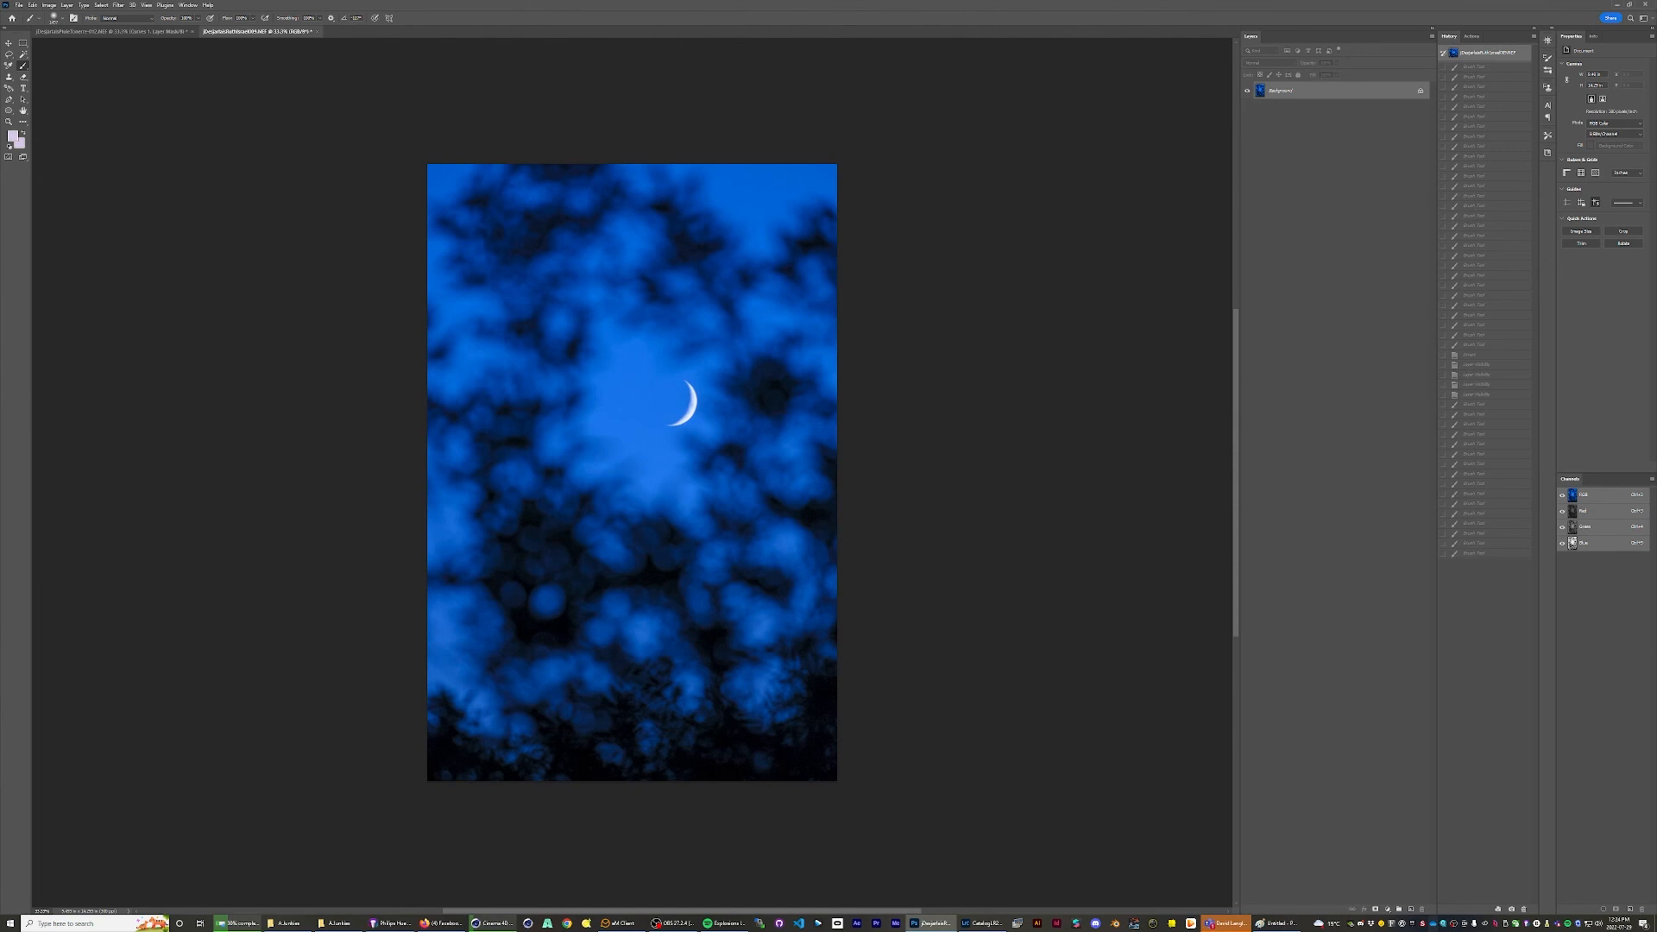
# - Return to the latest Brush Tool state and switch over to Lightroom Classic
pyautogui.hotkey('ctrl', 'z')
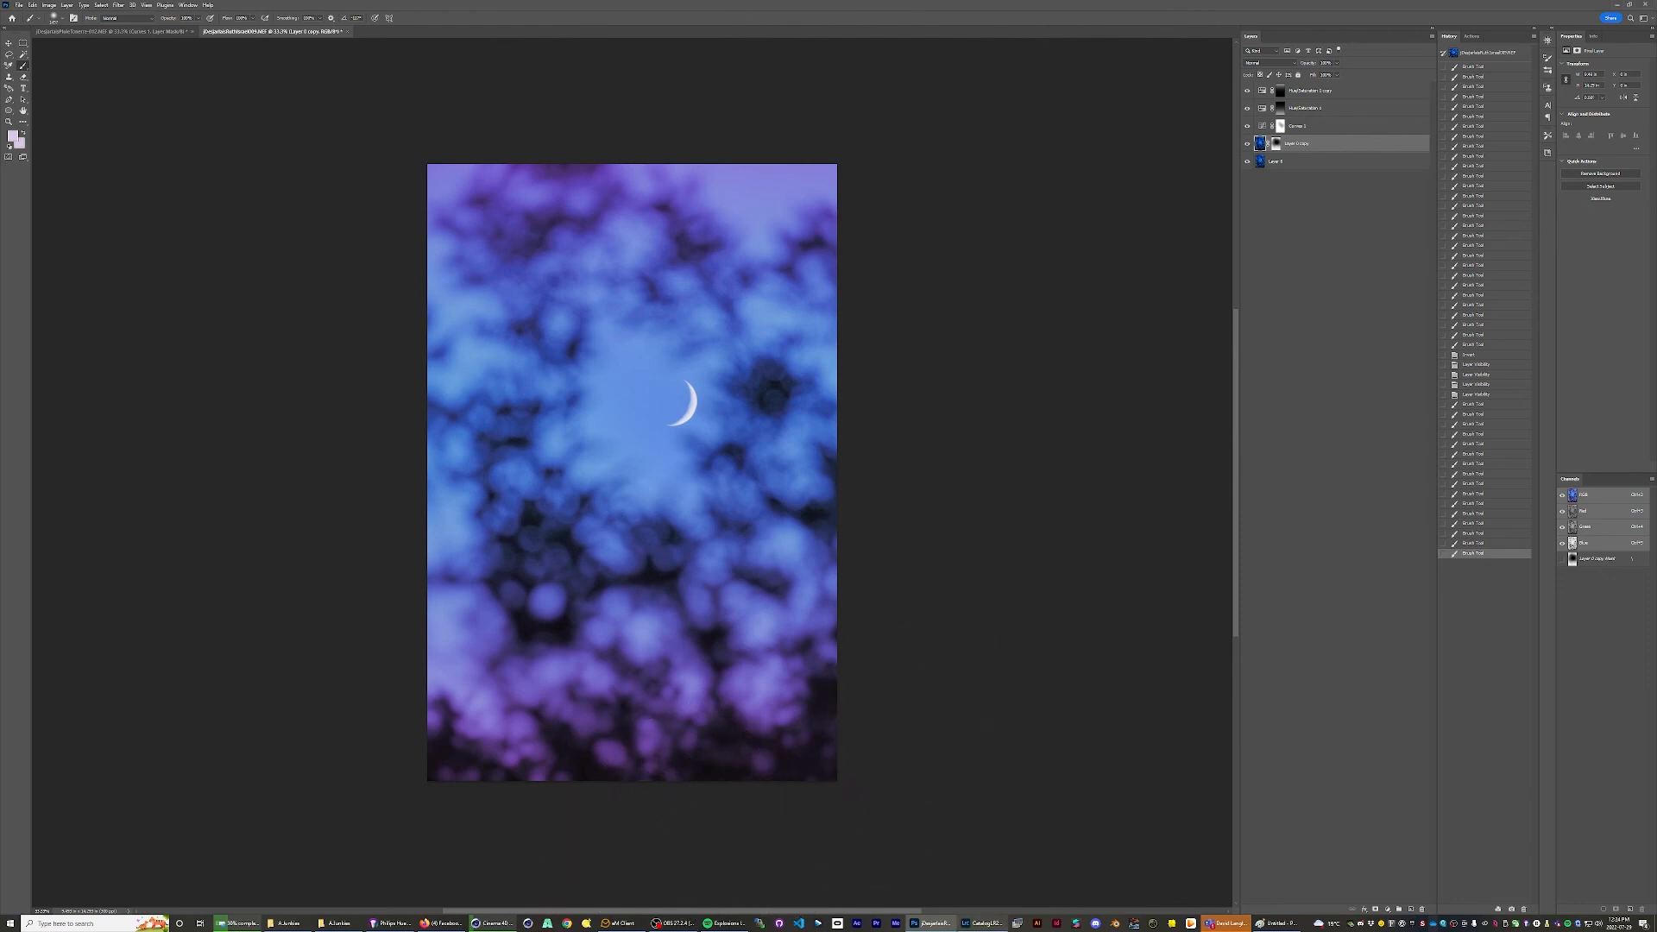
pyautogui.click(982, 922)
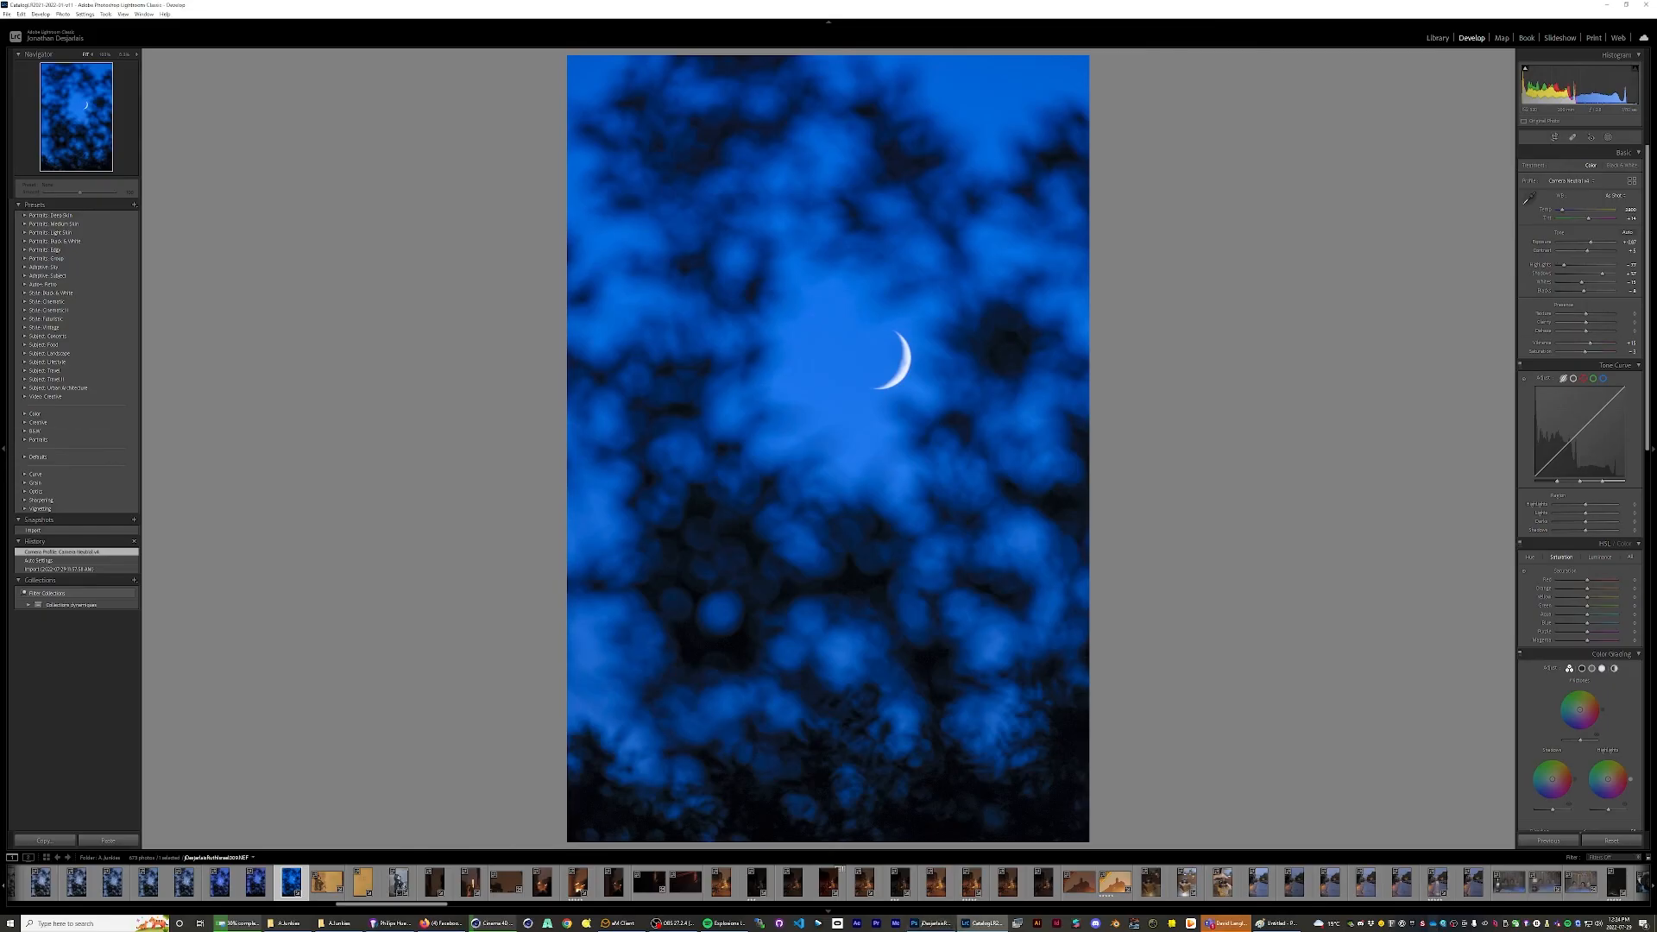
# - View the moon photo in Lightroom's Library and zoom out
pyautogui.press('e')
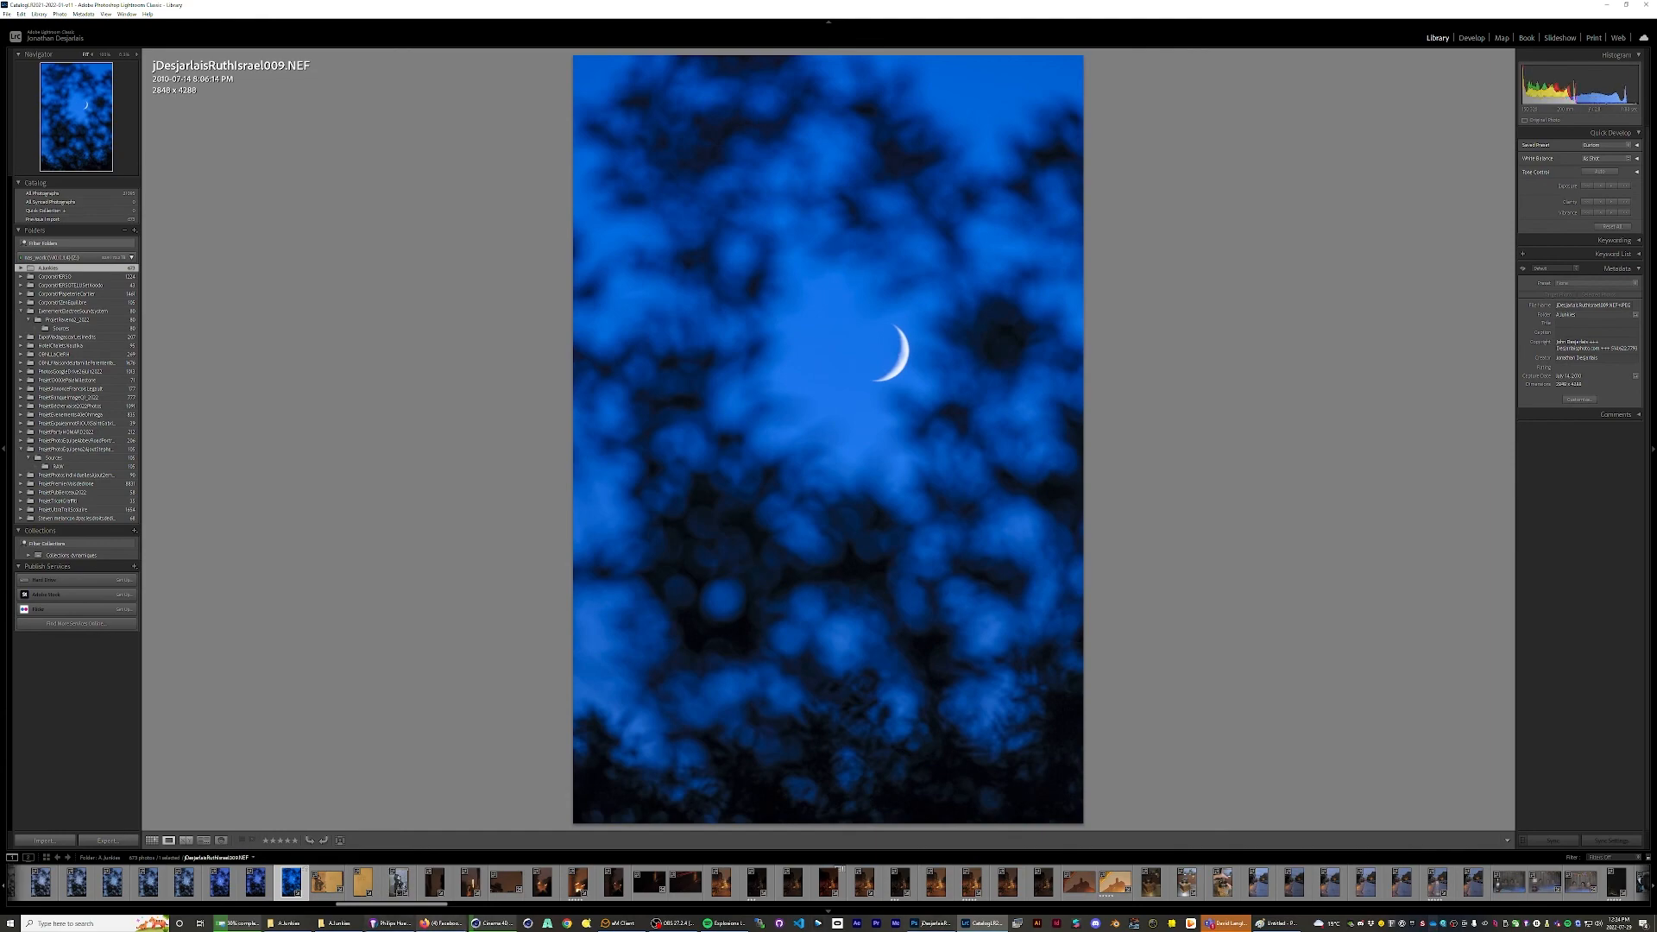
pyautogui.click(443, 923)
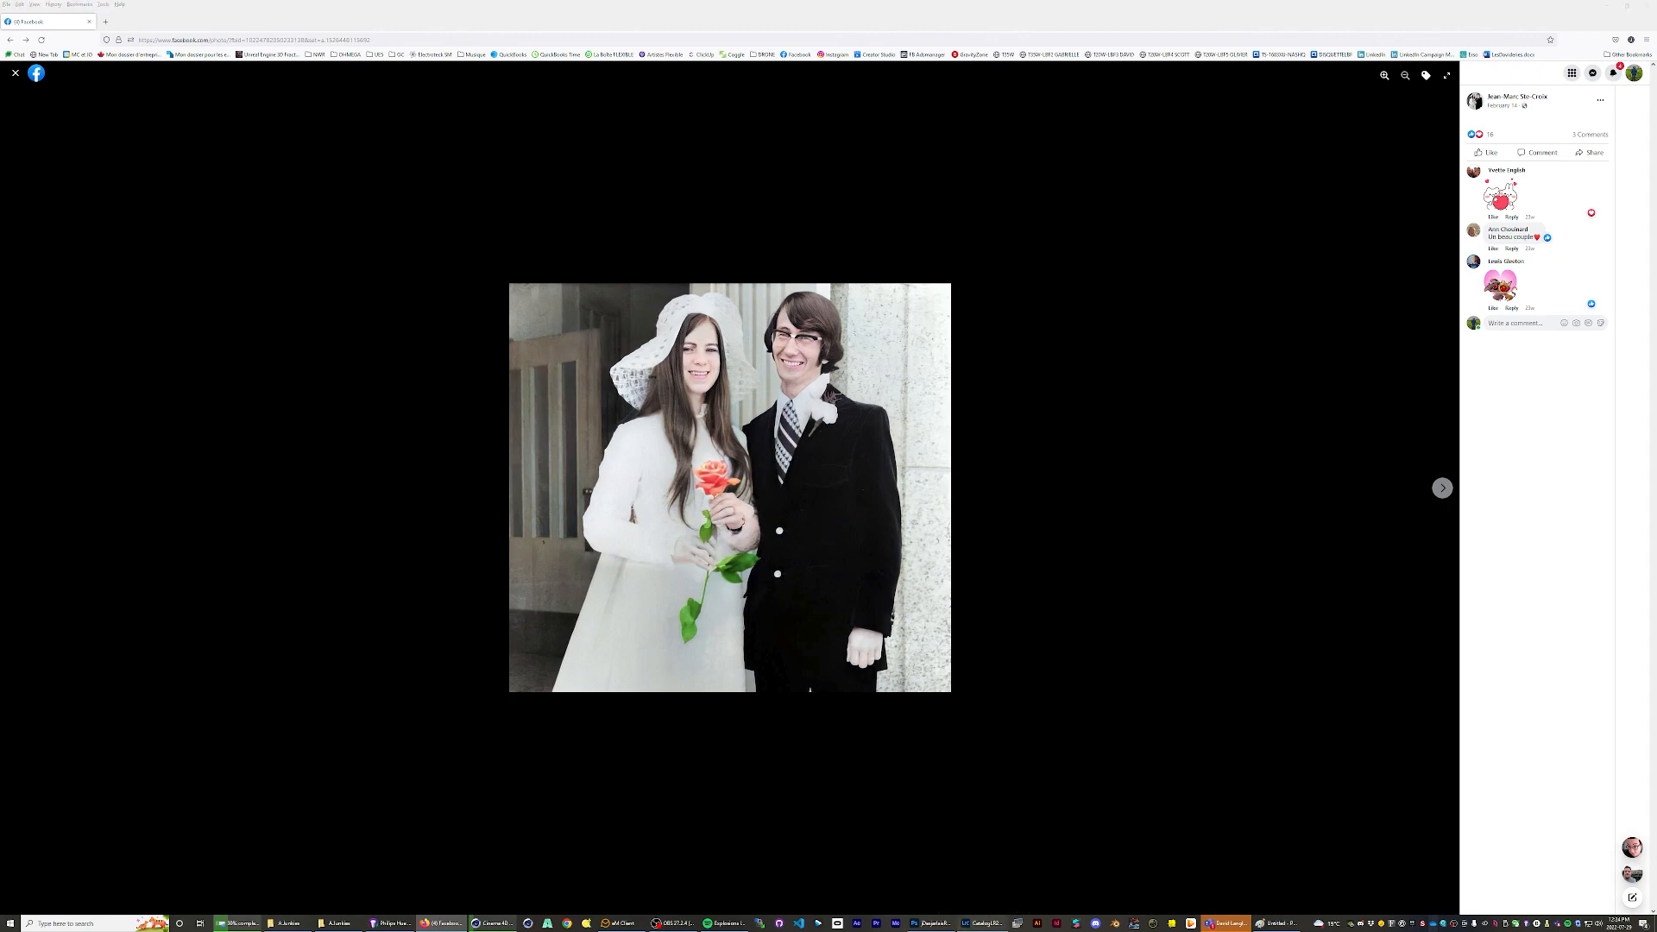
pyautogui.click(984, 923)
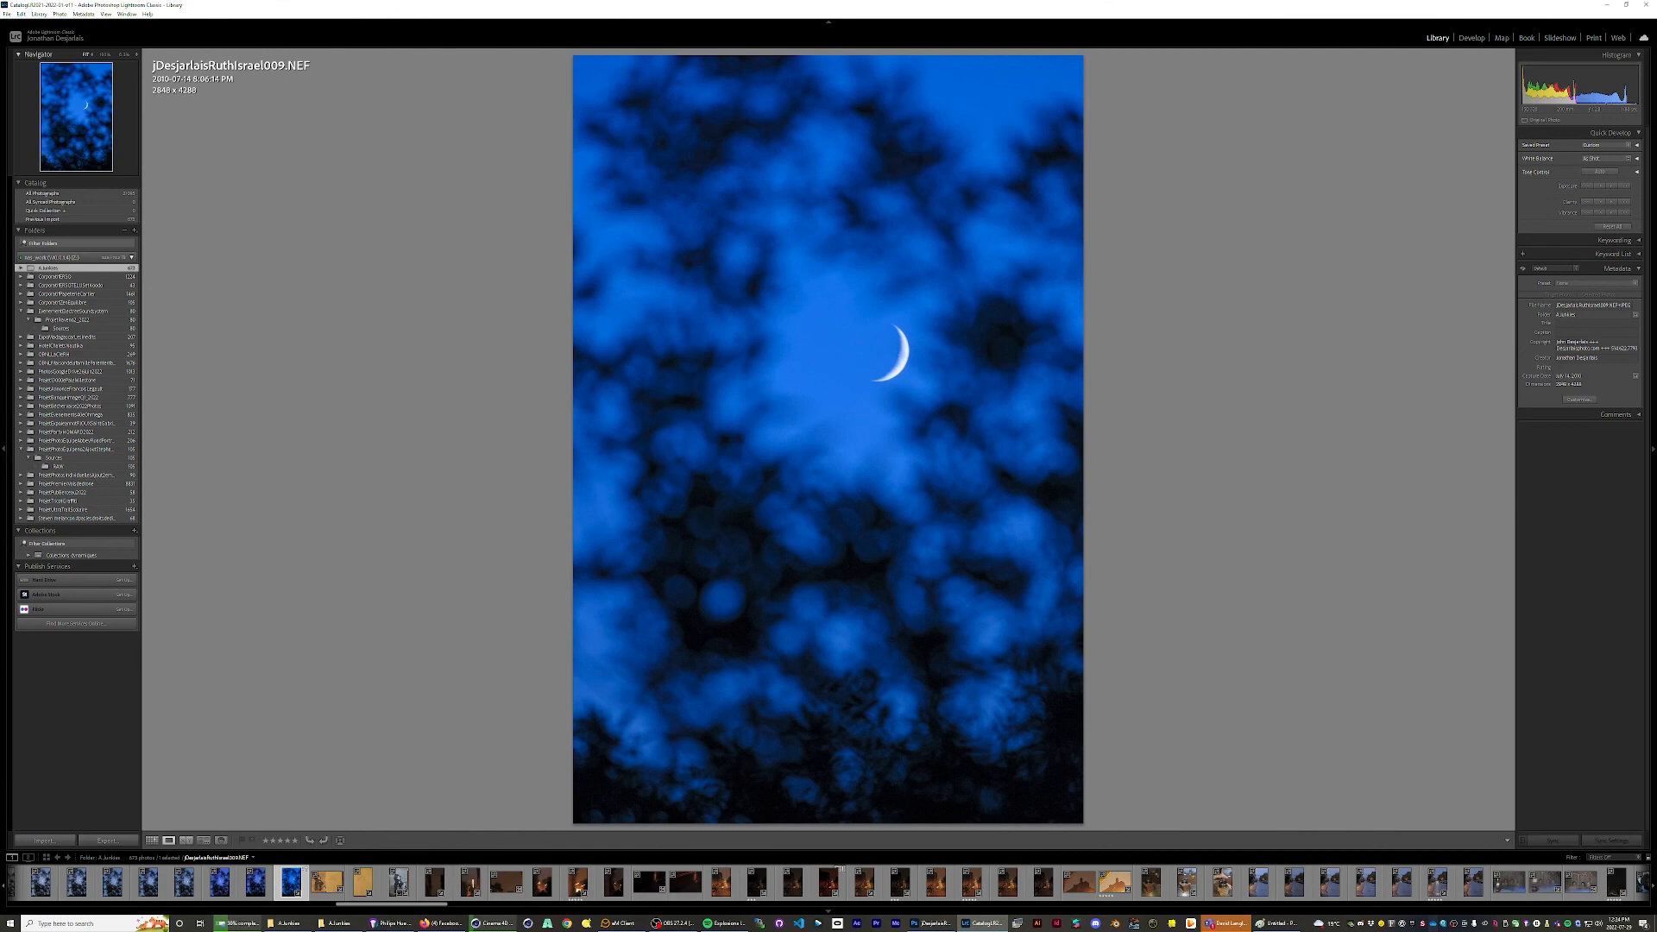
pyautogui.hotkey('ctrl', '-')
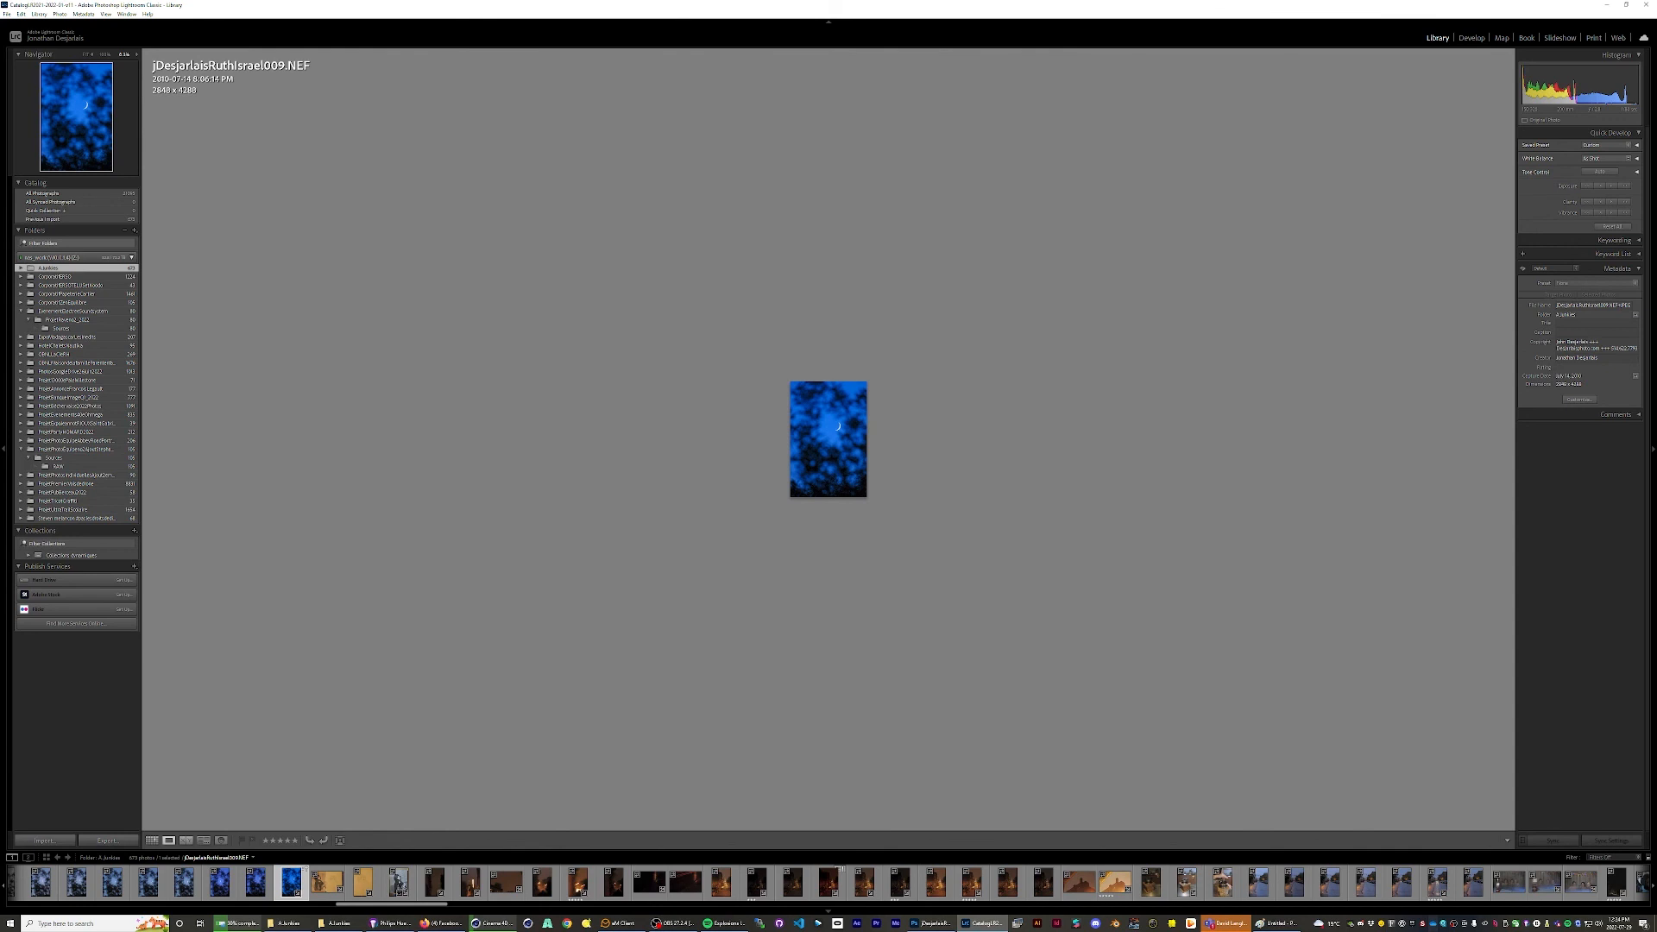
# - Open the photo in Develop with Masking options, then return to Photoshop
pyautogui.press('d')
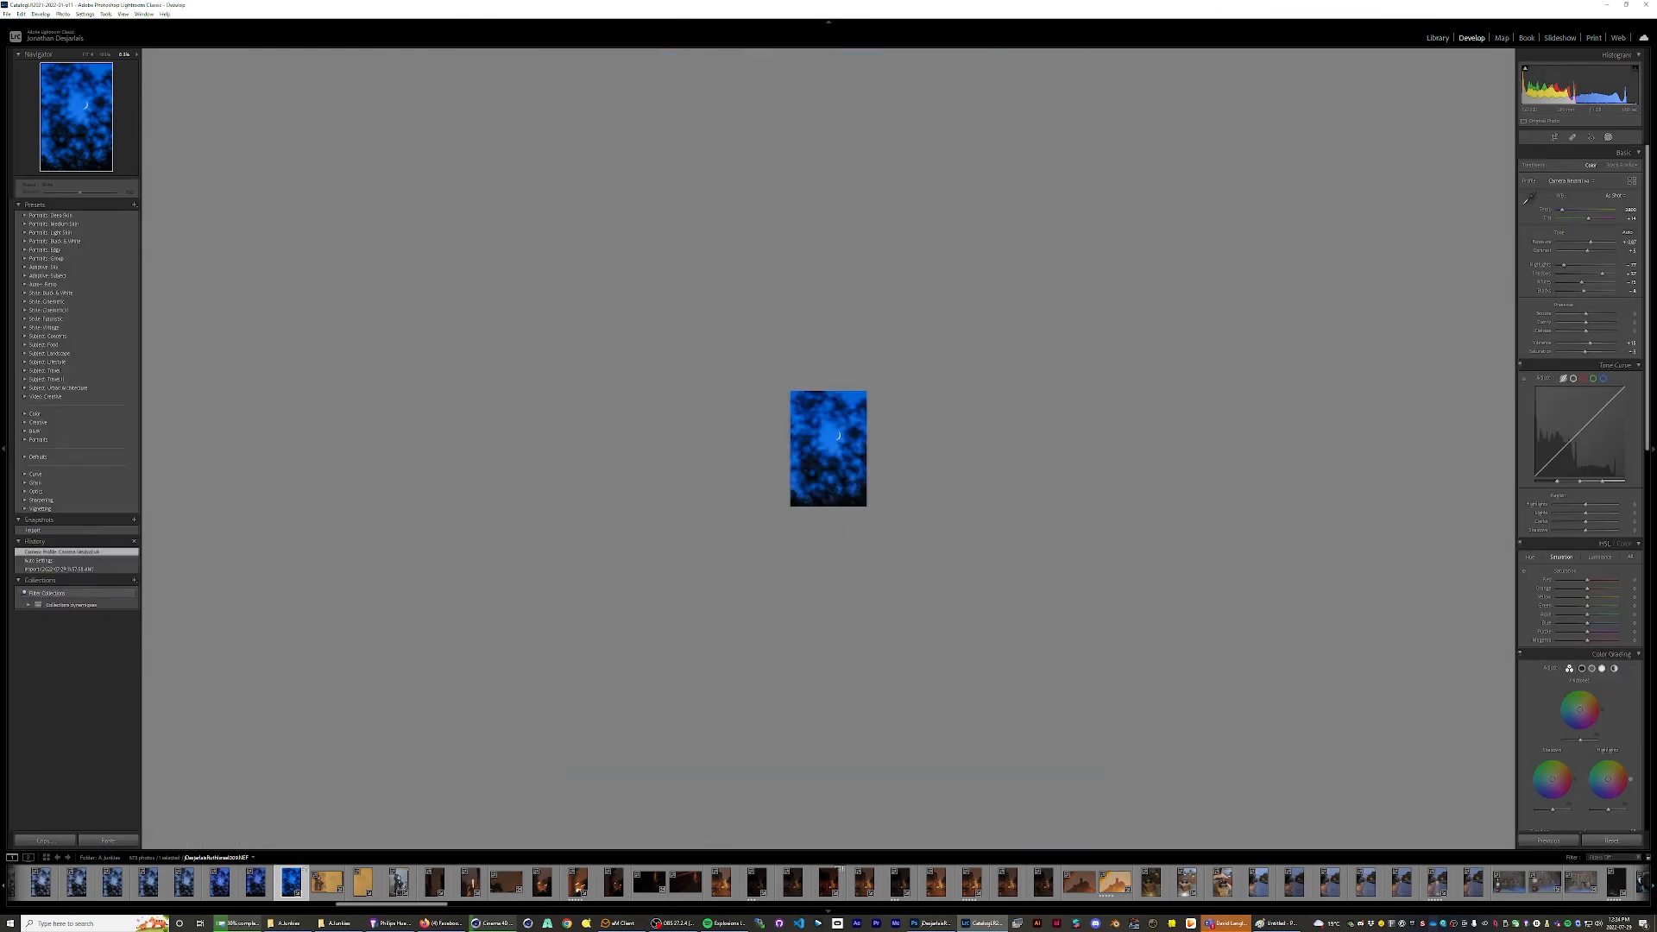
pyautogui.hotkey('shift', 'w')
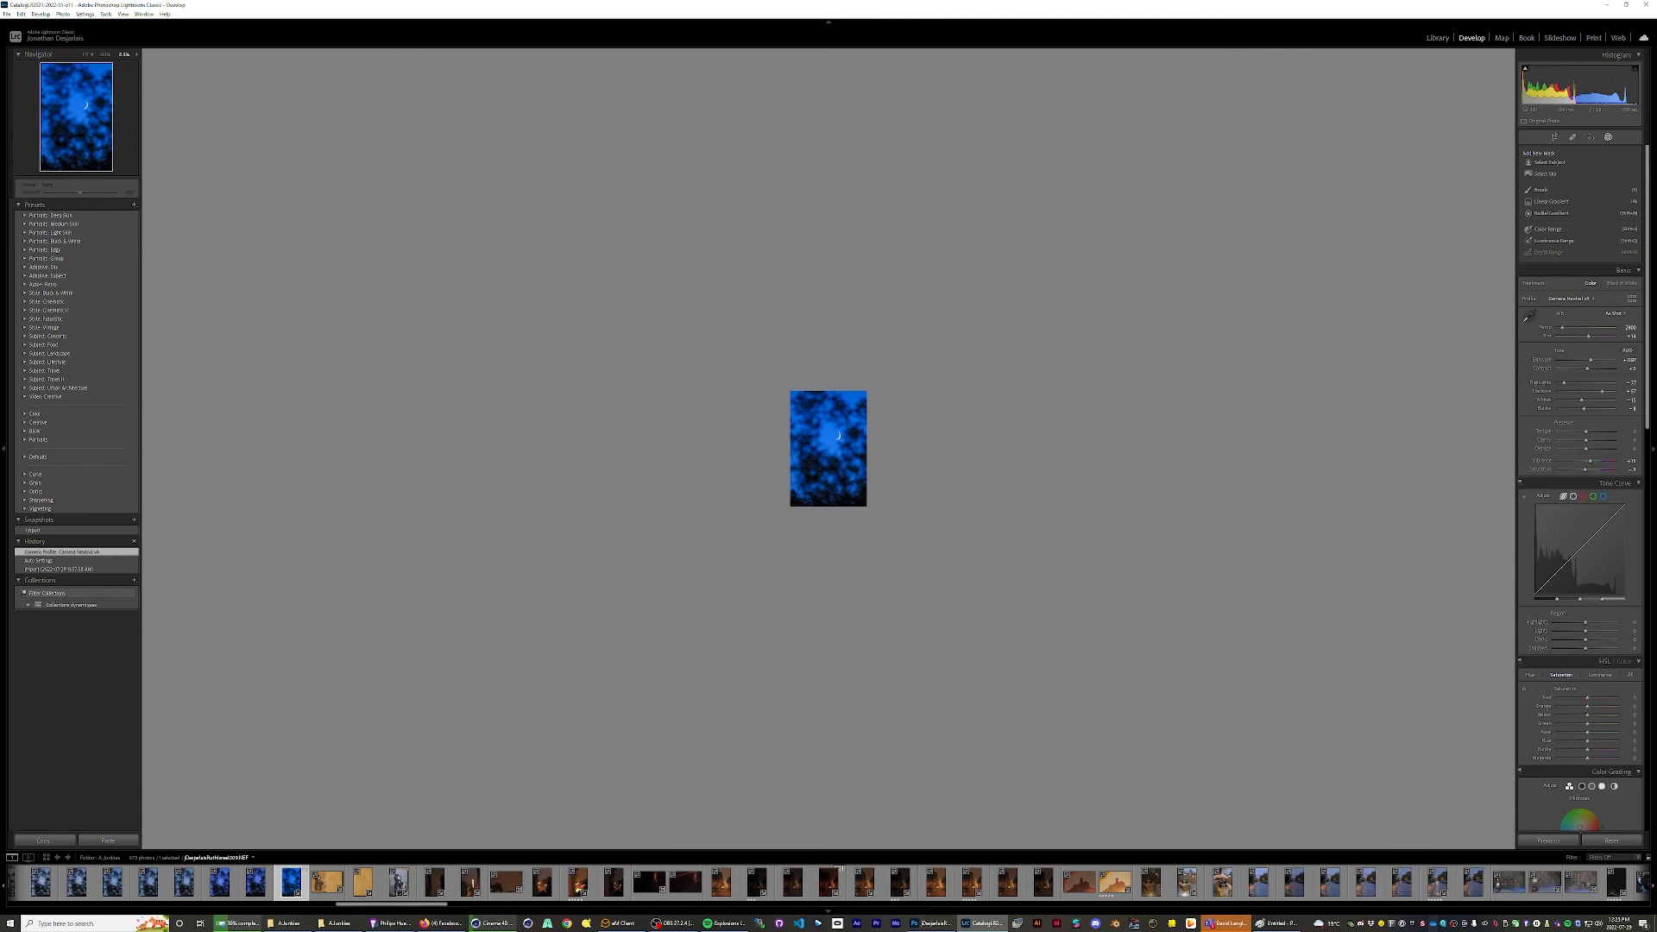
pyautogui.click(930, 922)
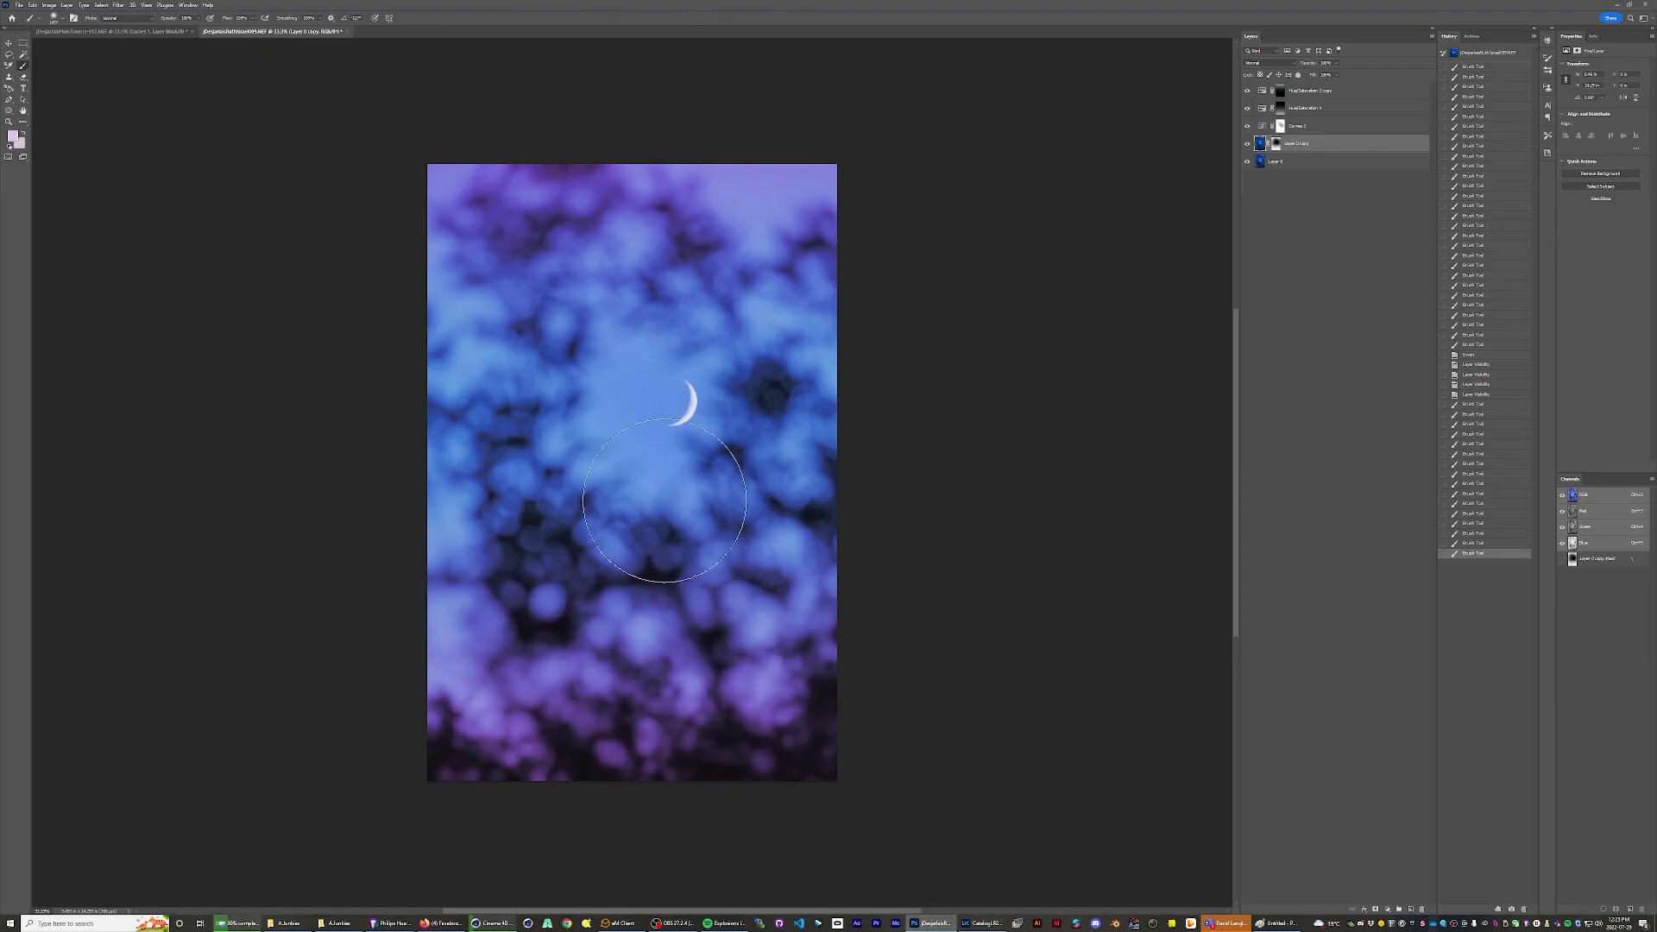